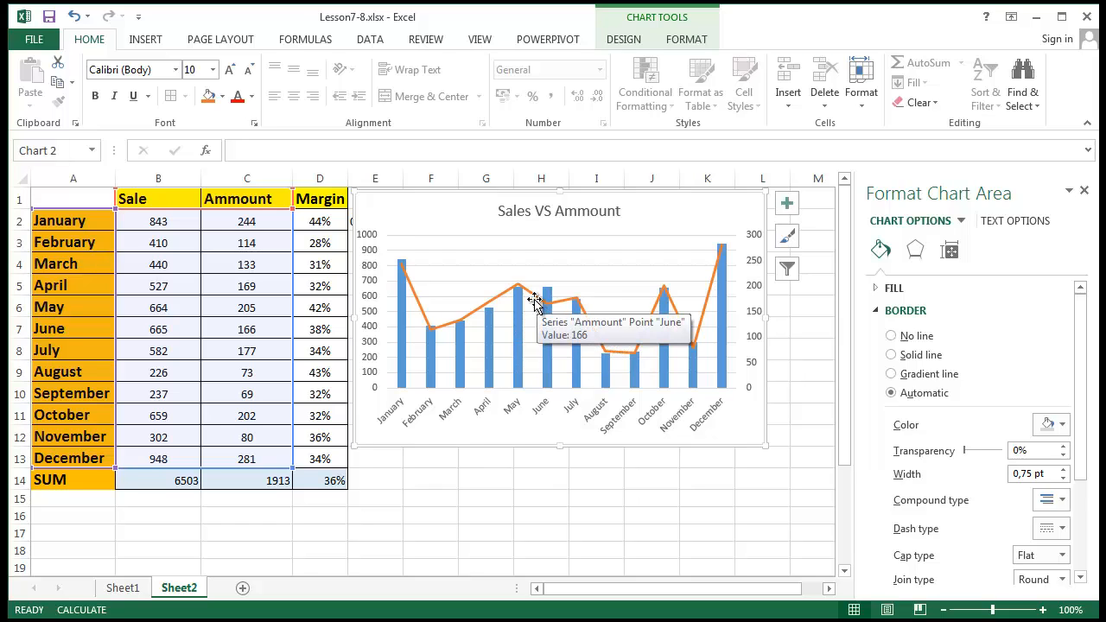
Step: Enlarge the Sales VS Ammount chart to about 9.5 cm high by 14 cm wide and zoom the sheet out to 85%
mouse_move(539, 304)
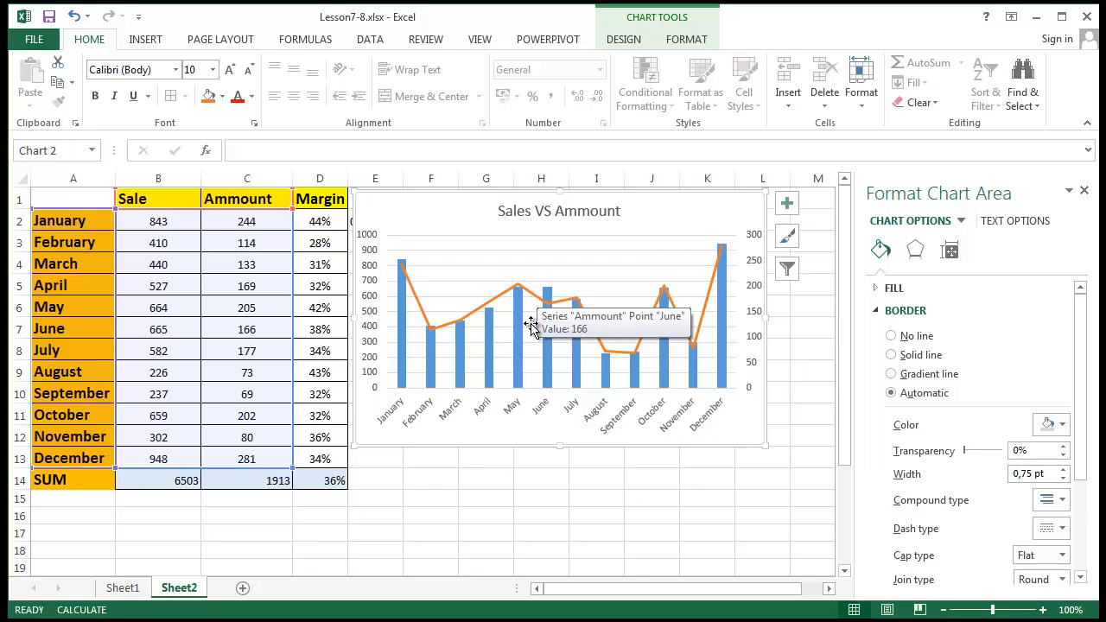
mouse_move(502, 299)
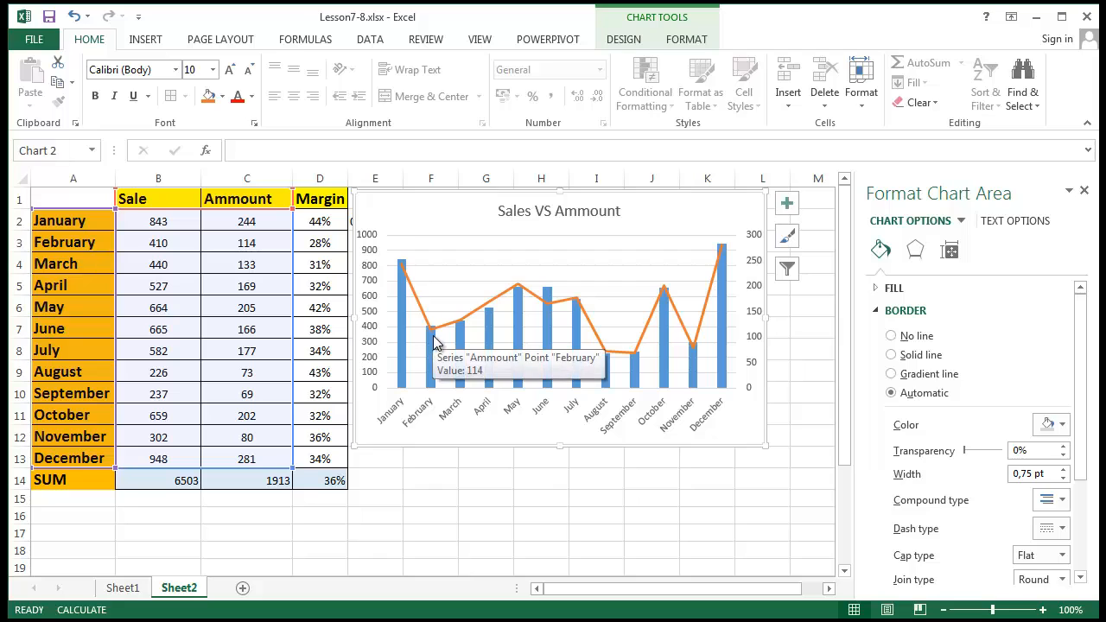
mouse_move(720, 355)
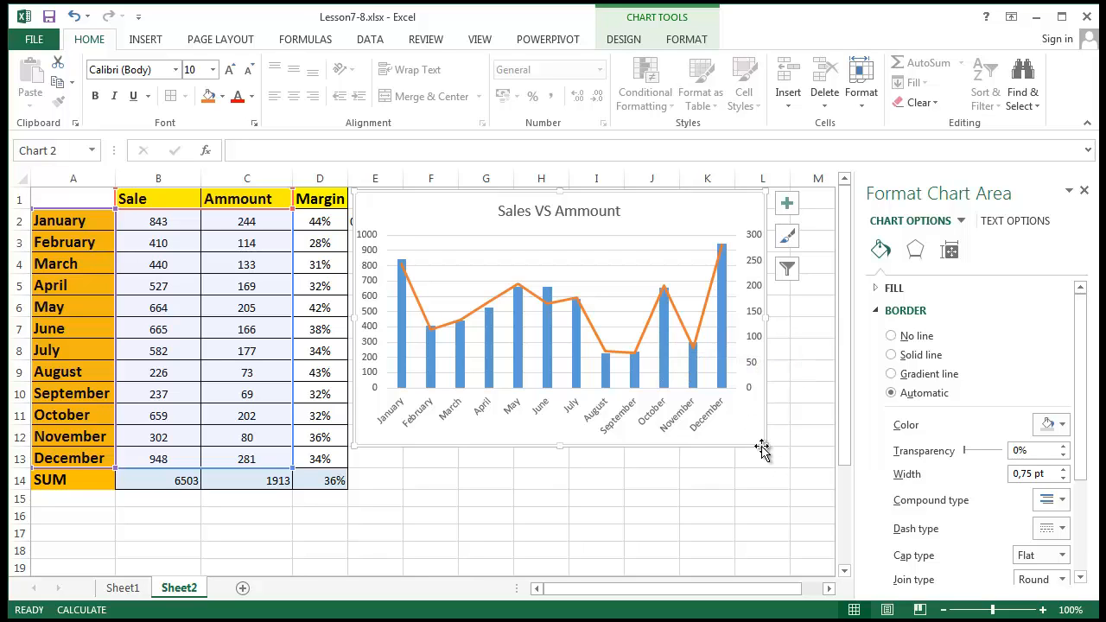
drag(760, 444, 816, 506)
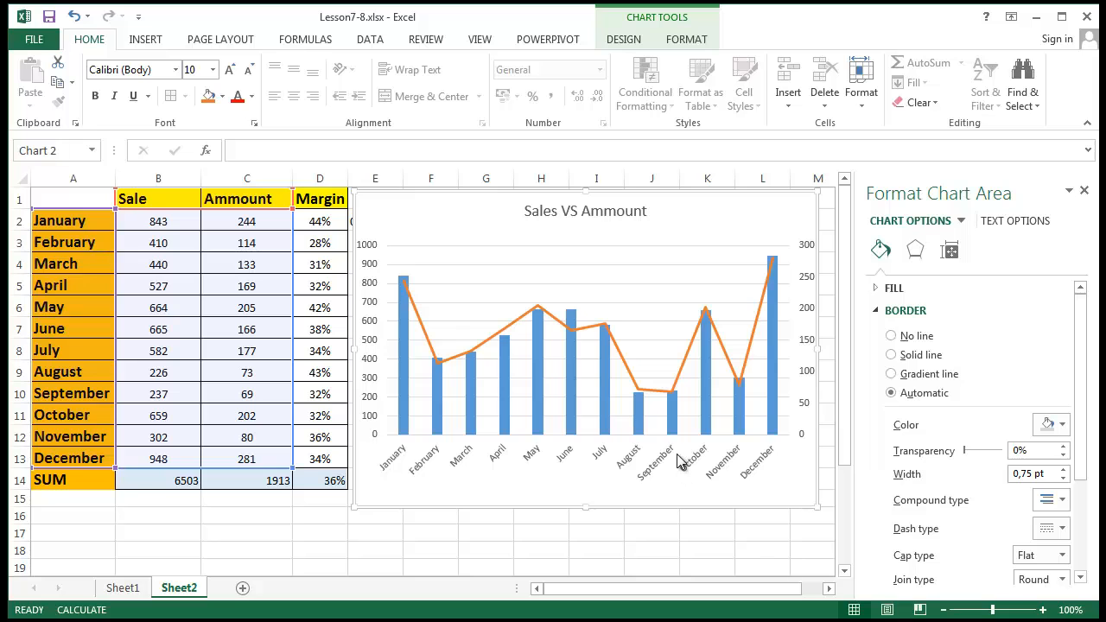
scroll(679, 442, down, 1)
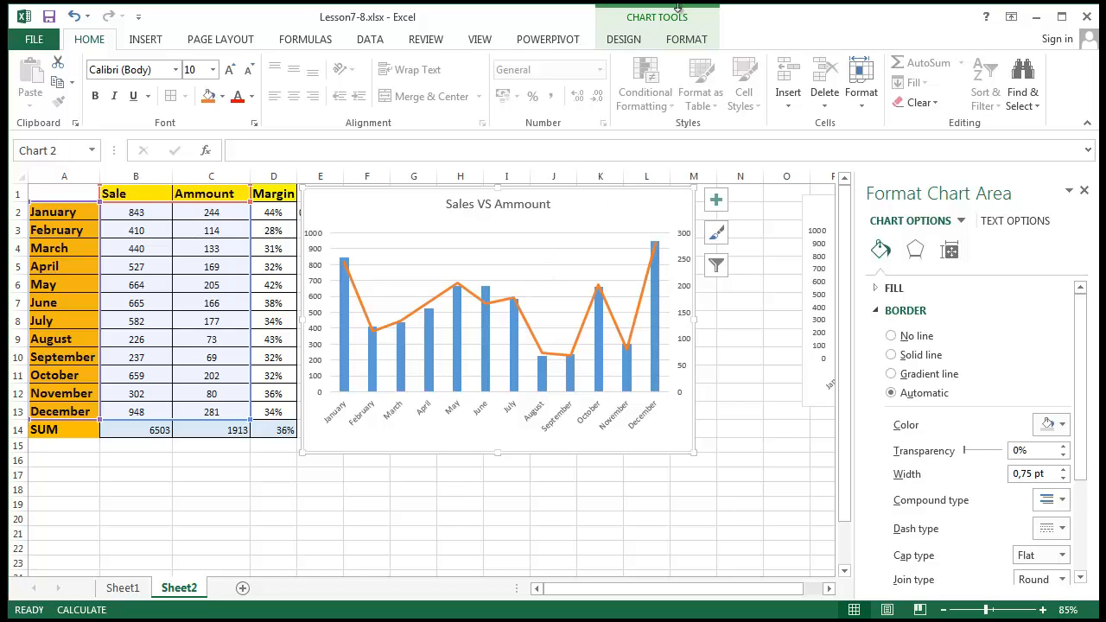
Step: Apply quick layout Layout 1 to add a legend beside the plot, and enlarge the chart to reach about column N and row 18
click(695, 48)
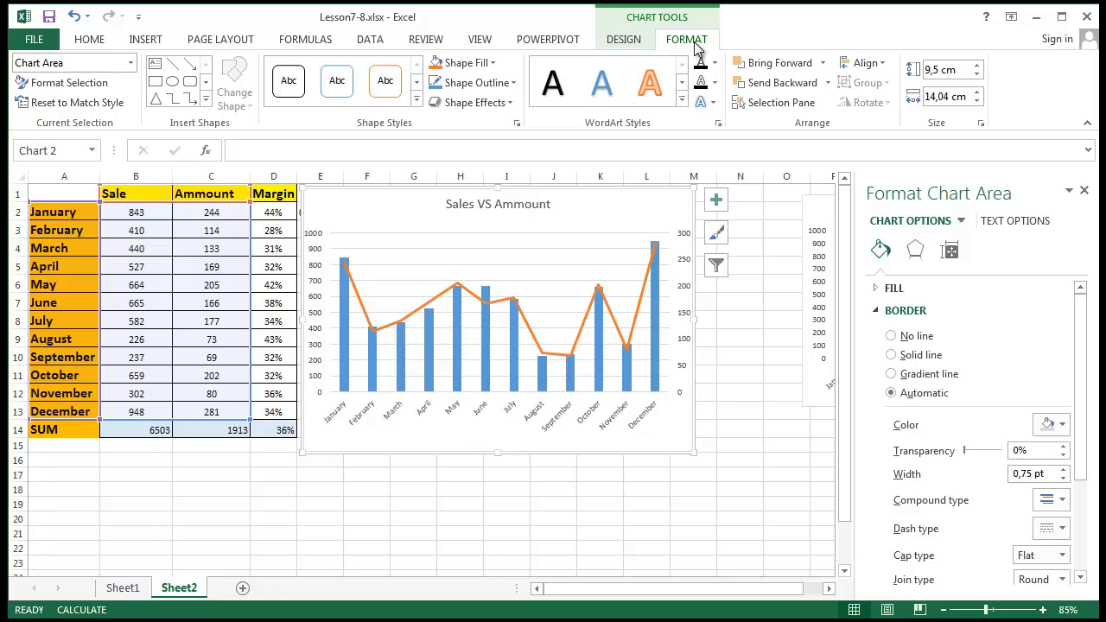
click(623, 43)
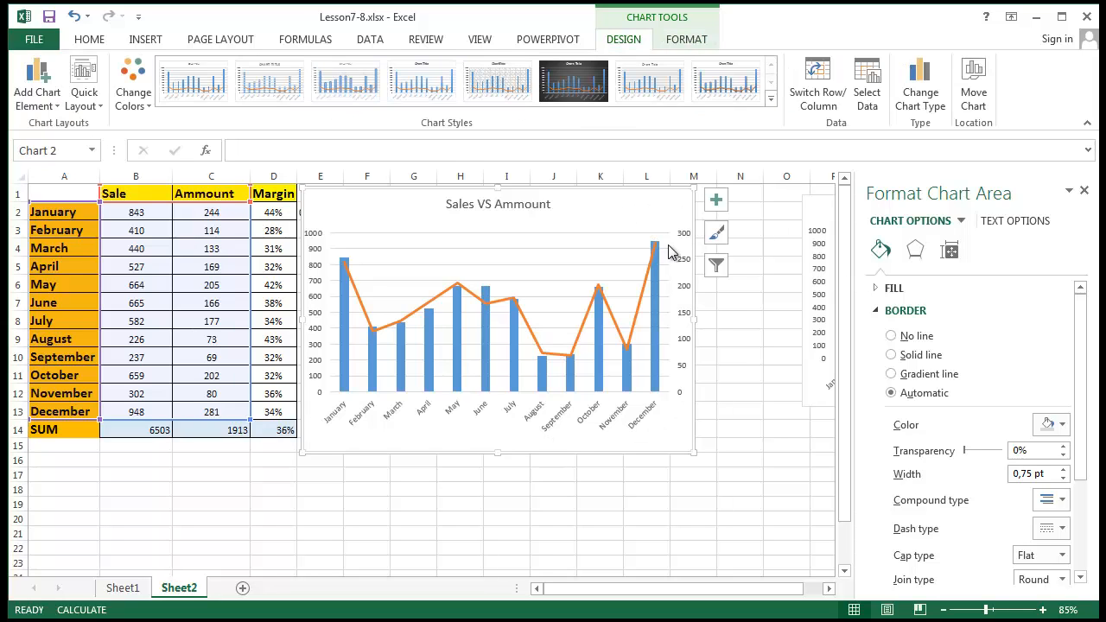
click(98, 107)
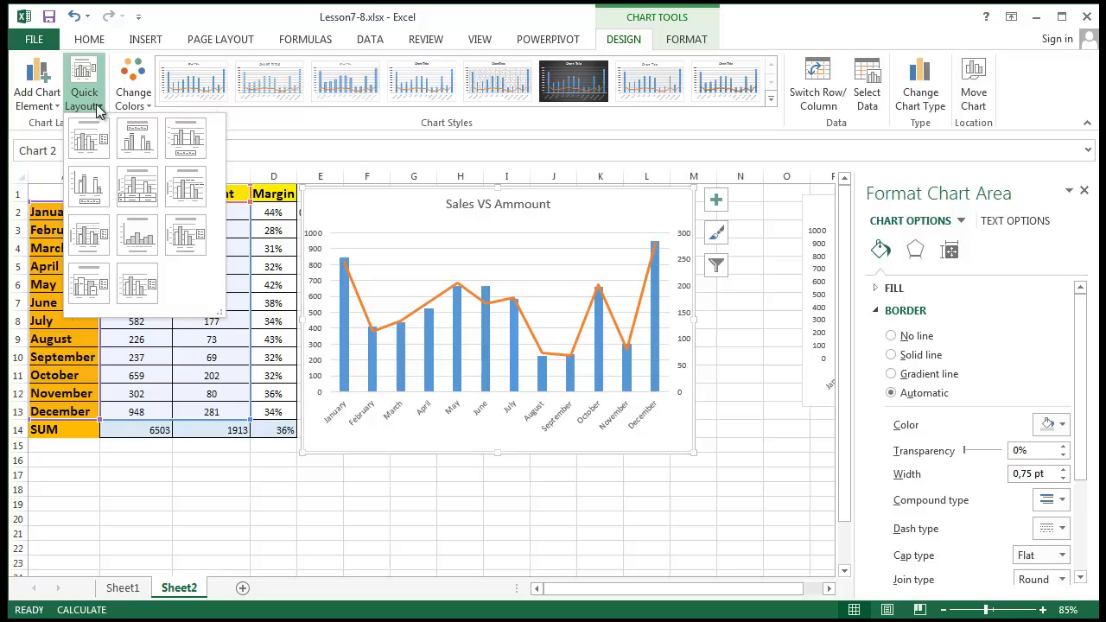
click(83, 146)
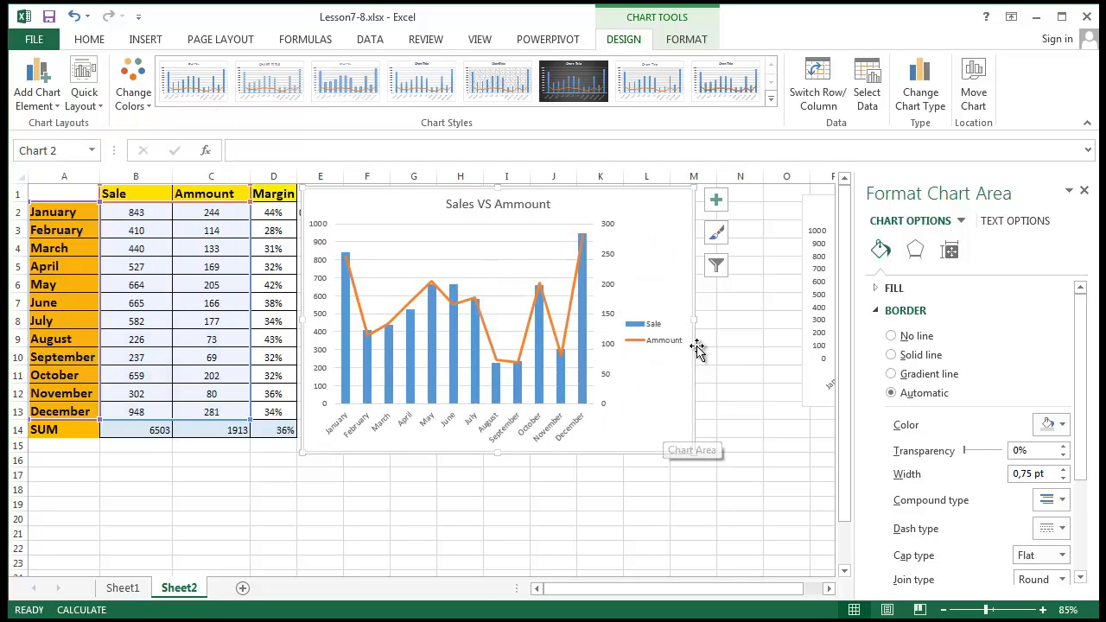
drag(694, 451, 773, 498)
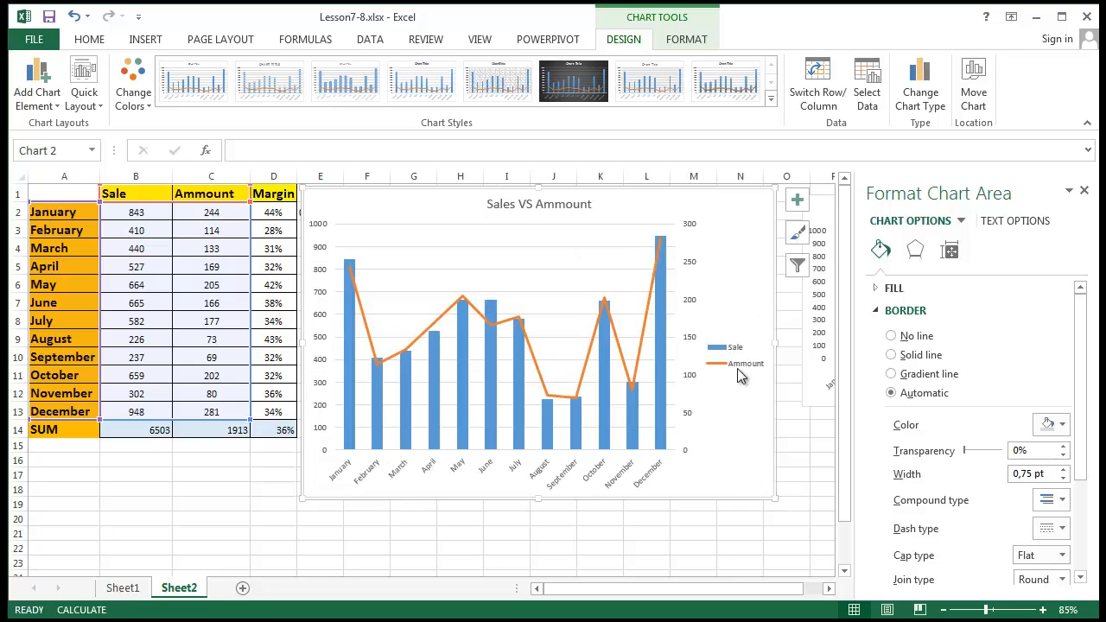
click(740, 348)
click(743, 441)
click(526, 332)
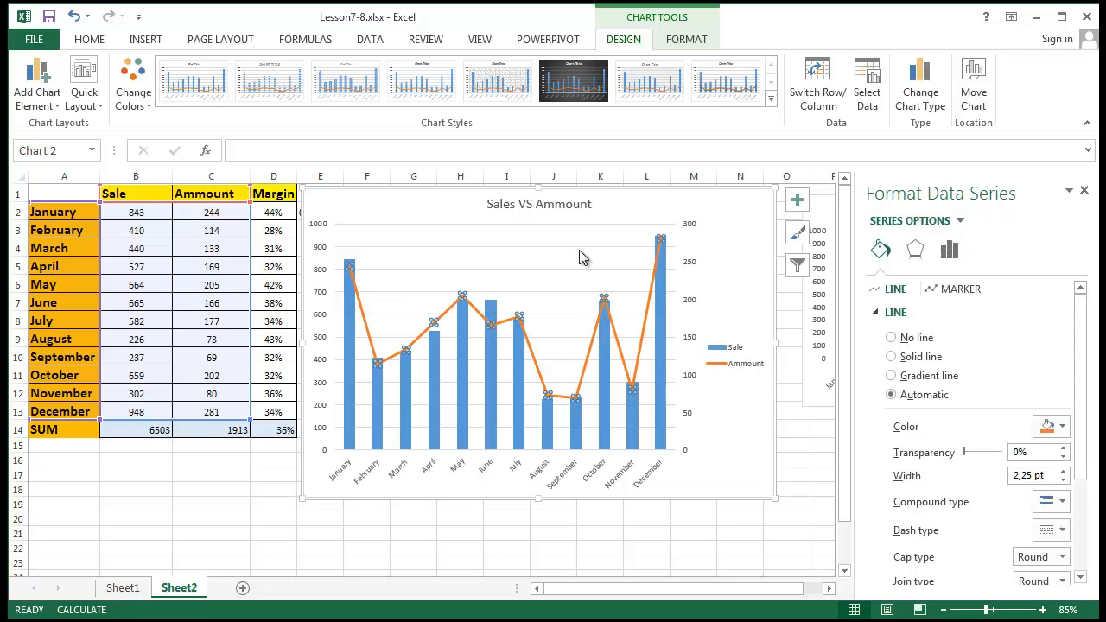
click(595, 245)
Step: Try quick layout Layout 4 with data labels and a legend below the plot, and select the data labels of both series
click(86, 90)
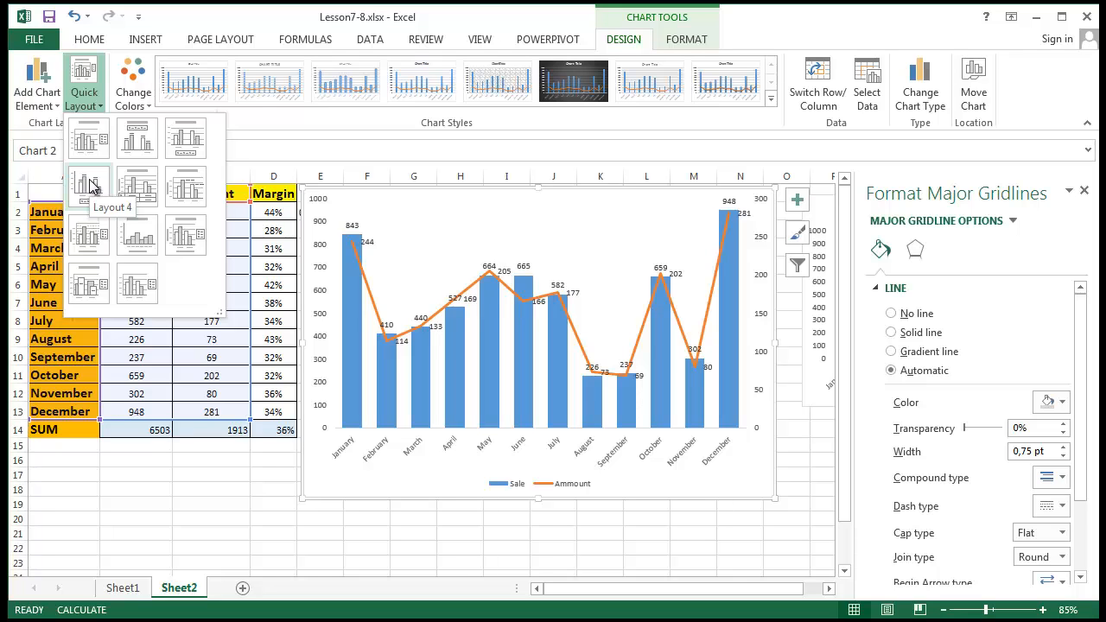
click(91, 185)
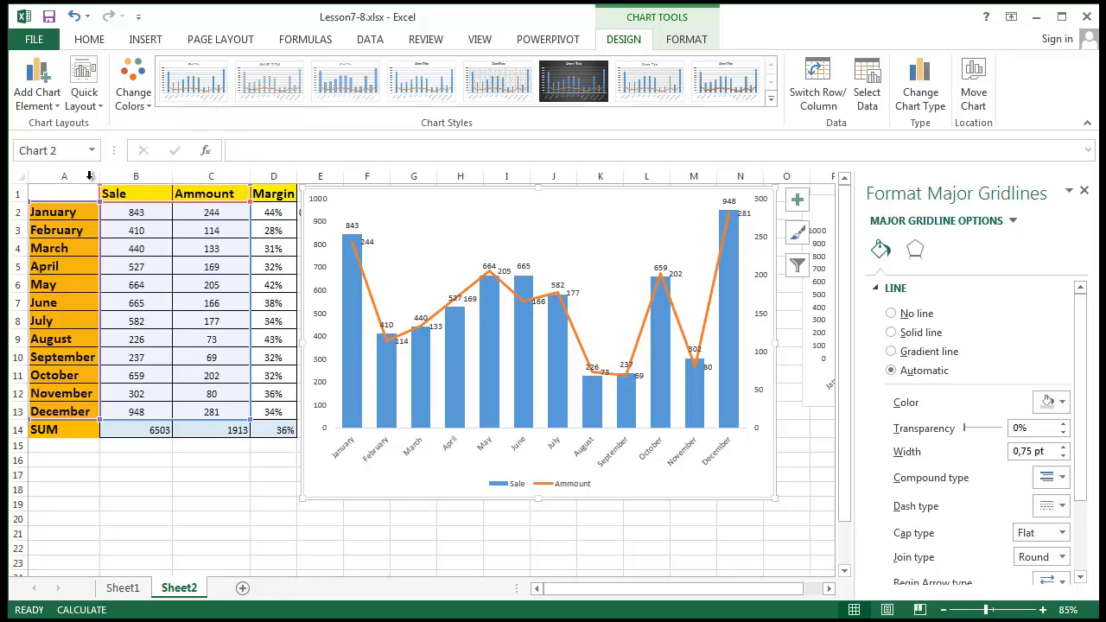
click(532, 267)
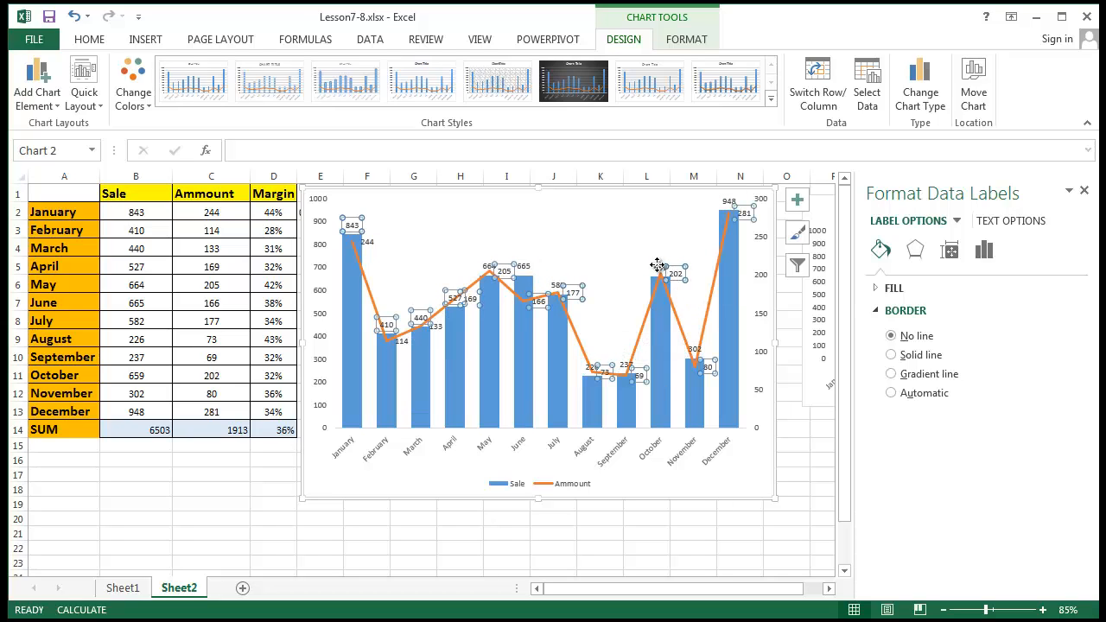
click(675, 273)
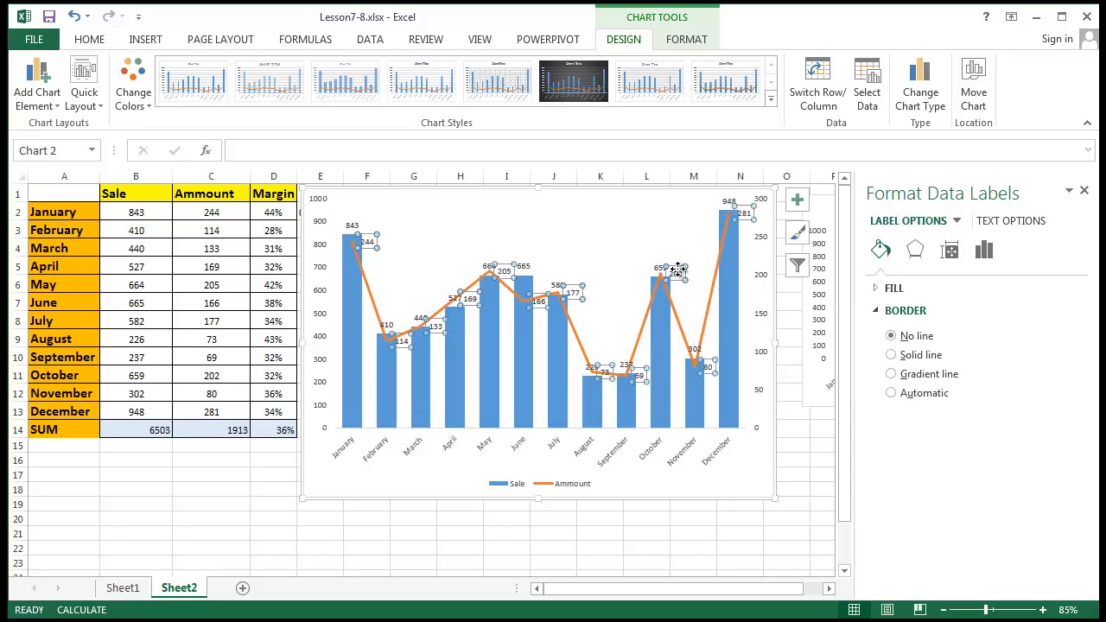
click(522, 267)
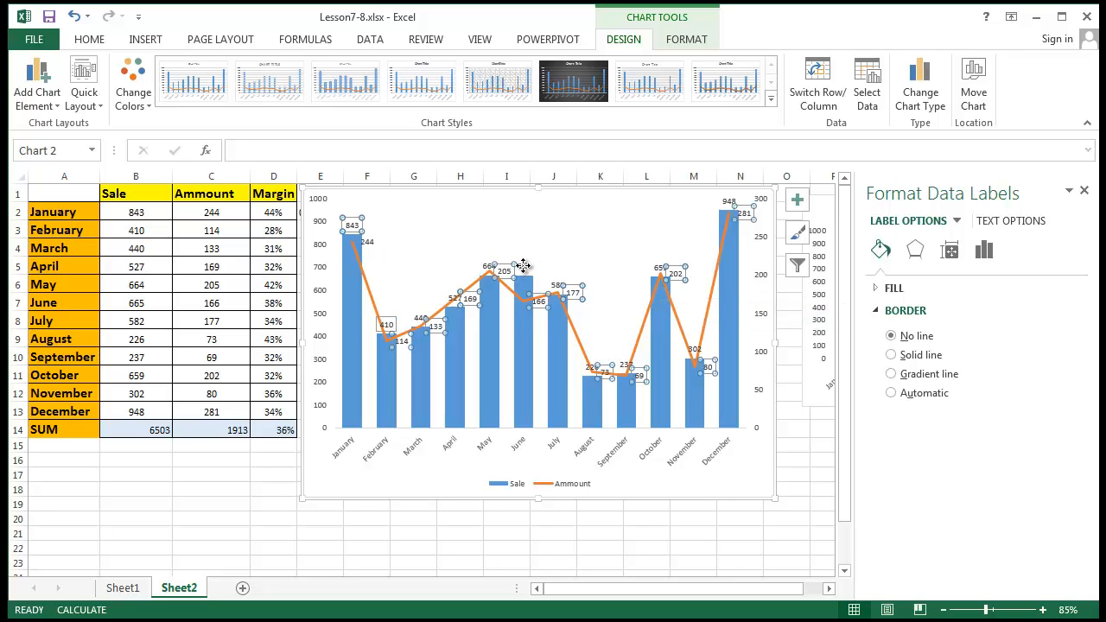
Step: Apply quick layout Layout 7 with axis titles and rename the horizontal axis title to "Months"
click(84, 92)
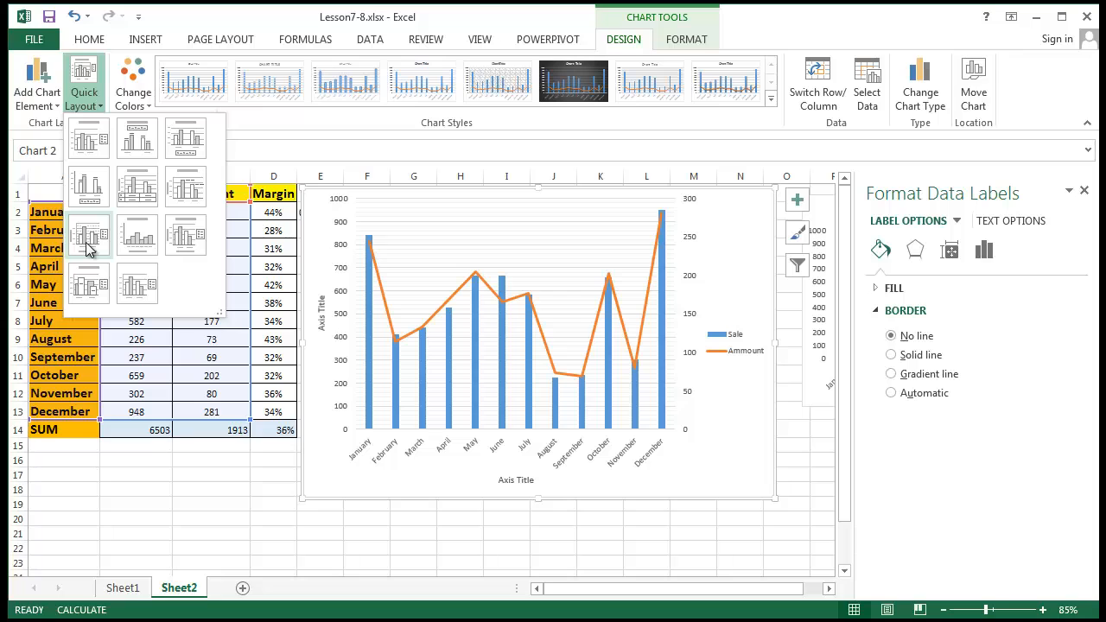
click(89, 248)
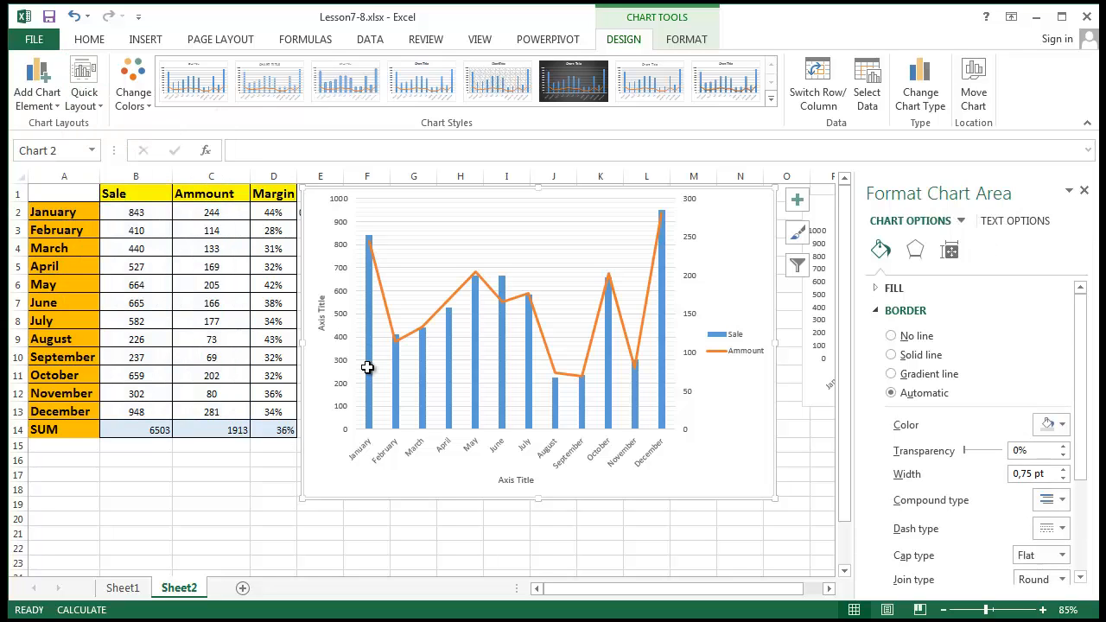
click(526, 479)
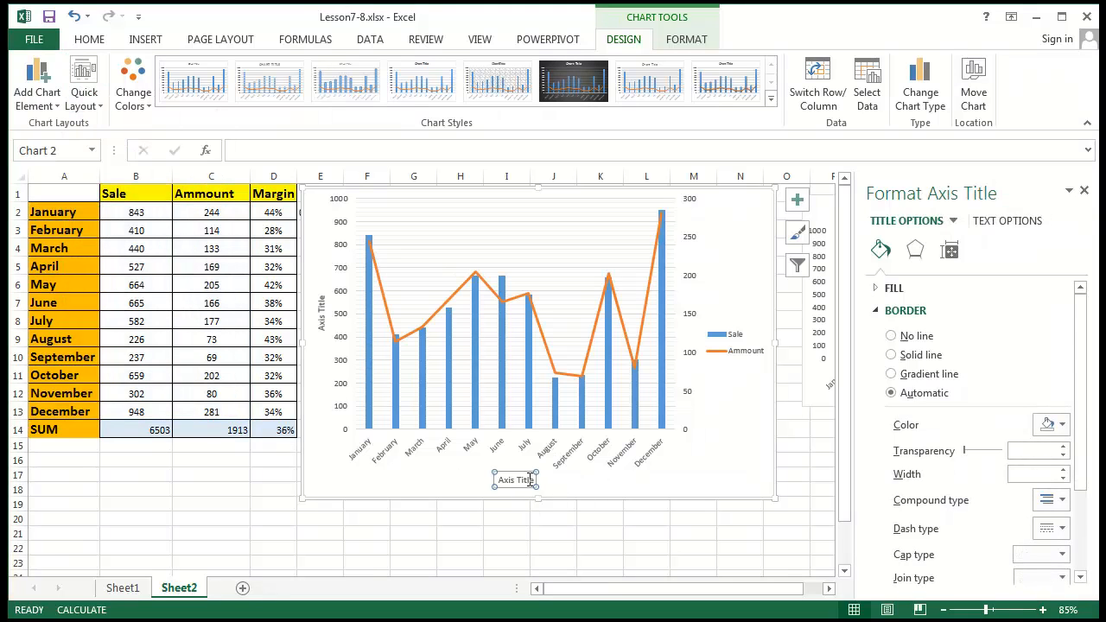
drag(534, 480, 463, 469)
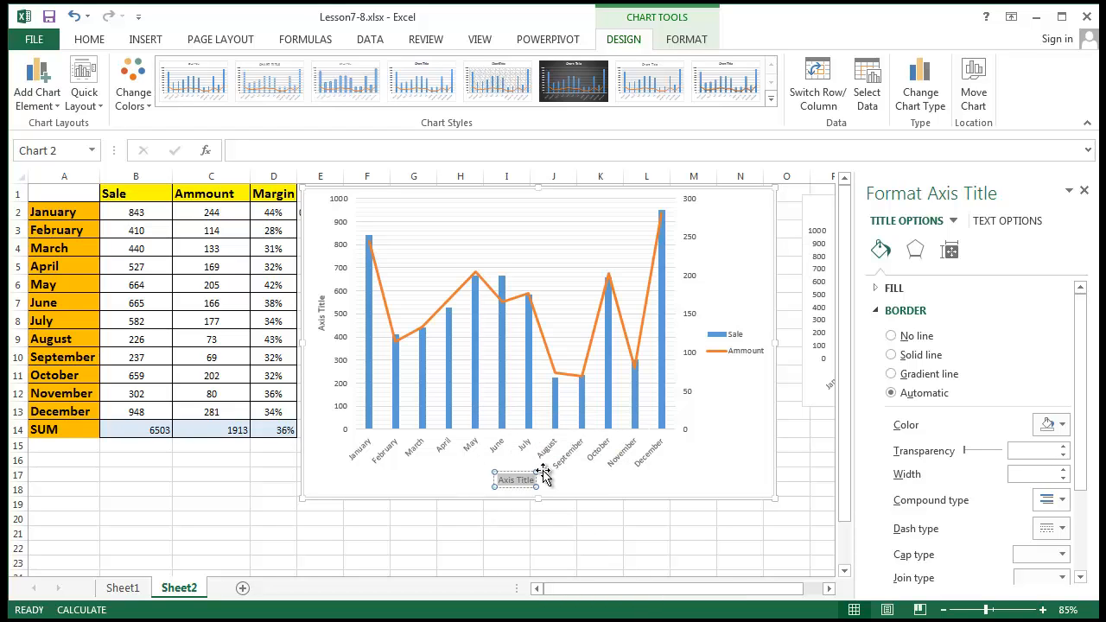
text(Months)
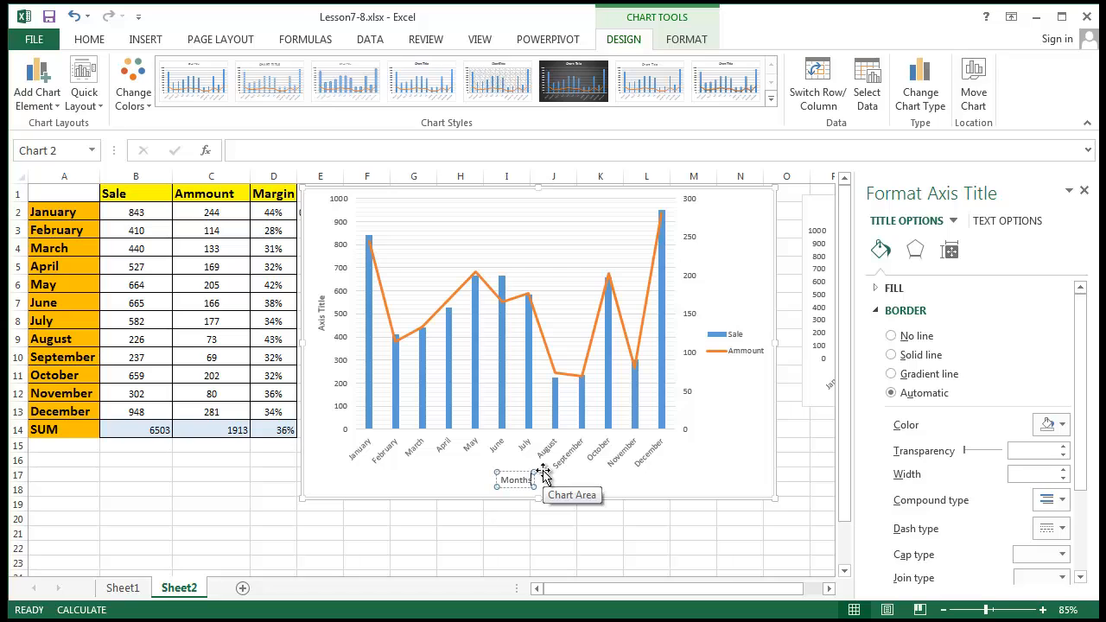
click(558, 469)
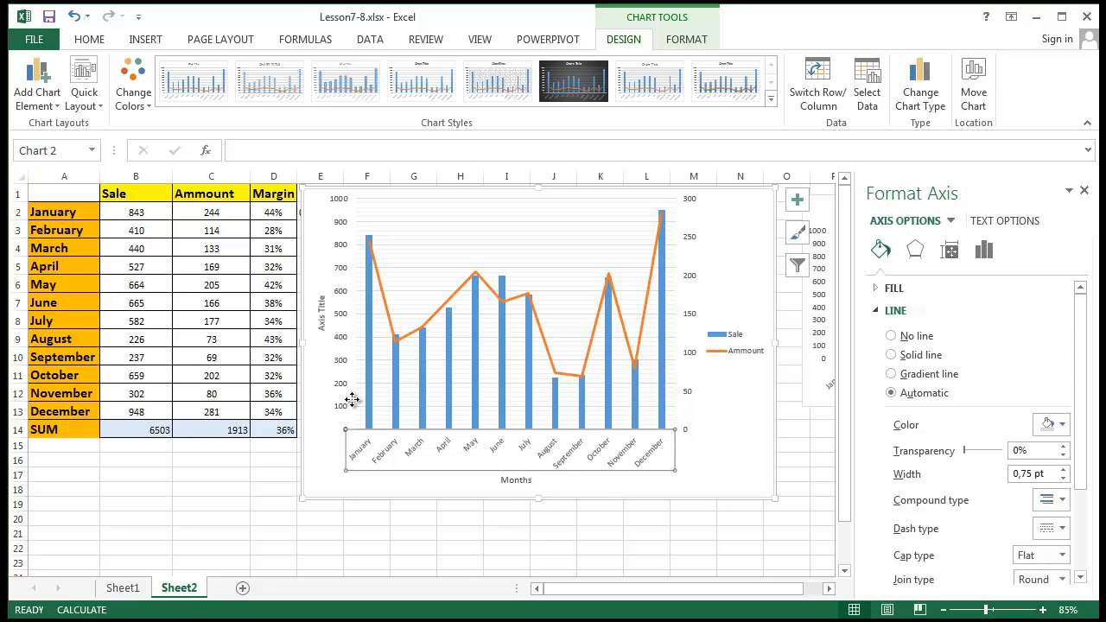
Step: Rename the chart's vertical axis title to "Sale"
click(322, 306)
triple_click(321, 311)
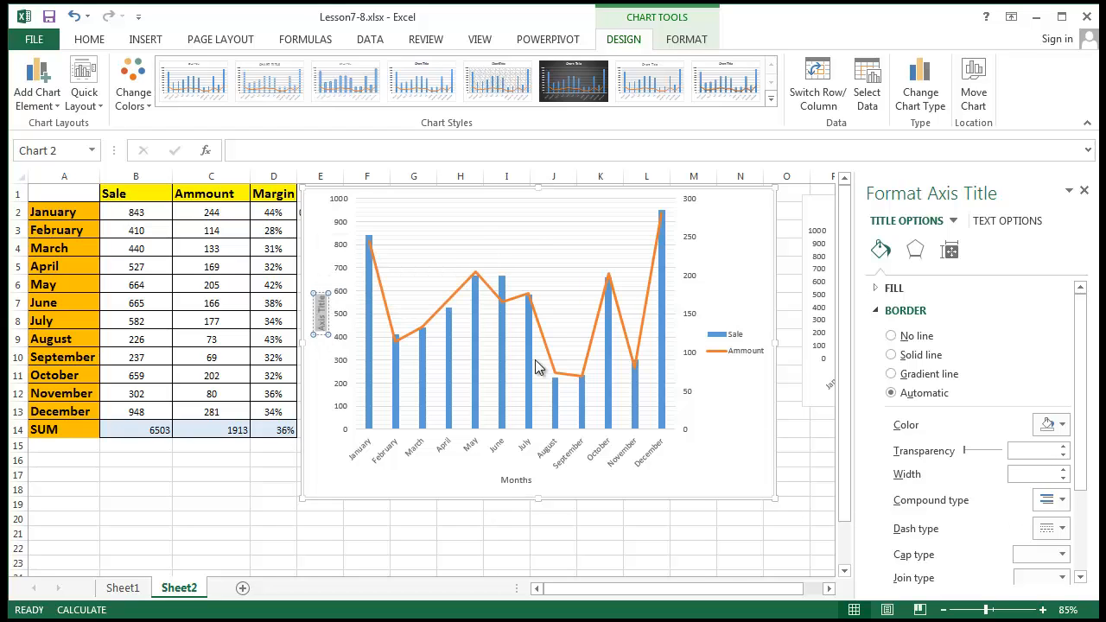
mouse_move(409, 338)
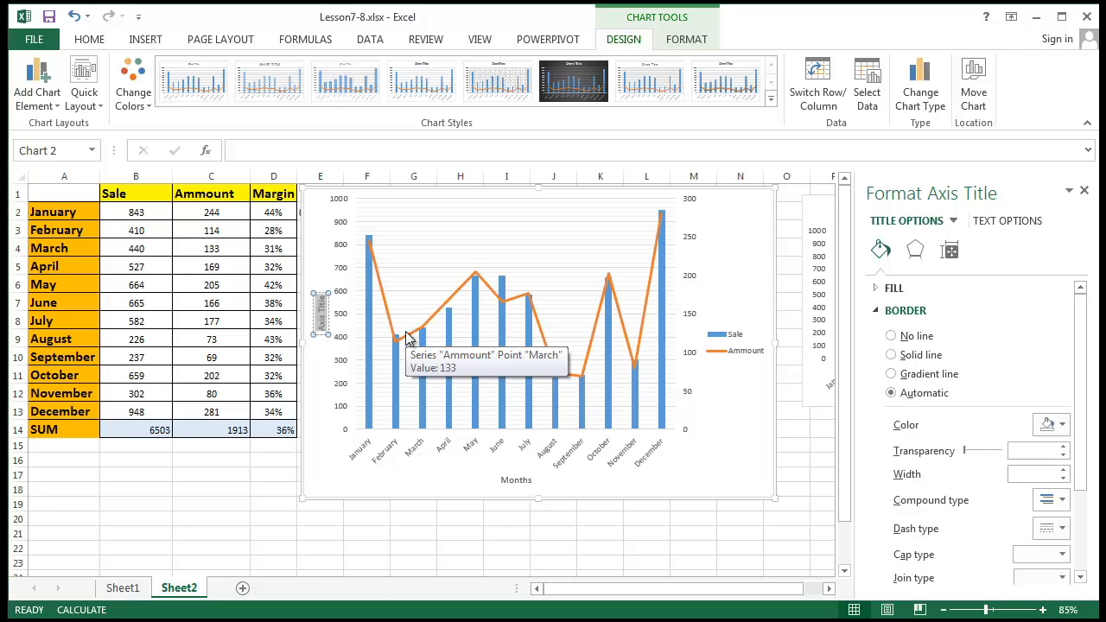
text(Sa)
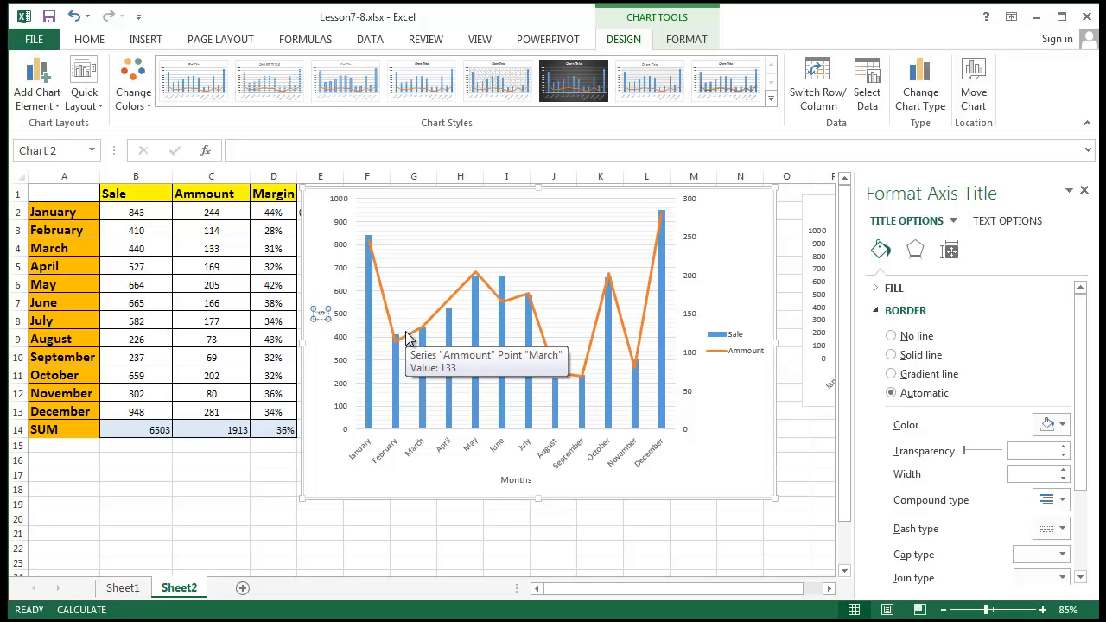
text(le)
click(317, 266)
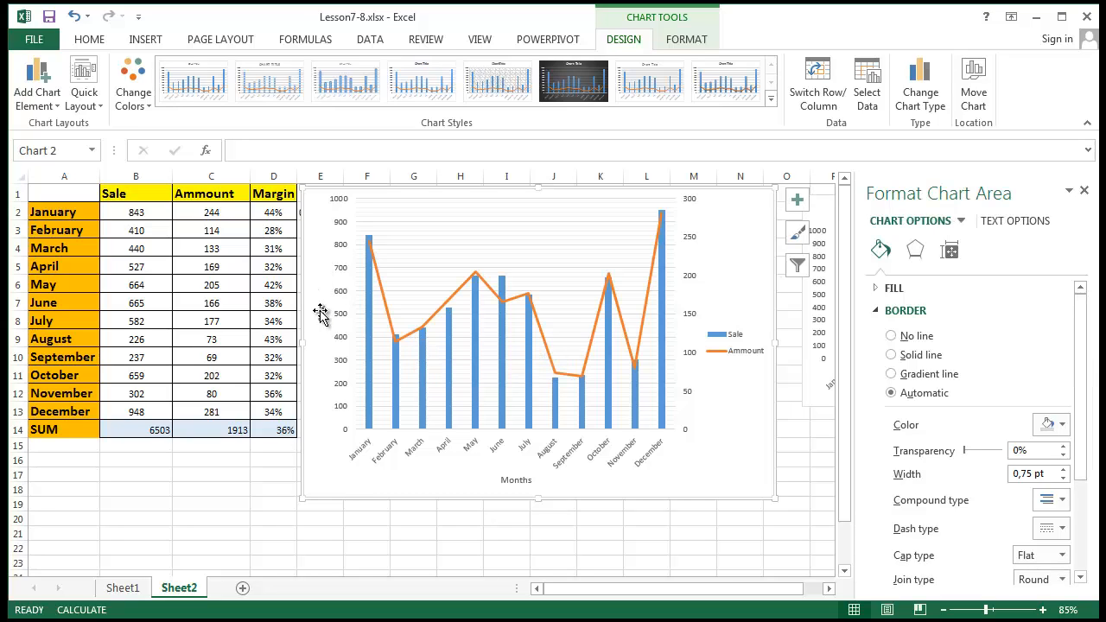
click(322, 301)
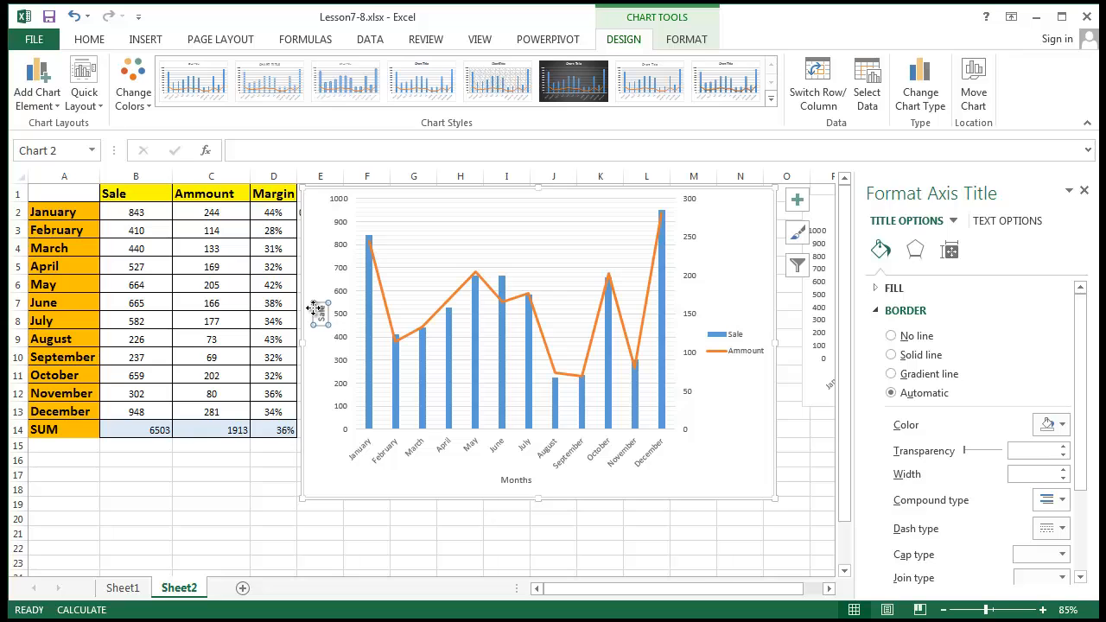
click(796, 200)
click(797, 231)
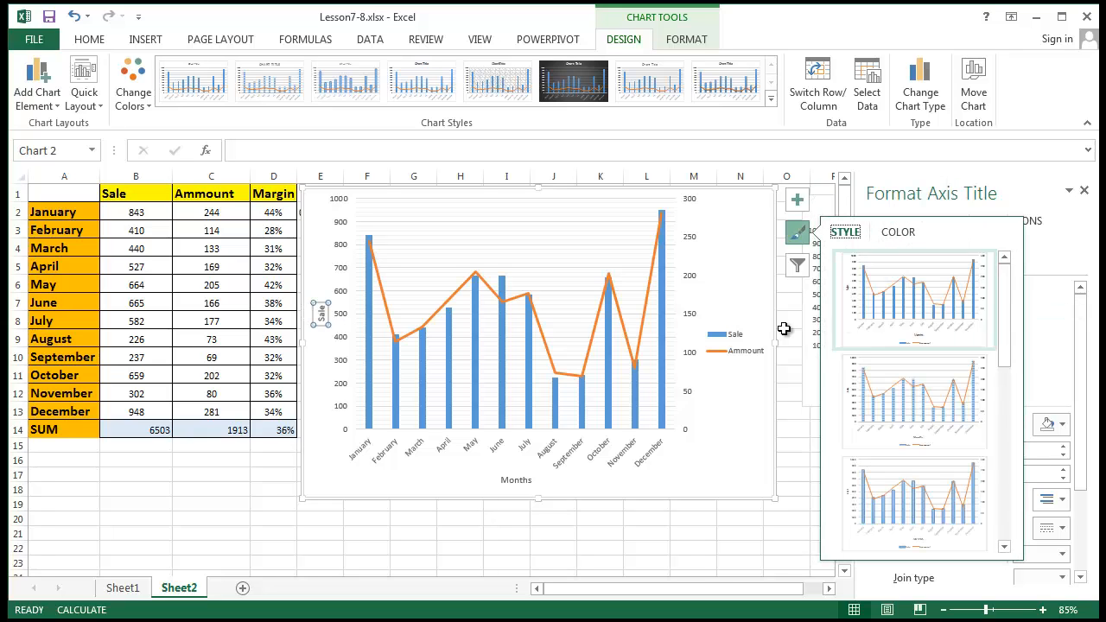
click(728, 424)
click(725, 339)
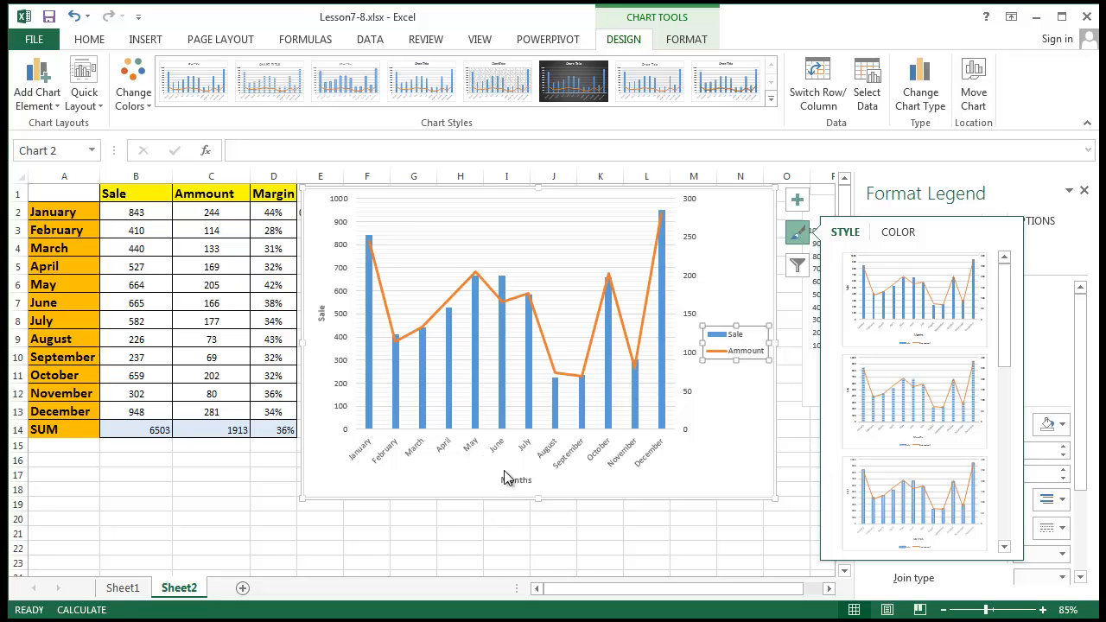
Step: Apply quick layout Layout 8, with gapless columns and a chart title, and select the Sale series
click(85, 90)
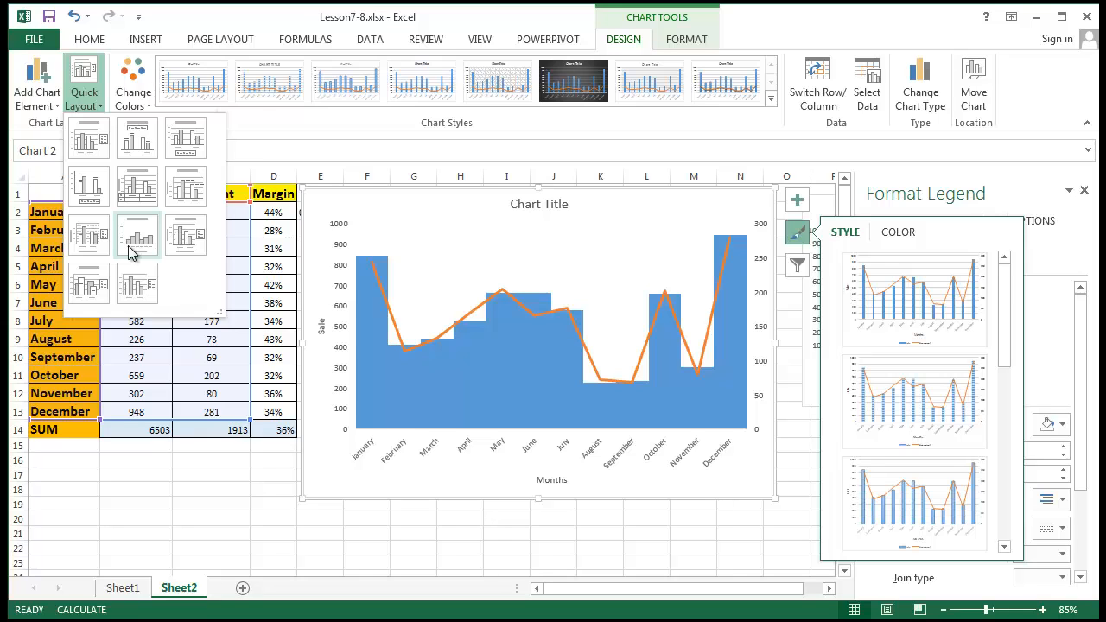
click(128, 252)
click(506, 344)
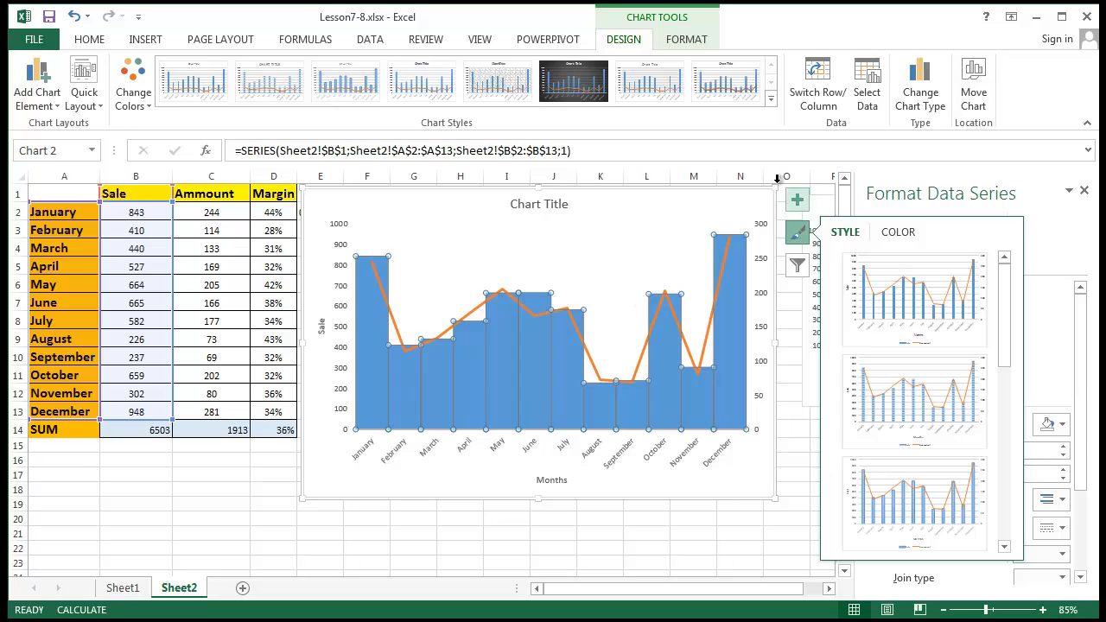
Step: Deselect the Sale series, select the chart's plot area and return to the chart design options
click(673, 43)
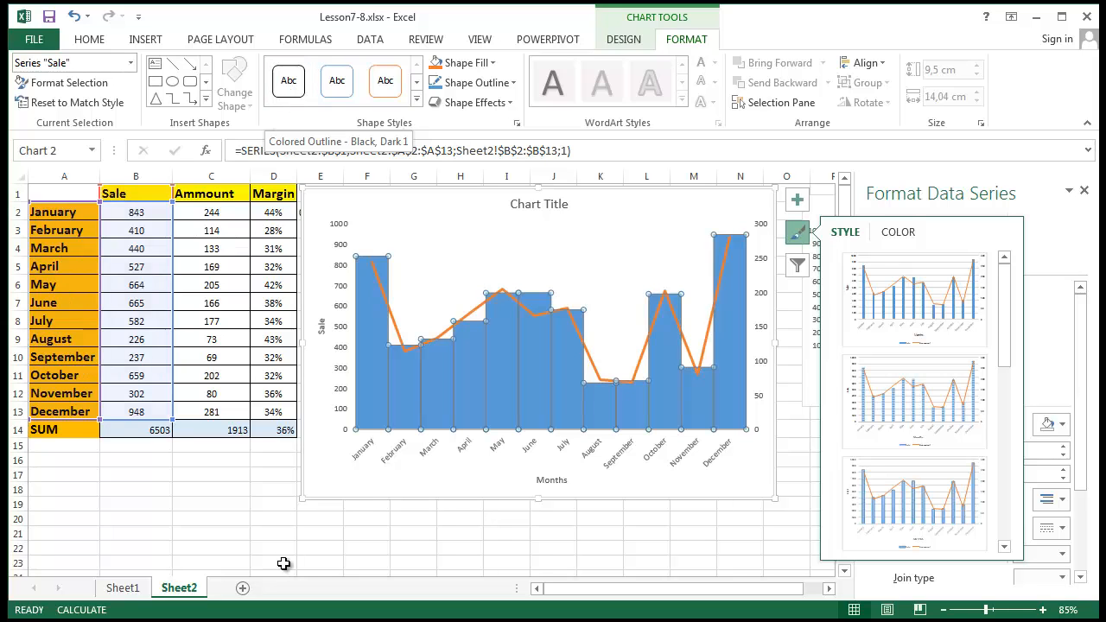
click(446, 562)
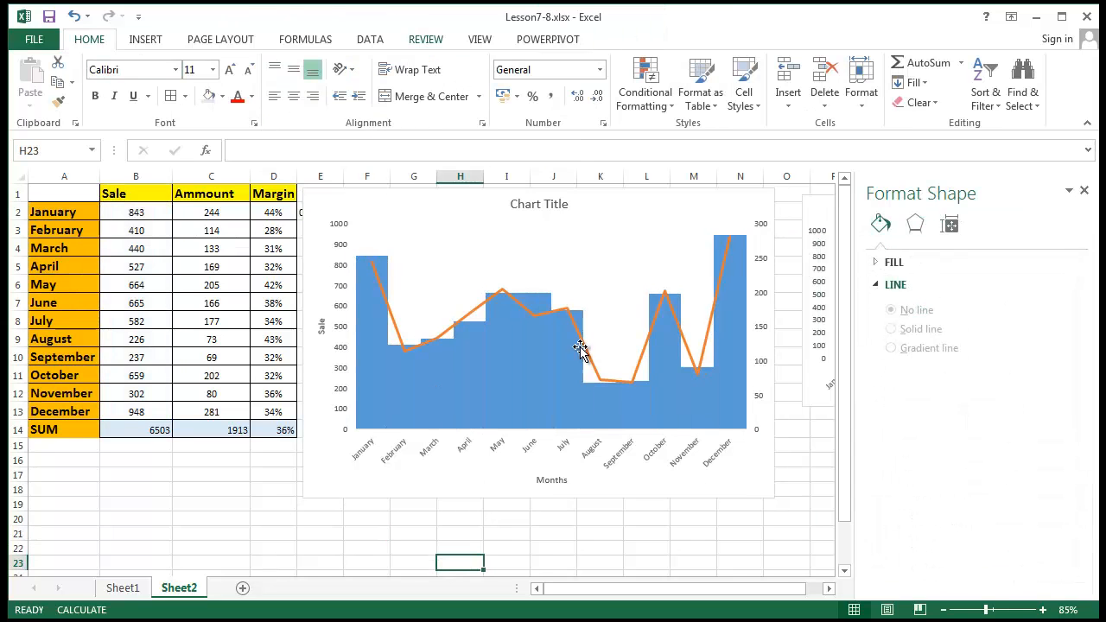
click(644, 250)
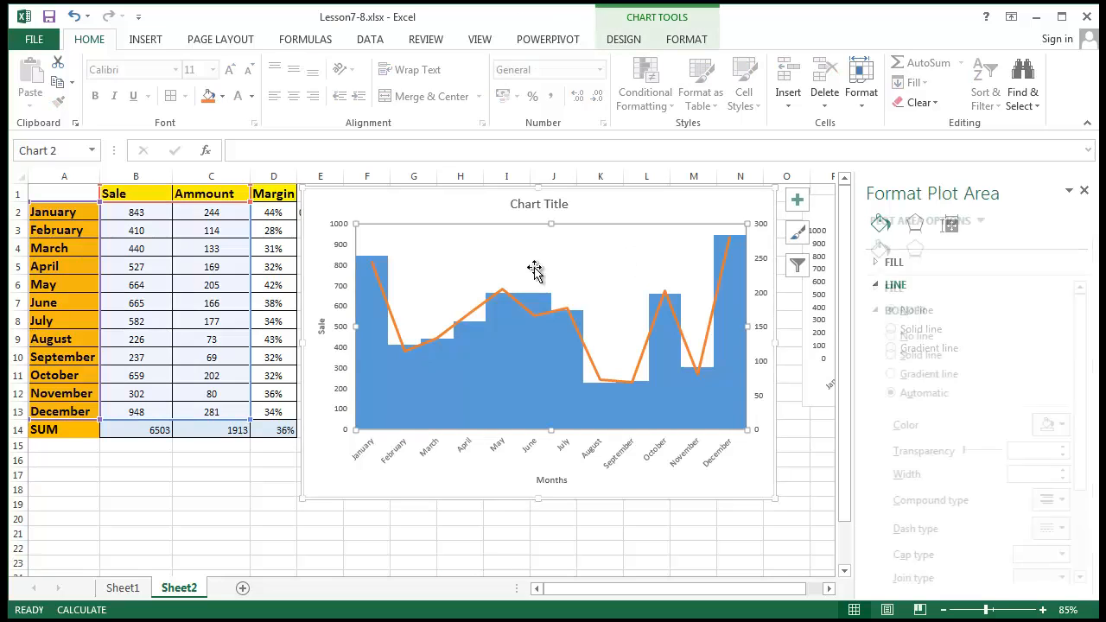
click(704, 40)
click(642, 41)
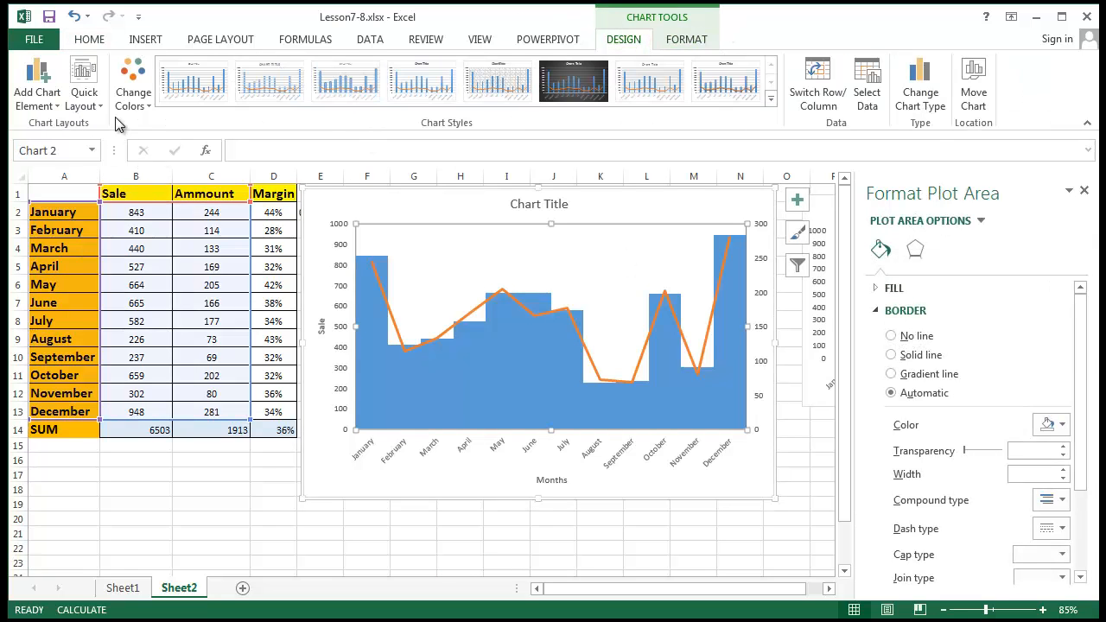
Step: Apply quick layout Layout 1, with a chart title and a legend beside the plot, to the Sale and Ammount chart
click(84, 91)
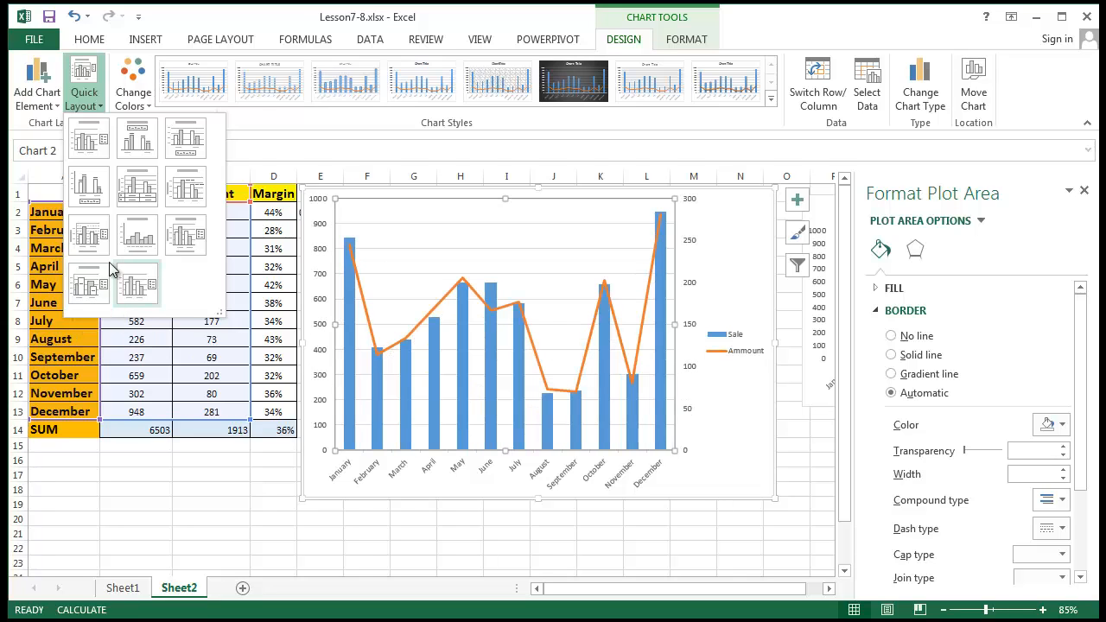
click(88, 151)
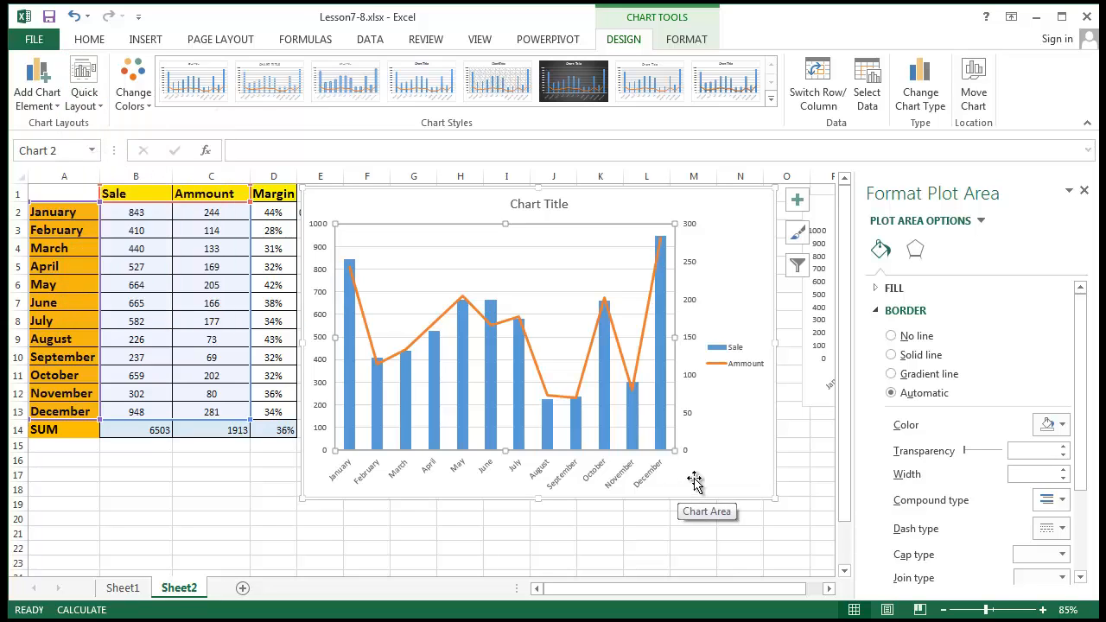
click(731, 459)
Step: Select the Ammount line and the Sale columns in turn, and move the whole chart slightly away from the Margin column
click(632, 390)
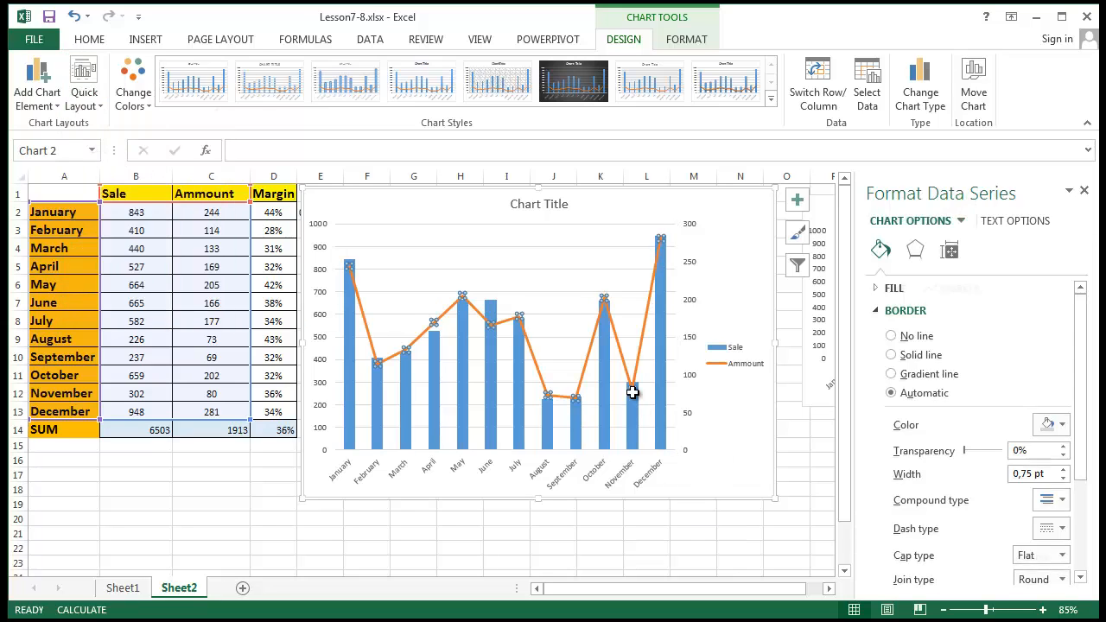
click(631, 415)
click(718, 420)
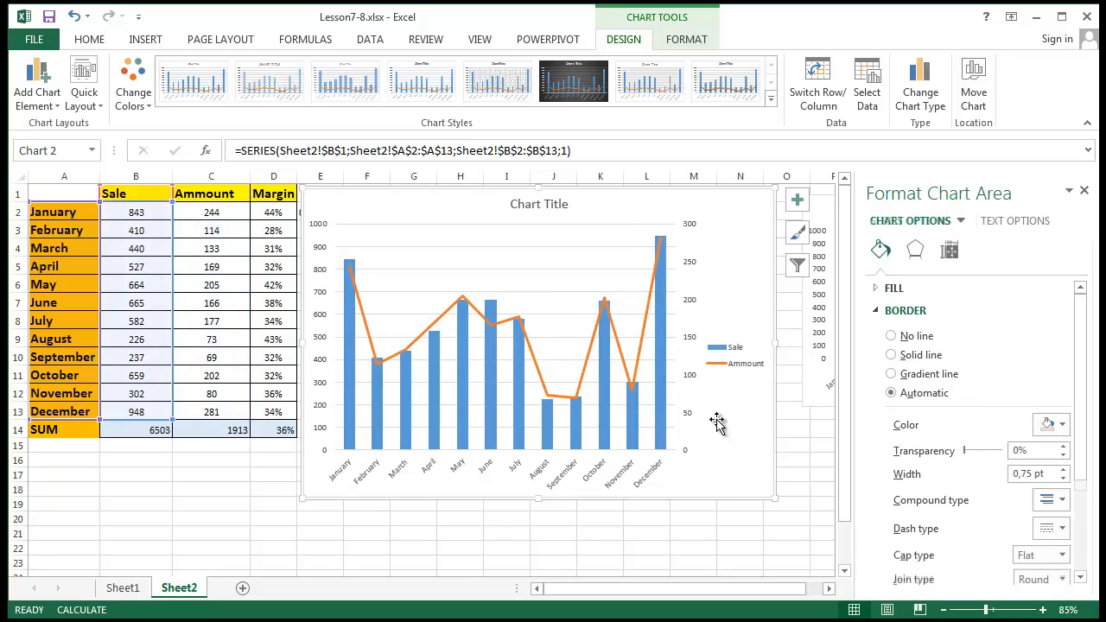
drag(739, 217, 753, 215)
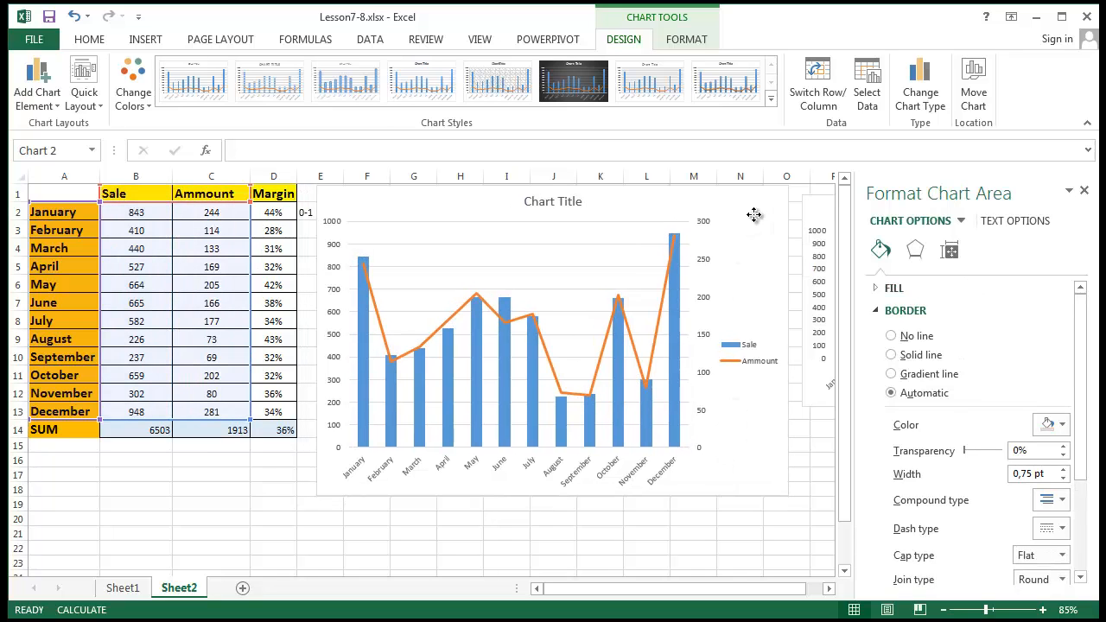
click(523, 563)
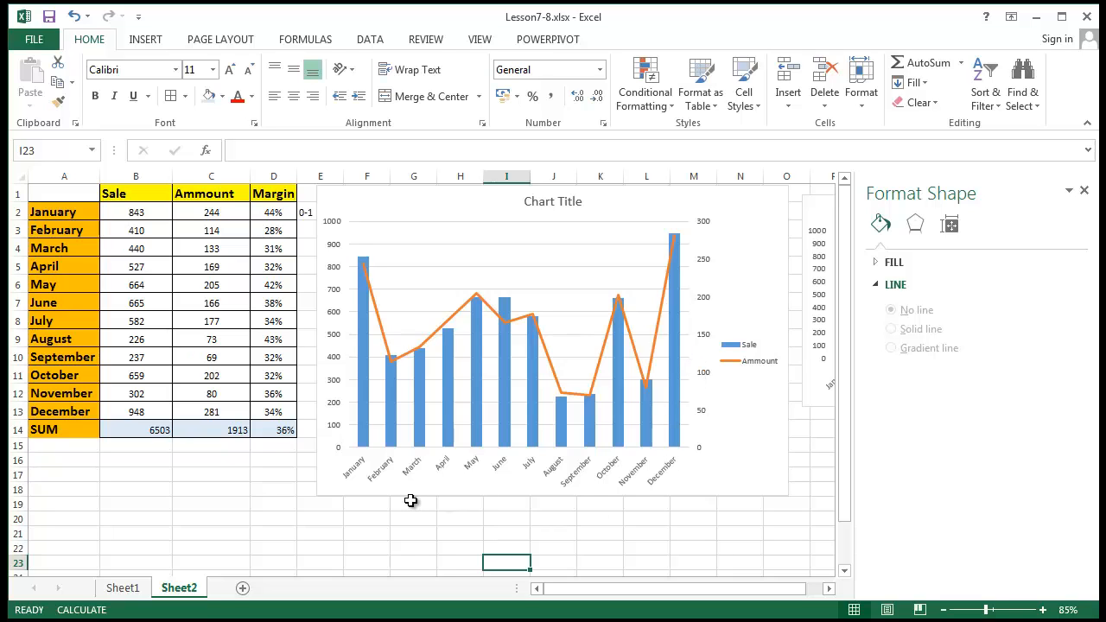
Step: Examine the chart's title, gridlines and legend along with the Sale and Ammount header cells
click(551, 203)
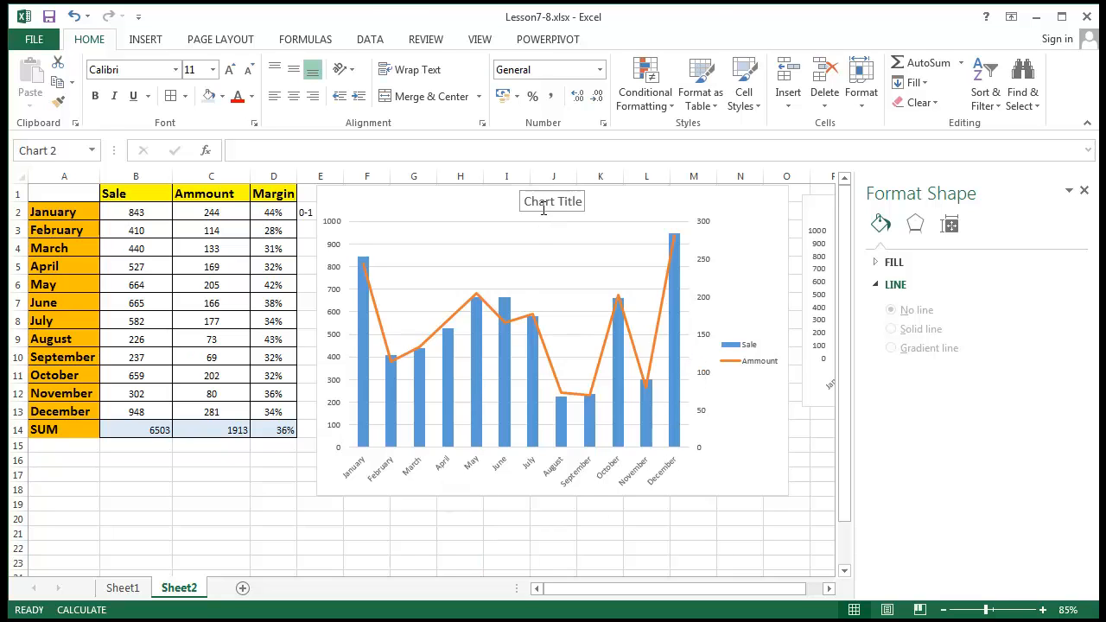
click(154, 192)
click(195, 192)
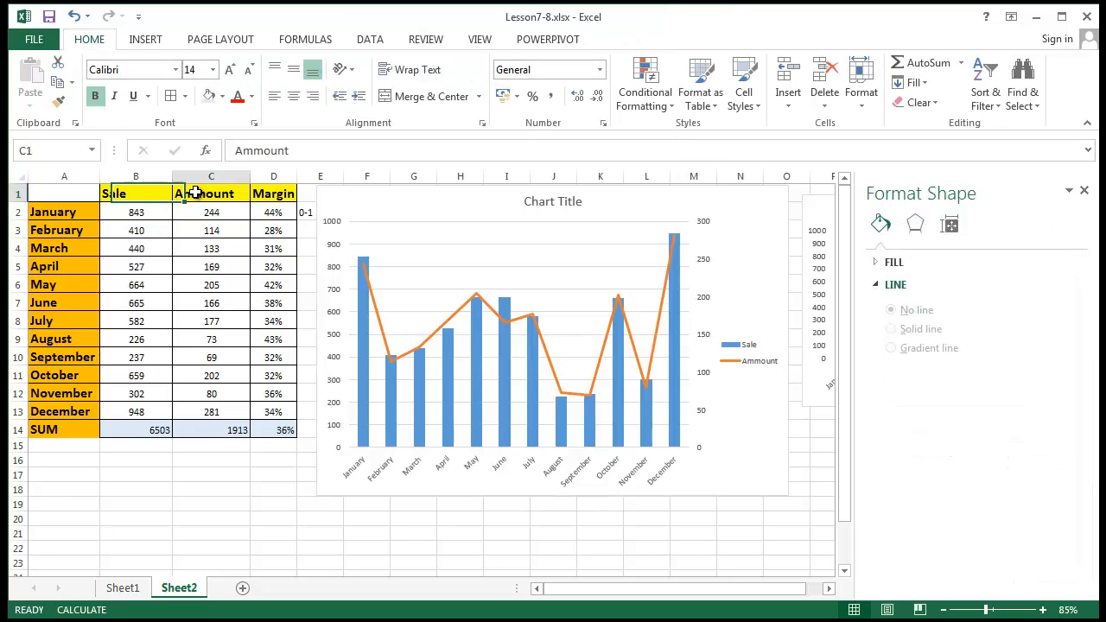
click(435, 267)
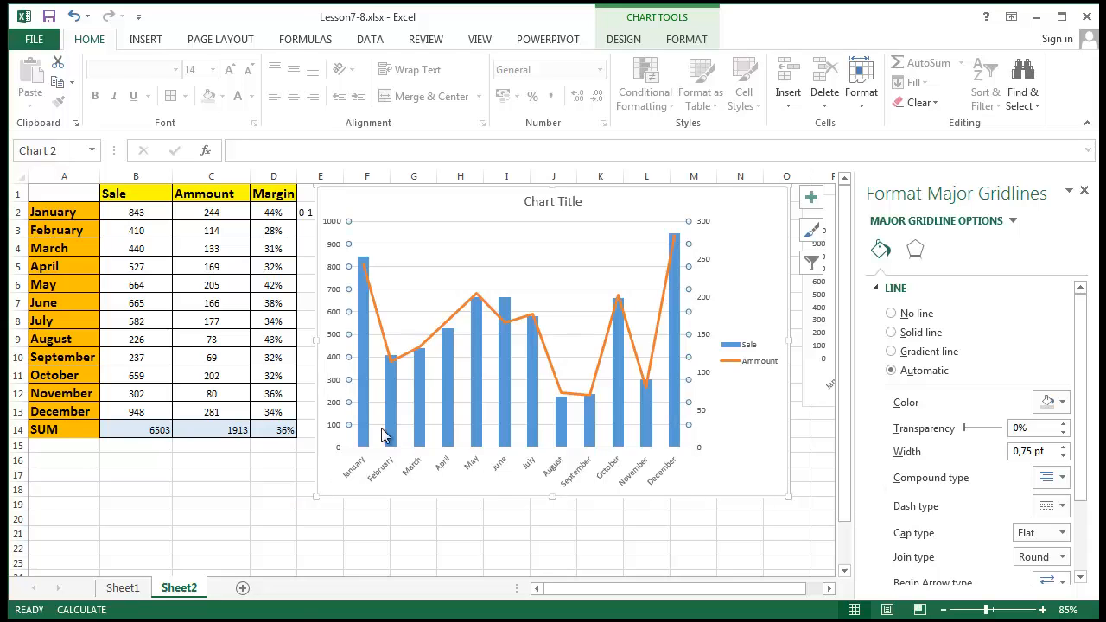
click(742, 349)
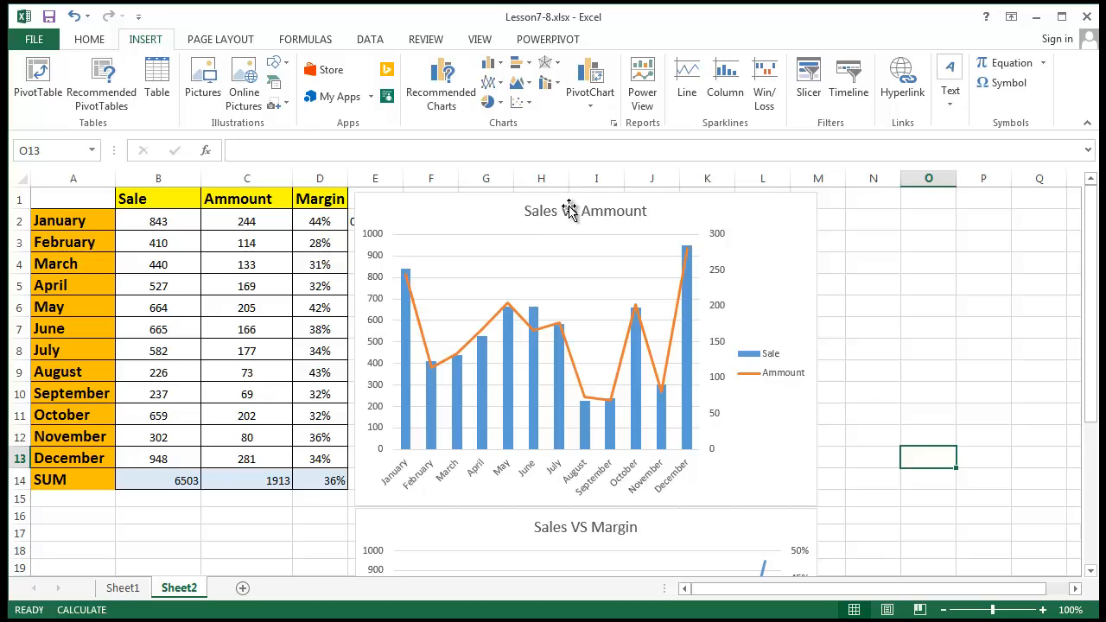
Step: Try to create a custom combo chart with only the empty cell N2 selected
click(874, 229)
click(547, 82)
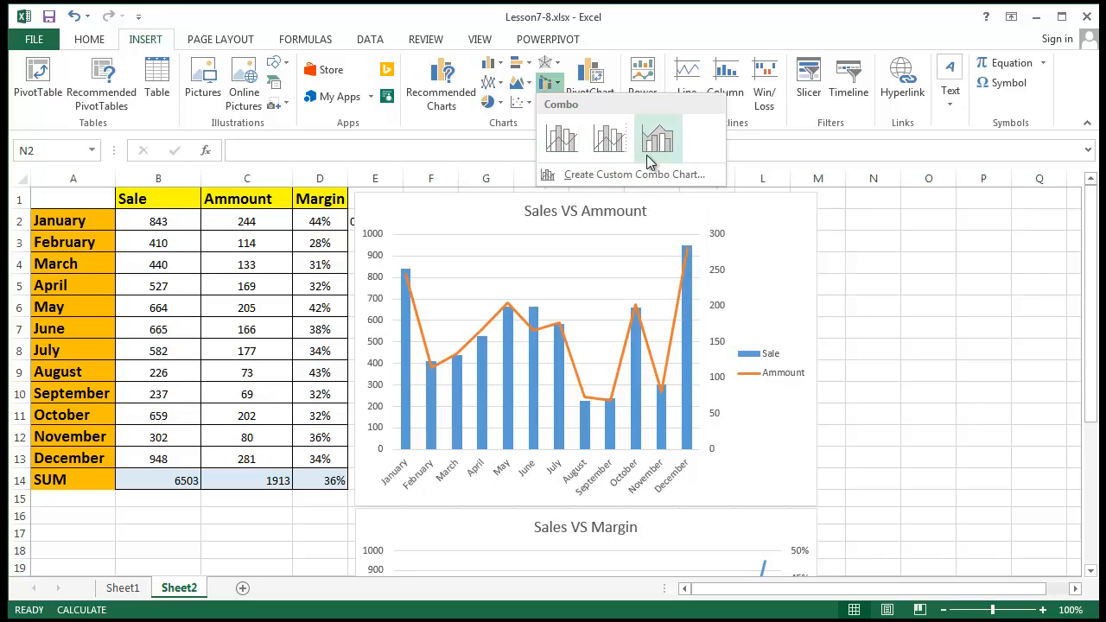
click(573, 172)
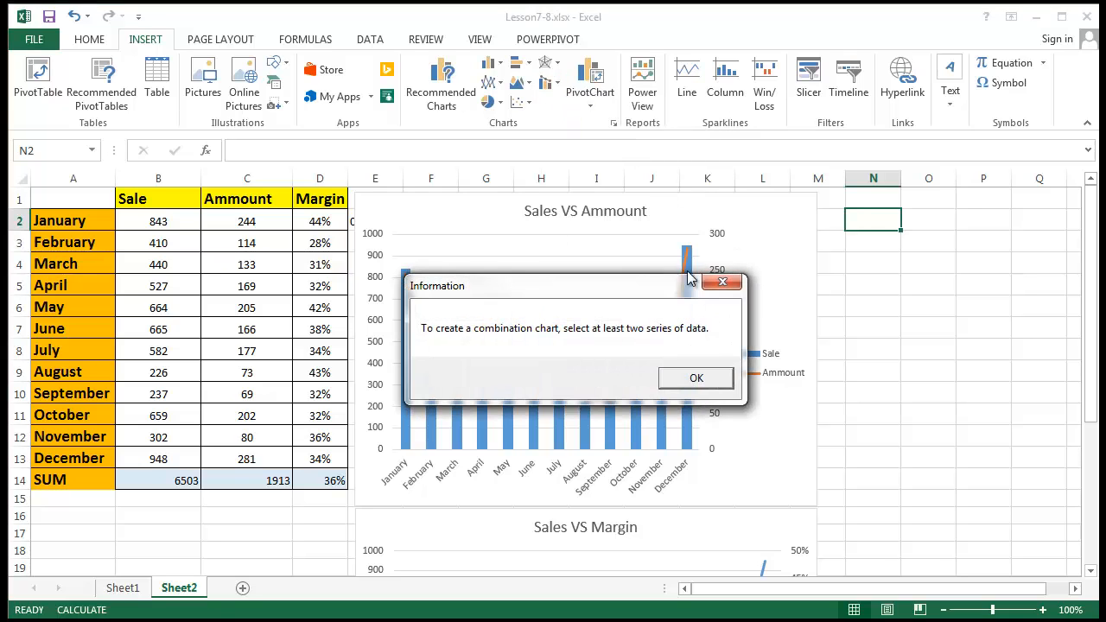
click(695, 379)
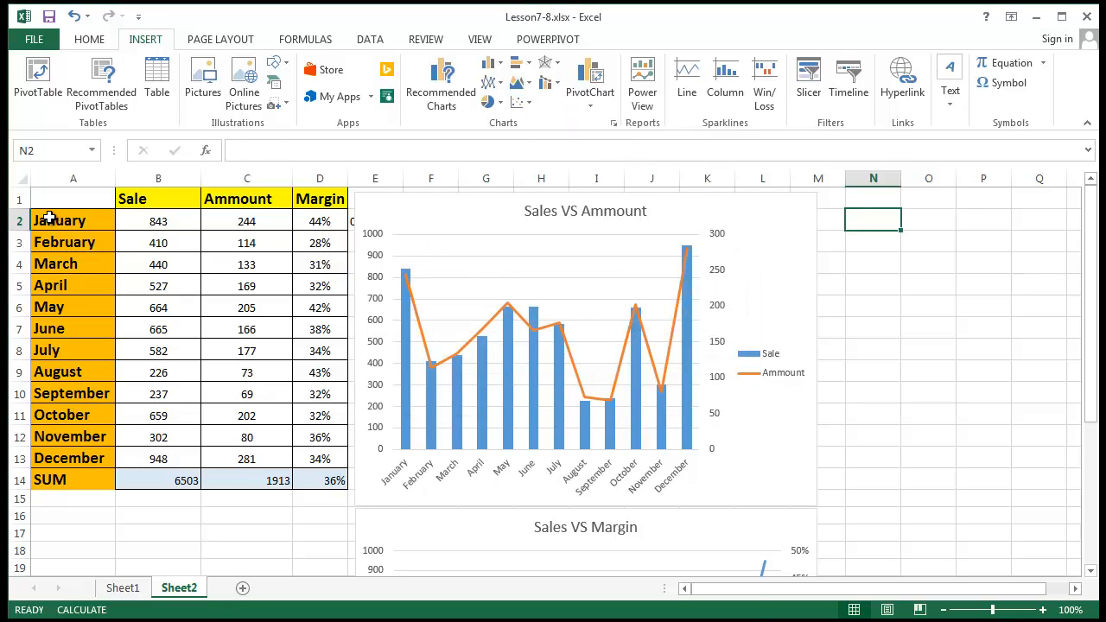
Step: Insert a clustered column and line combo chart from A1:C13 and move it partly clear of the Sales VS Ammount chart
drag(49, 218, 246, 414)
drag(77, 193, 300, 466)
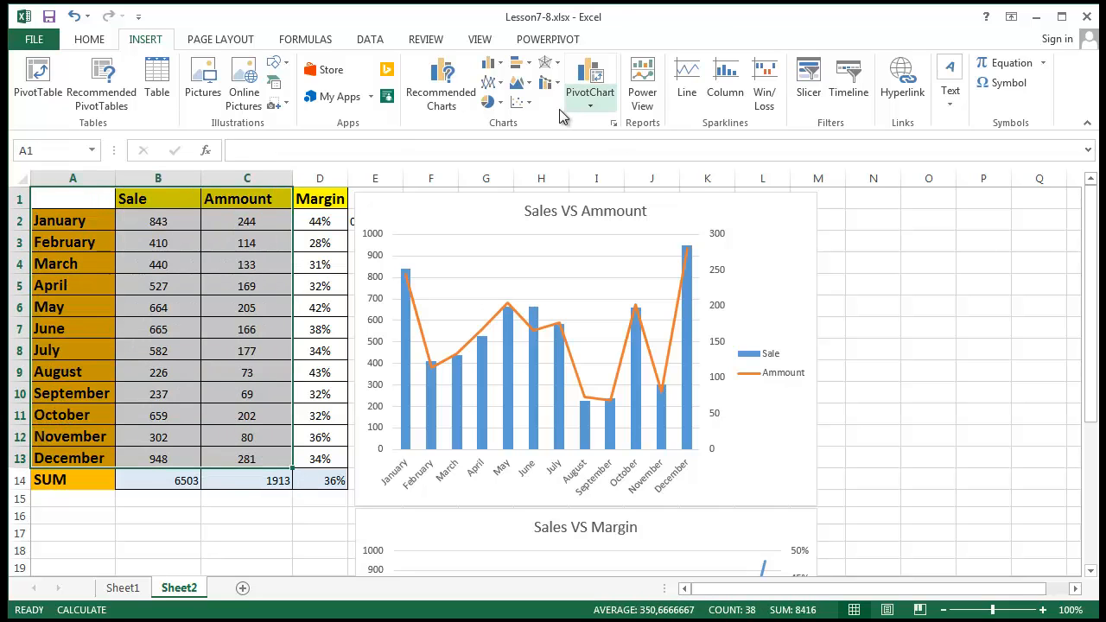
click(550, 83)
click(563, 133)
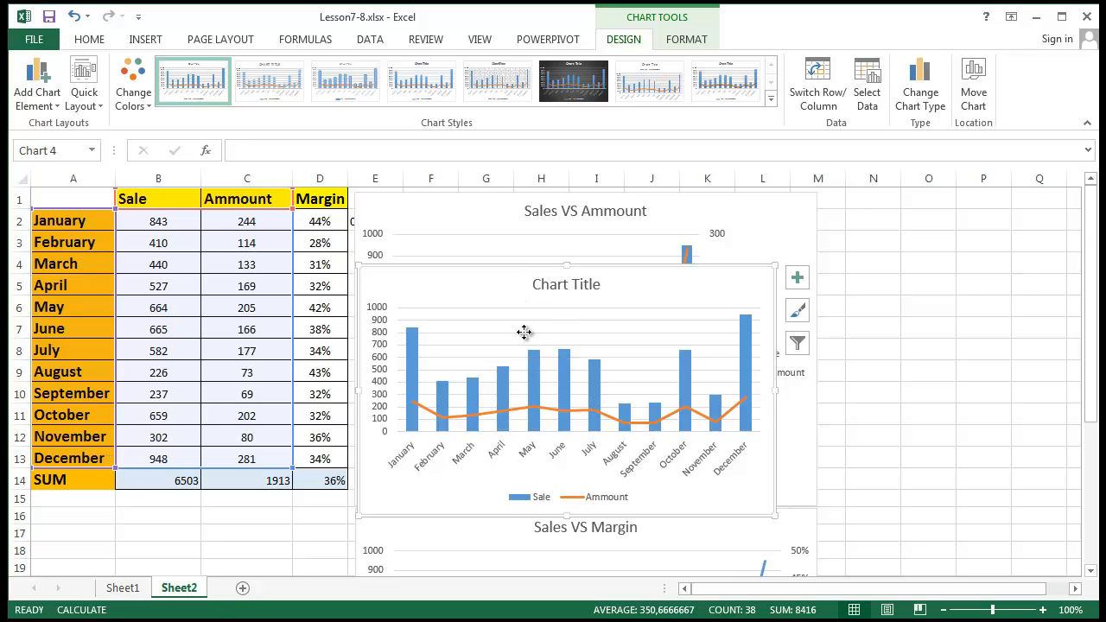
drag(524, 332, 760, 264)
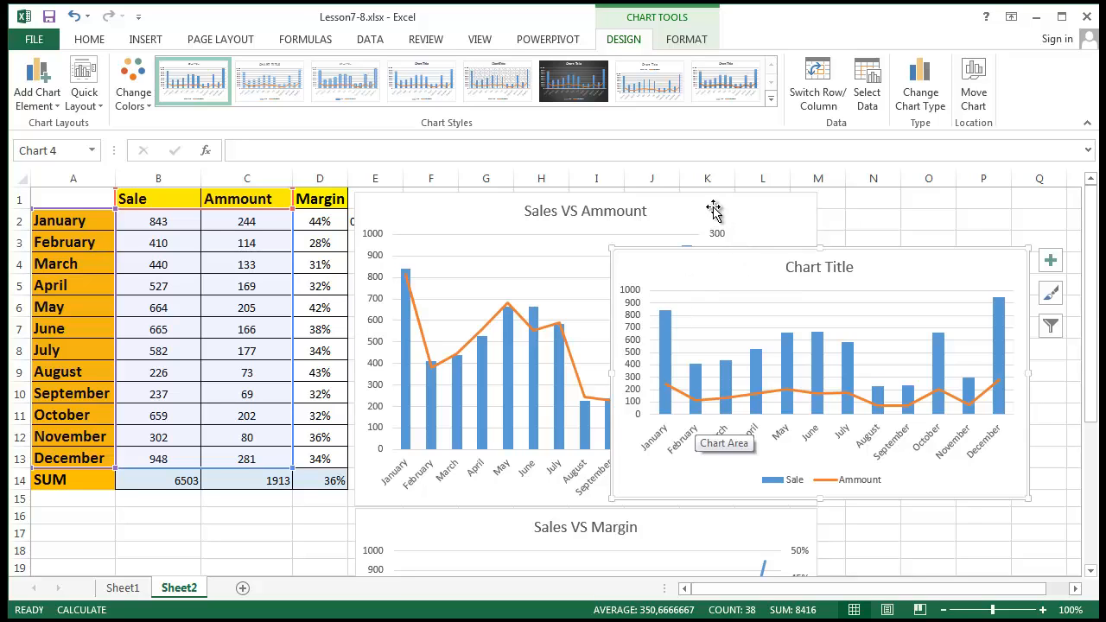
Step: Delete the new untitled combo chart and select an empty cell beside the remaining charts
drag(673, 278, 643, 290)
key(Delete)
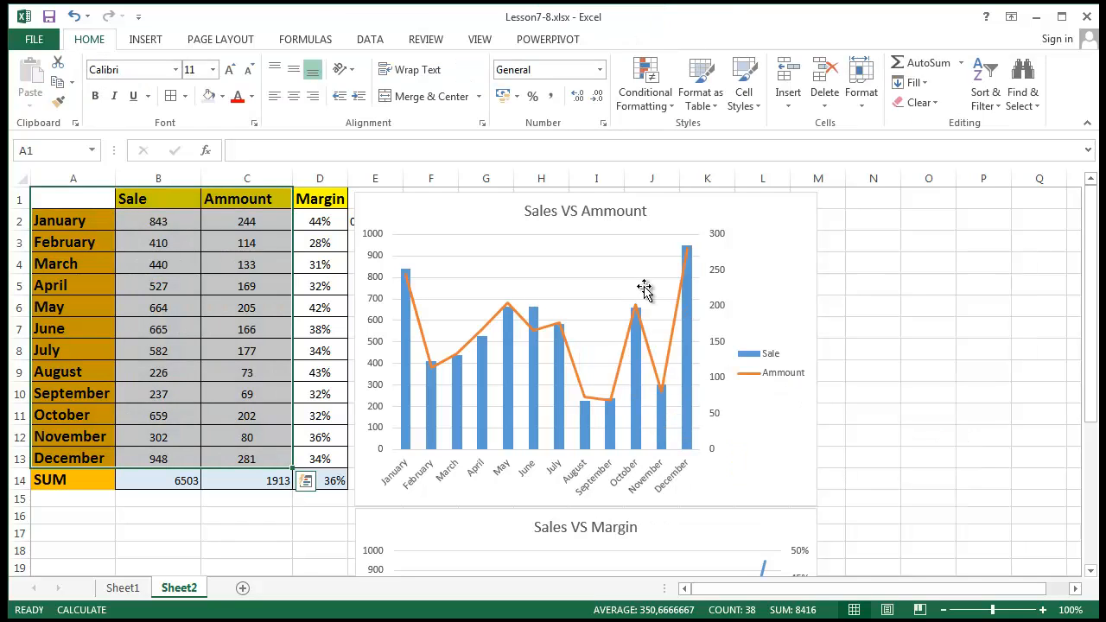
click(896, 304)
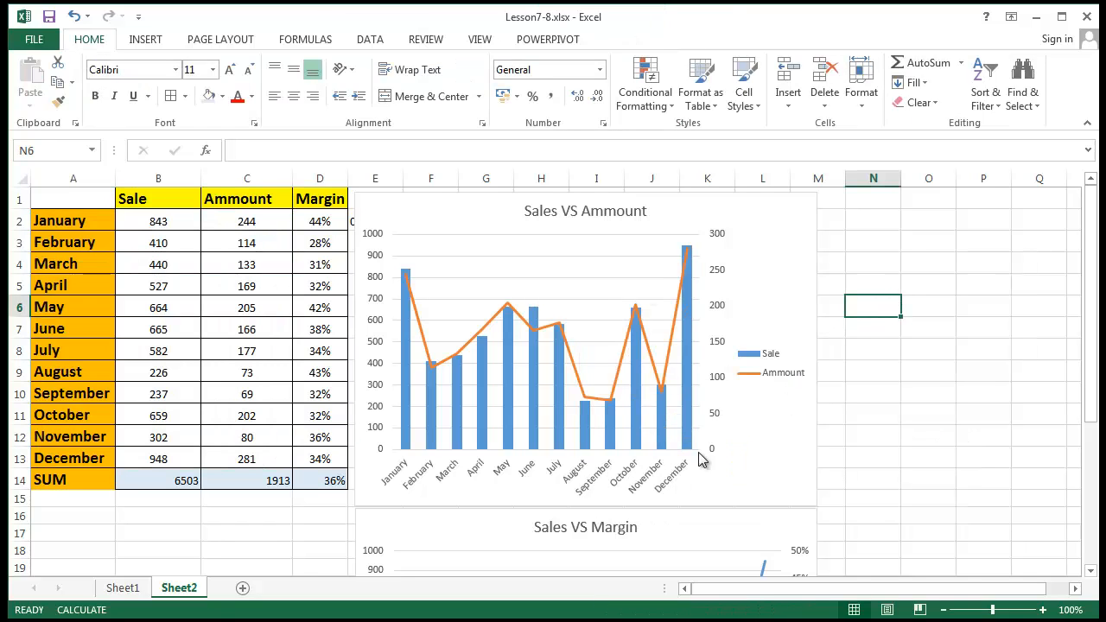
click(548, 247)
click(938, 268)
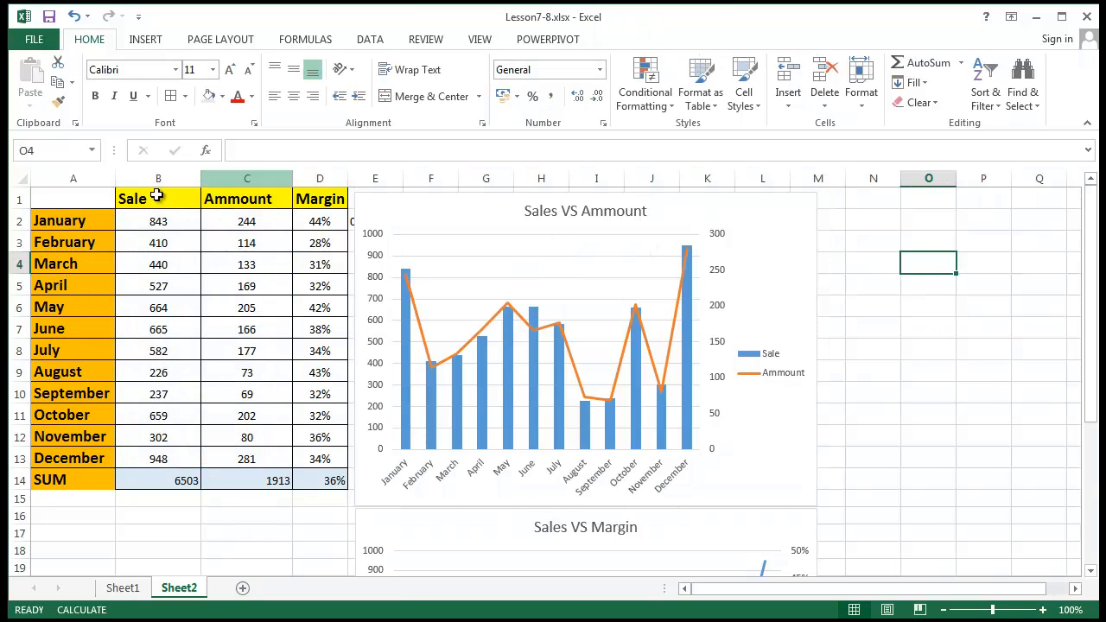
Step: Insert a blank 2-D pie chart from the empty cell N2 and show its chart area formatting options
click(158, 41)
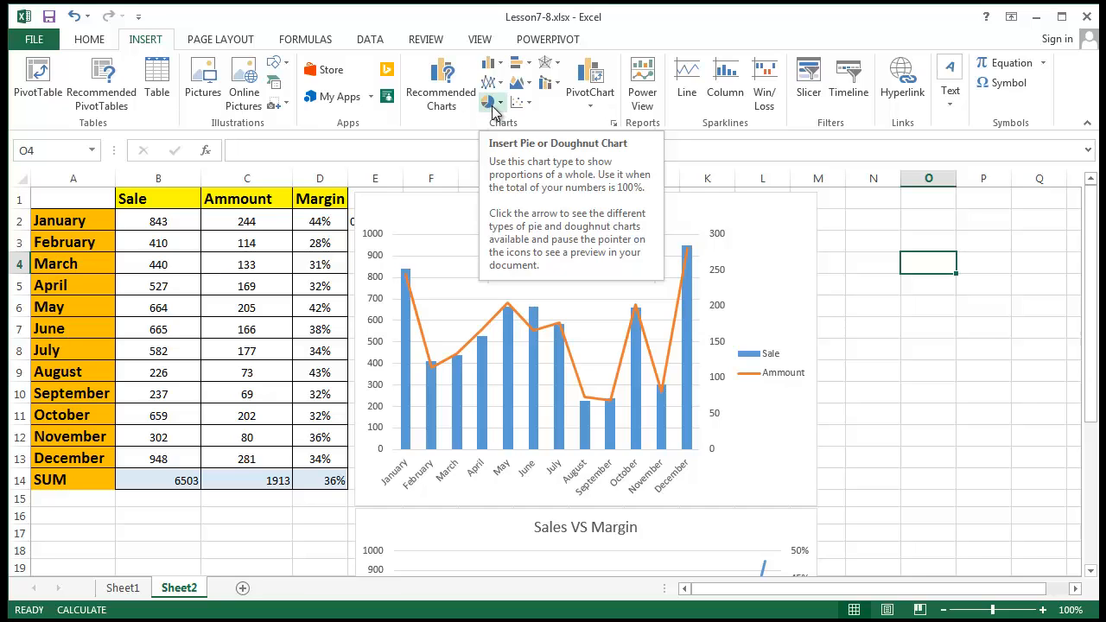
click(937, 242)
click(885, 217)
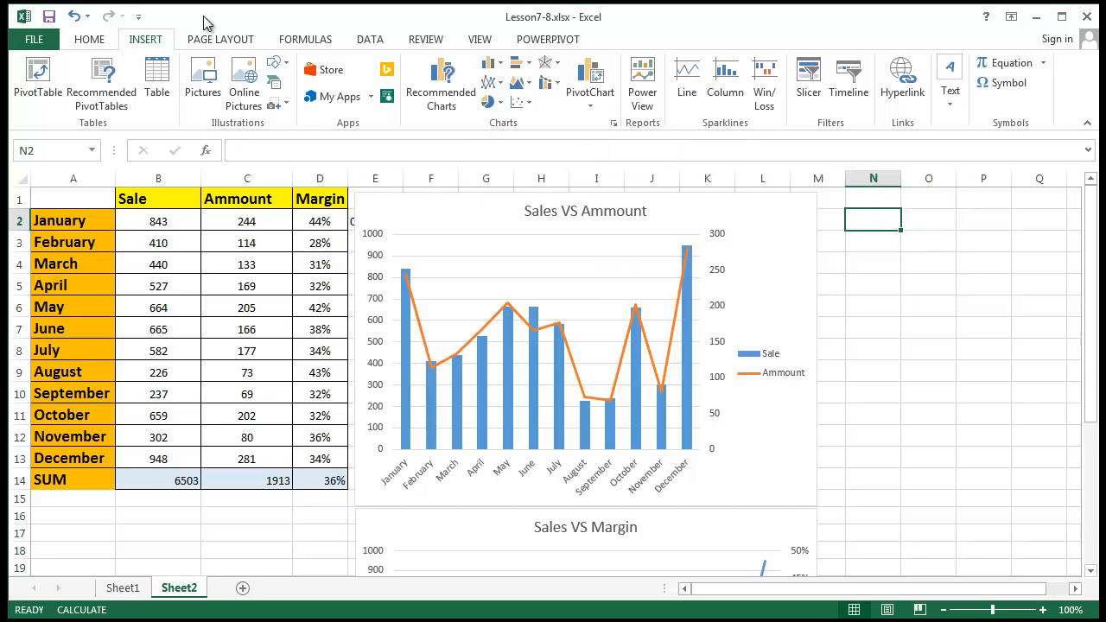
click(491, 102)
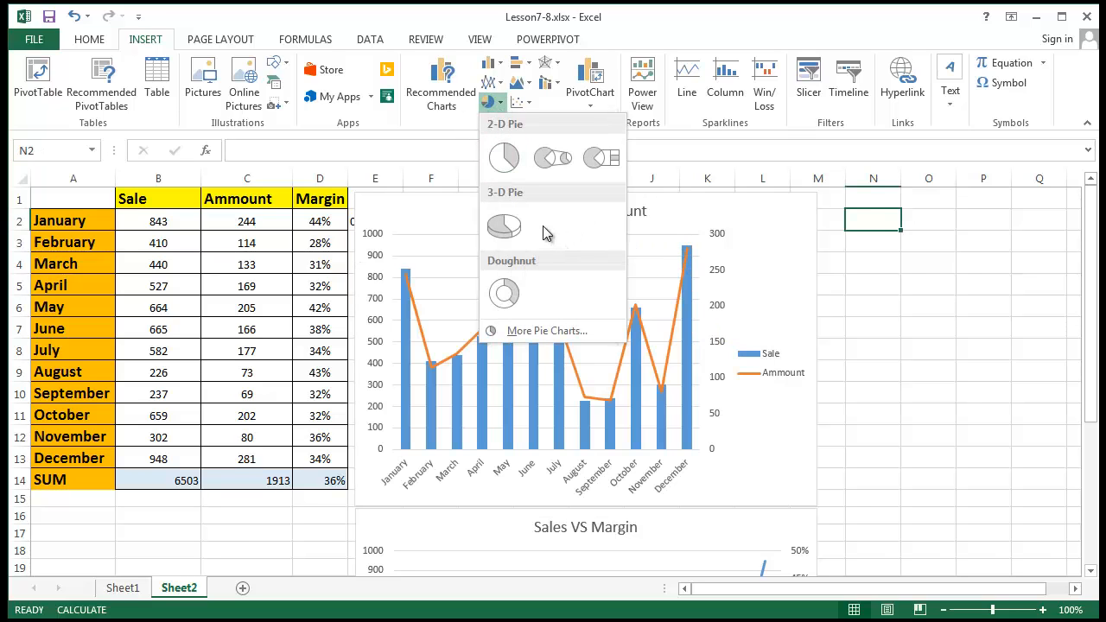
click(503, 154)
drag(617, 282, 646, 282)
double_click(672, 274)
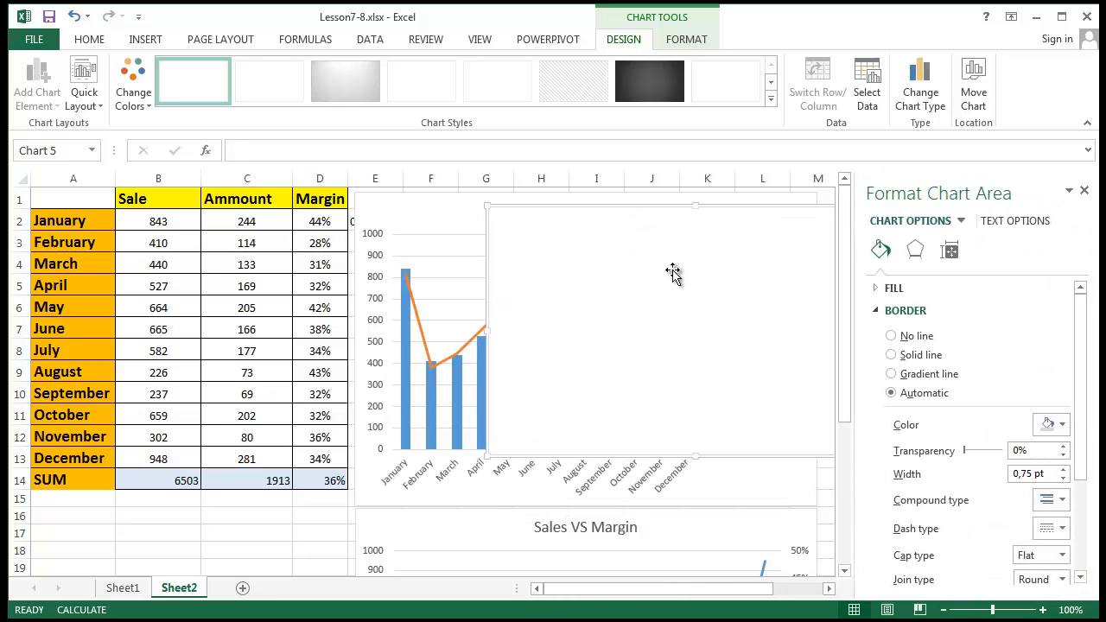
Step: Set the blank pie chart's data range to Sheet2 cells A1:D13, checking the month labels in the data source
right_click(672, 270)
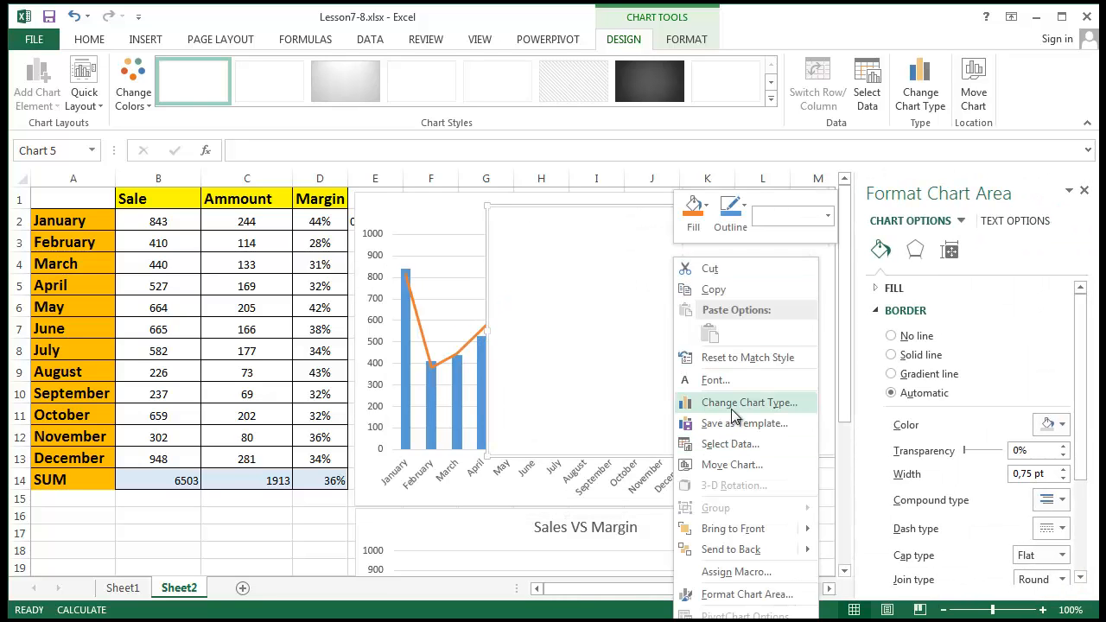
click(730, 444)
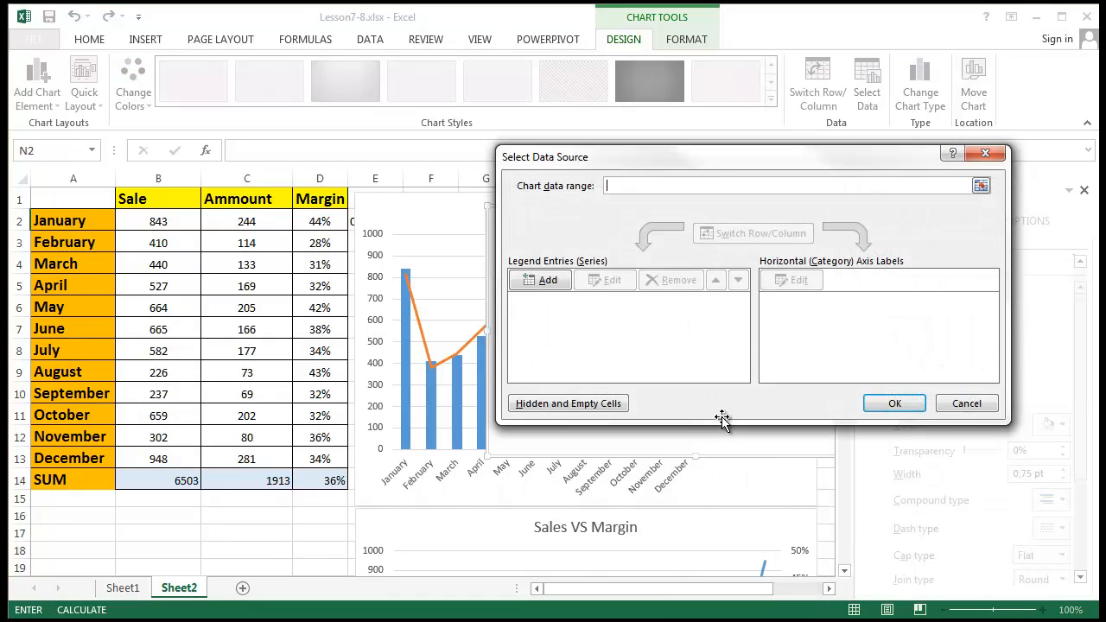
drag(51, 196, 246, 459)
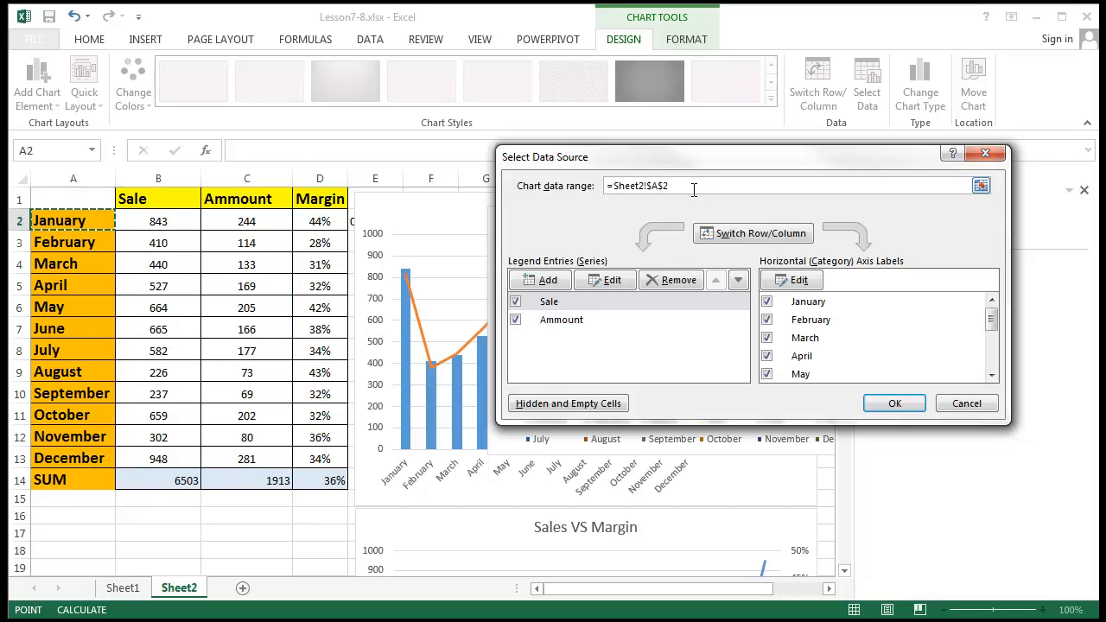
drag(37, 192, 321, 455)
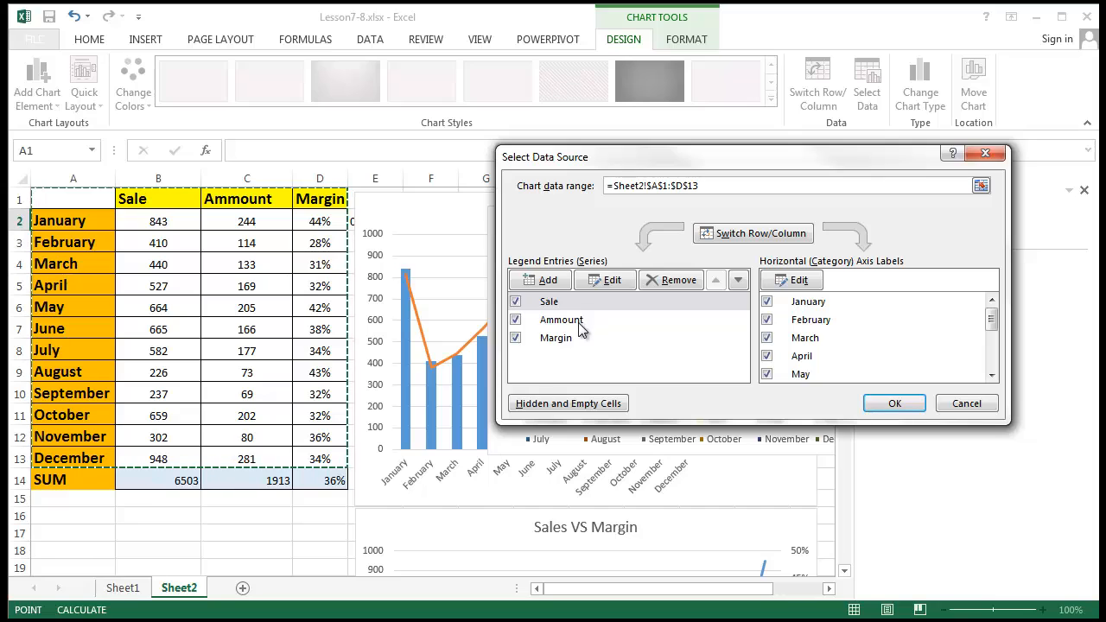
click(984, 319)
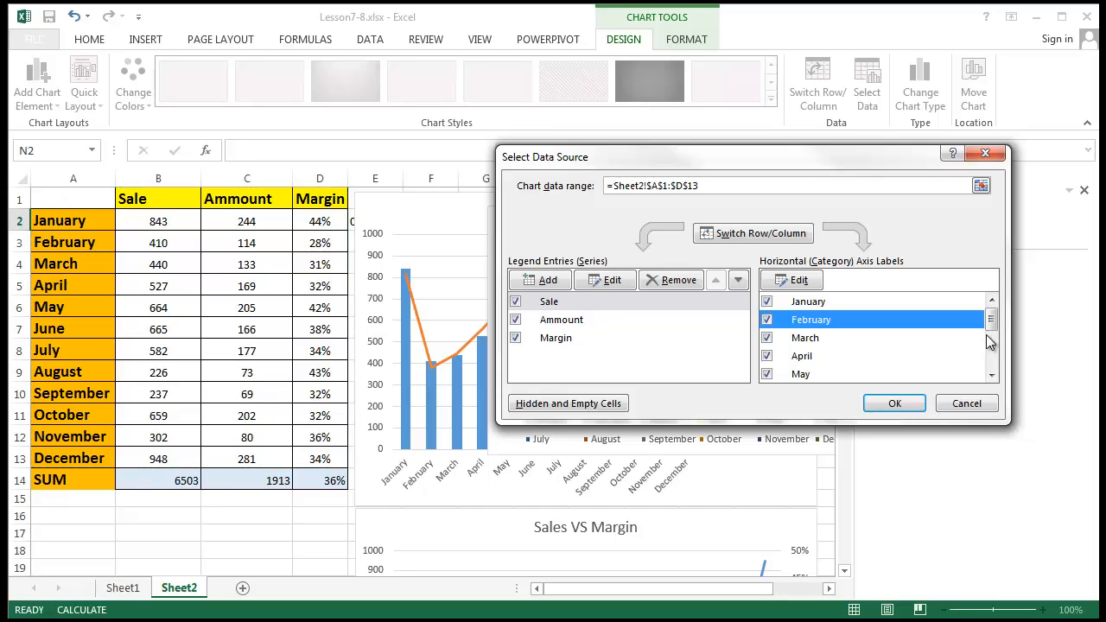
scroll(984, 337, down, 3)
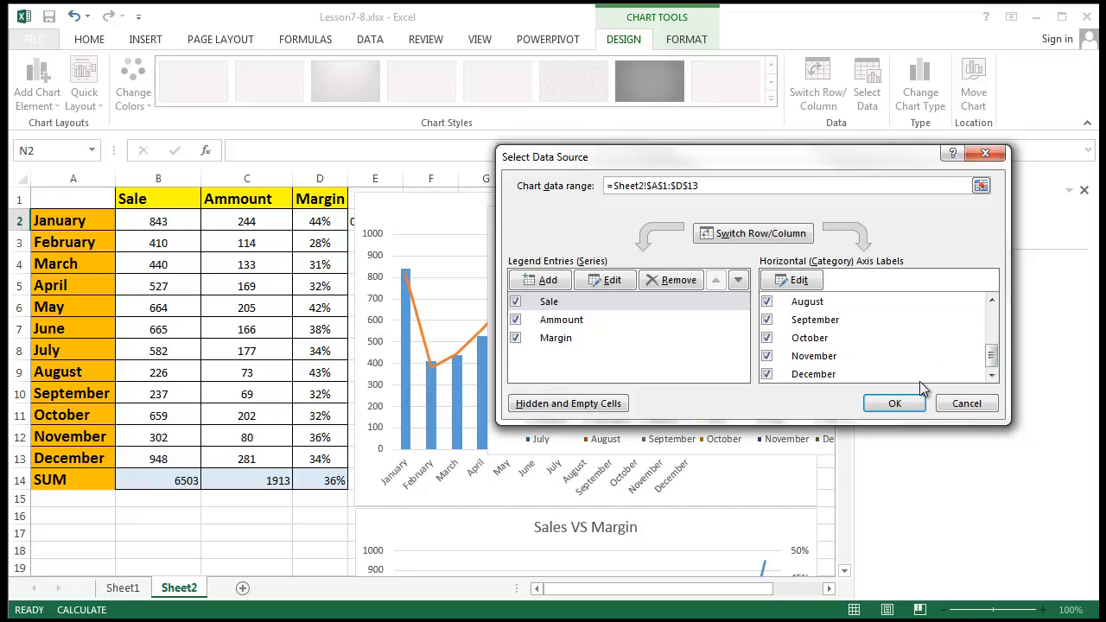
scroll(991, 354, up, 3)
click(894, 403)
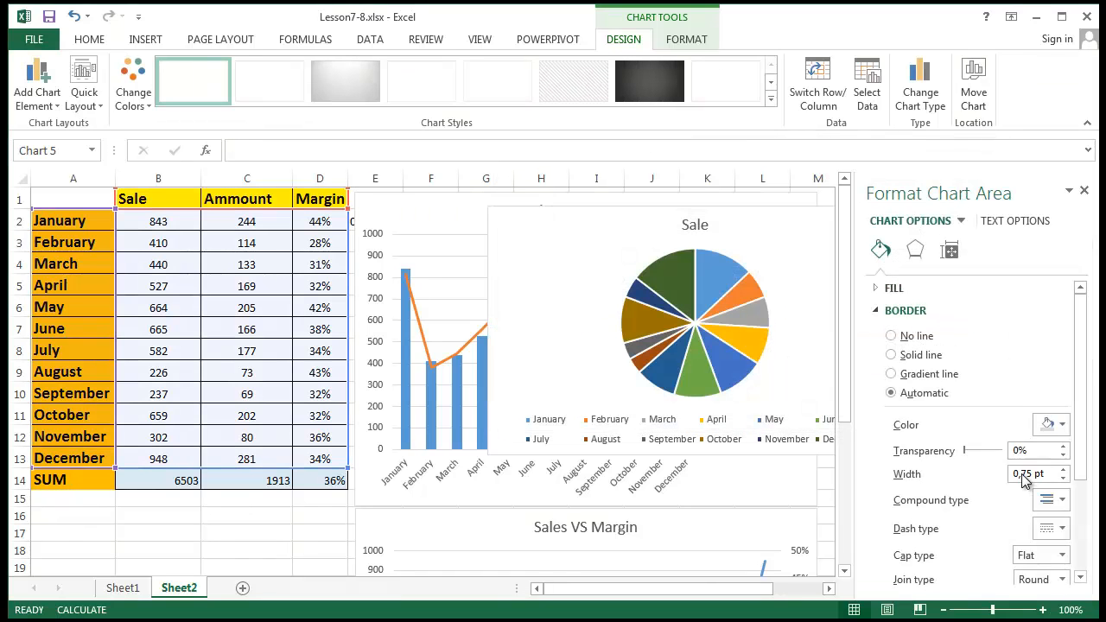
Step: Move the Sale pie chart over the Sales VS Ammount chart and enlarge it to about the same size
drag(527, 230, 449, 218)
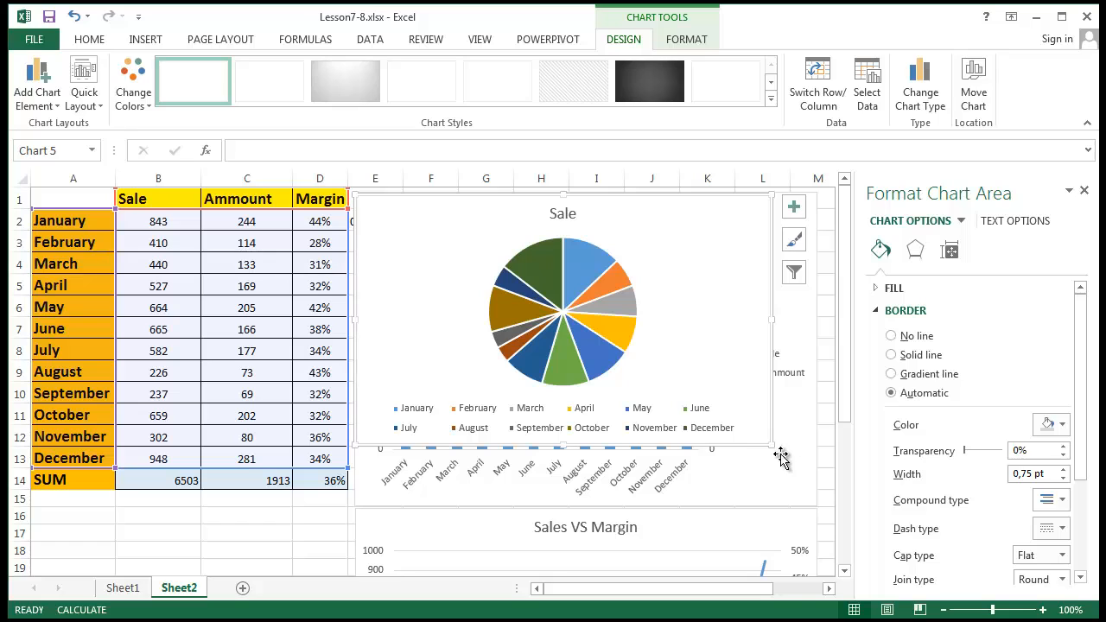
drag(785, 459, 813, 503)
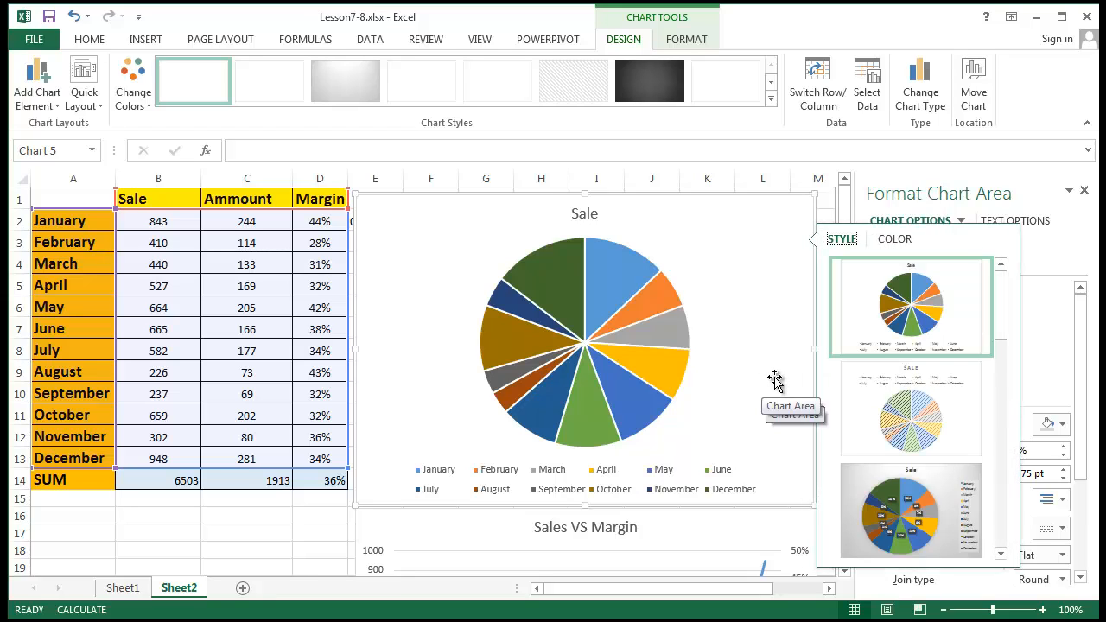
click(750, 265)
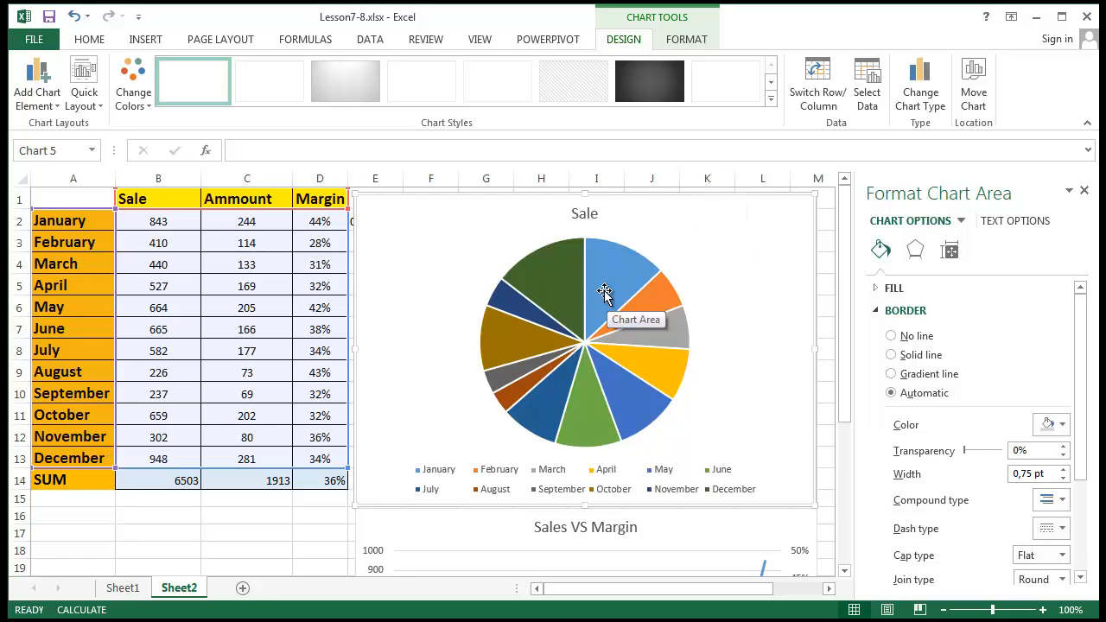
mouse_move(604, 292)
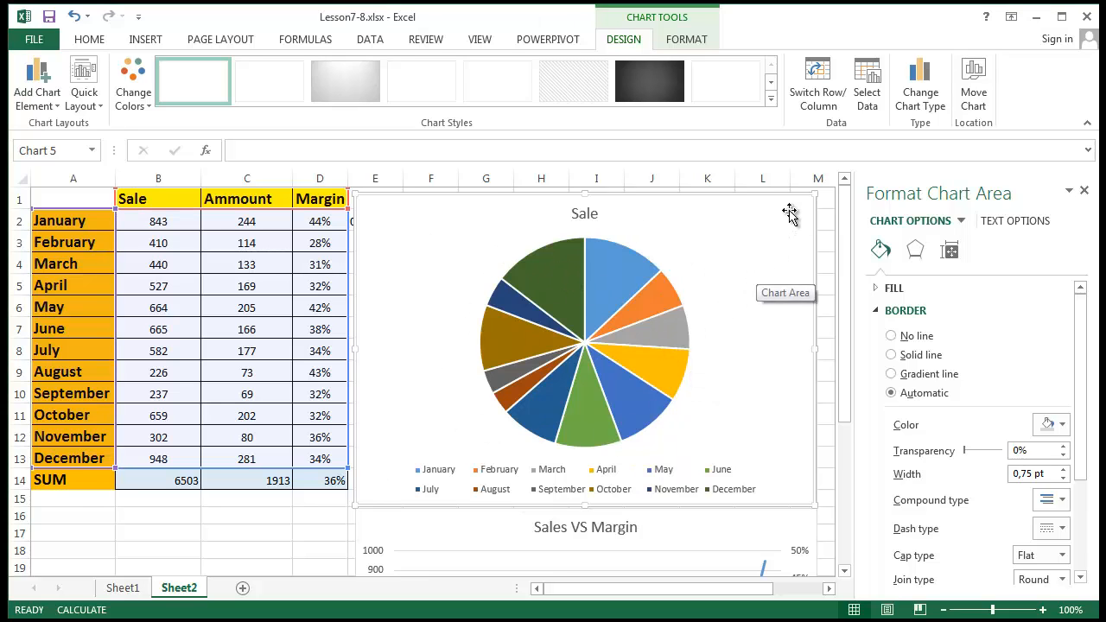
mouse_move(754, 224)
mouse_down()
mouse_move(789, 228)
mouse_move(761, 232)
mouse_up()
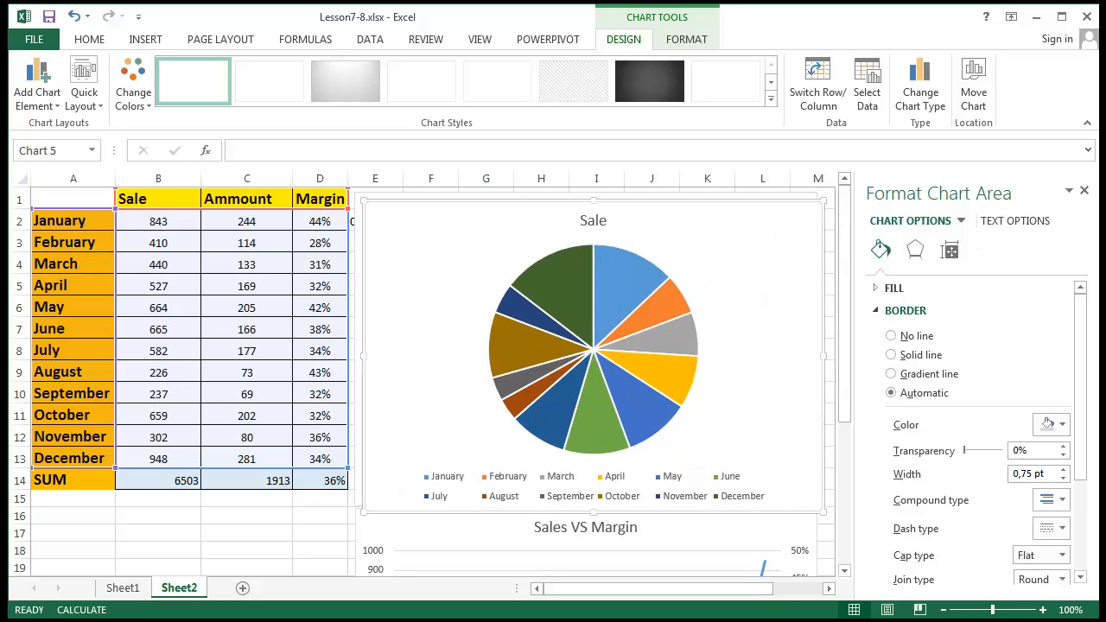
Step: Close the chart area formatting options and move the Sale pie chart sideways, partly uncovering the Sales VS Ammount chart
click(949, 250)
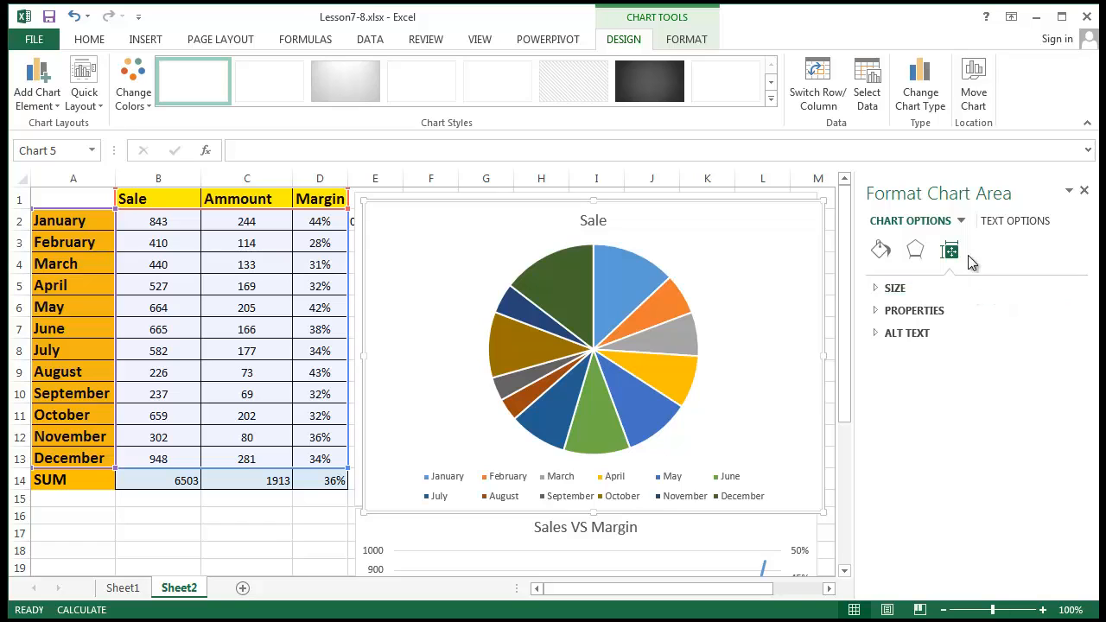
click(1085, 196)
drag(780, 245, 839, 242)
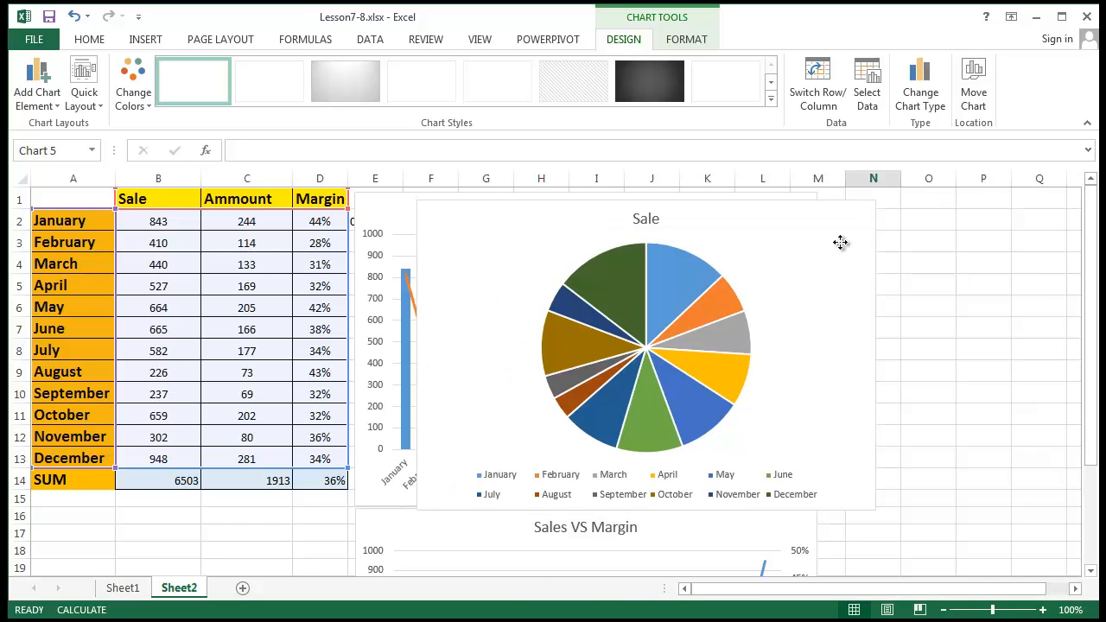
Step: Add data labels to the Sale pie chart
click(906, 212)
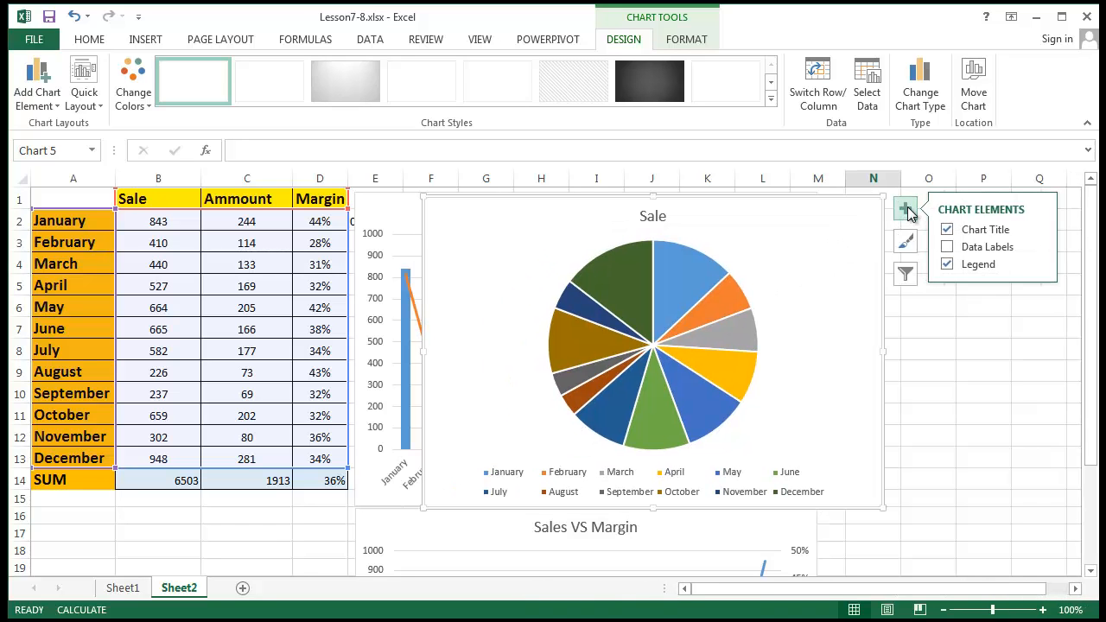
click(950, 248)
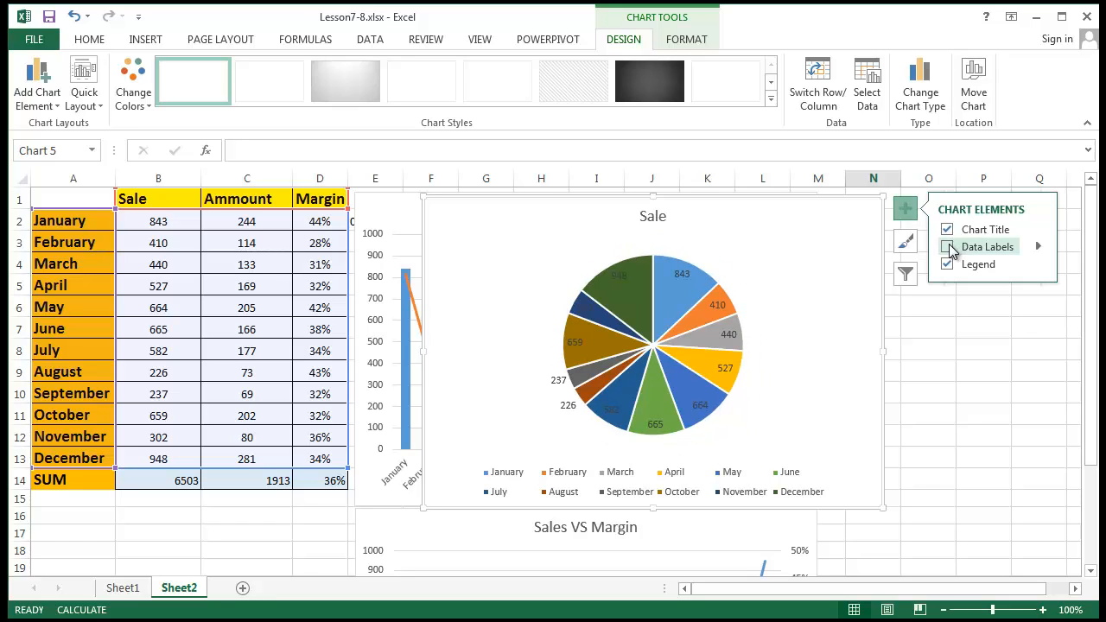
click(949, 249)
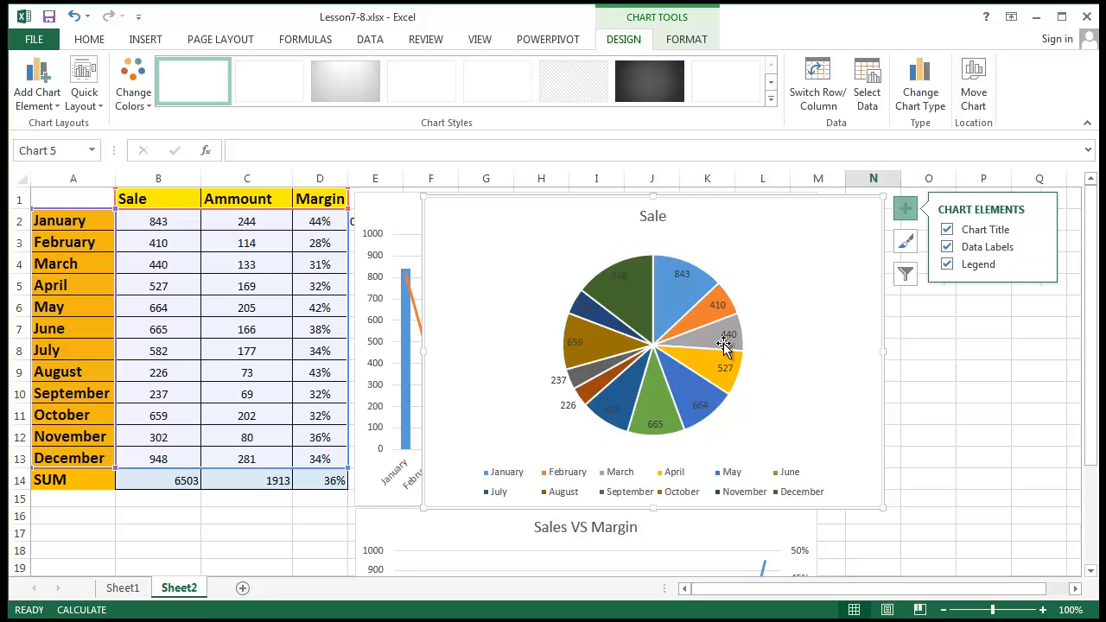
Step: Toggle the Sale pie chart's legend off and back on so it is placed beside the pie
click(948, 265)
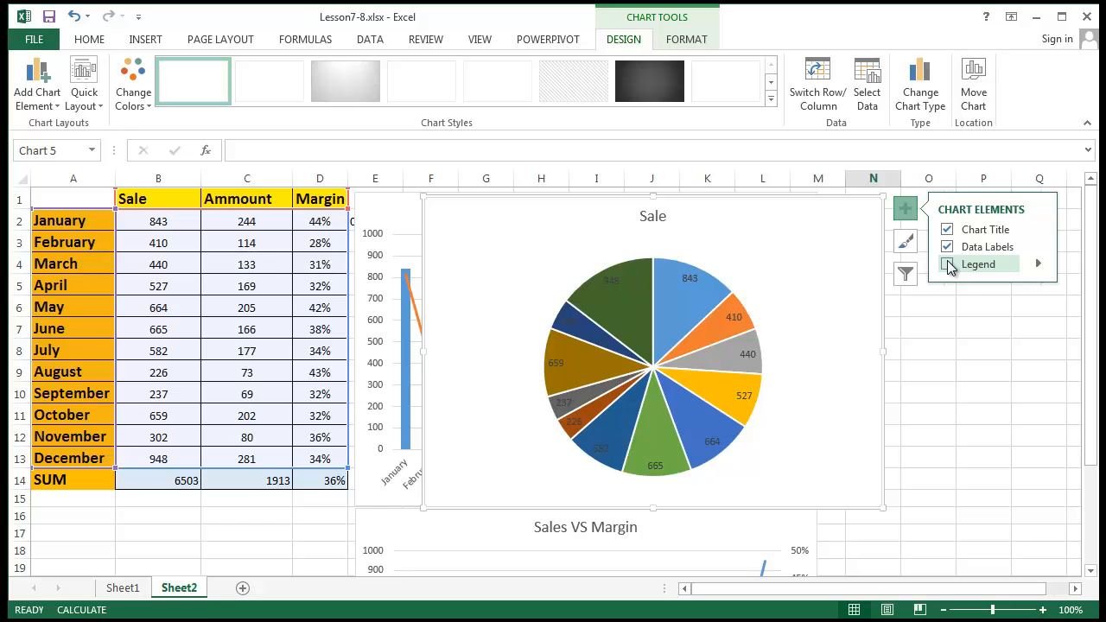
click(949, 266)
click(948, 265)
click(948, 265)
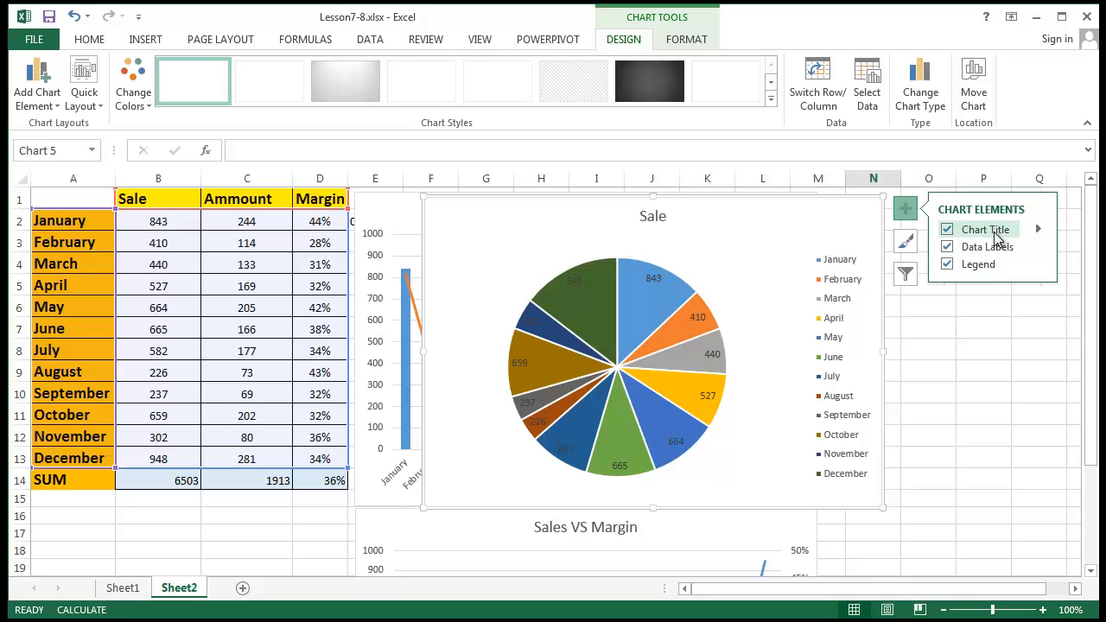
Step: Check the chart title's placement options and position the Sale pie chart's data labels outside the slices
click(1038, 230)
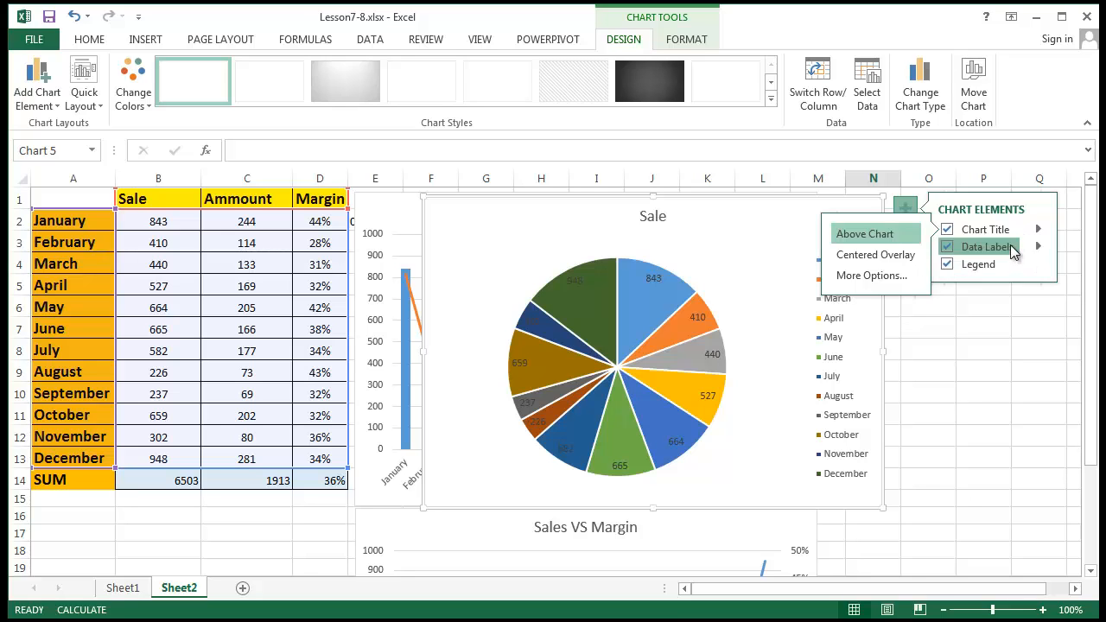
click(1015, 246)
click(1011, 246)
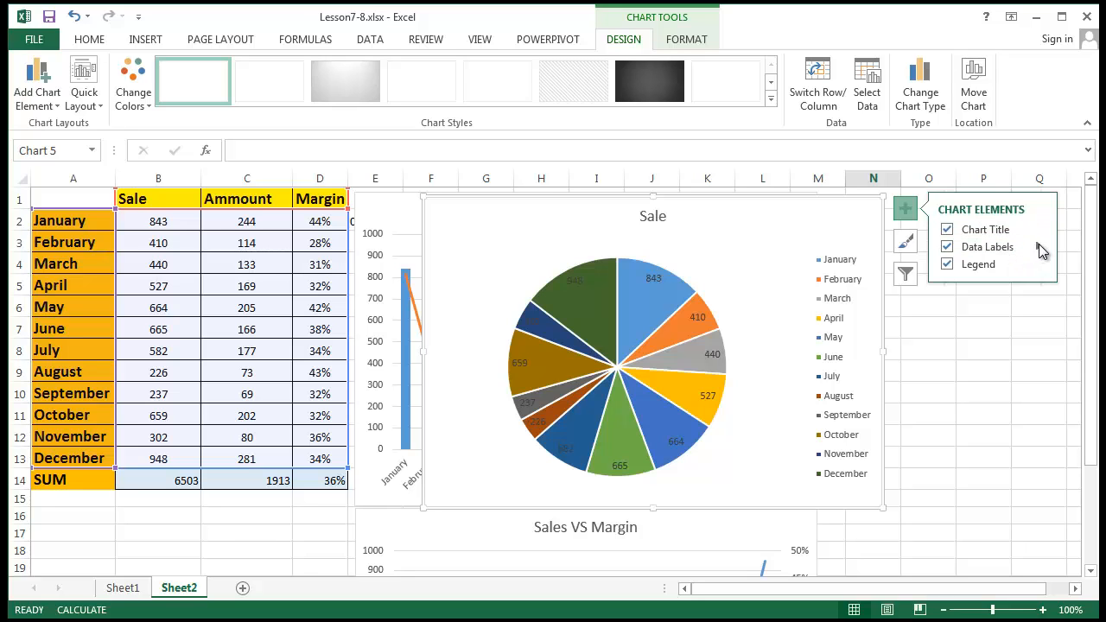
click(1037, 246)
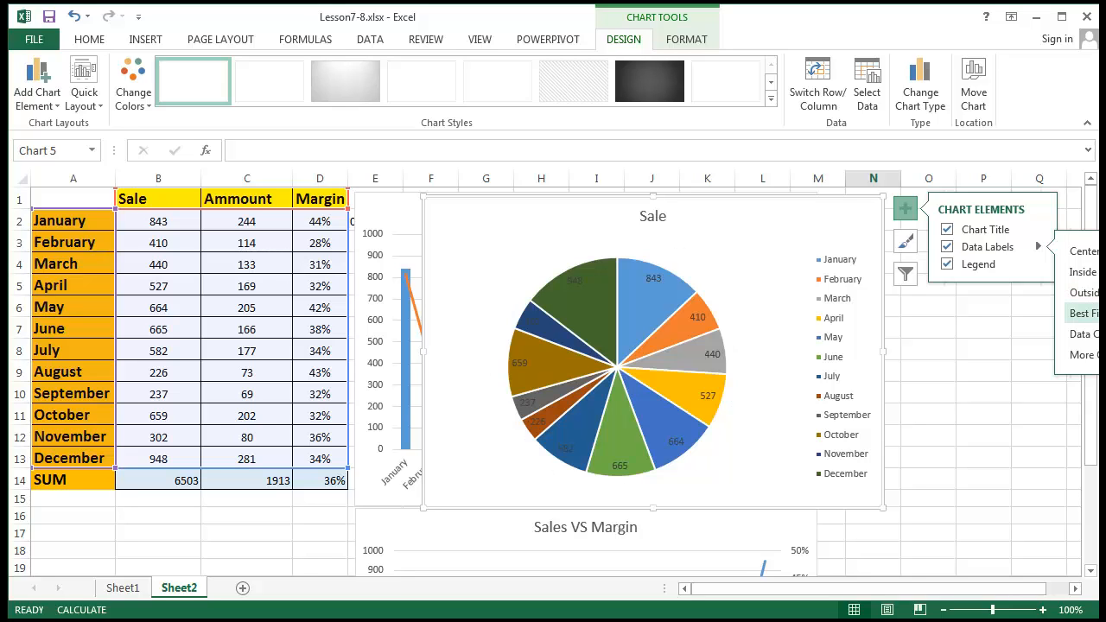
click(1081, 292)
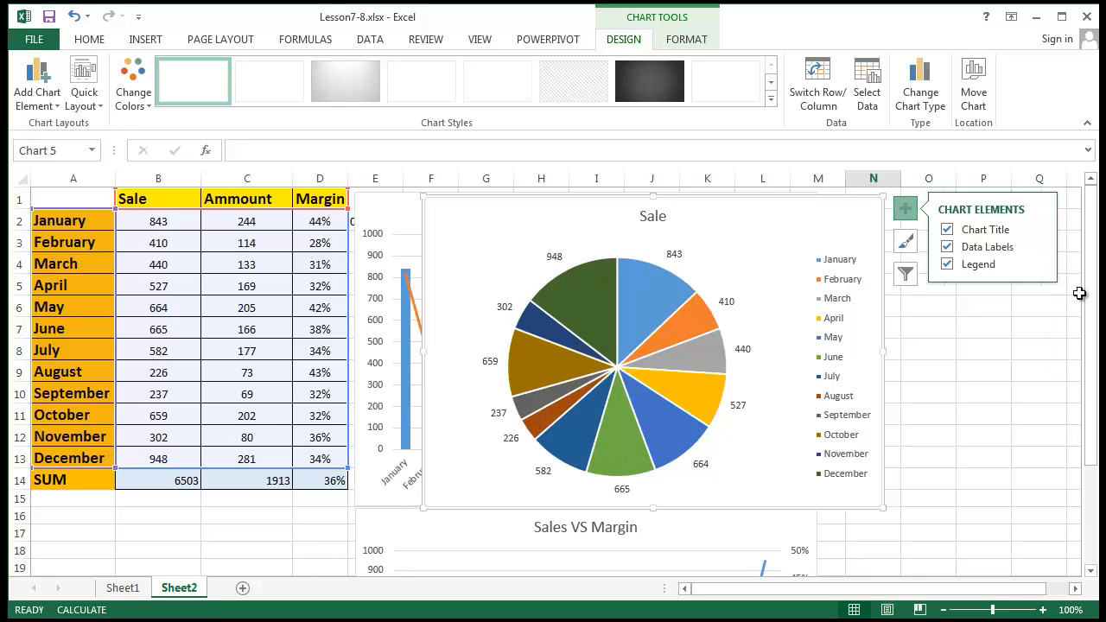
click(928, 481)
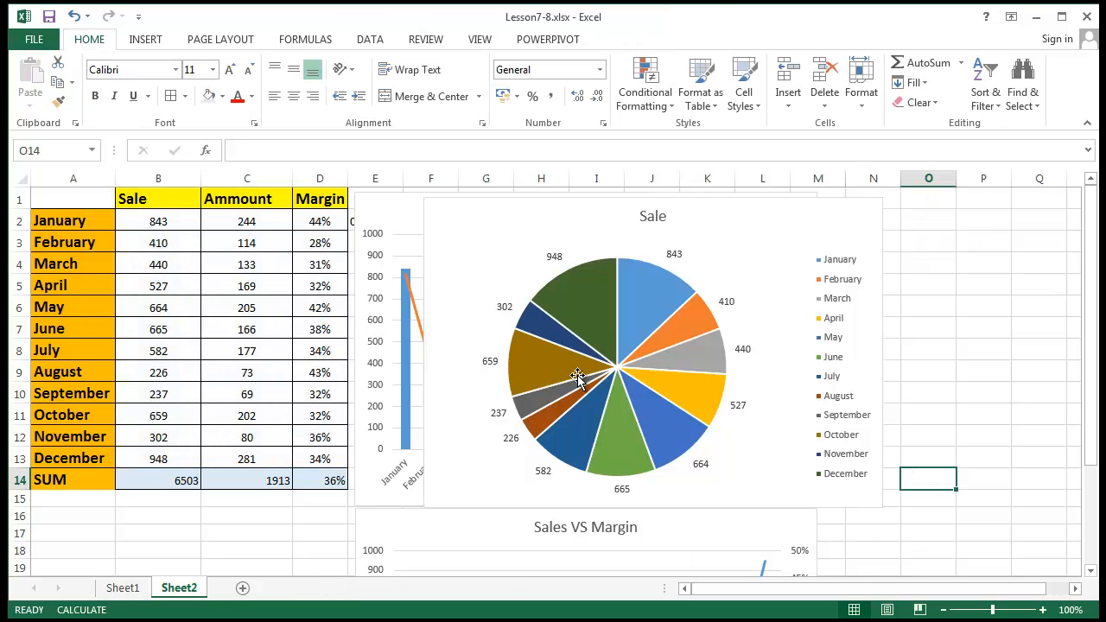
Step: Apply the black outline shape style to all data labels of the Sale pie chart
click(622, 489)
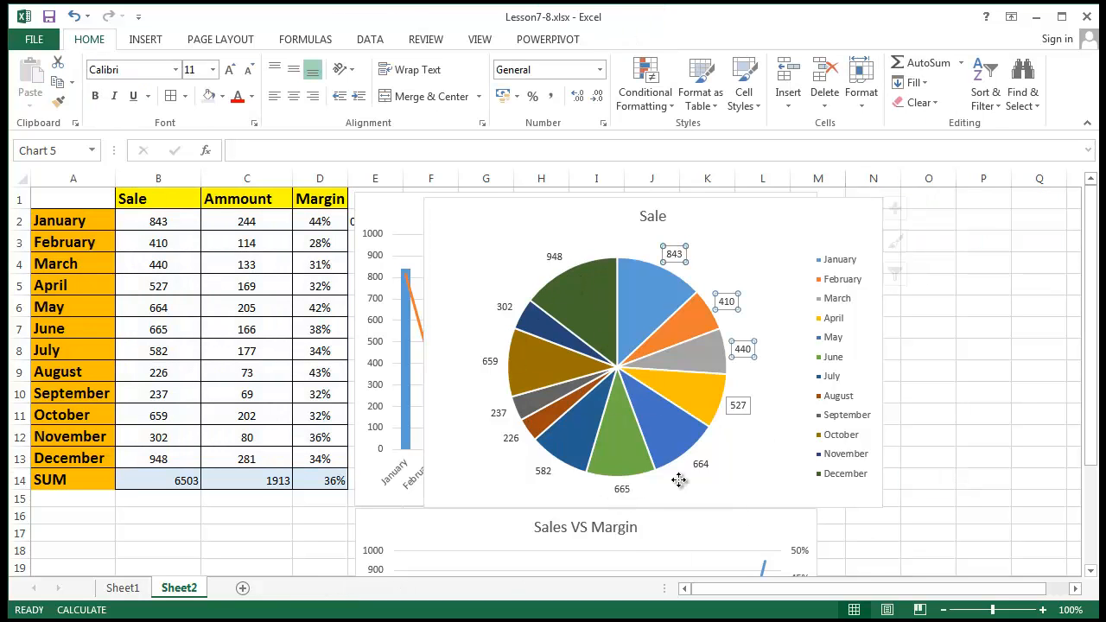
click(90, 39)
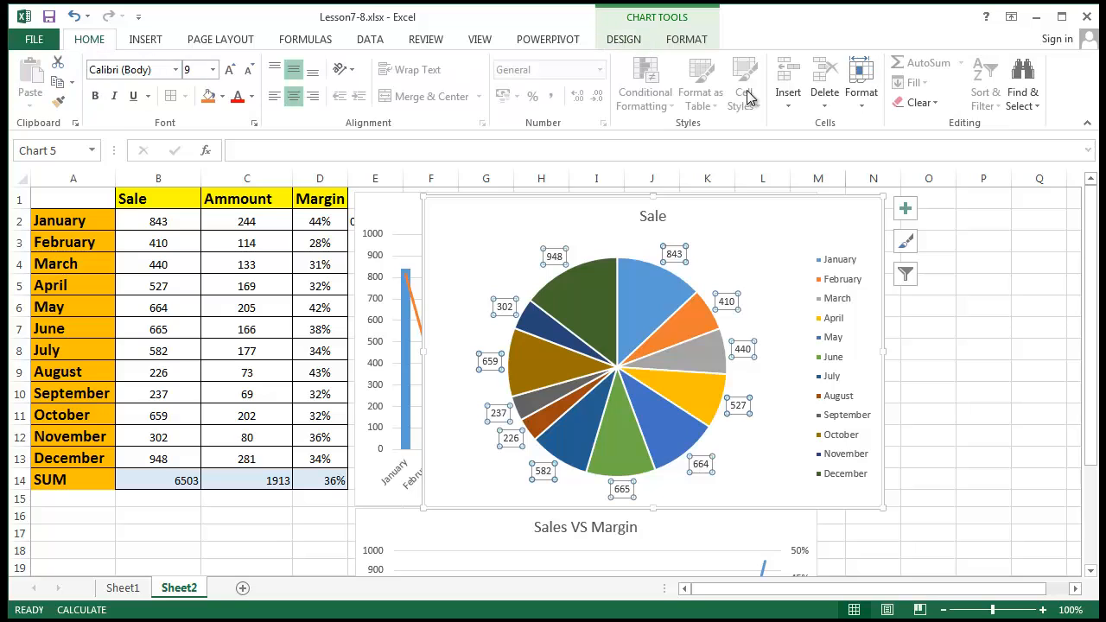
click(639, 43)
click(678, 43)
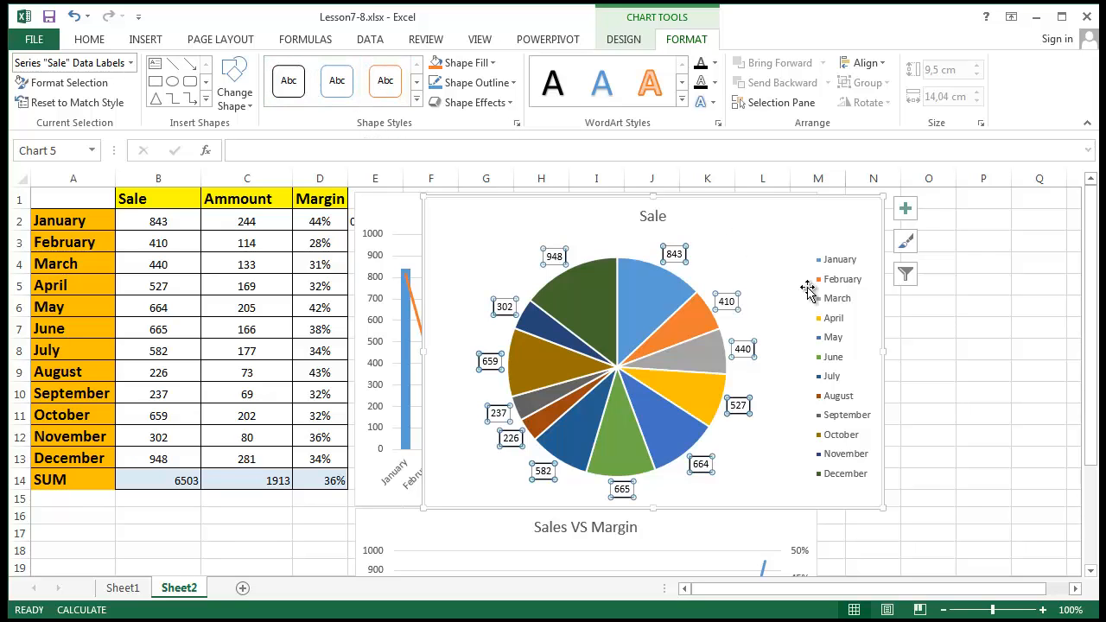
click(780, 239)
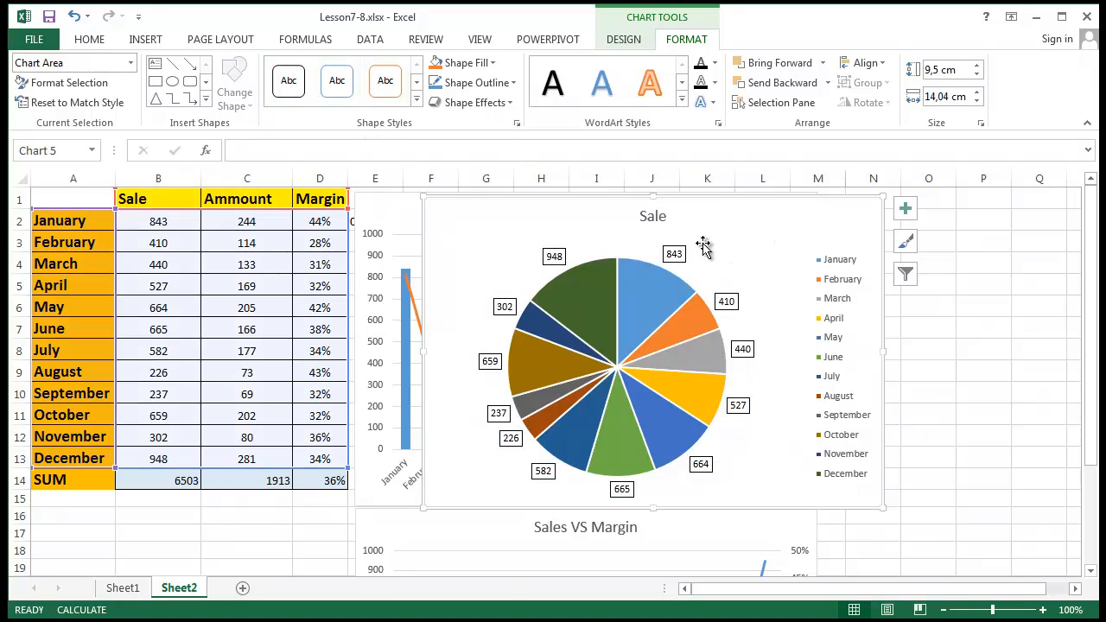
Step: Set the Sale pie chart's title to font size 20 and bold, and deselect the chart
click(652, 216)
click(96, 43)
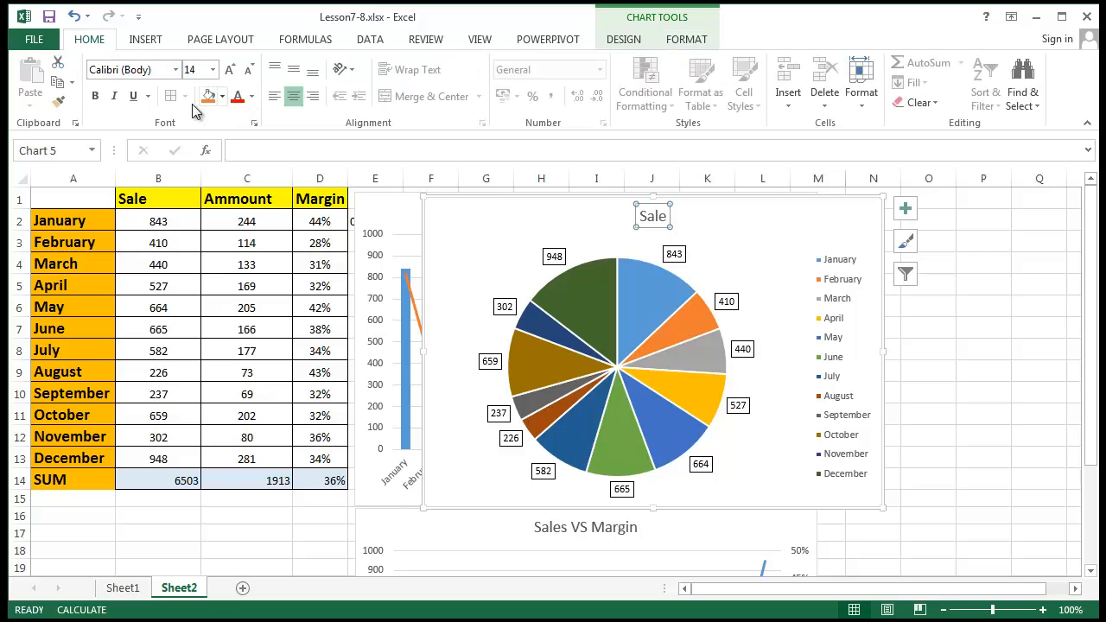
click(237, 74)
click(237, 74)
click(236, 75)
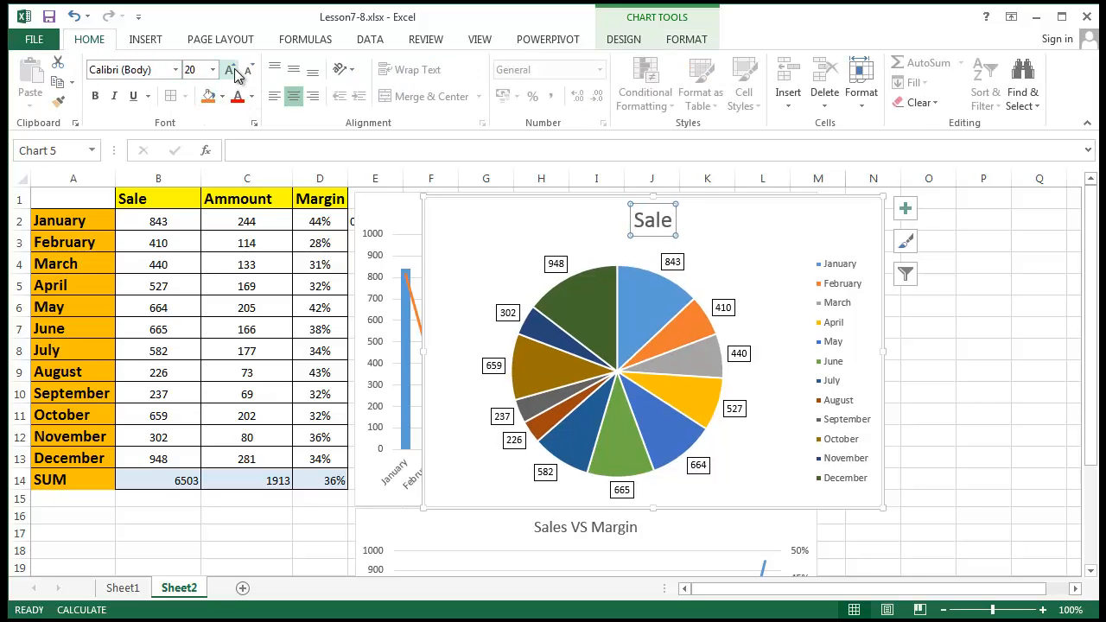
click(95, 96)
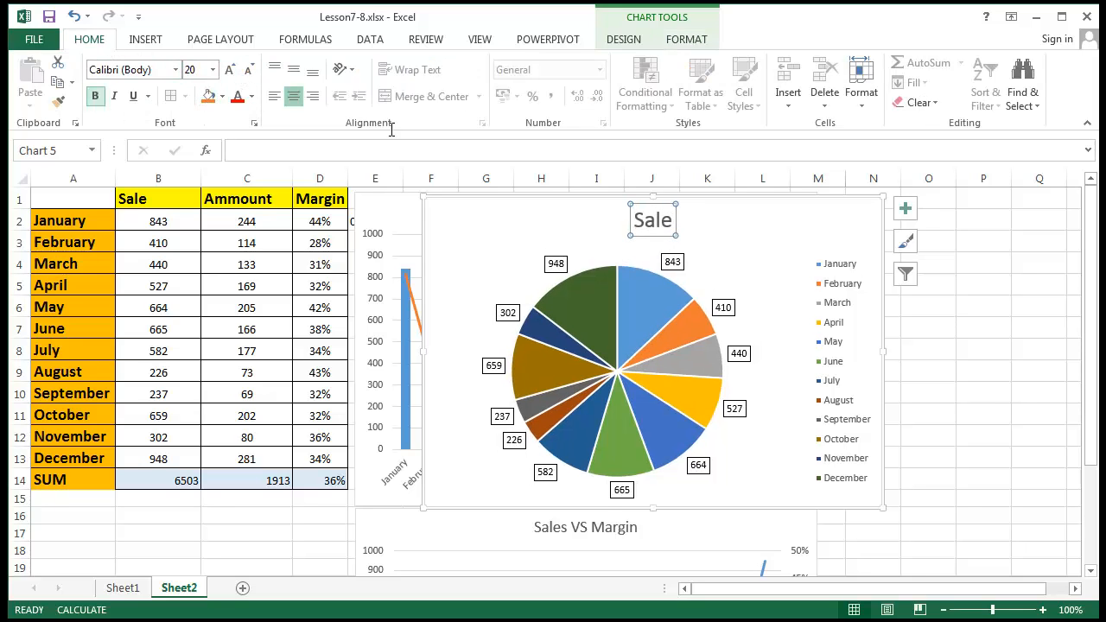
click(730, 239)
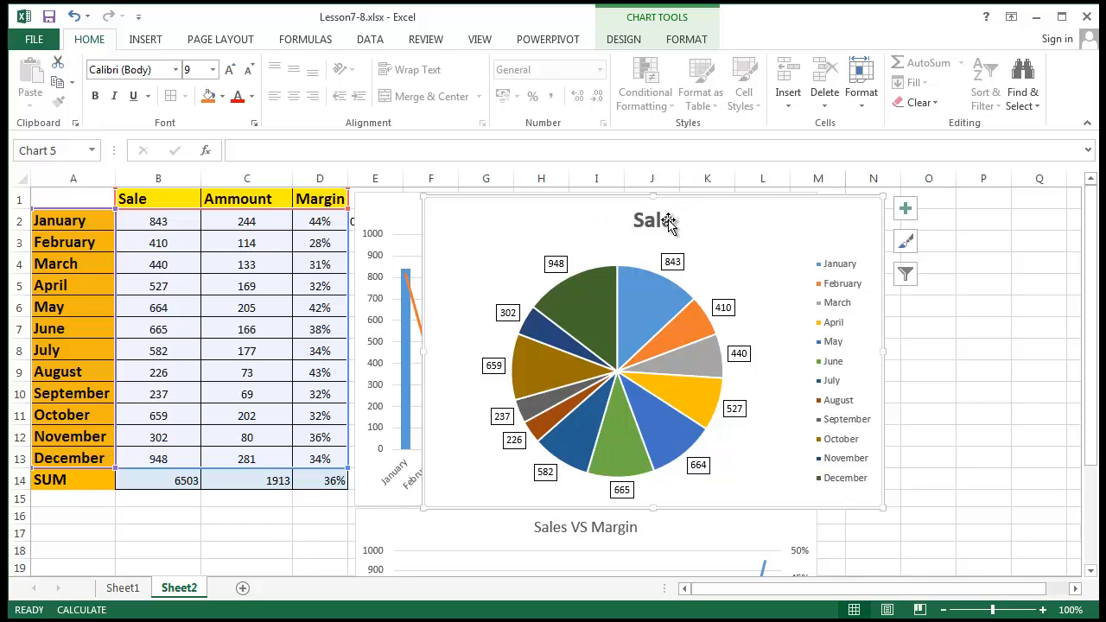
click(665, 220)
click(761, 268)
click(982, 346)
Step: Zoom the sheet out to 70% and move the Sale pie chart to the free space beside the Sales VS Ammount chart
scroll(812, 259, down, 2)
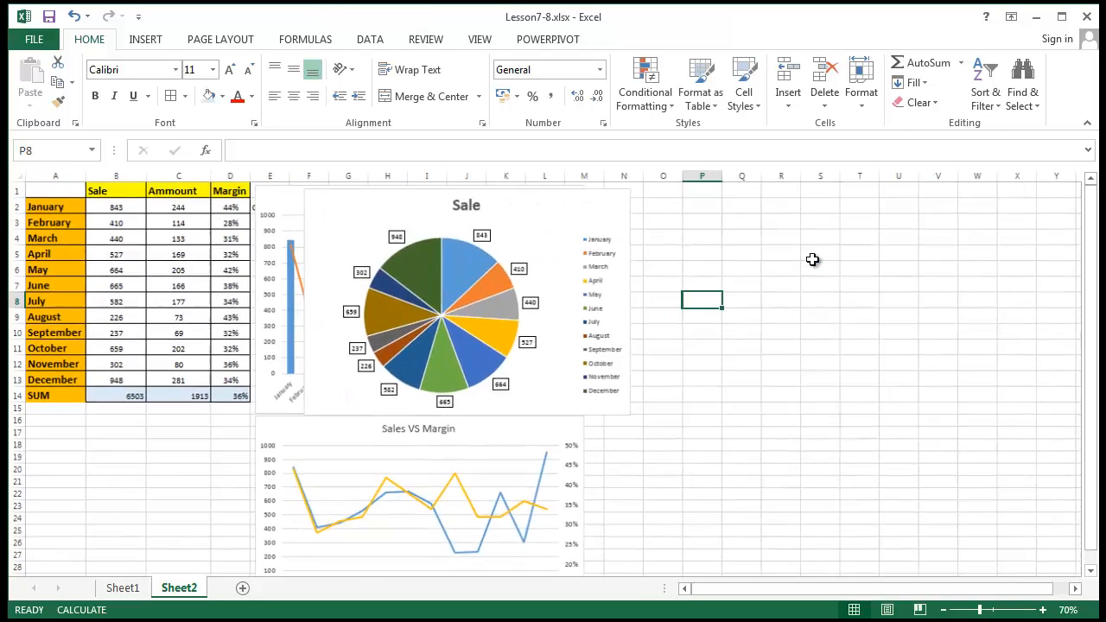
scroll(812, 259, down, 1)
drag(436, 207, 654, 209)
click(663, 457)
scroll(630, 444, up, 1)
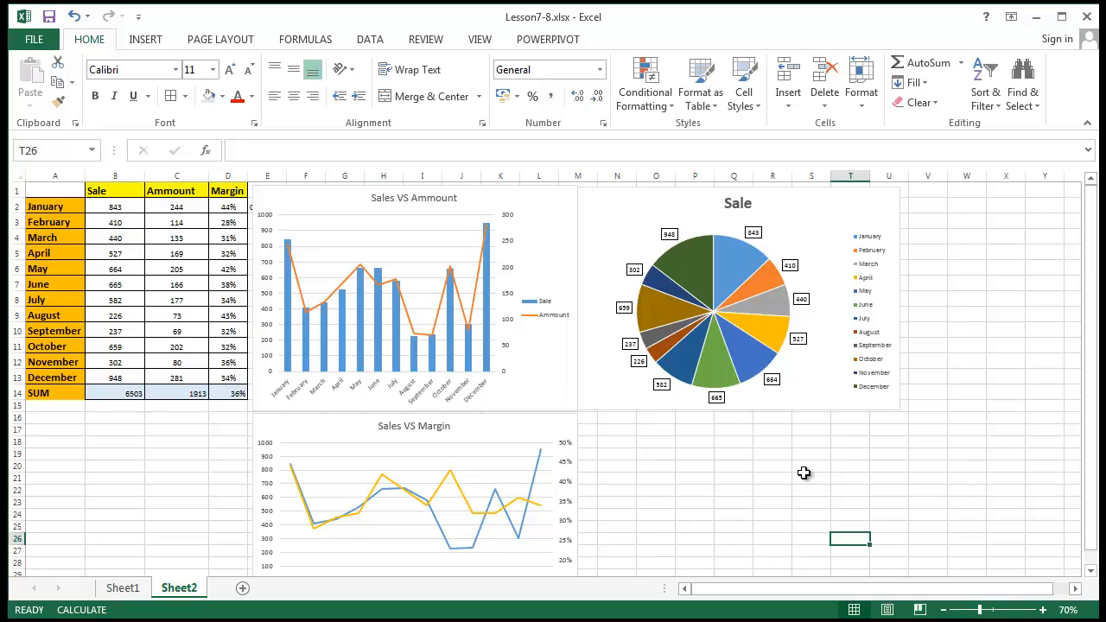
click(617, 210)
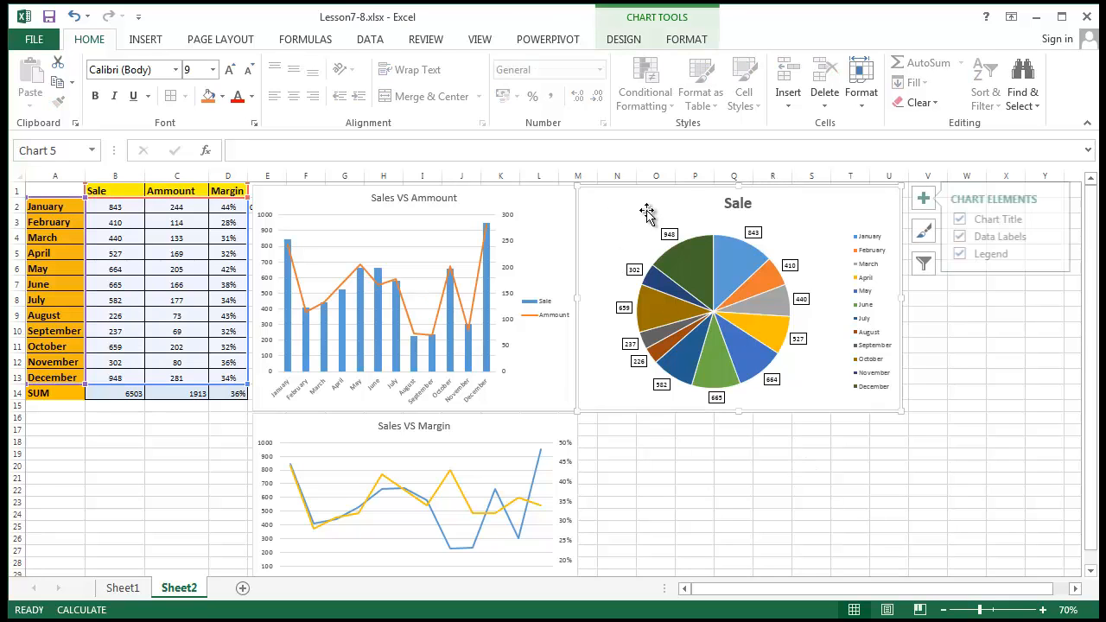
click(777, 527)
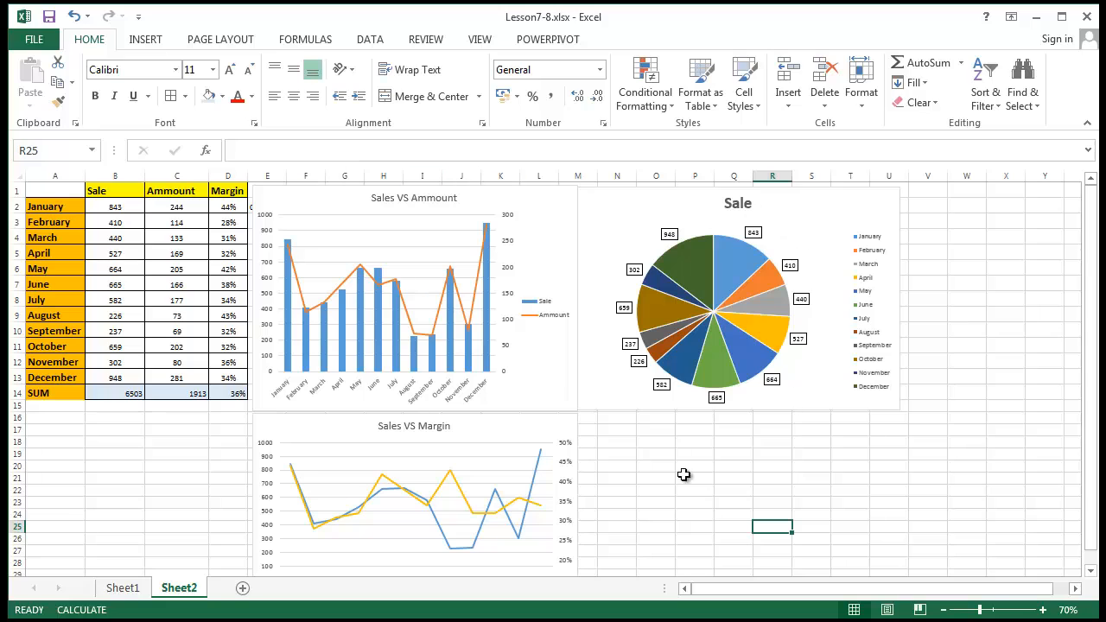
mouse_move(448, 350)
click(716, 493)
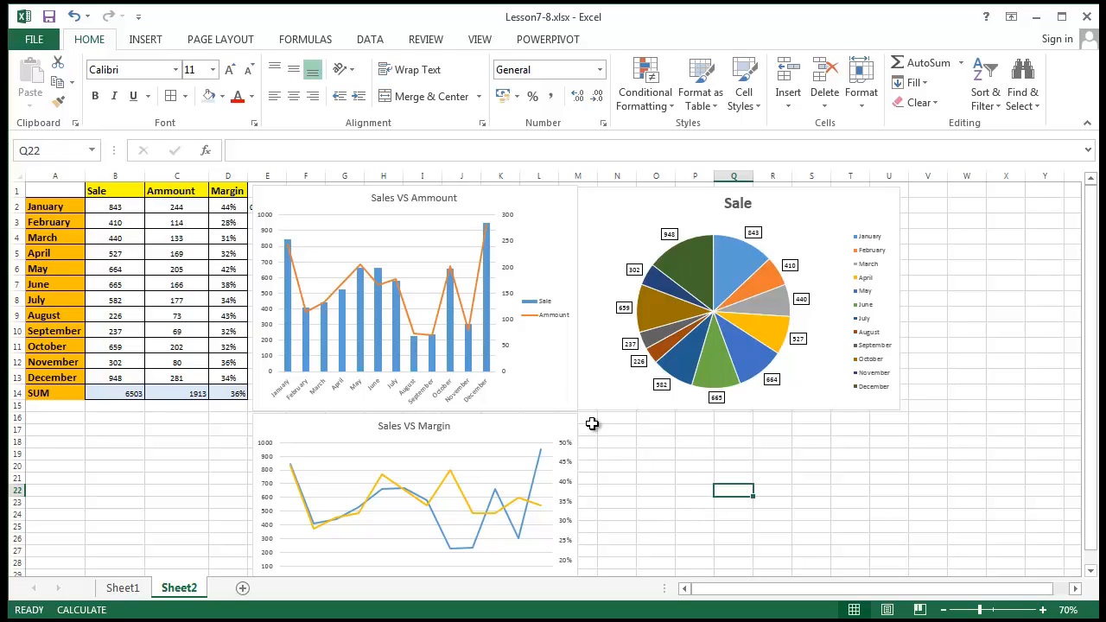
click(685, 450)
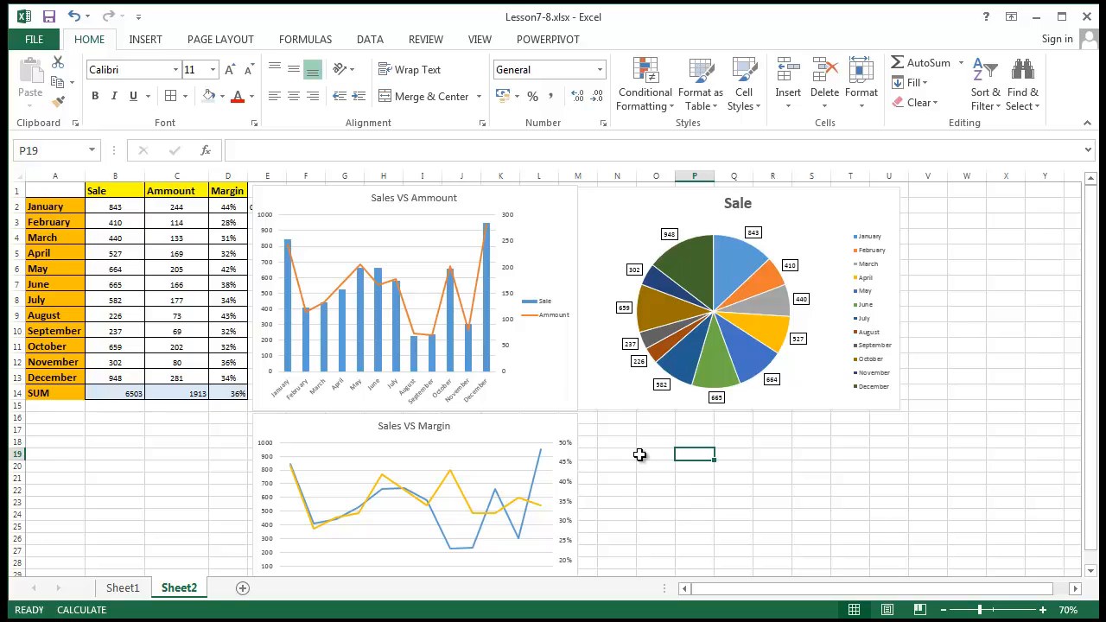
Step: Insert a blank 2-D clustered bar chart from cell P19, move it over the Sale pie chart and show its formatting options
click(145, 40)
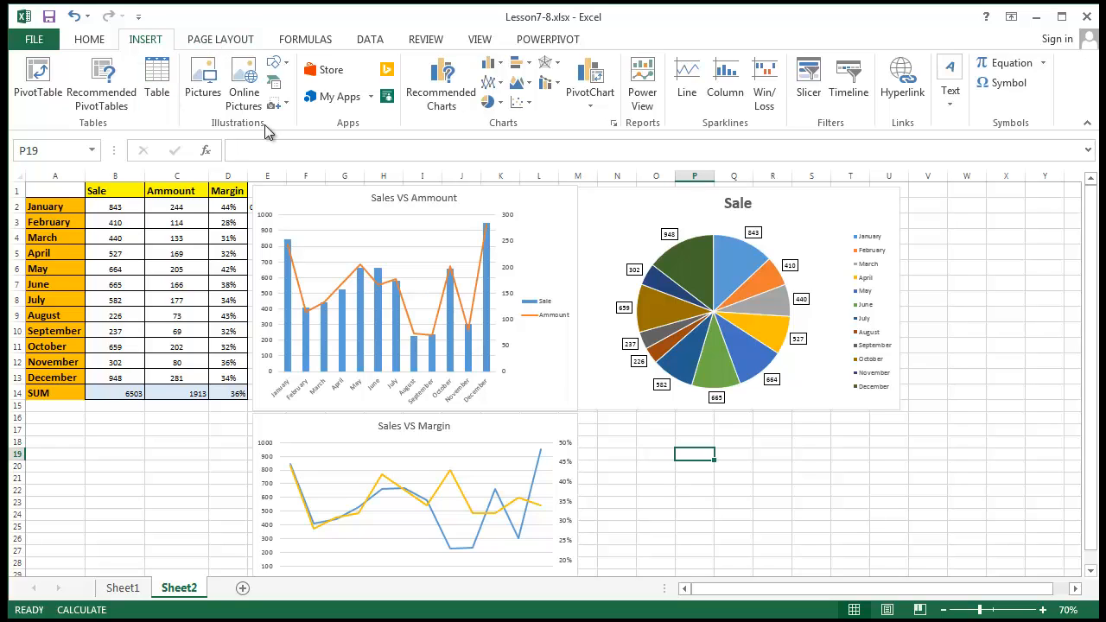
click(516, 69)
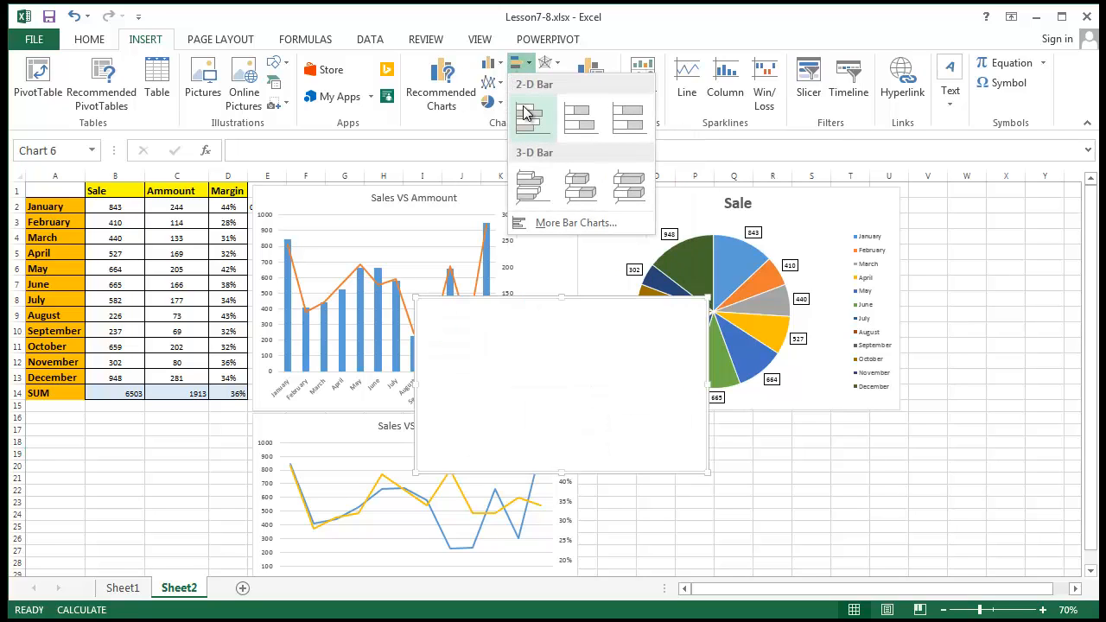
click(524, 112)
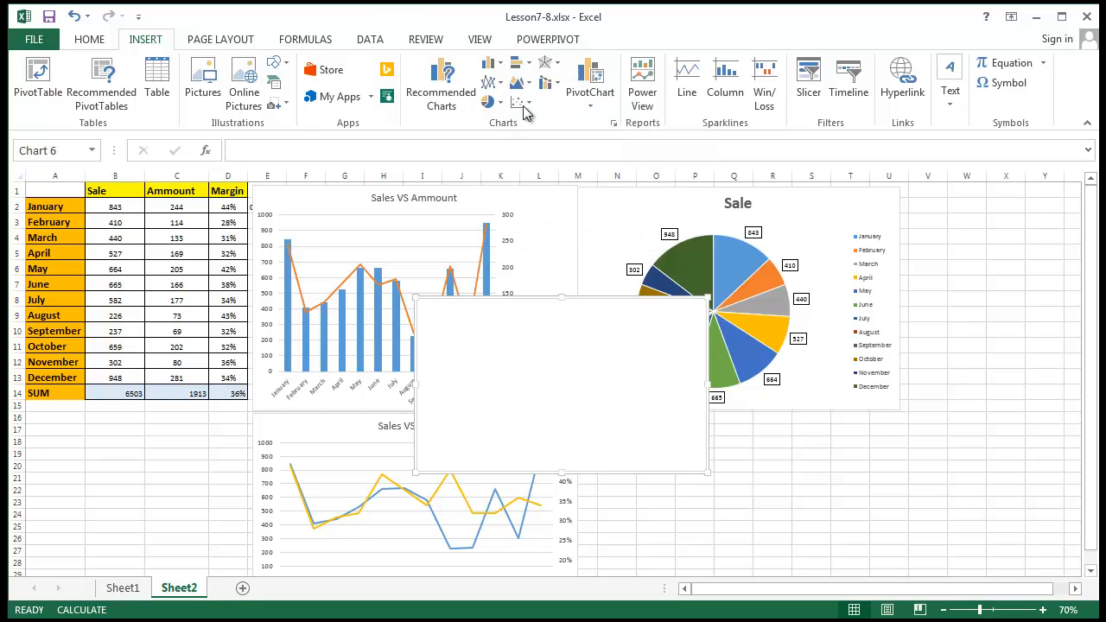
drag(590, 343, 770, 340)
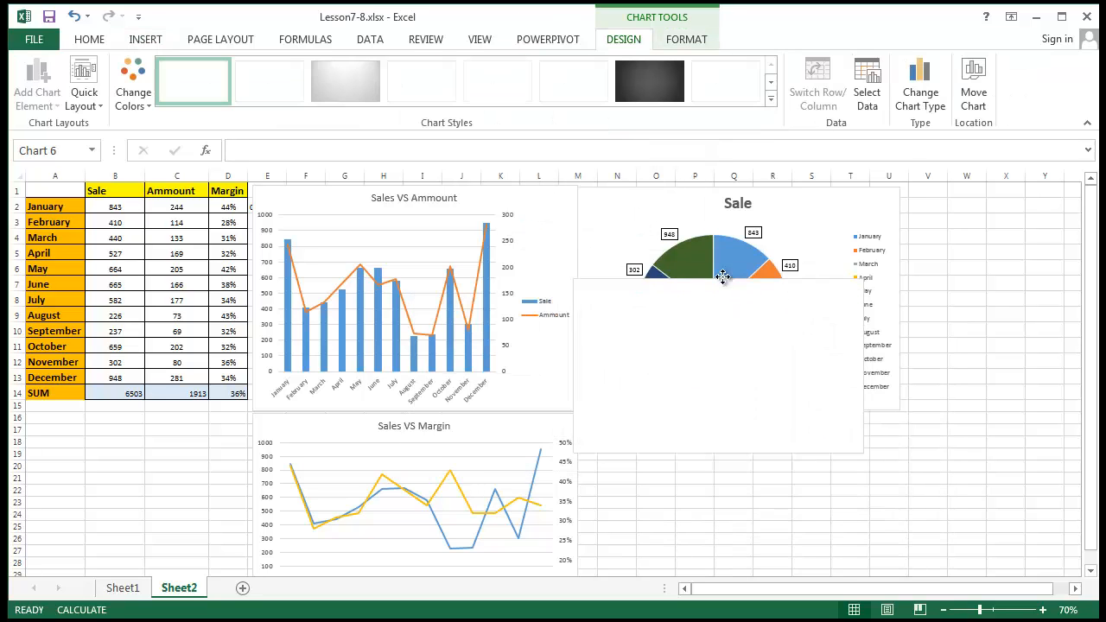
double_click(694, 264)
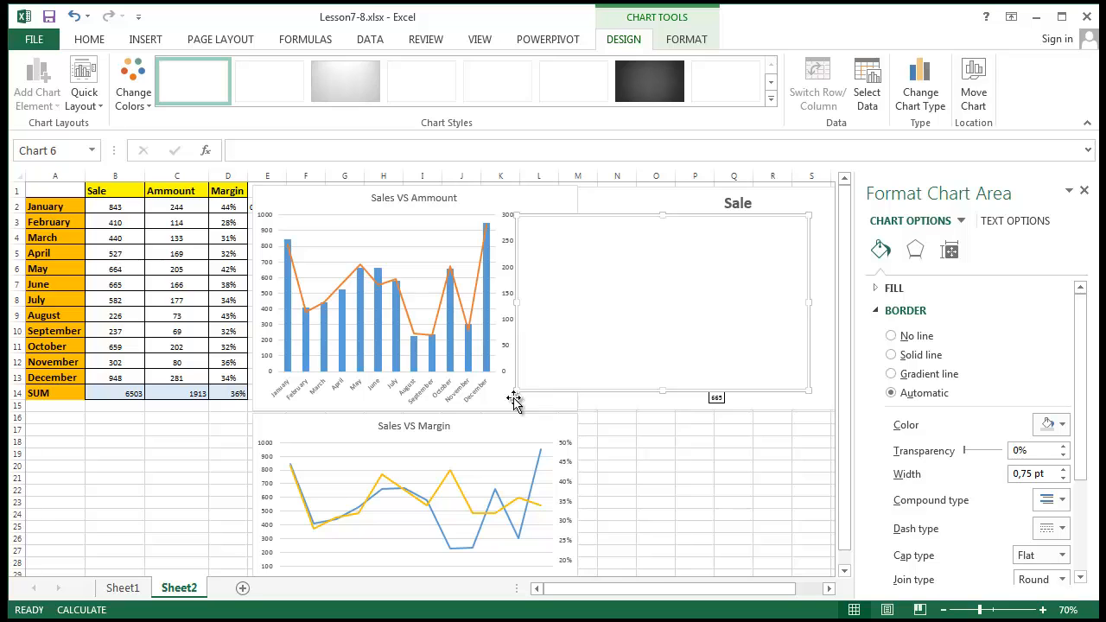
Step: Set the blank bar chart's data source to the monthly table range A1:D13 on Sheet2
drag(56, 193, 222, 377)
click(696, 348)
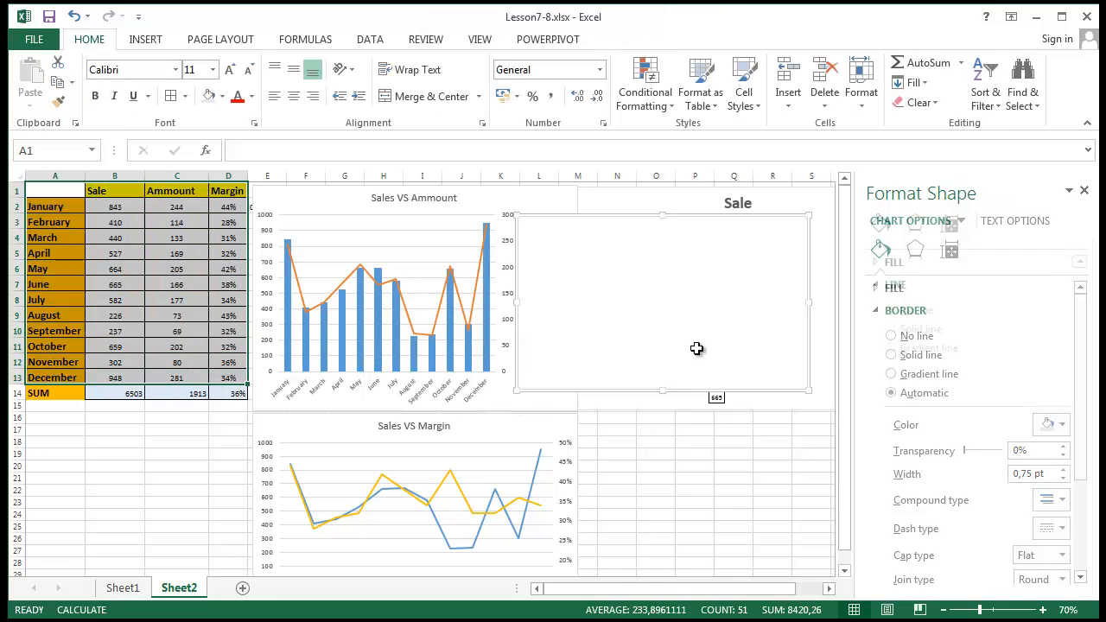
right_click(696, 350)
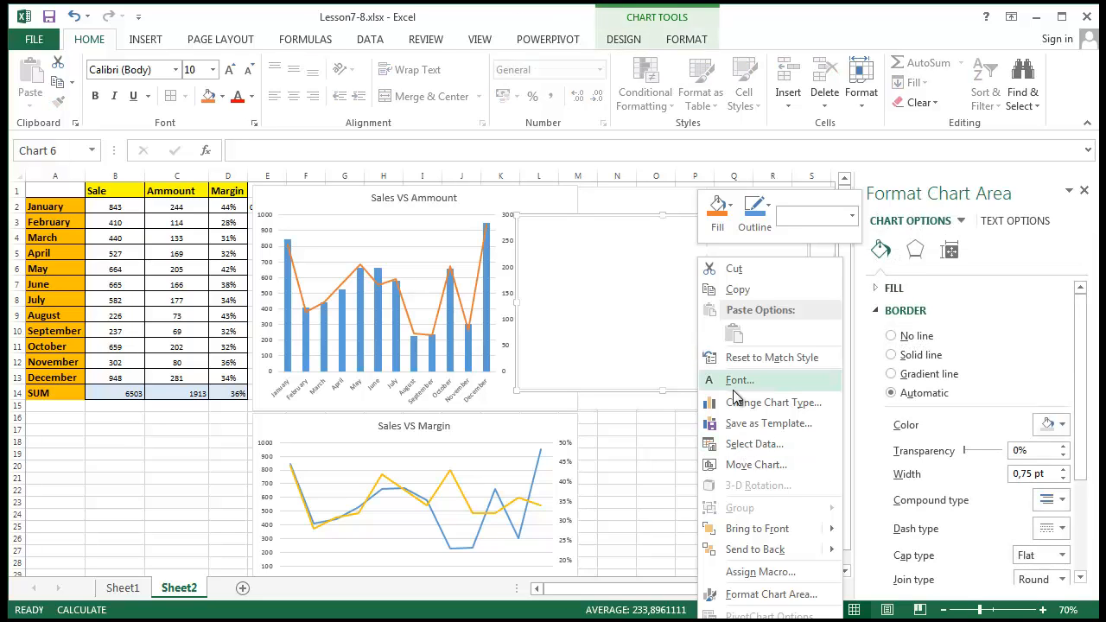
click(775, 443)
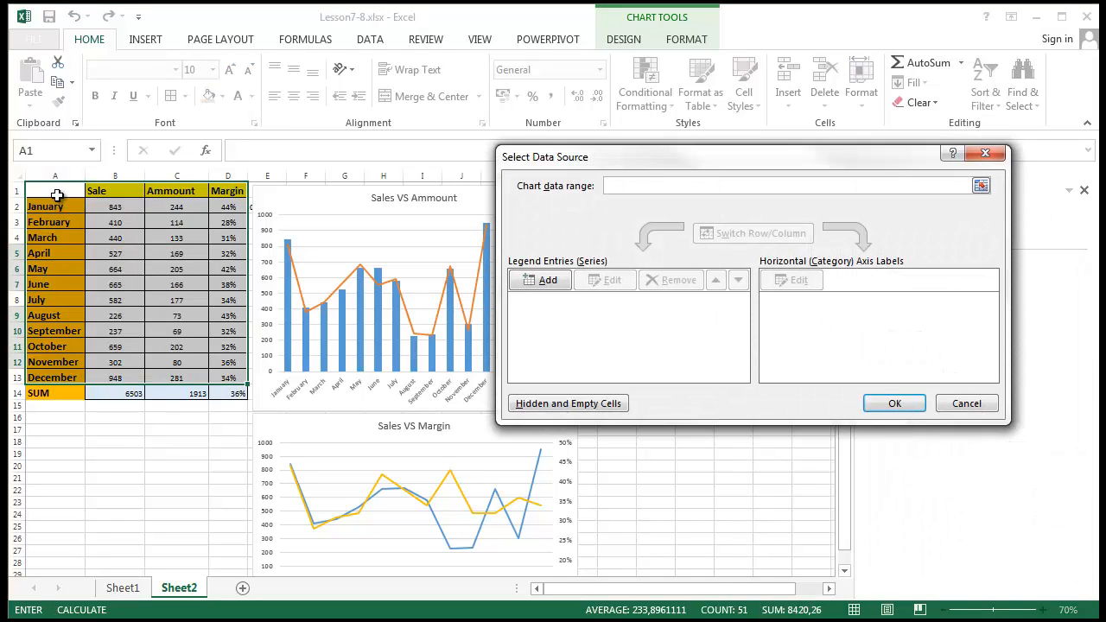
drag(56, 195, 229, 377)
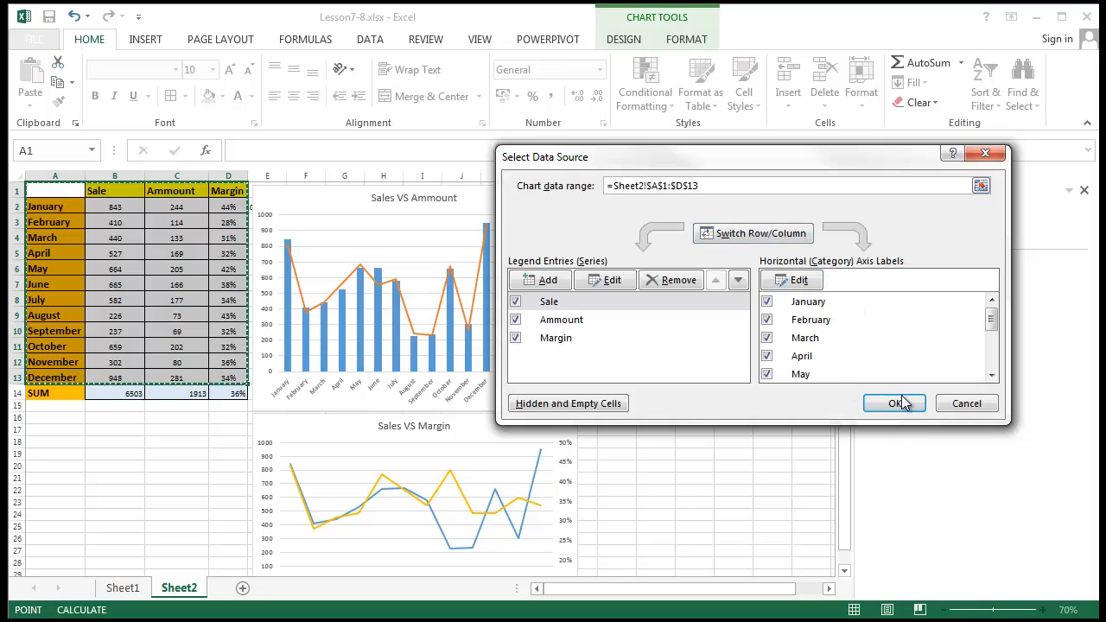
click(901, 402)
Step: Move the bar chart into the free space below the Sale pie chart, beside the Sales VS Margin chart
click(721, 428)
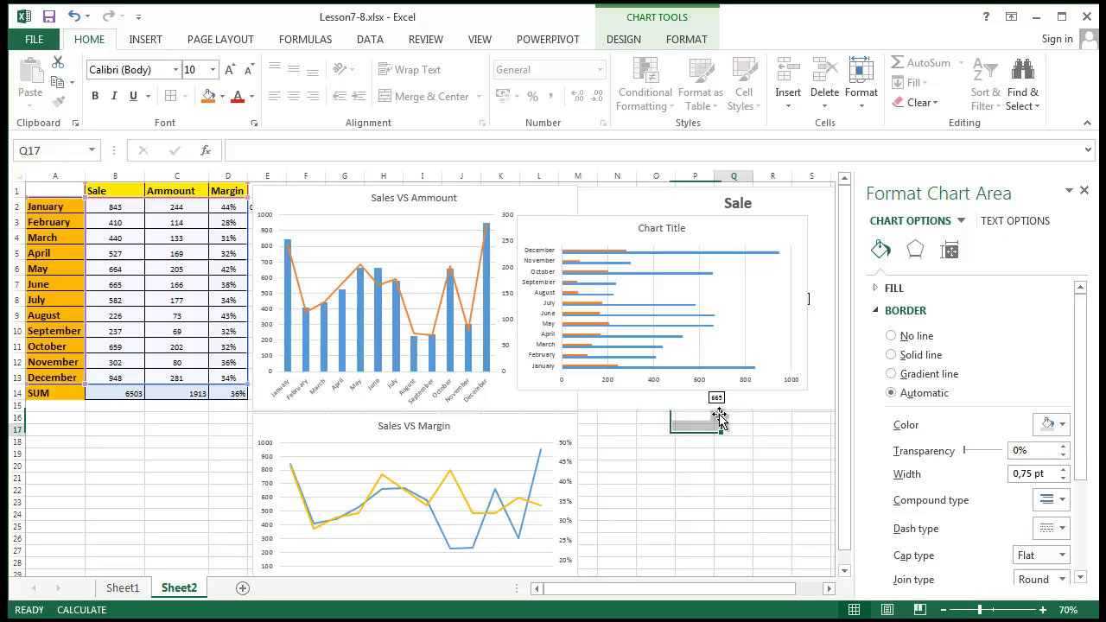
click(694, 219)
drag(772, 264, 773, 411)
drag(573, 600, 615, 596)
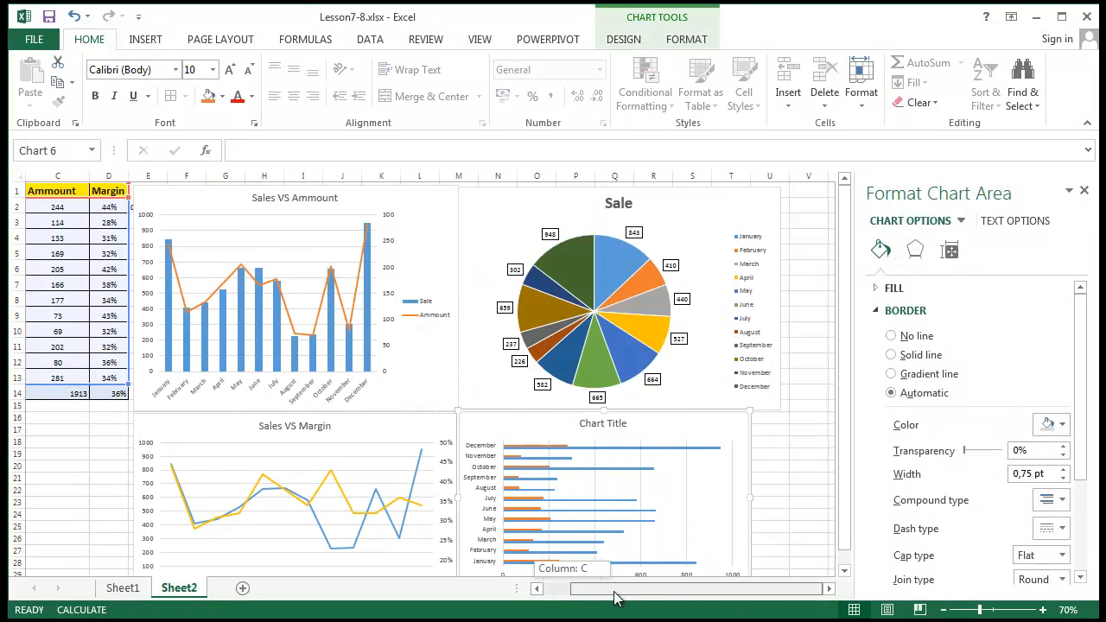
scroll(647, 486, down, 1)
click(697, 462)
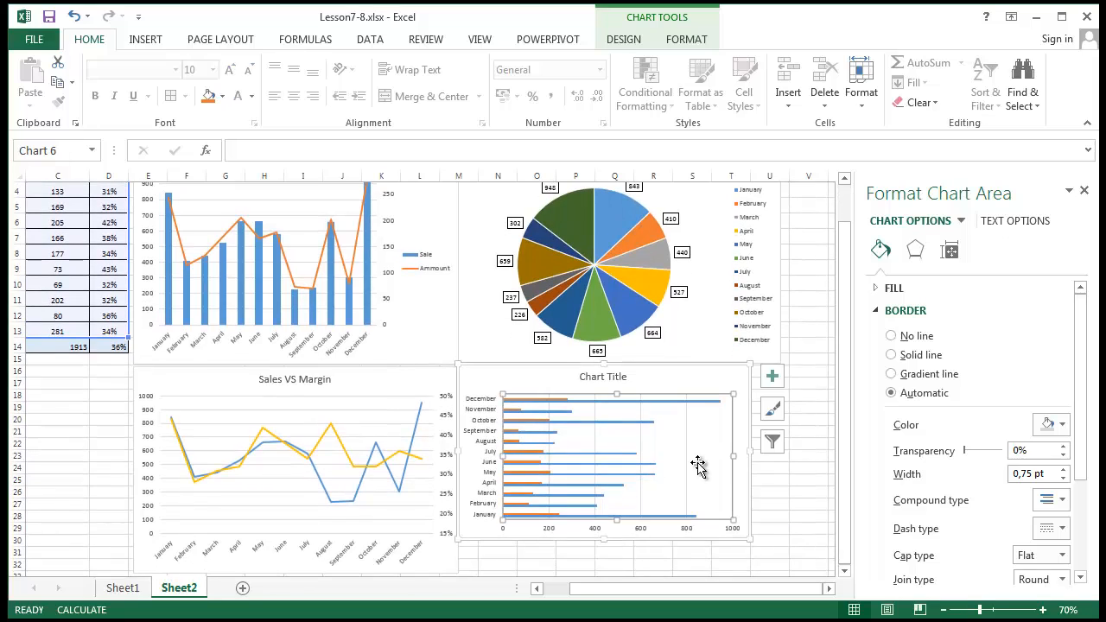
Step: Apply the light chart style with a bold title and shadowed bars to the bar chart
click(627, 428)
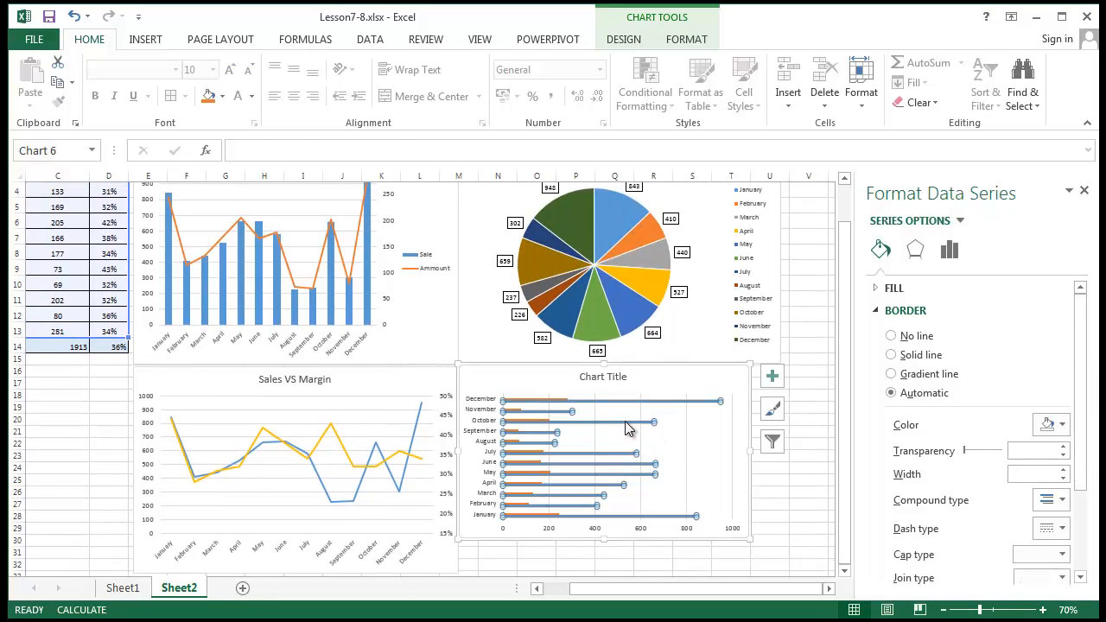
click(773, 409)
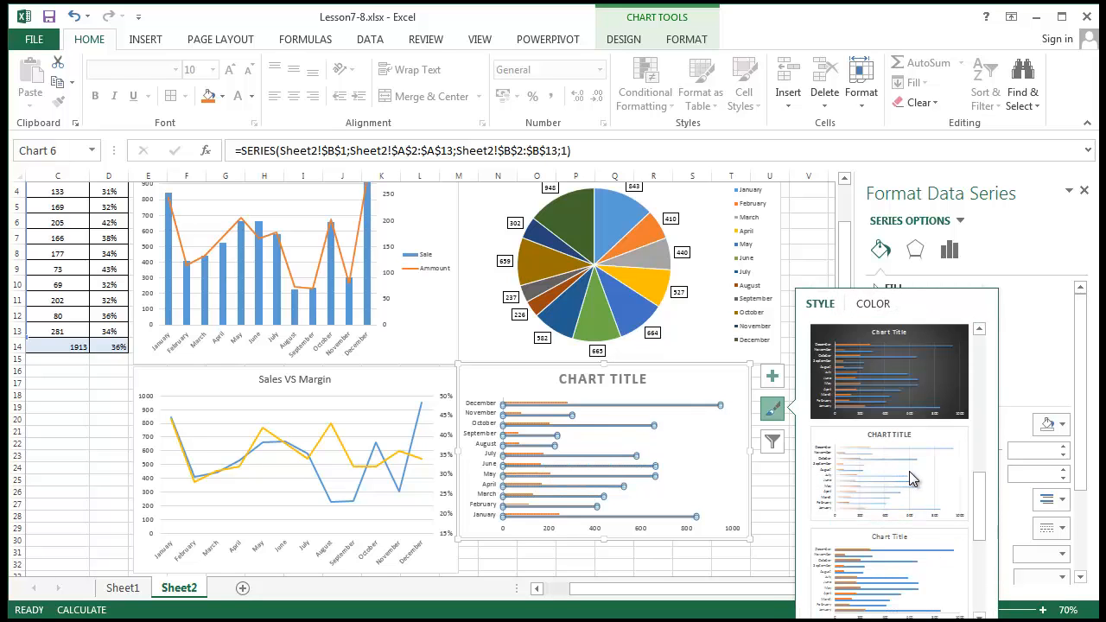
scroll(890, 493, down, 3)
scroll(889, 491, down, 1)
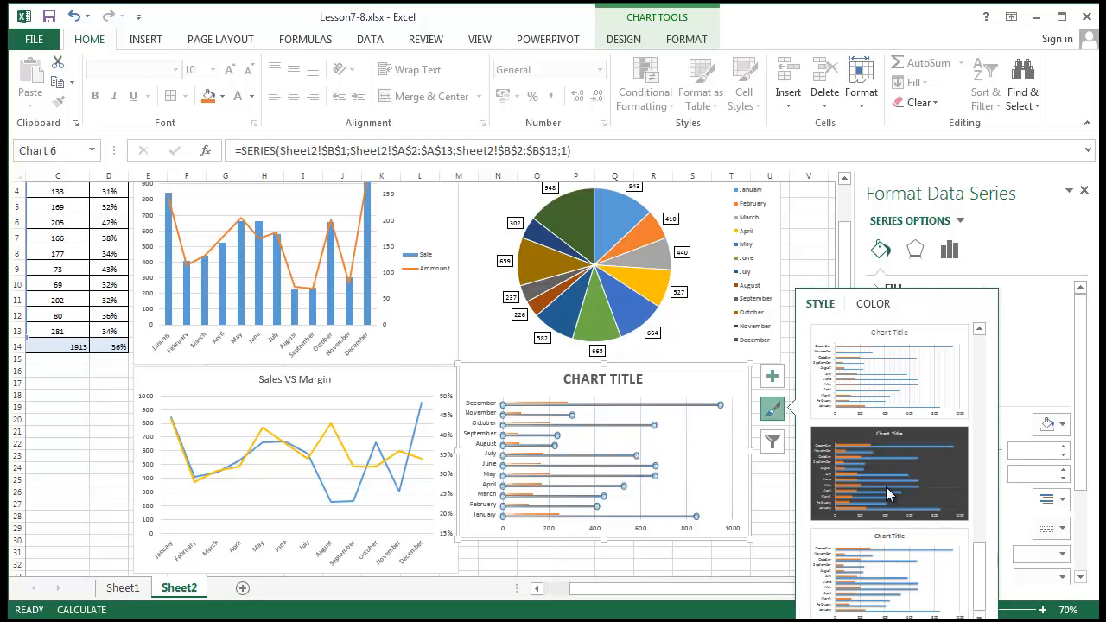
click(892, 558)
click(550, 562)
click(703, 441)
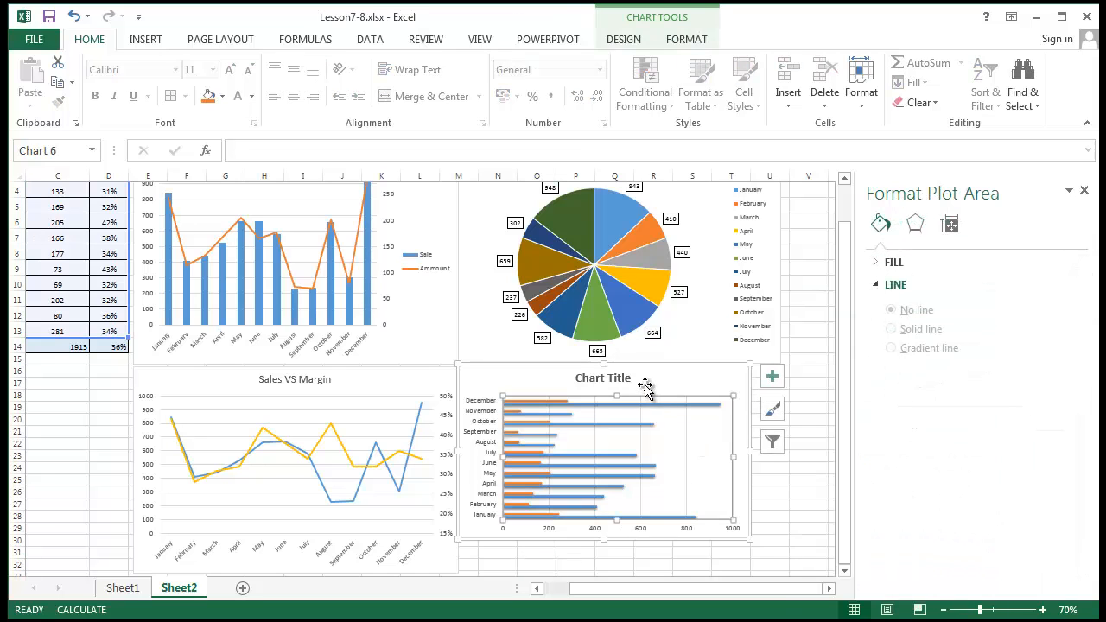
click(671, 524)
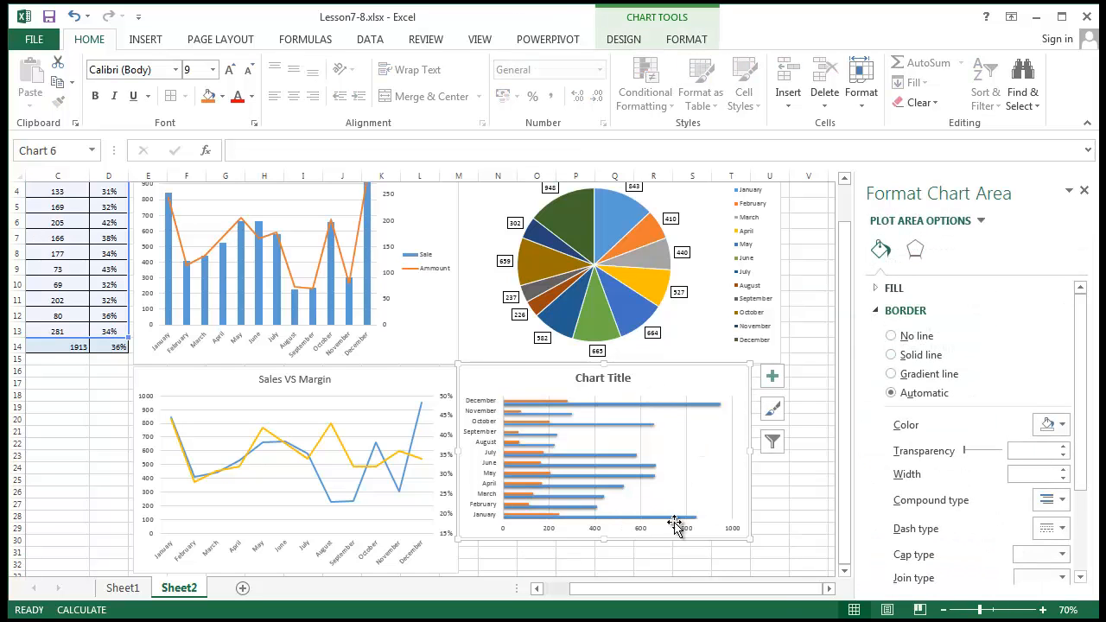
Step: Try a trendline based on the Margin series in the bar chart, and remove it
click(774, 382)
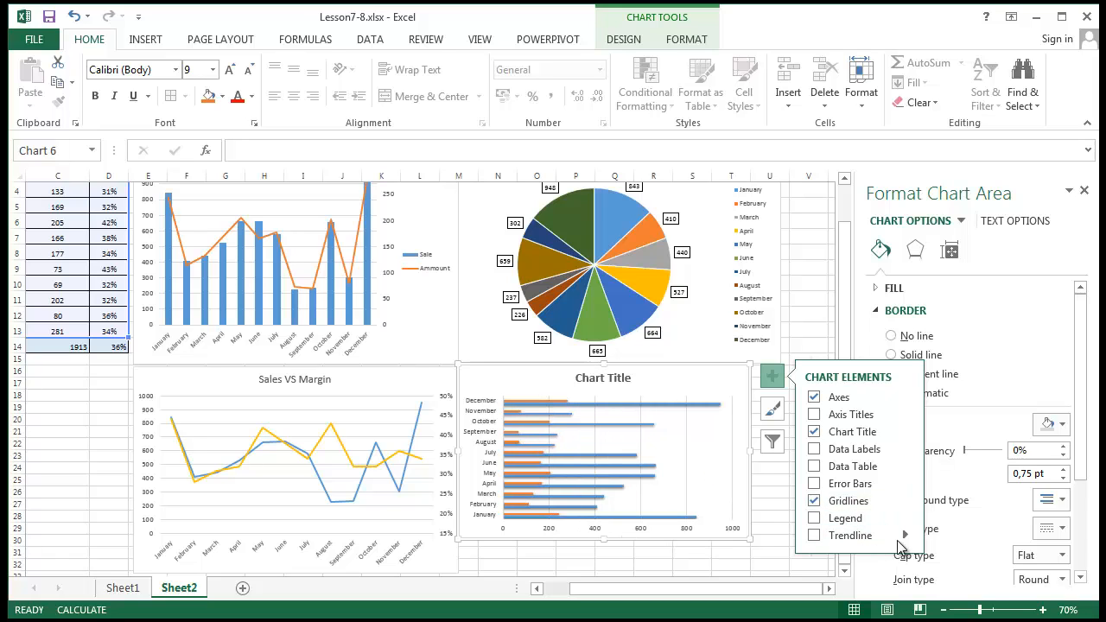
click(813, 535)
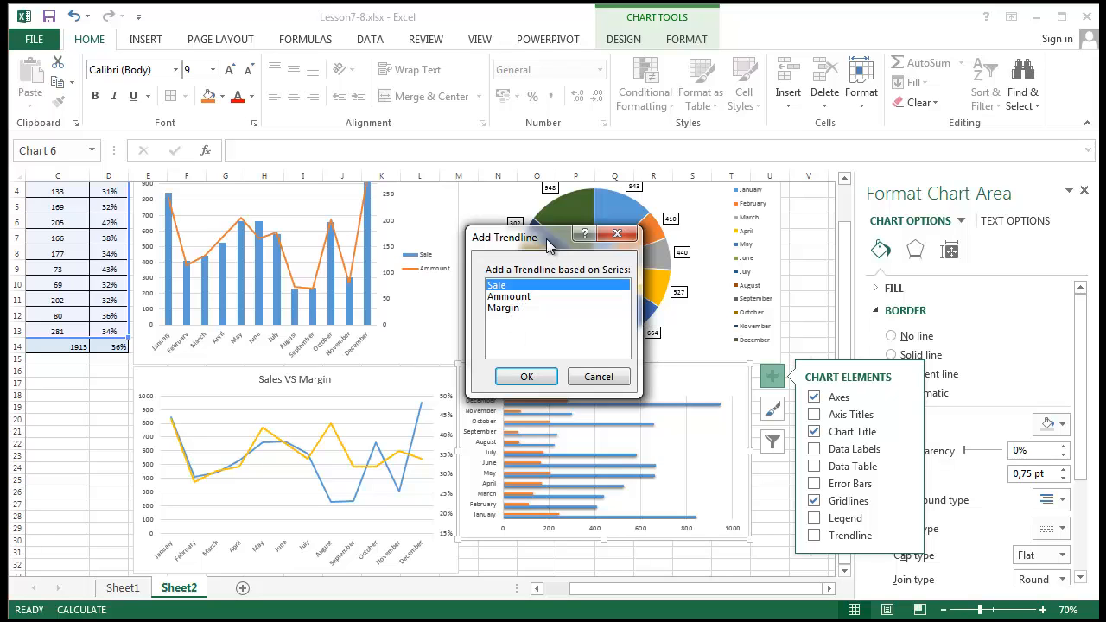
drag(547, 246, 349, 378)
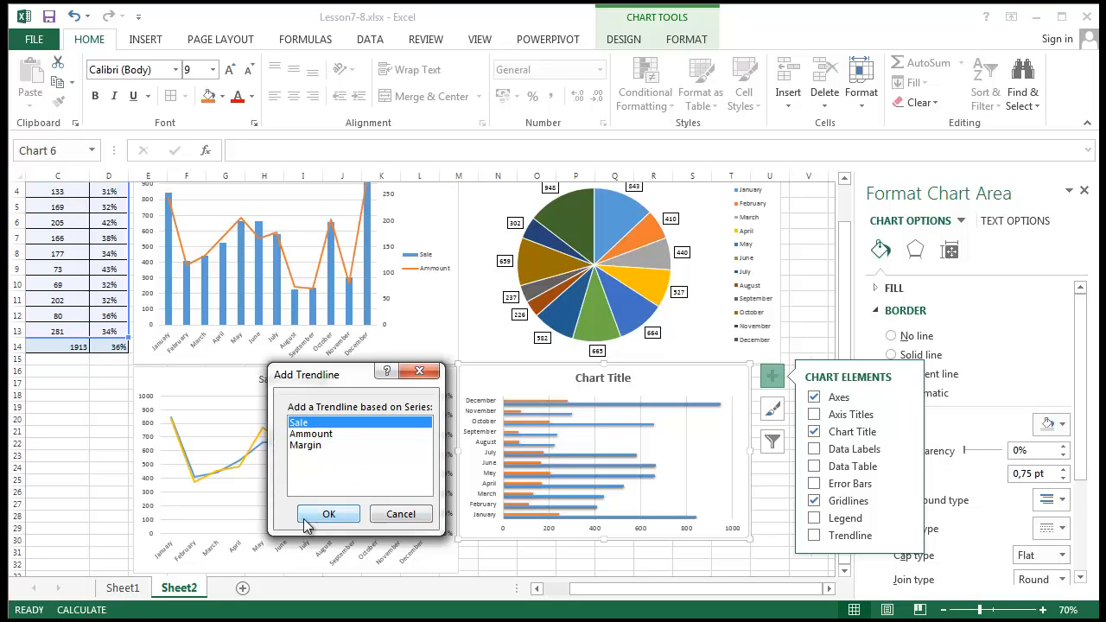
click(321, 446)
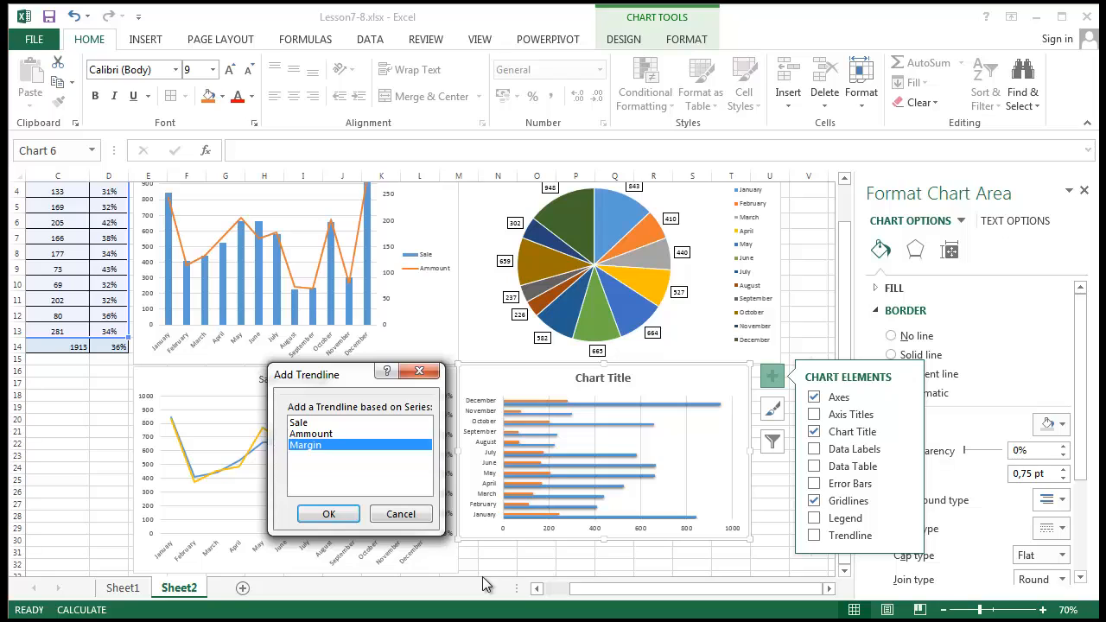
click(336, 423)
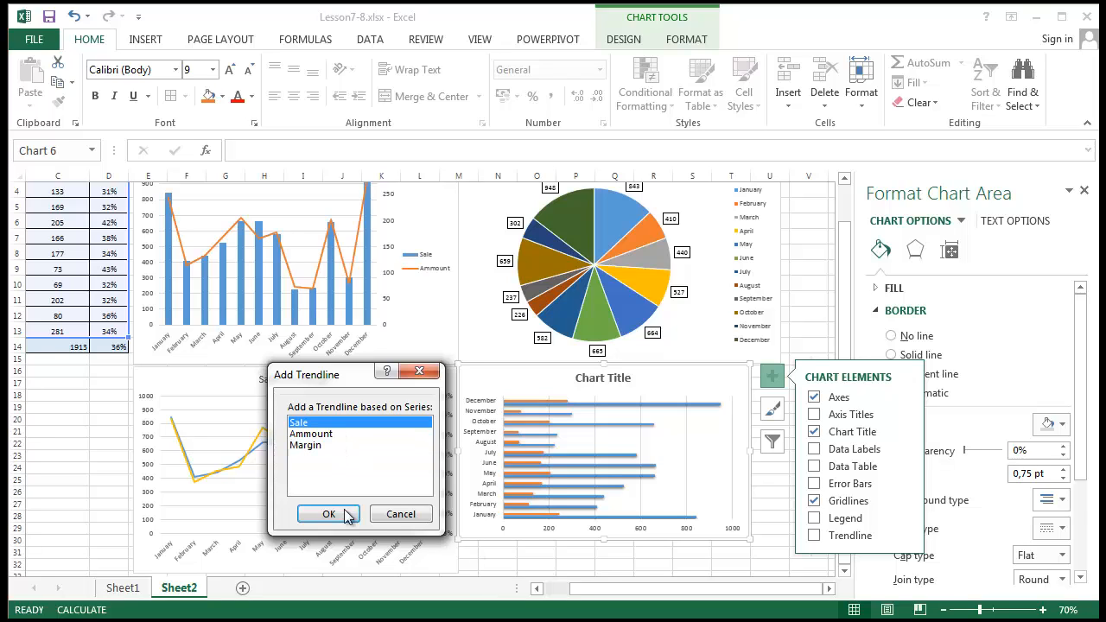
click(326, 446)
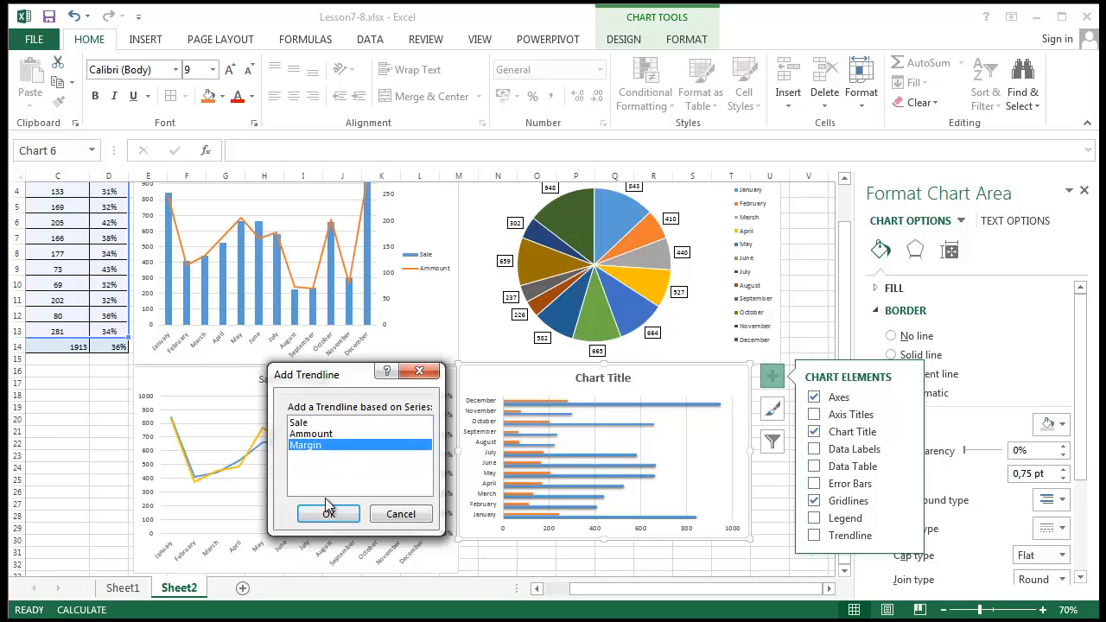
click(328, 514)
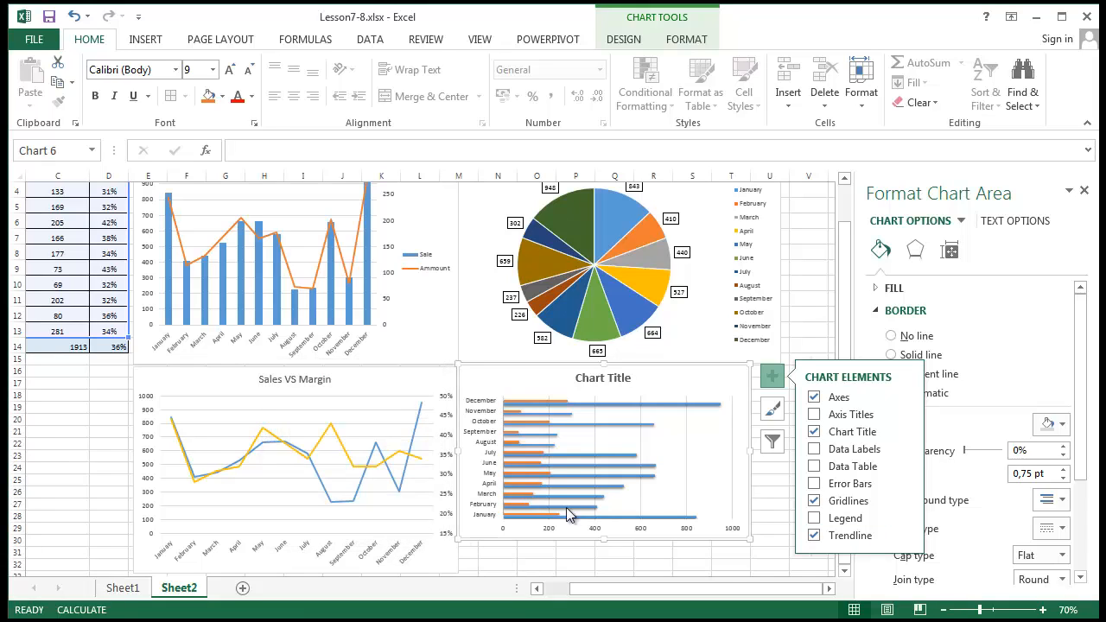
click(814, 536)
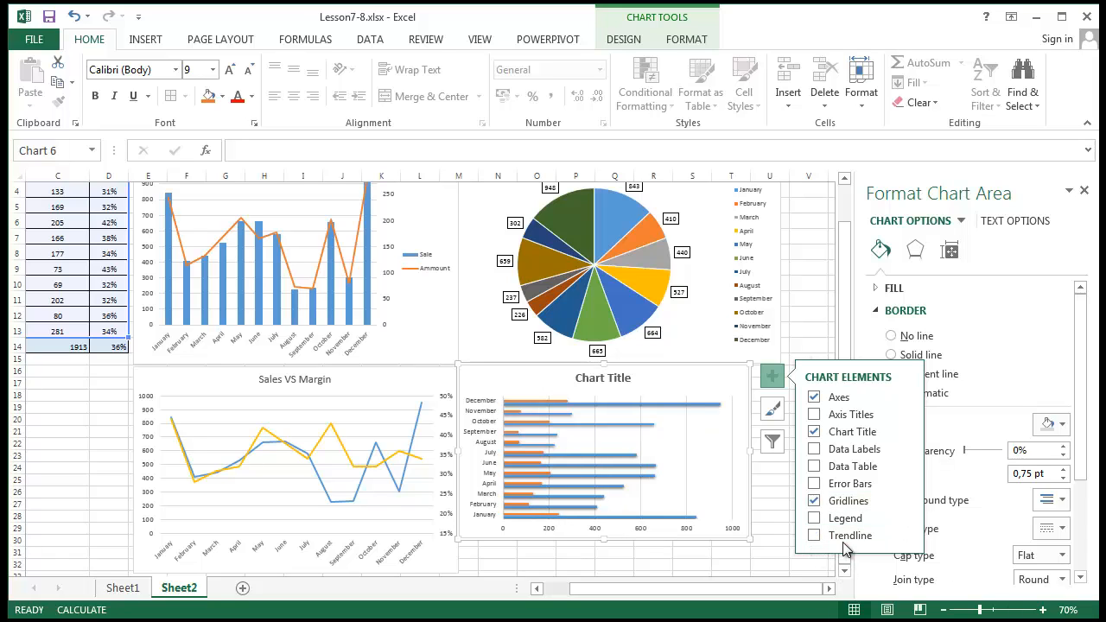
Step: Add a trendline based on the Ammount series to the bar chart
click(843, 541)
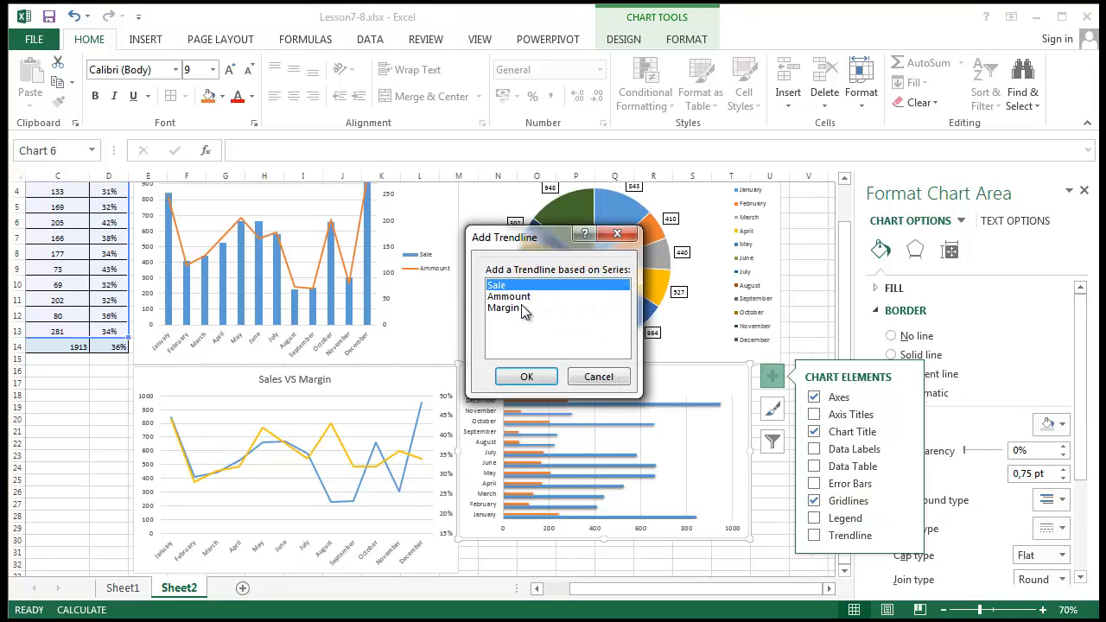
click(517, 296)
click(526, 376)
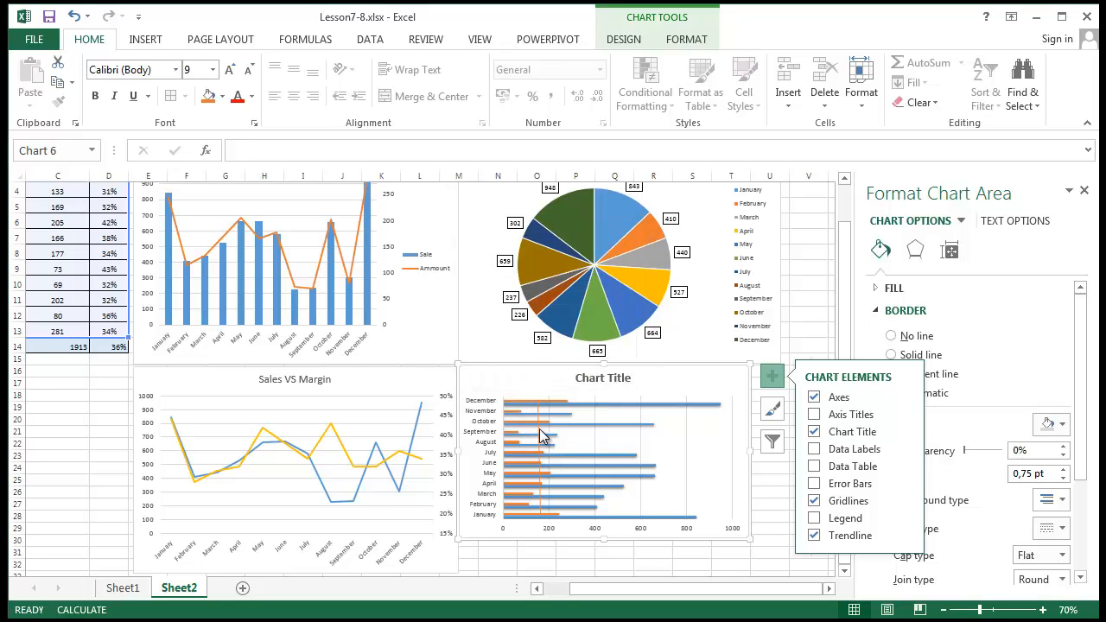
Step: Examine the Ammount trendline up close and look through the trendline types and the plot area formatting options
click(537, 426)
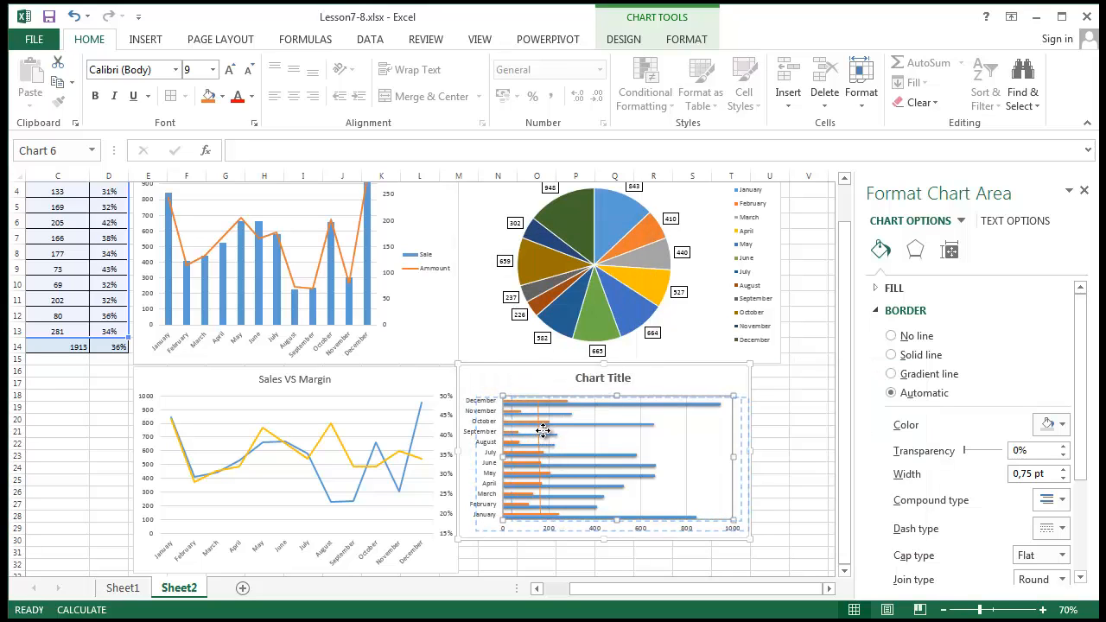
click(548, 476)
scroll(547, 476, up, 6)
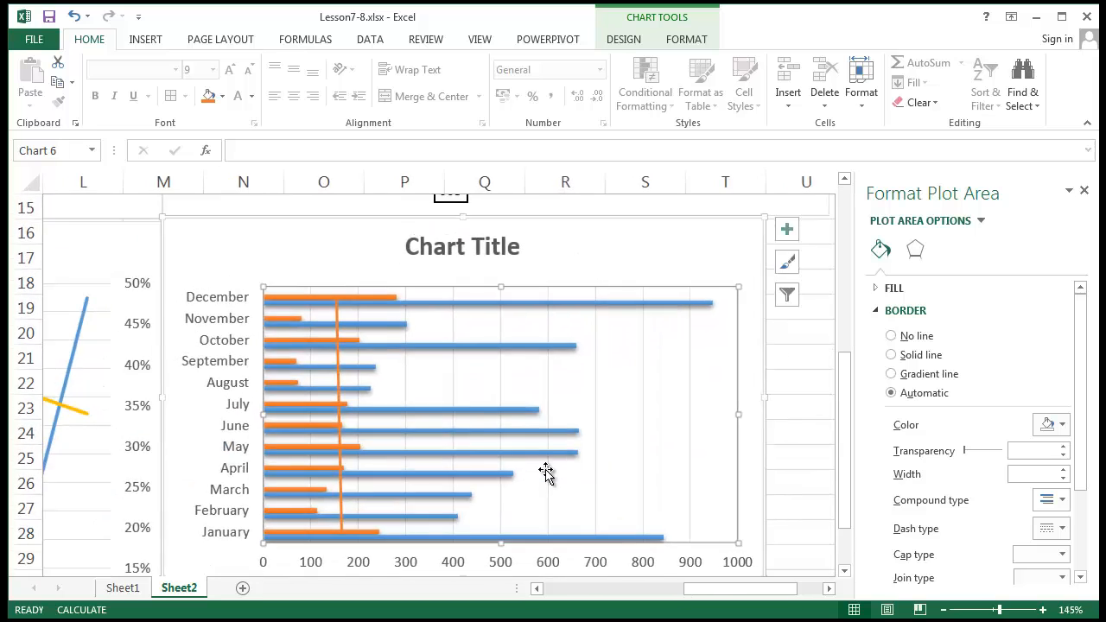
scroll(545, 469, up, 1)
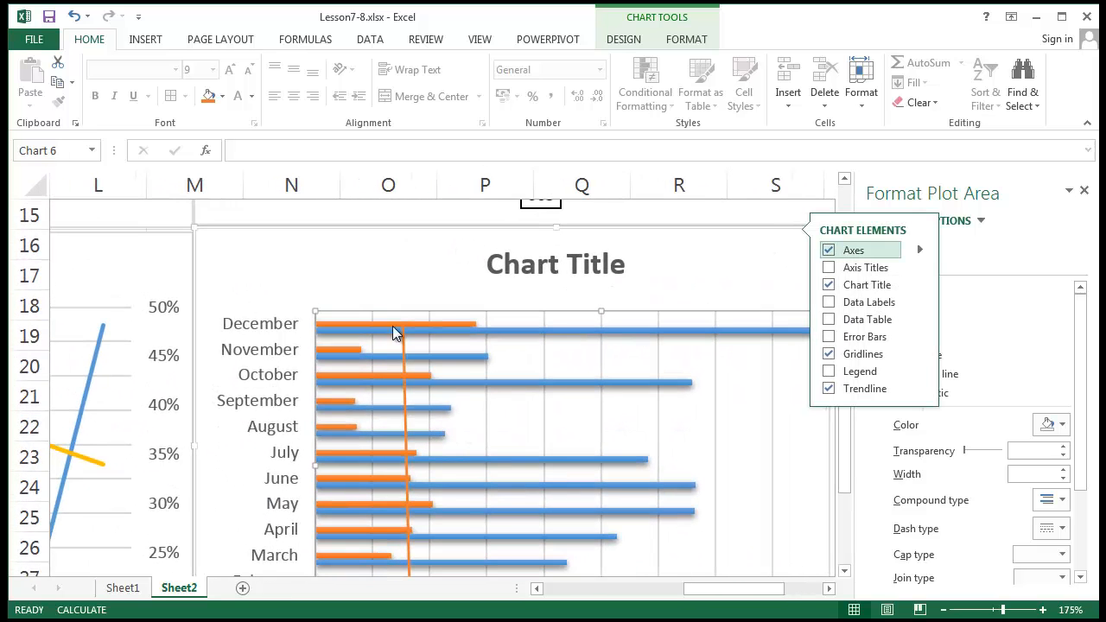
click(920, 390)
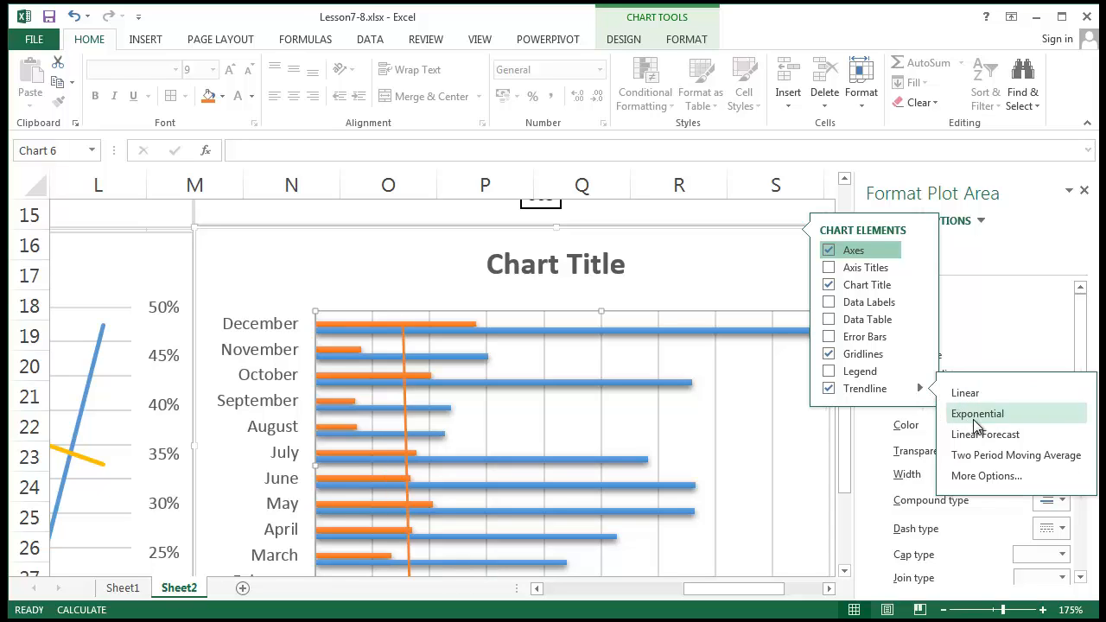
click(988, 477)
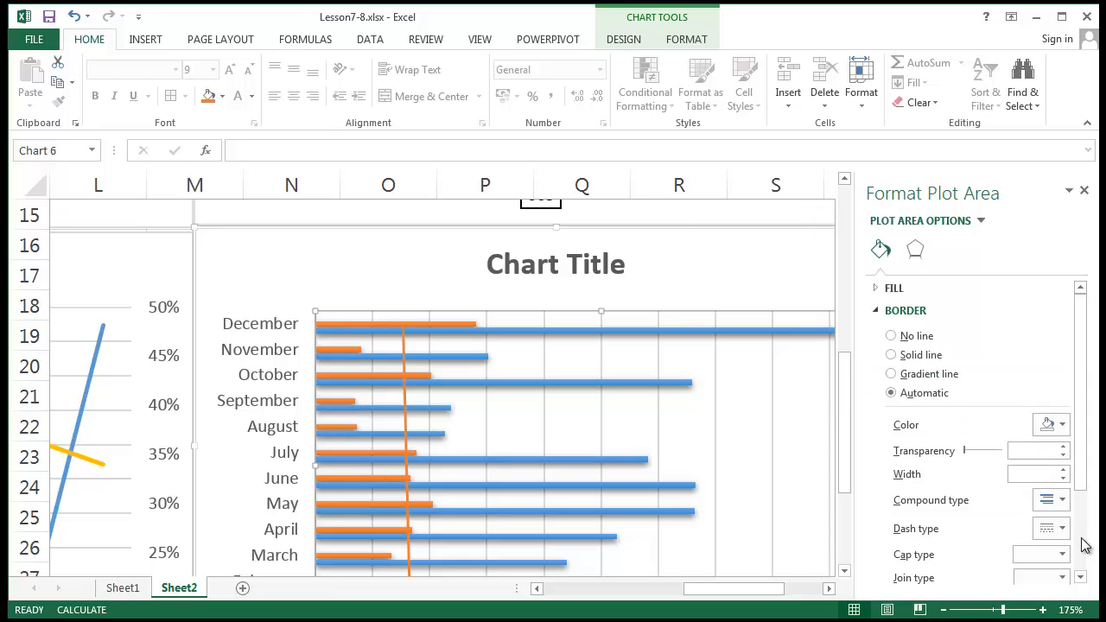
click(915, 249)
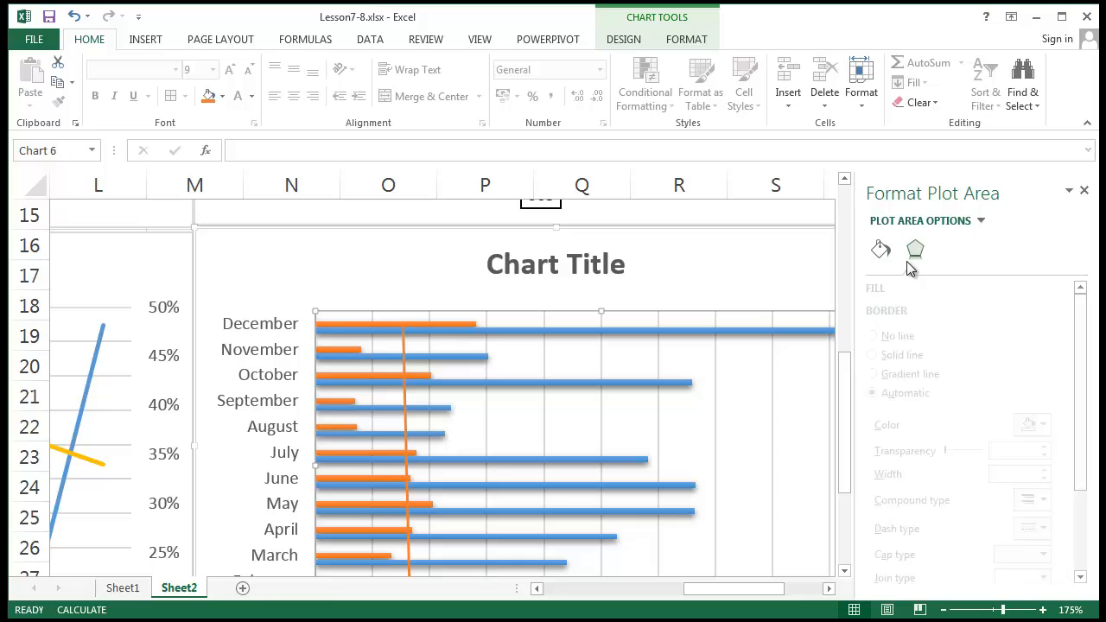
click(880, 249)
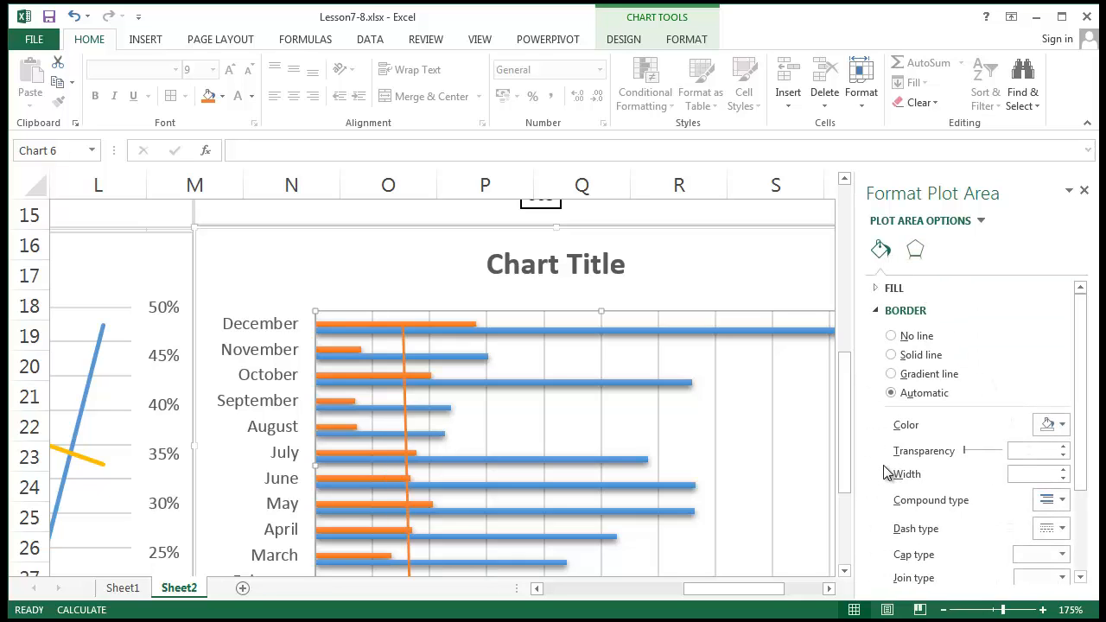
click(405, 406)
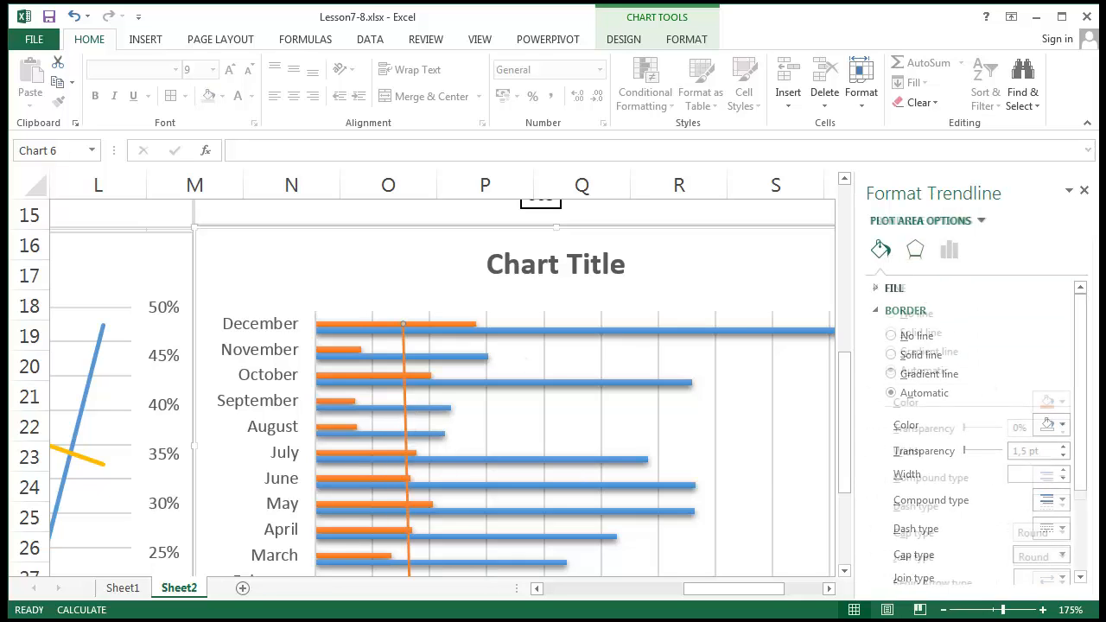
Step: Close the formatting pane and remove the gridlines from the bar chart
click(1084, 190)
click(774, 434)
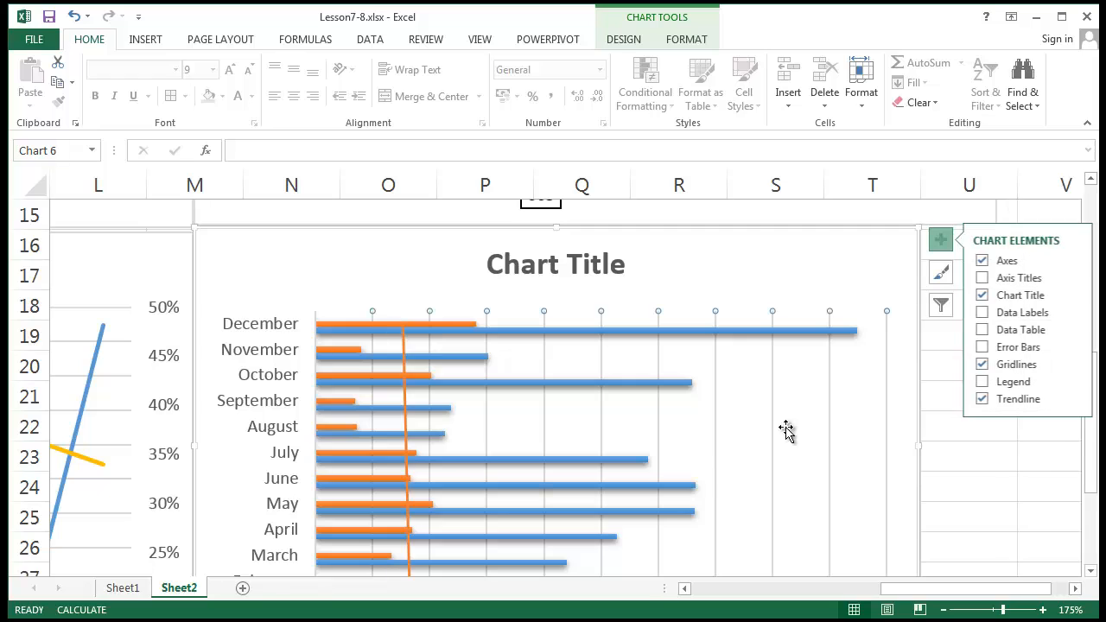
click(982, 364)
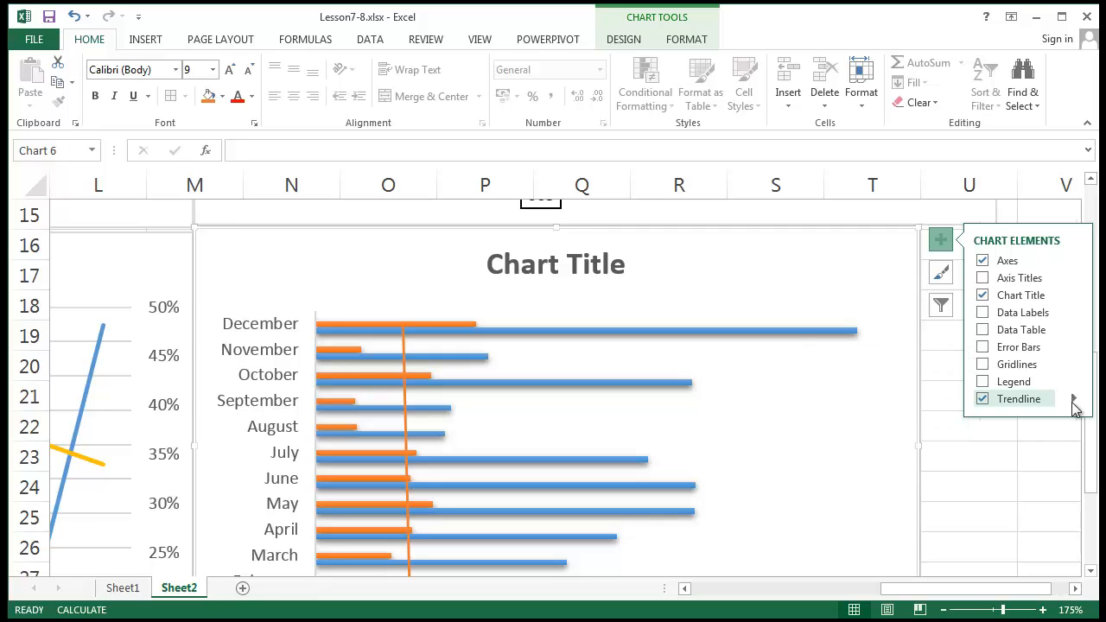
Step: Add a linear trendline based on the Sale series to the bar chart and show its detailed options
mouse_move(1075, 406)
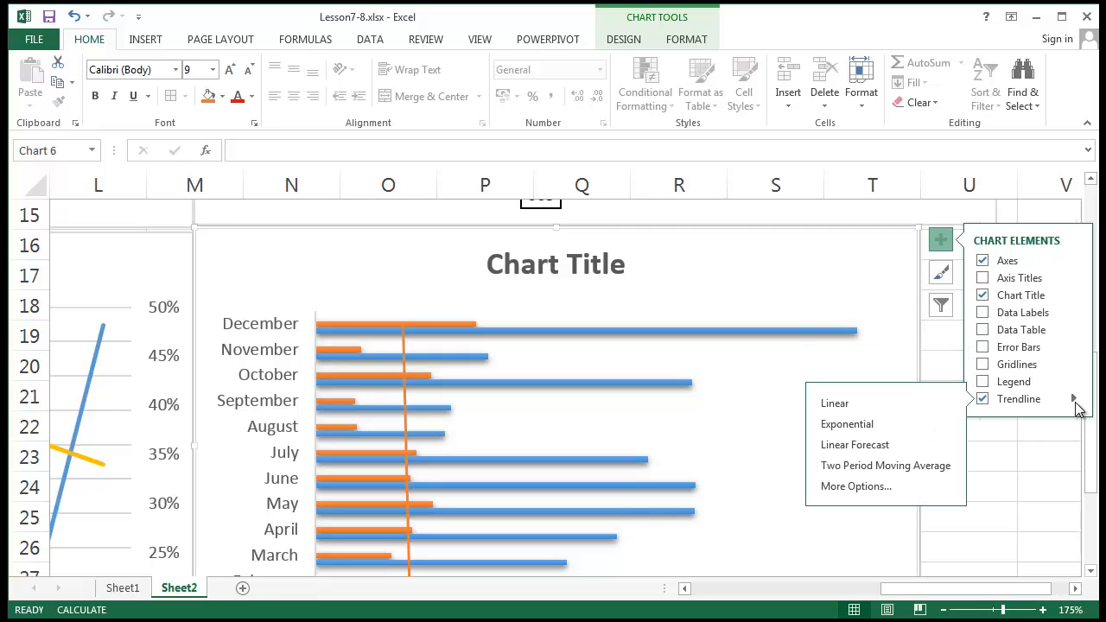
click(872, 494)
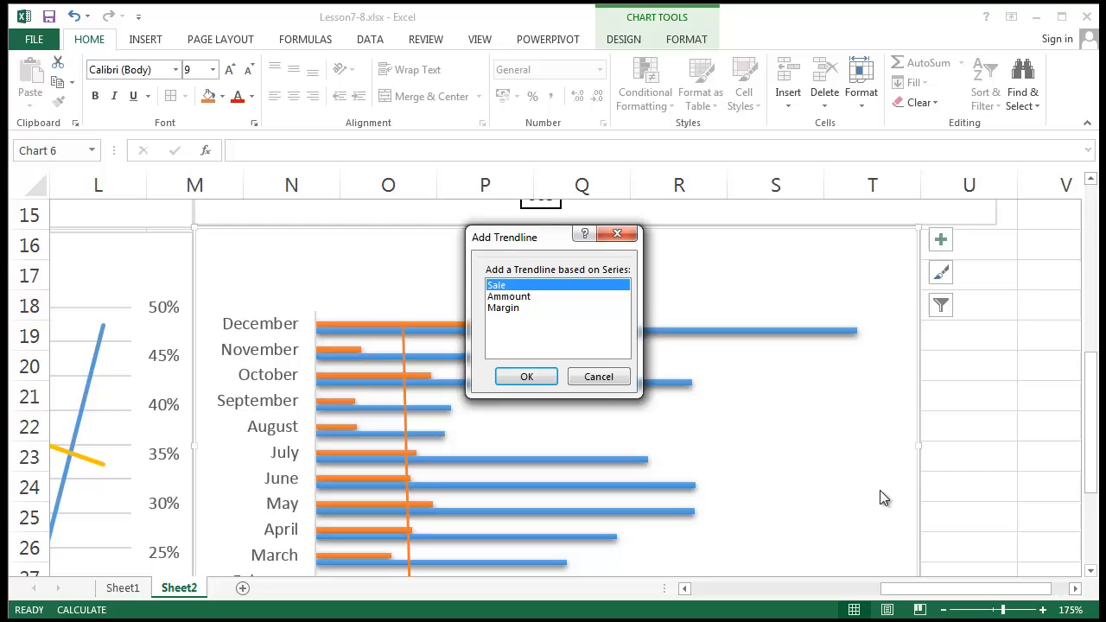
click(536, 377)
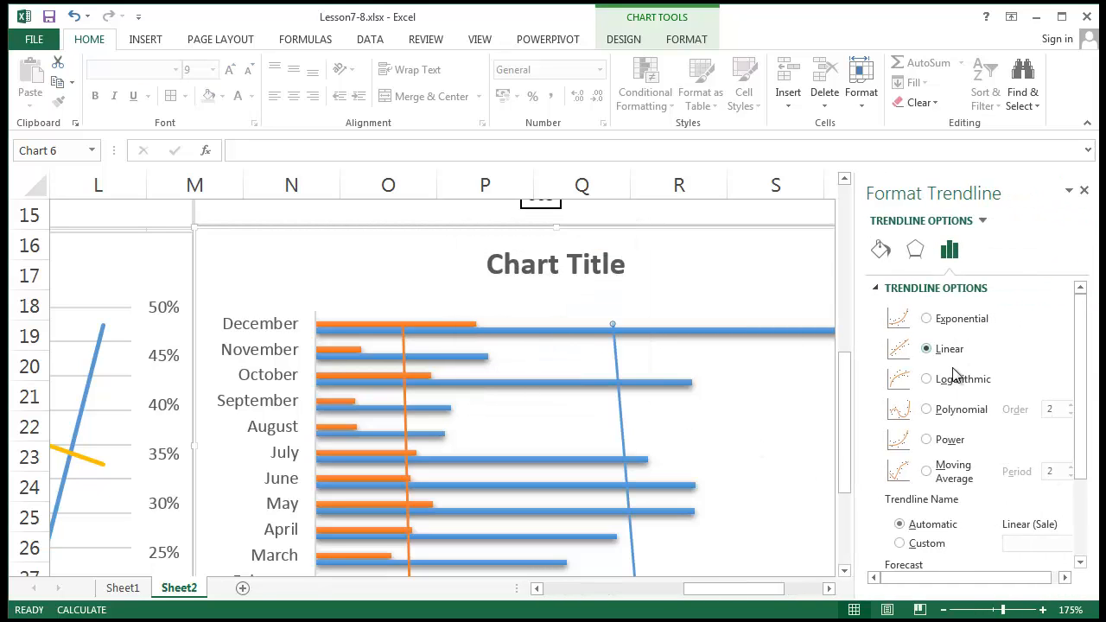
Step: Change the Sale trendline on the bar chart to a polynomial of order 5 and close the trendline formatting pane
scroll(972, 419, down, 1)
click(969, 367)
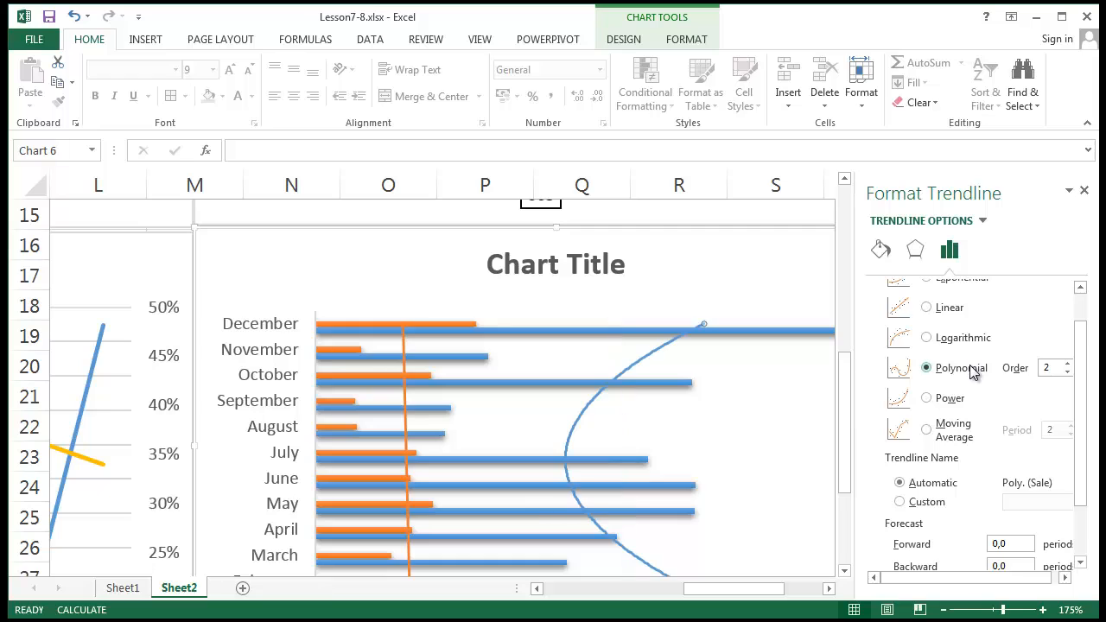
scroll(969, 365, down, 1)
click(1067, 322)
click(1066, 322)
click(1067, 322)
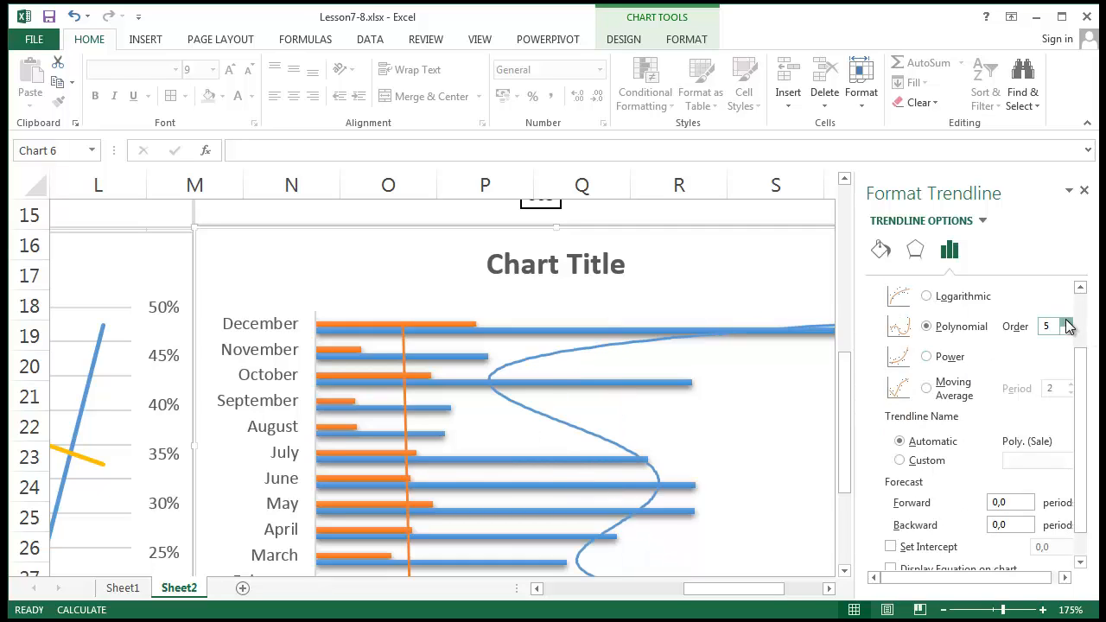
drag(1090, 408, 1085, 486)
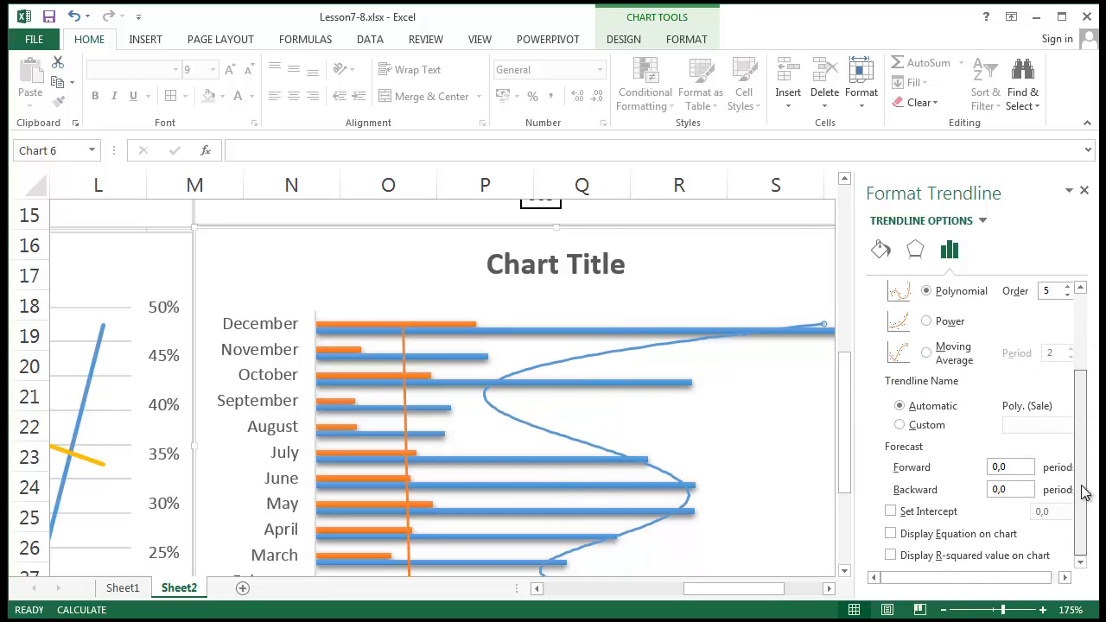
click(1083, 190)
click(982, 386)
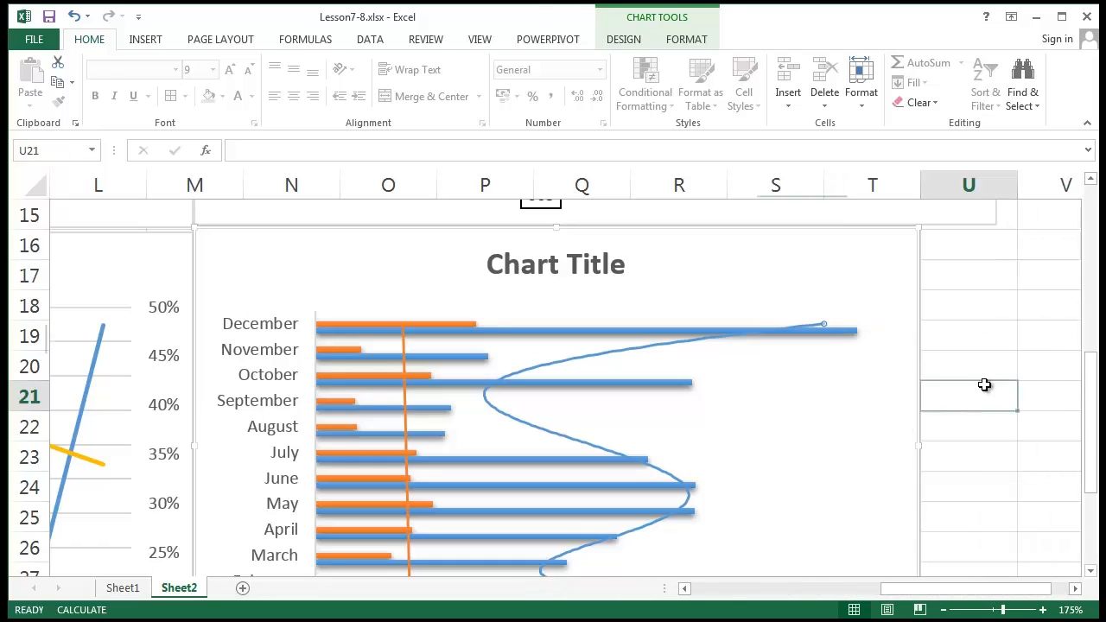
Step: Look over the four charts together beside the data table and close the Format Shape pane
scroll(868, 386, down, 1)
scroll(866, 385, down, 3)
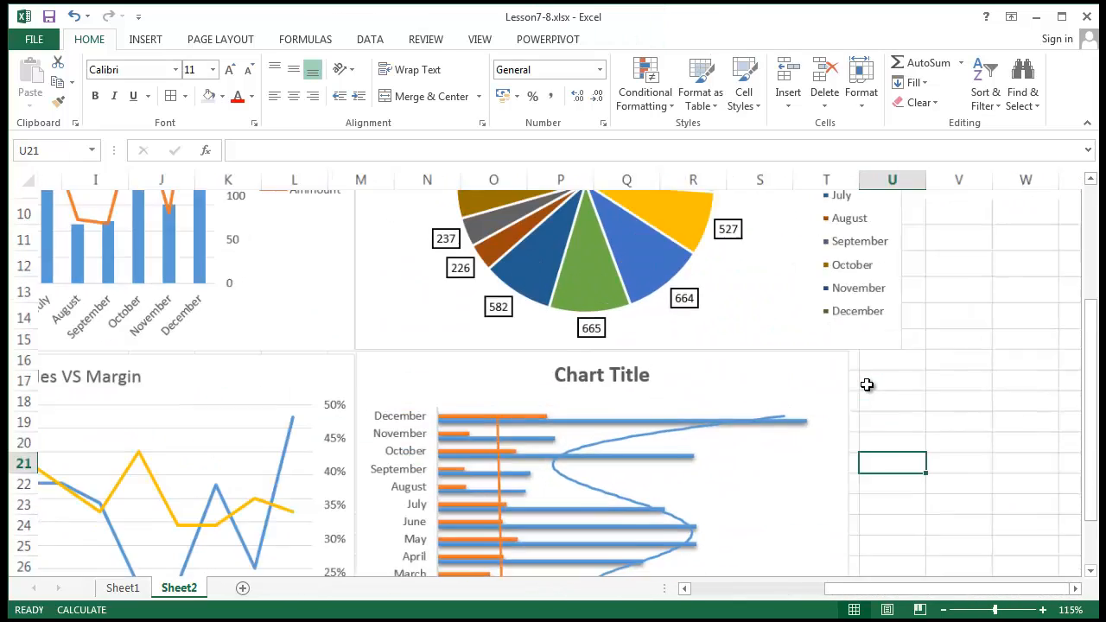
scroll(835, 388, down, 2)
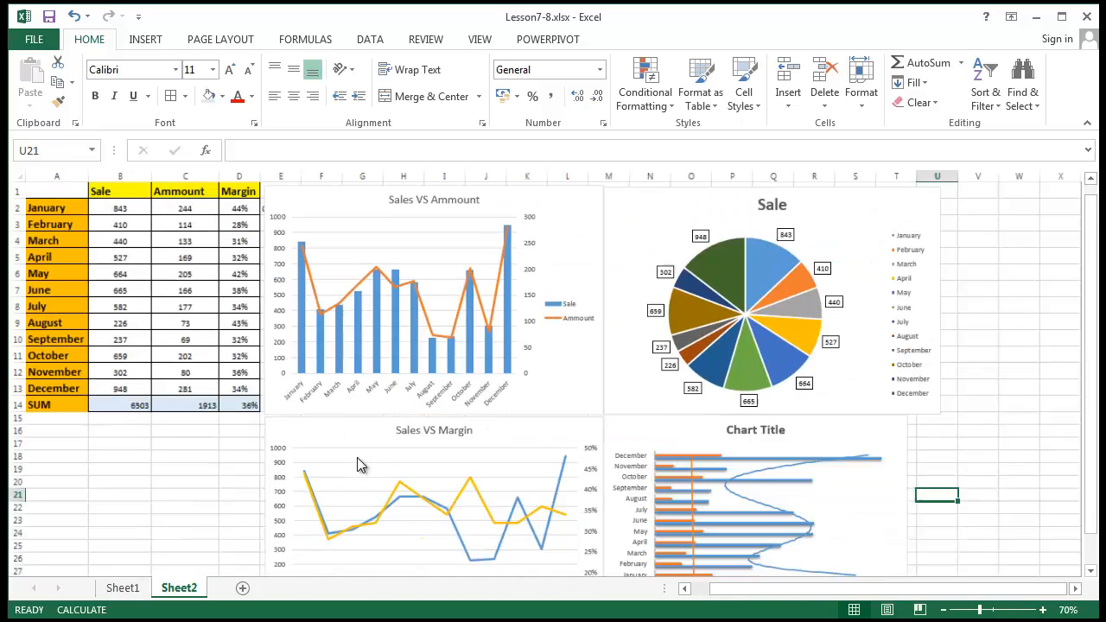
scroll(358, 463, down, 1)
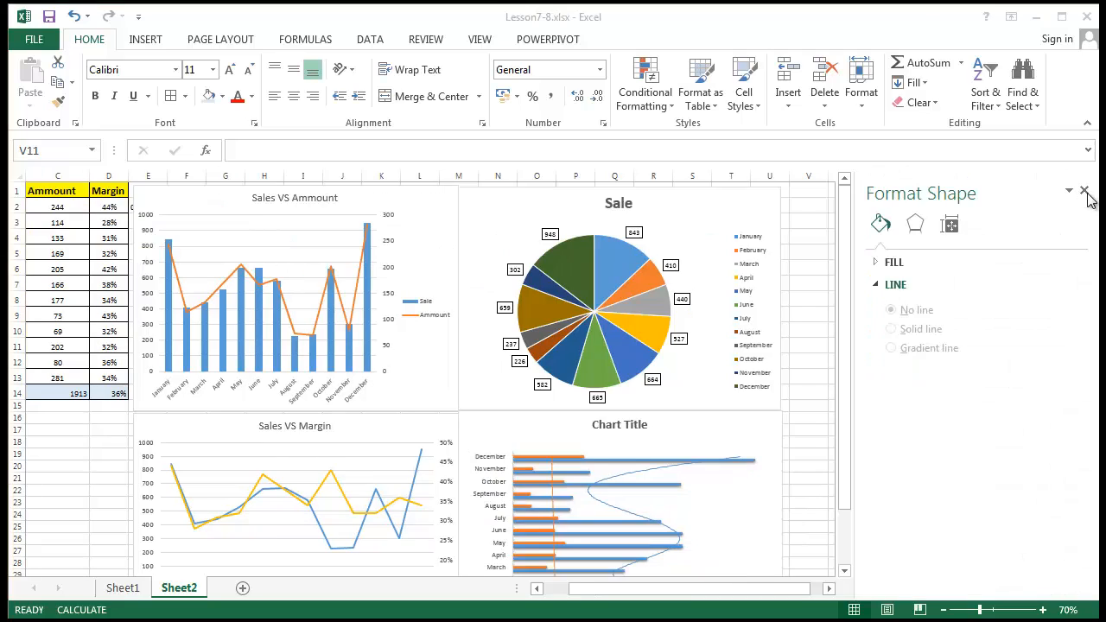
click(996, 339)
click(1083, 191)
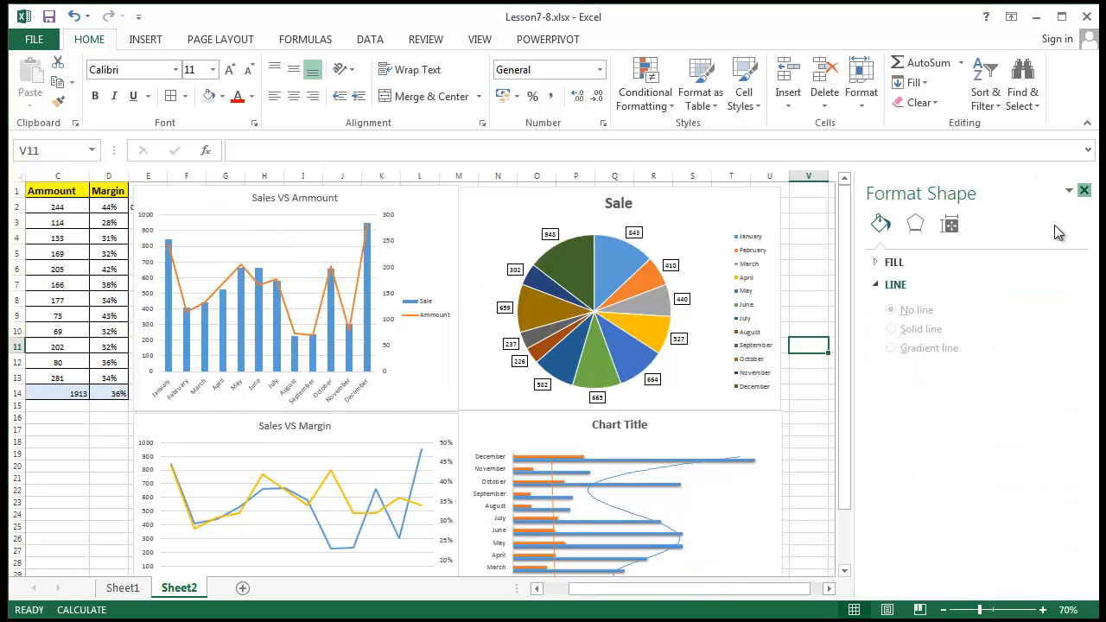
click(898, 347)
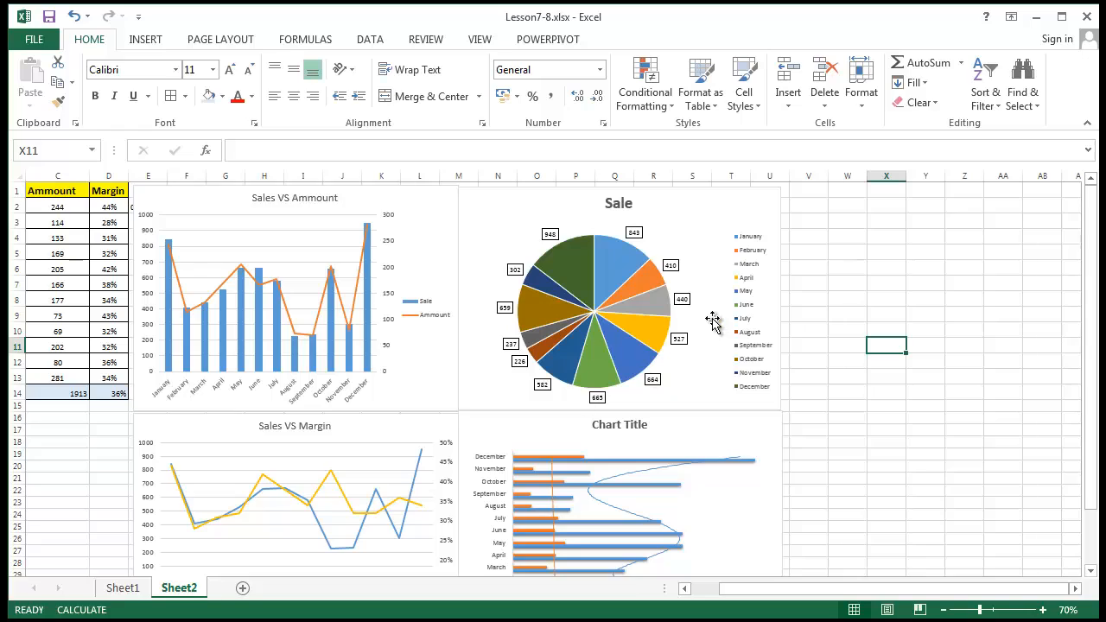
Step: Examine the Sale pie chart up close, checking its slices, data labels and month legend
scroll(626, 318, up, 6)
scroll(604, 320, up, 2)
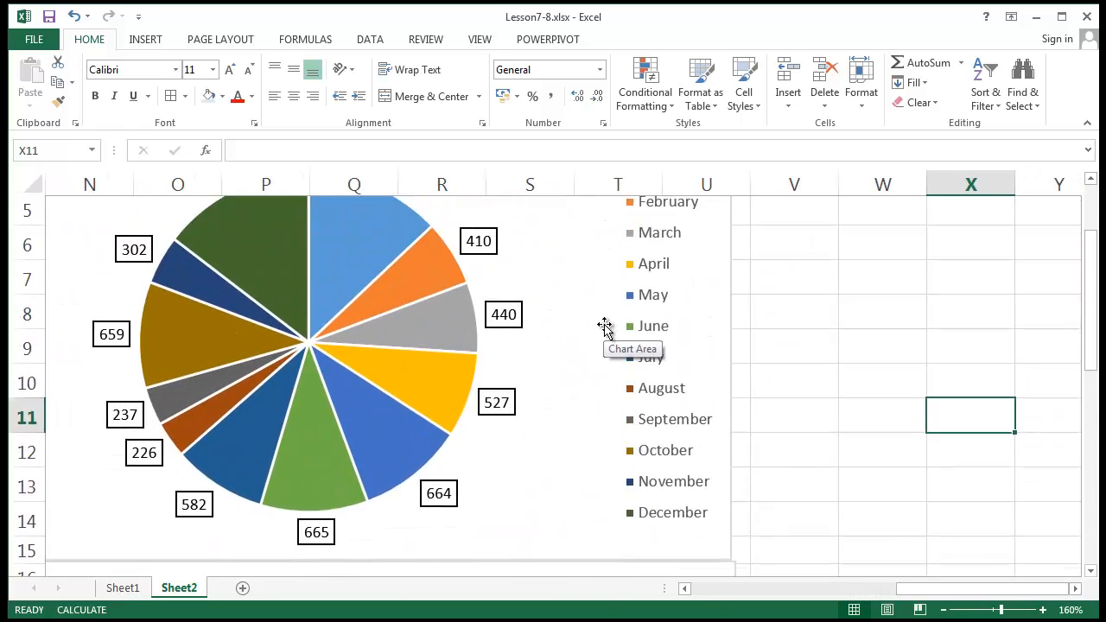
mouse_move(947, 589)
mouse_down()
mouse_move(922, 602)
mouse_move(937, 590)
mouse_up()
scroll(531, 272, down, 1)
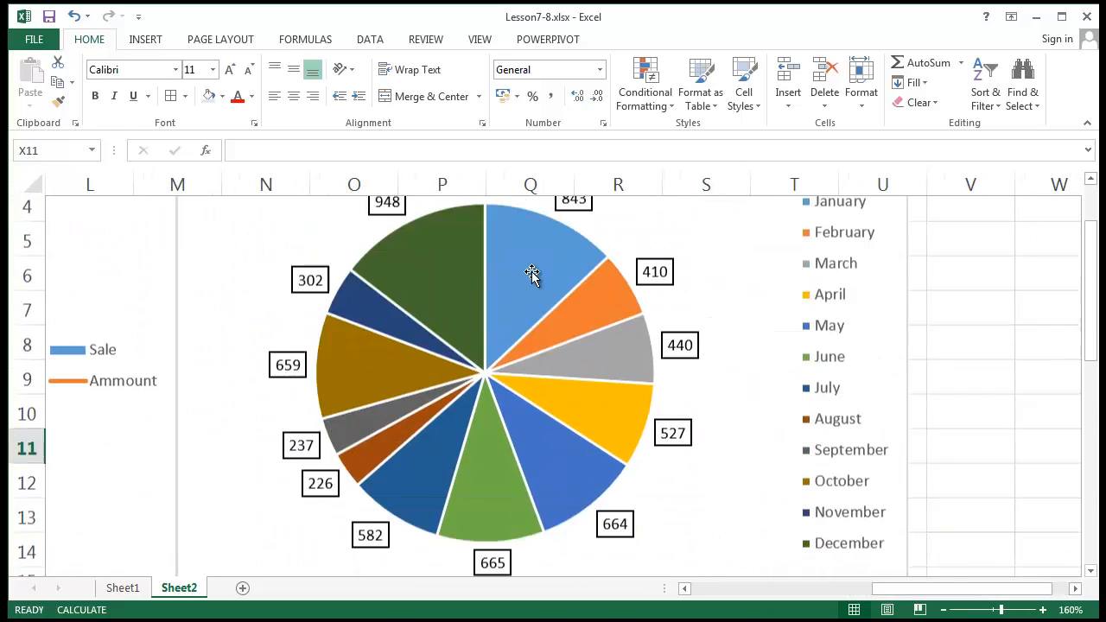
scroll(546, 297, up, 1)
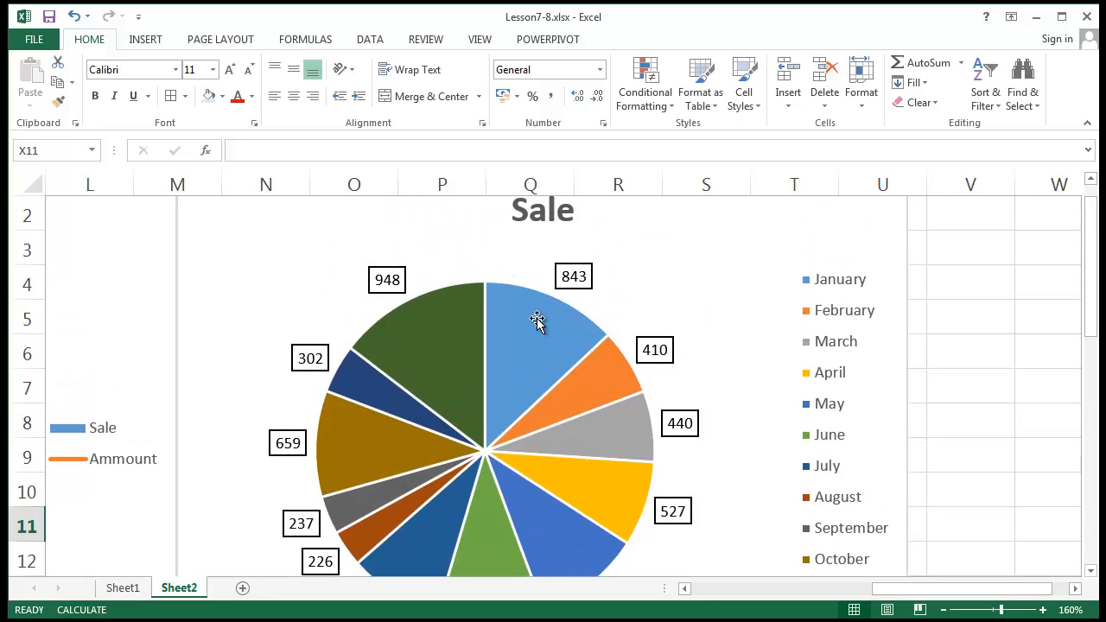
mouse_move(537, 320)
scroll(821, 395, down, 1)
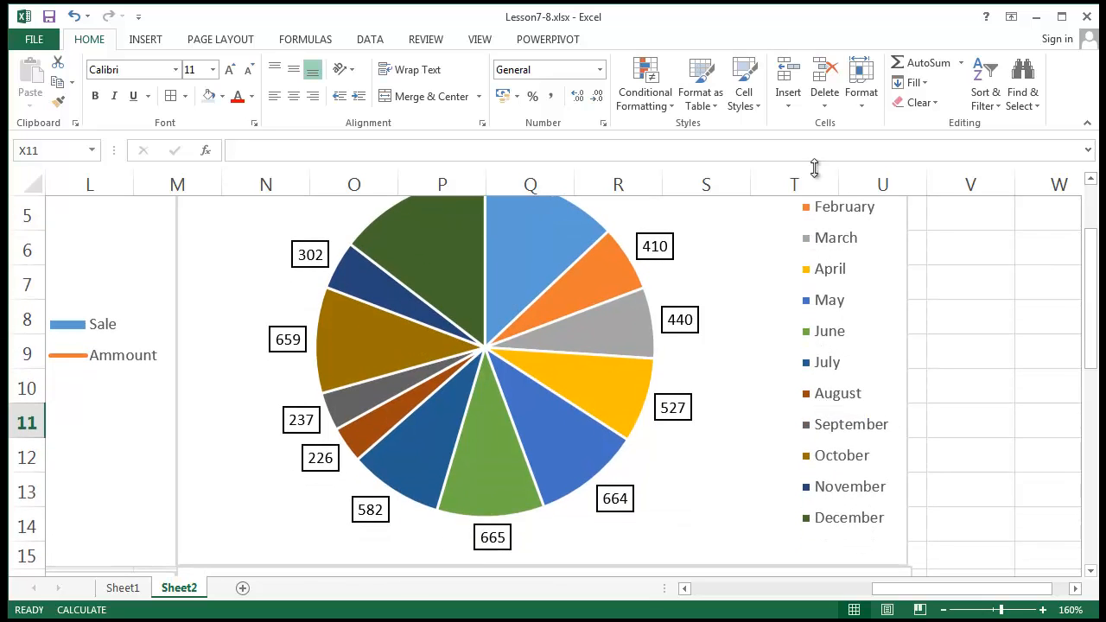
mouse_move(546, 394)
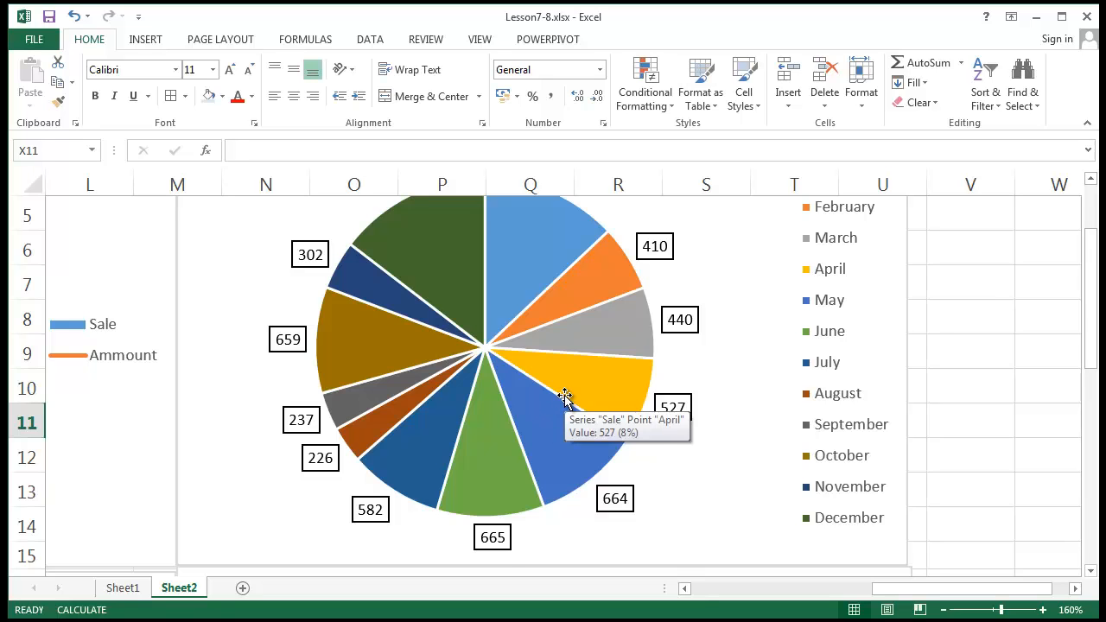
scroll(564, 396, up, 1)
Step: Change the March slice's data label on the Sale pie chart to "Product A 440"
click(657, 359)
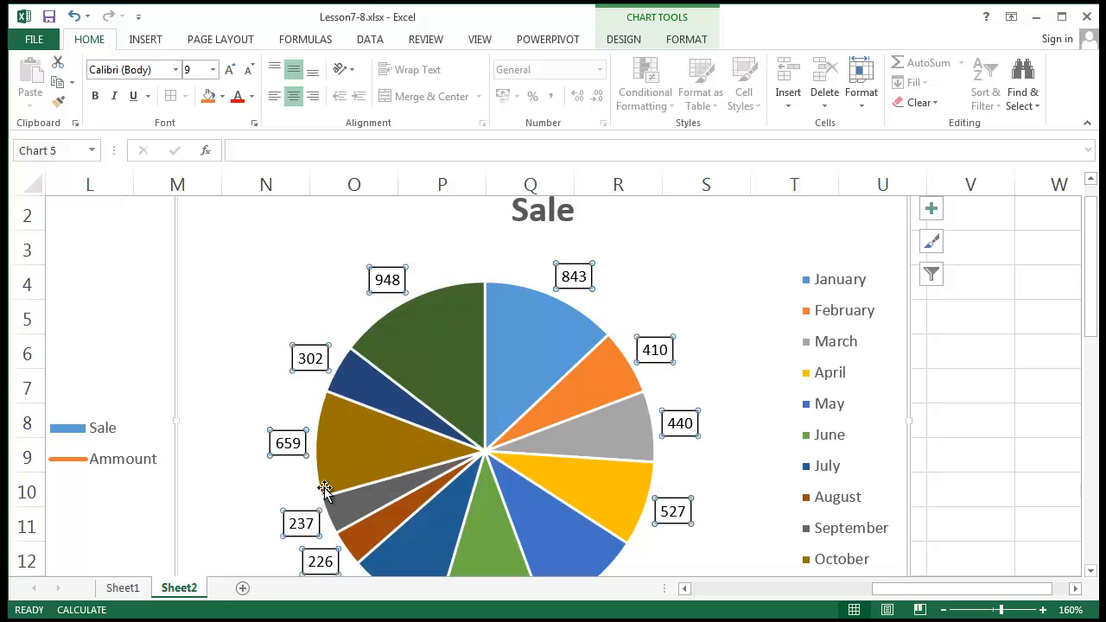
double_click(685, 429)
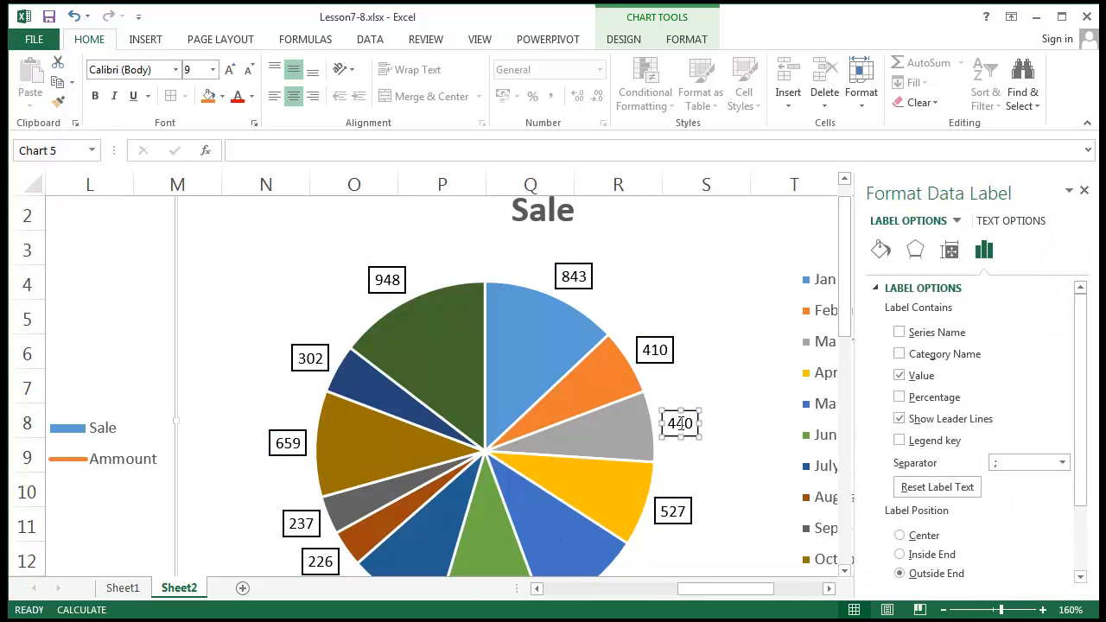
drag(668, 423, 696, 421)
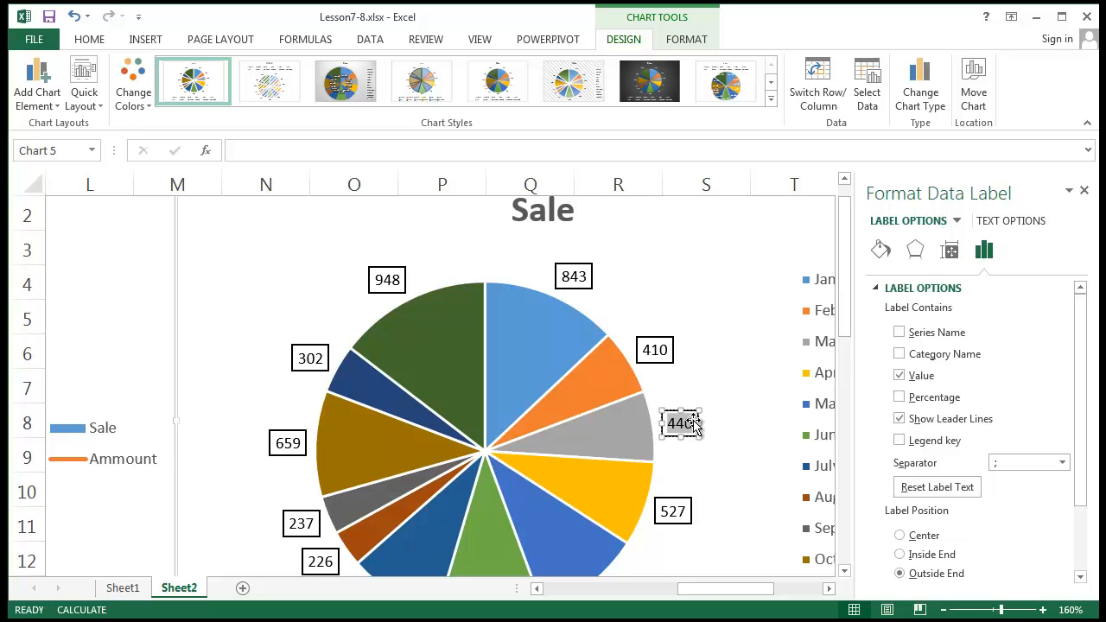
text(Product )
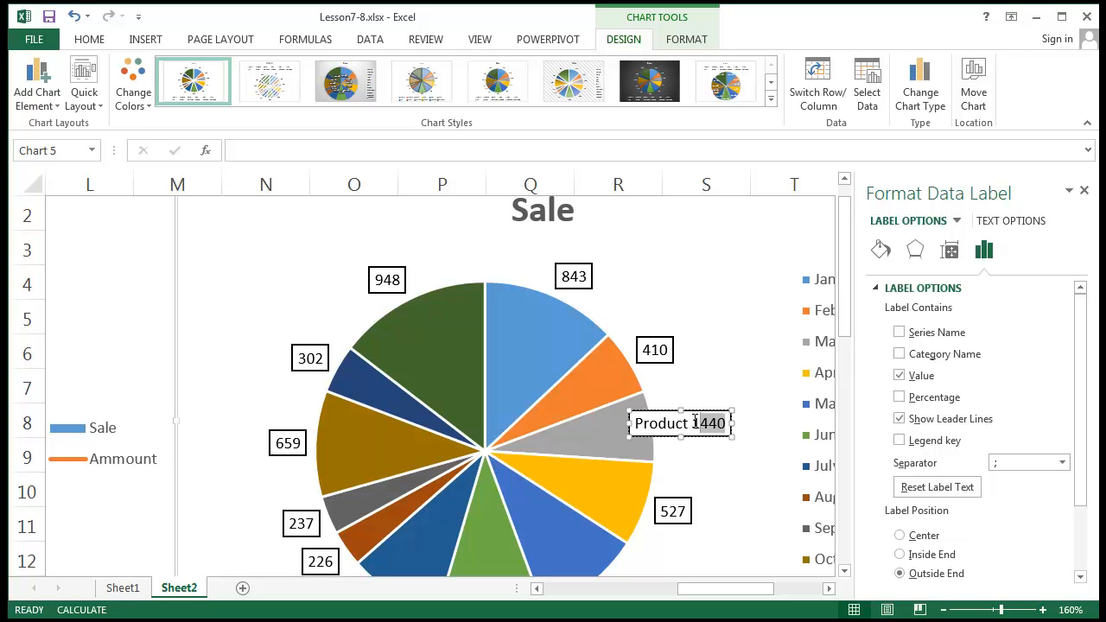
text( 1 =)
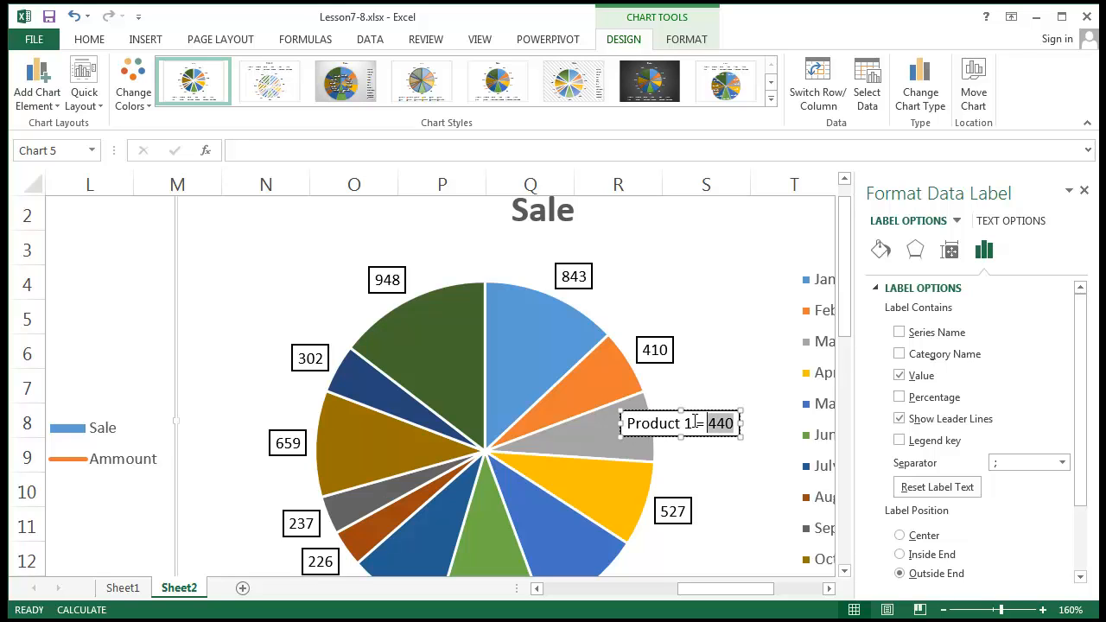
key(BackSpace)
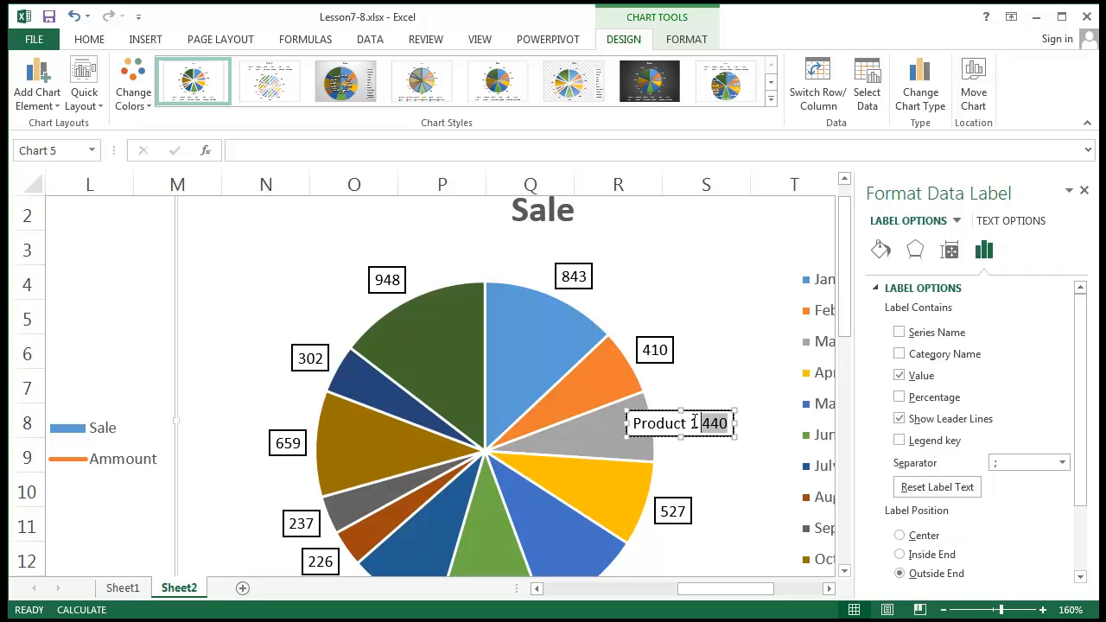
key(BackSpace)
key(BackSpace)
text(A)
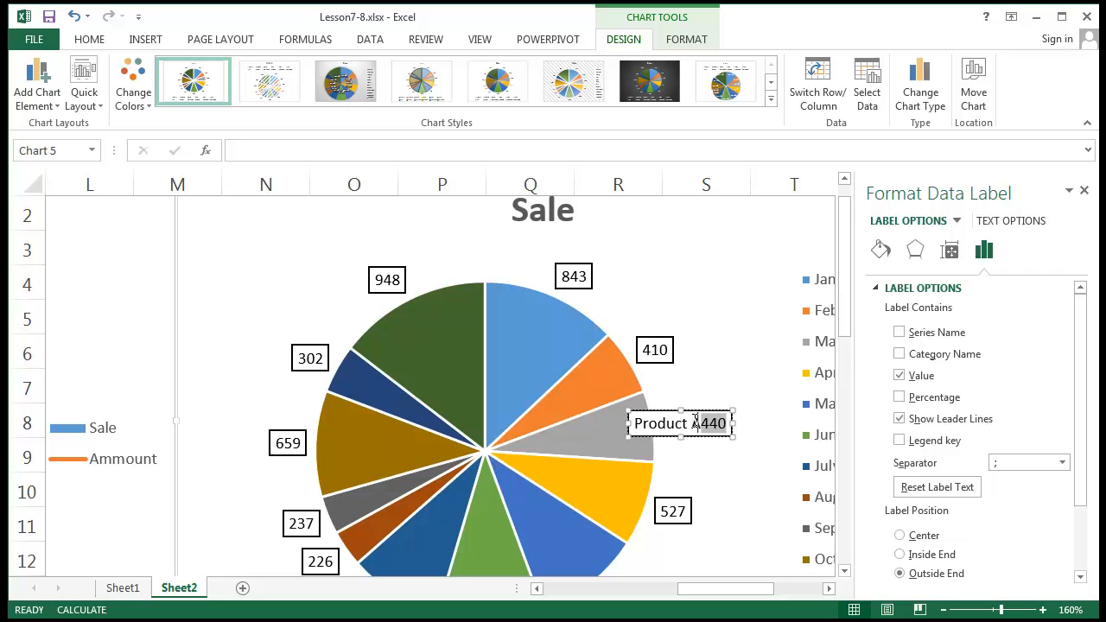
click(782, 291)
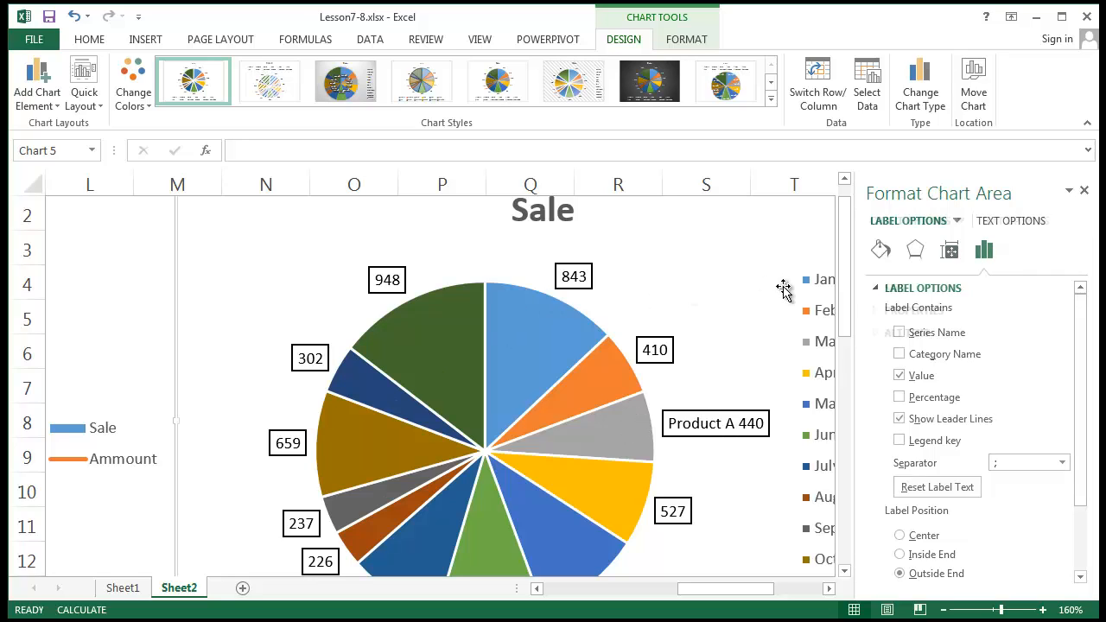
Step: Change the November slice's data label on the Sale pie chart to "Product B 302"
click(658, 352)
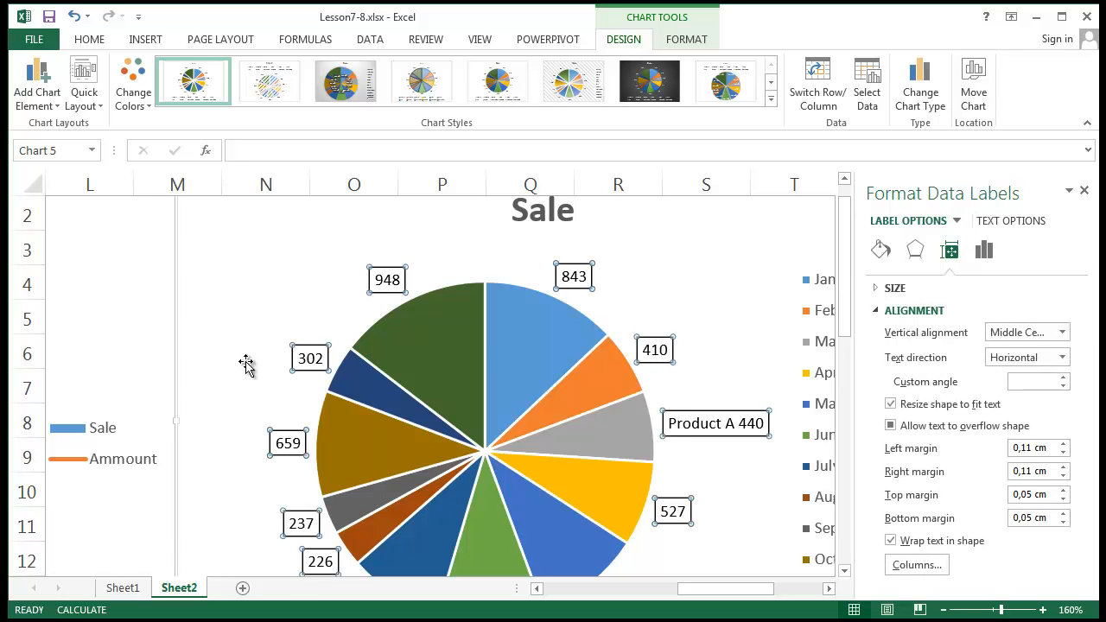
click(307, 357)
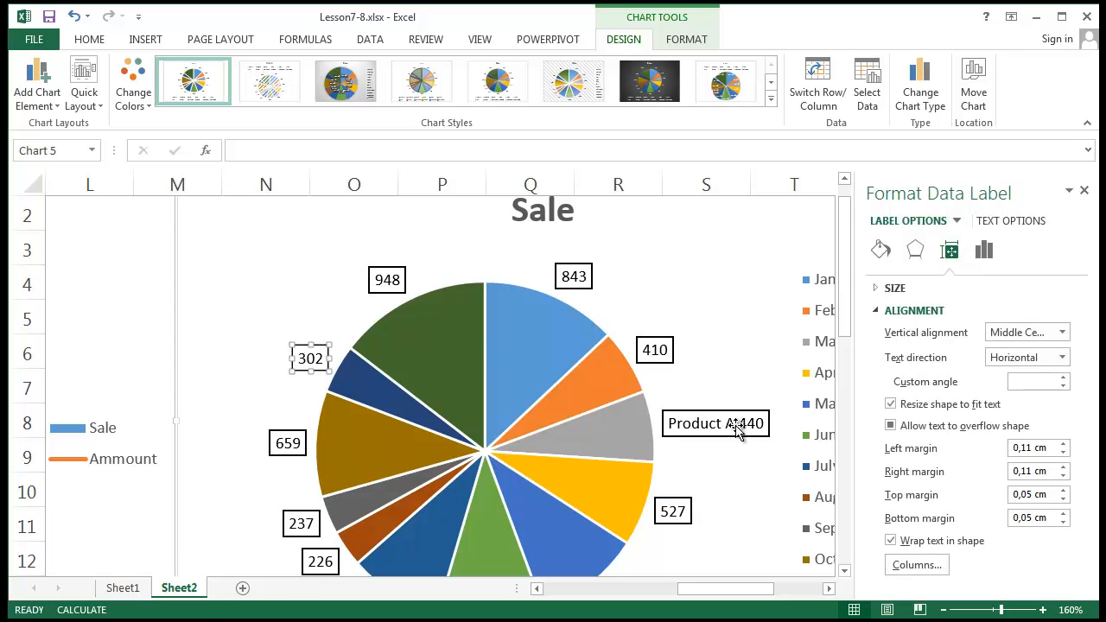
click(300, 358)
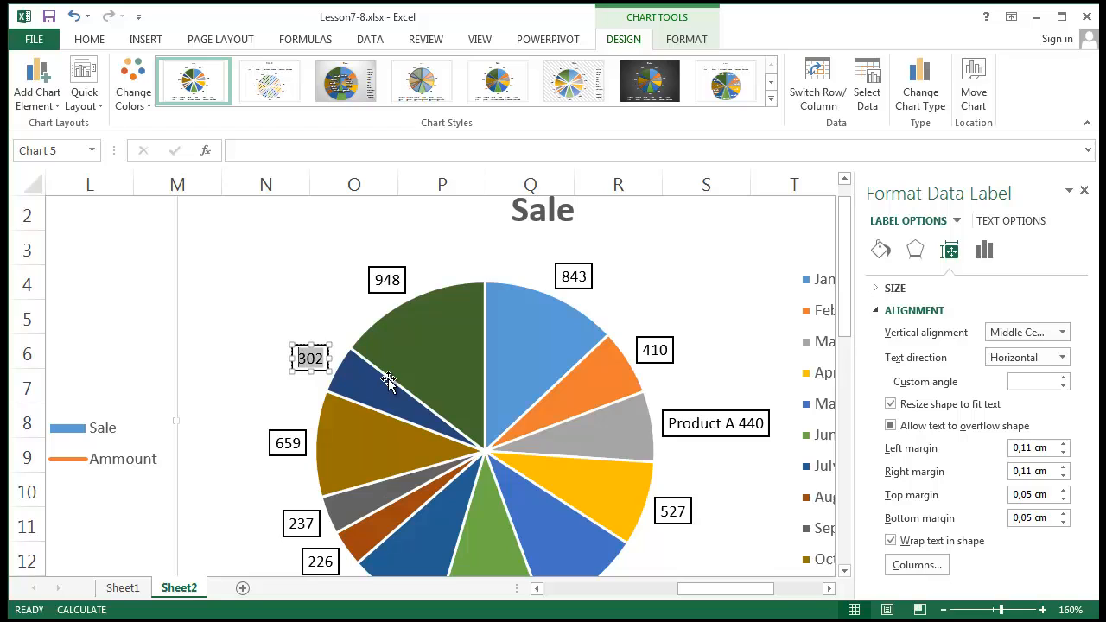
text(Pro)
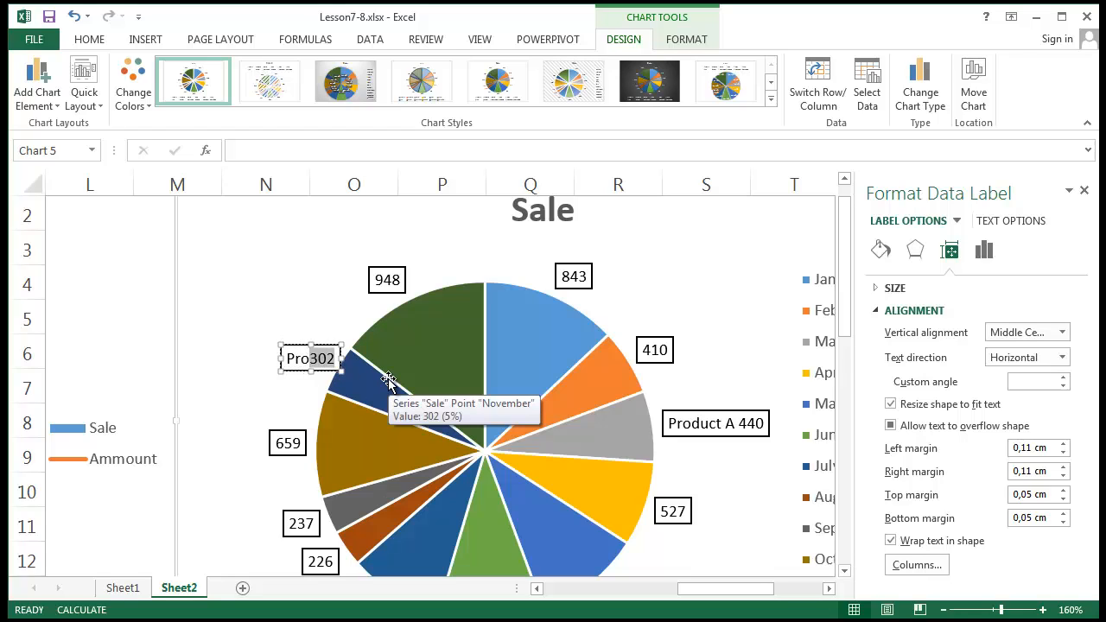
text(duct )
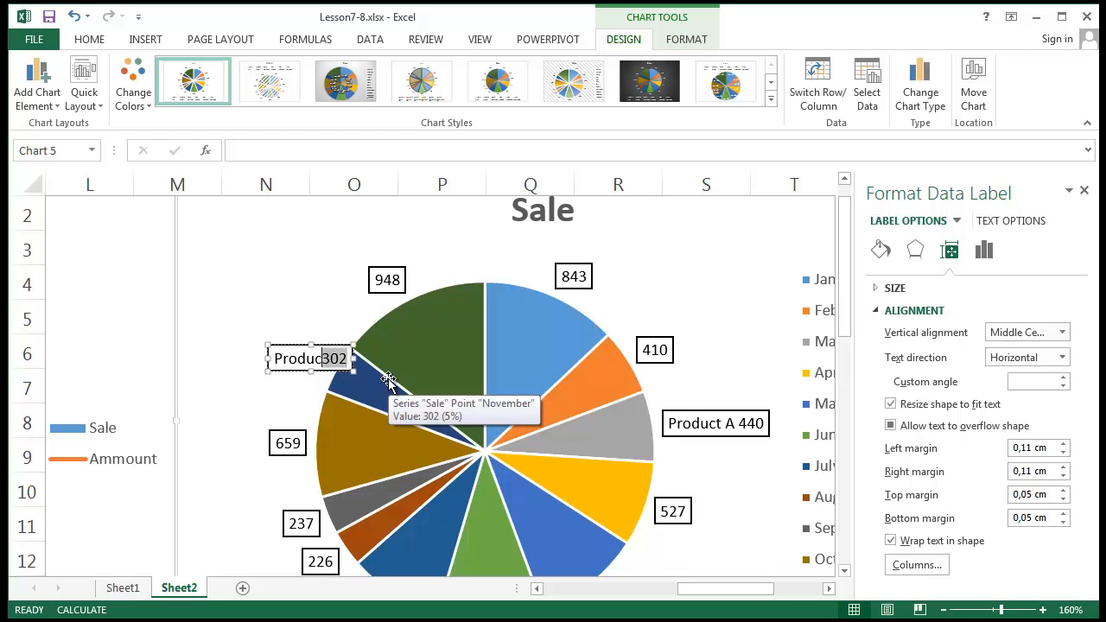
text(B)
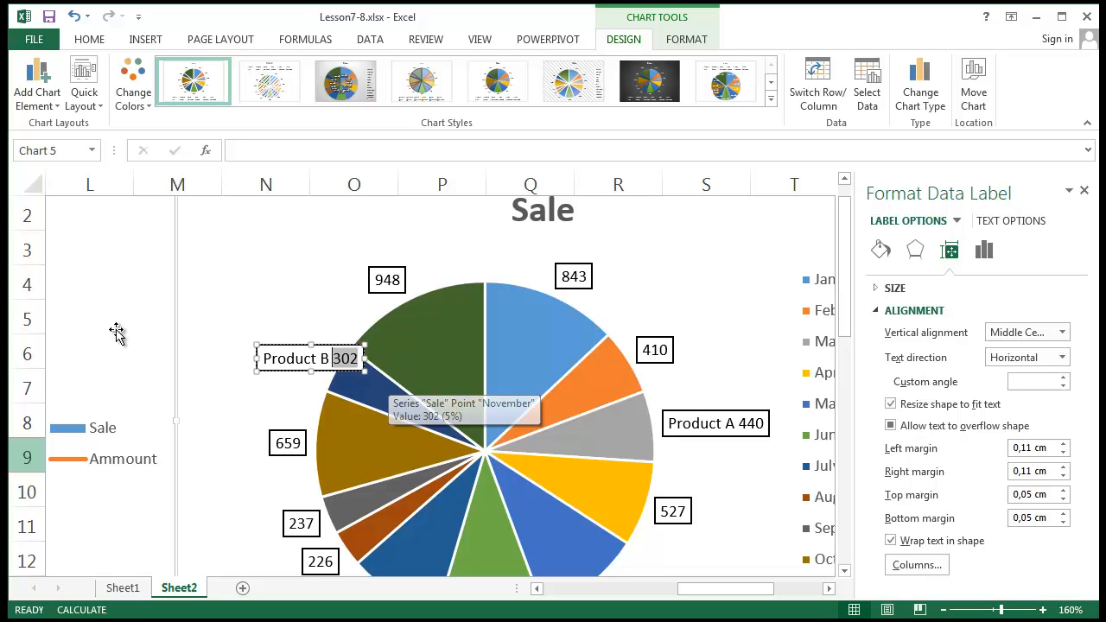
click(212, 269)
Step: Review all four charts beside the data table and look through the 2-D and 3-D area chart types without inserting one
scroll(209, 273, down, 5)
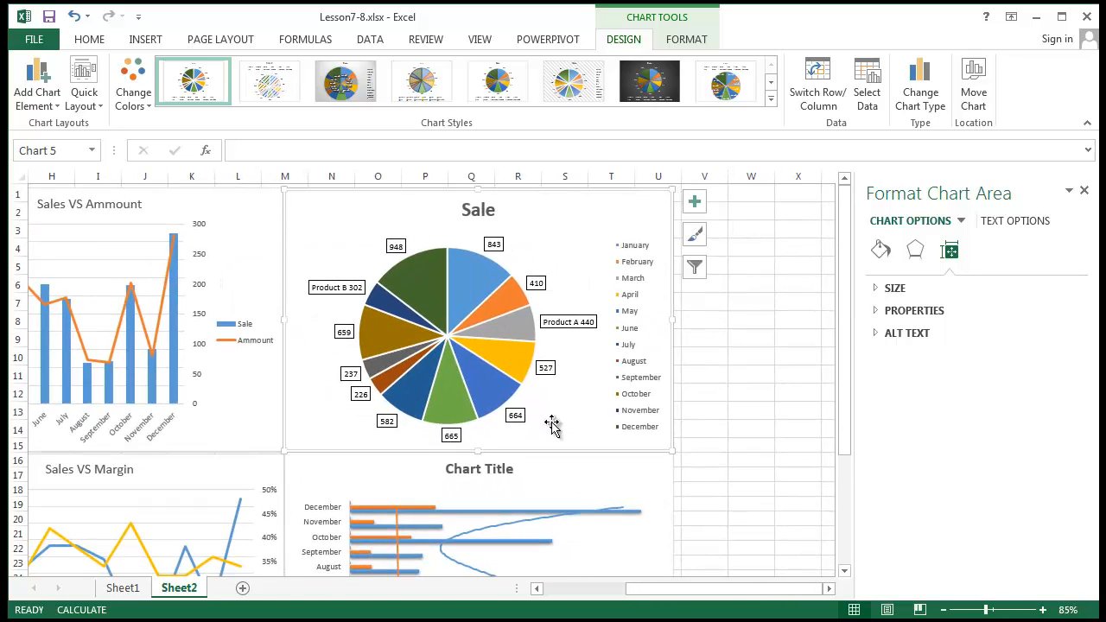
scroll(528, 501, down, 3)
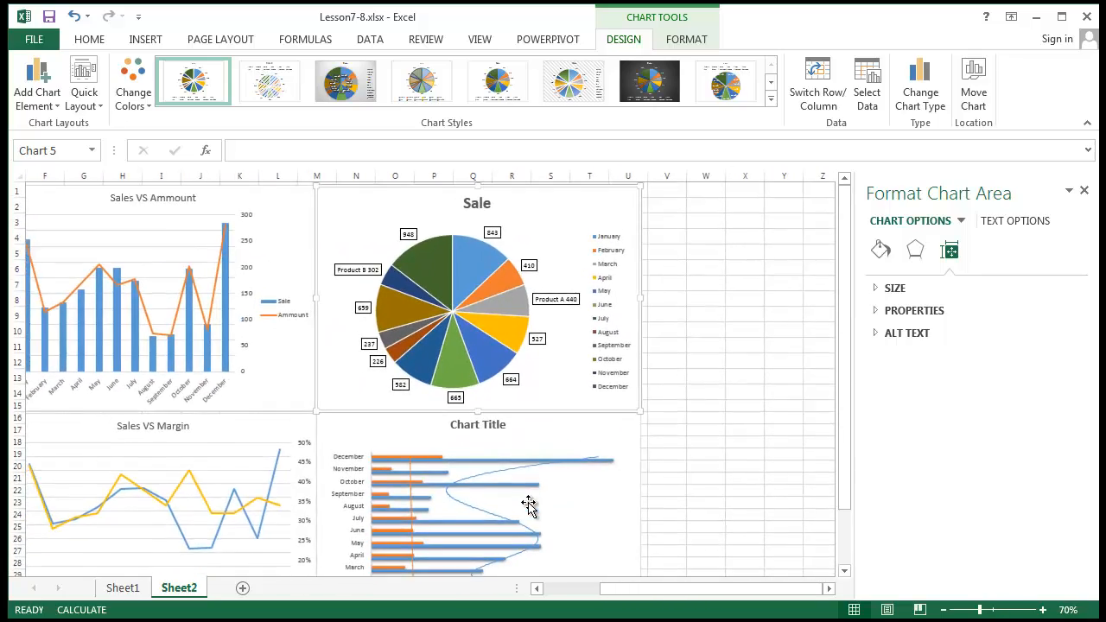
scroll(505, 419, up, 1)
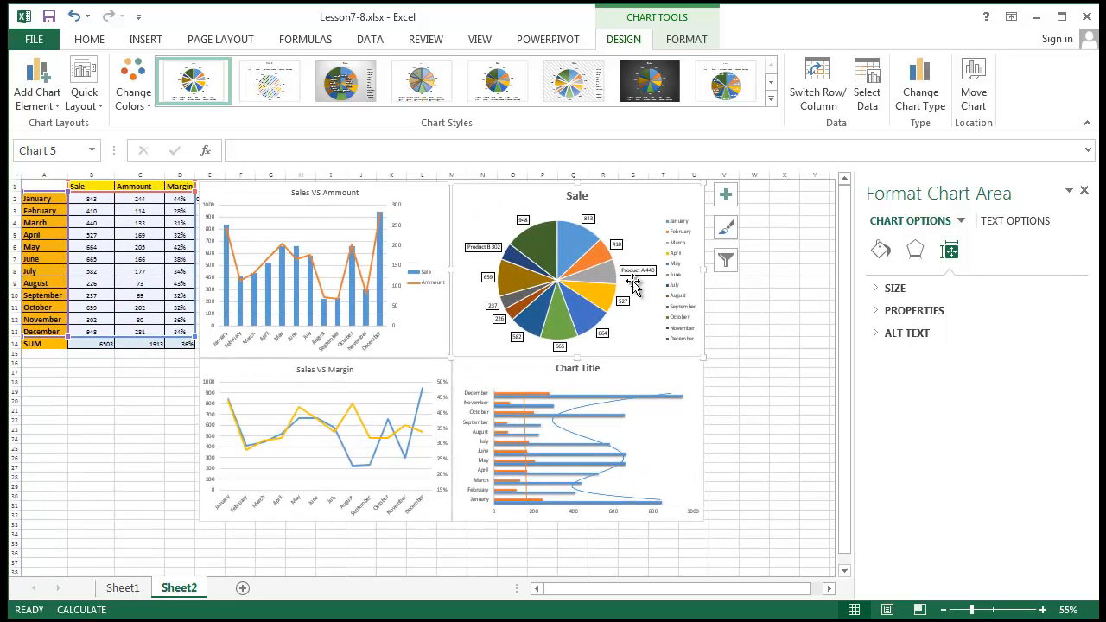
click(764, 356)
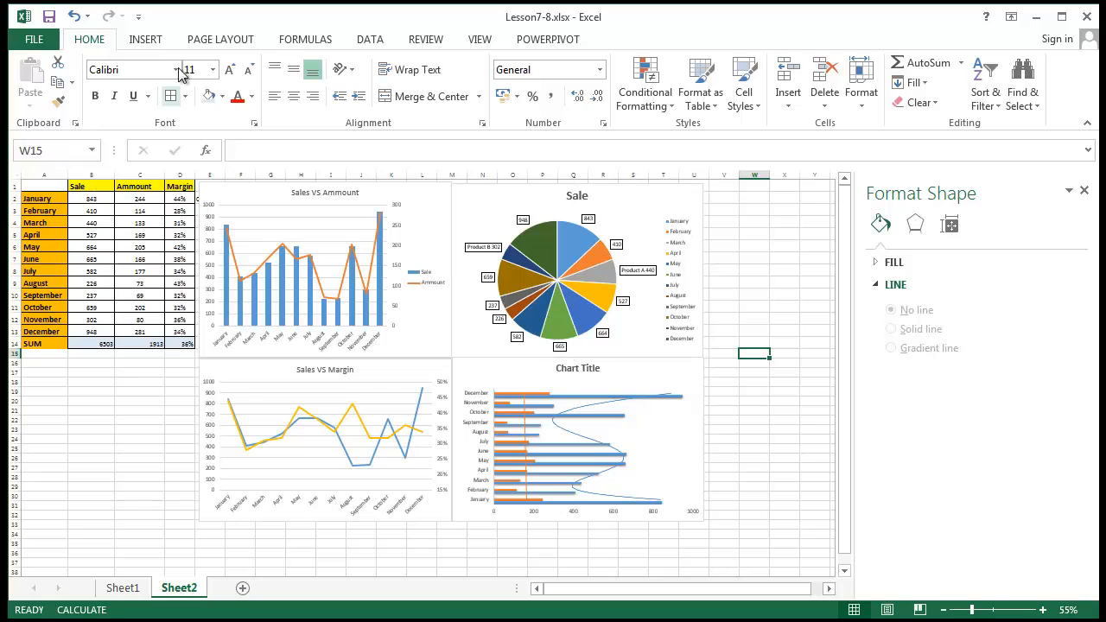
click(154, 41)
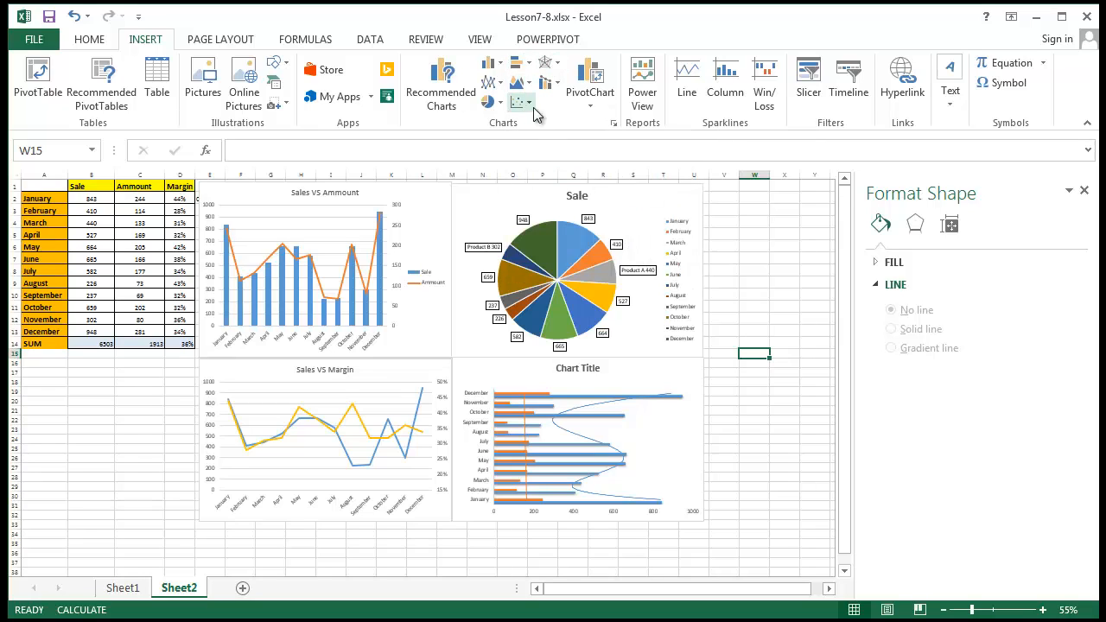
click(519, 83)
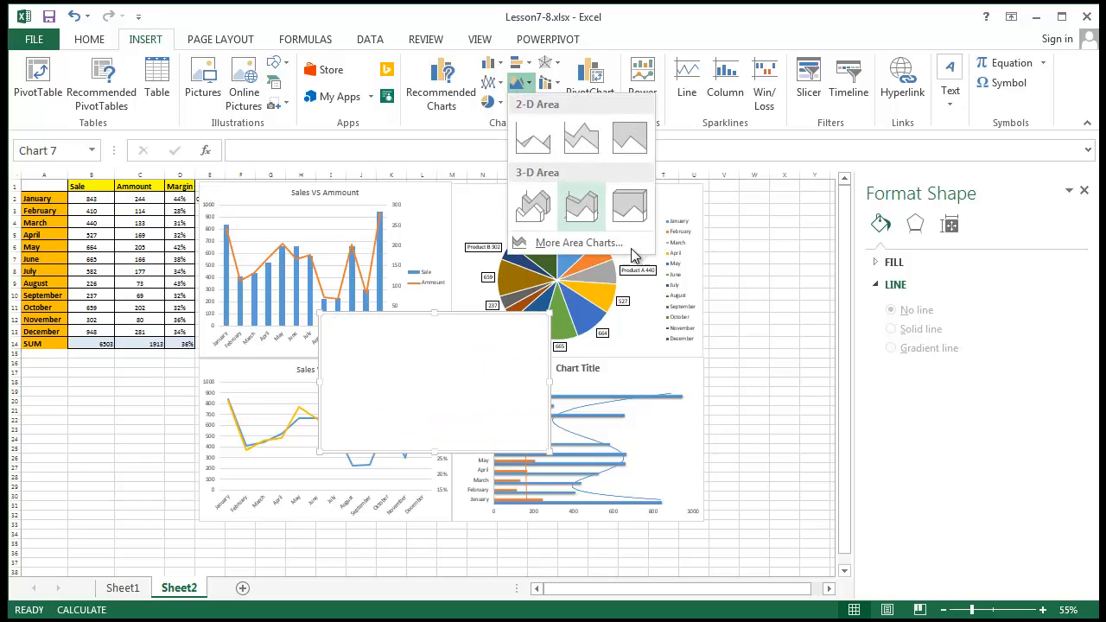
click(753, 352)
click(754, 391)
click(22, 420)
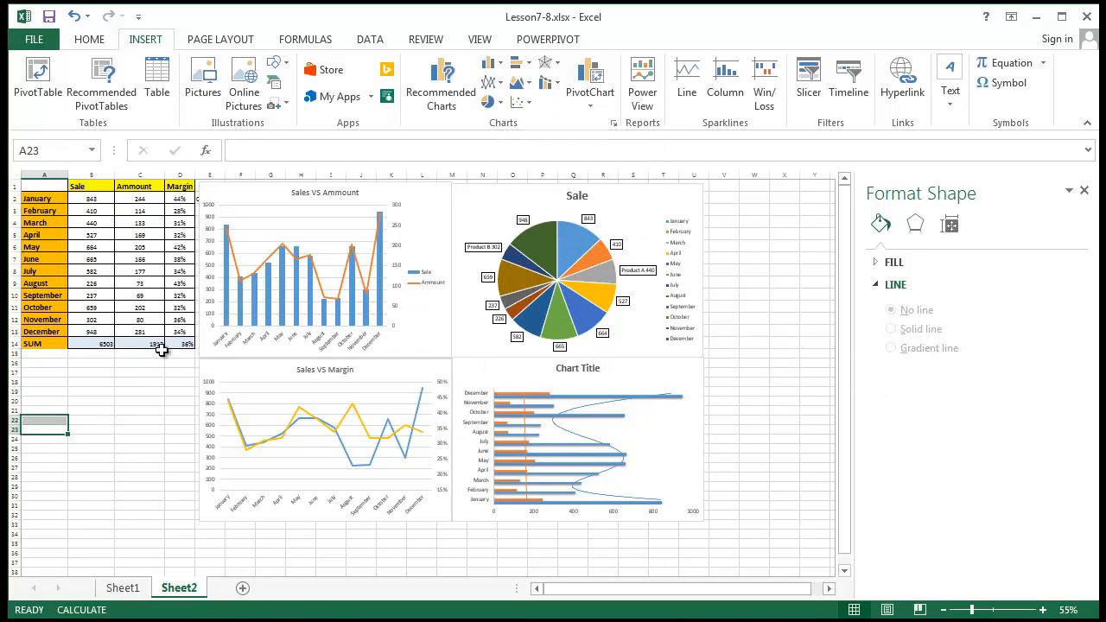
Step: Copy the monthly table A1:D14, including its SUM row, to cell A1 of a new worksheet
drag(177, 343, 37, 193)
right_click(37, 193)
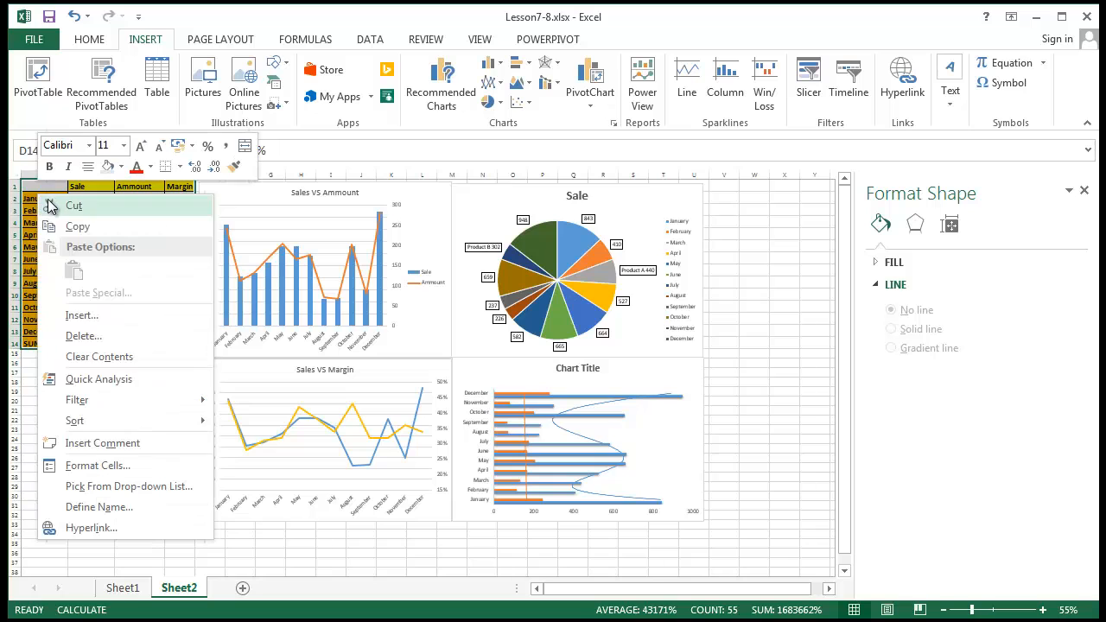
click(54, 226)
click(243, 588)
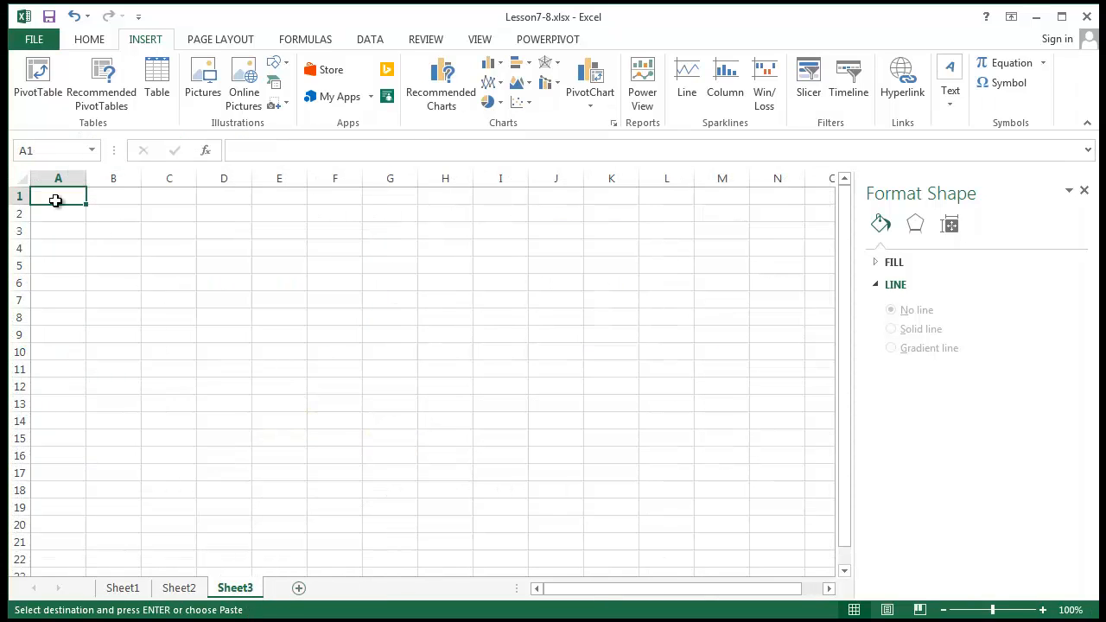
key(ctrl+v)
click(437, 387)
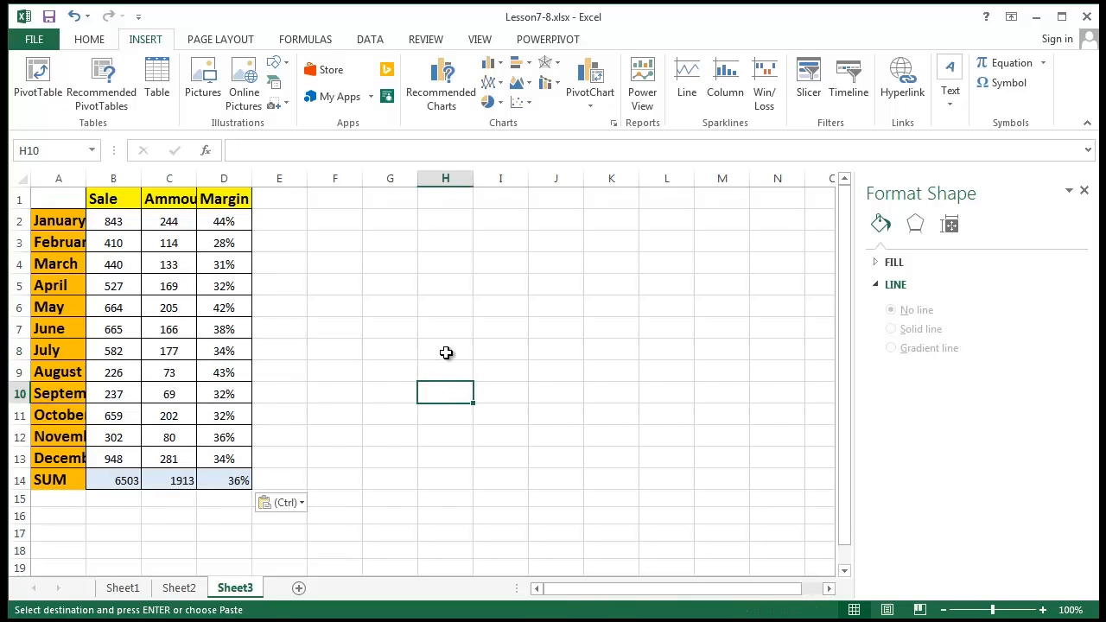
scroll(446, 353, down, 1)
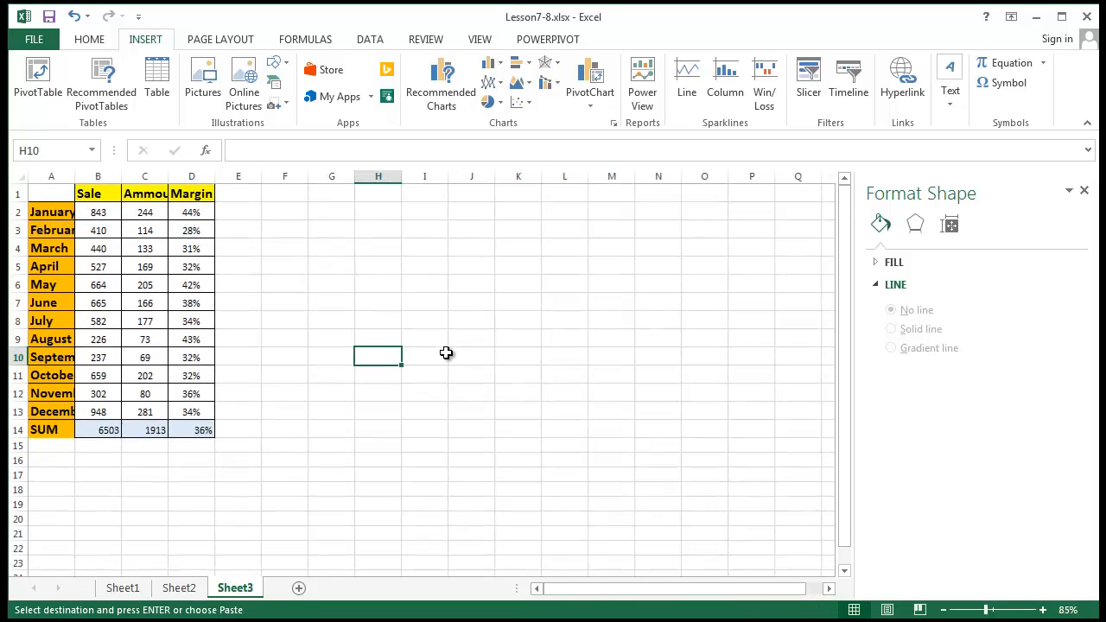
Step: Insert a 2-D area chart from A1:D13 and place it directly beside the top of the data table
click(519, 90)
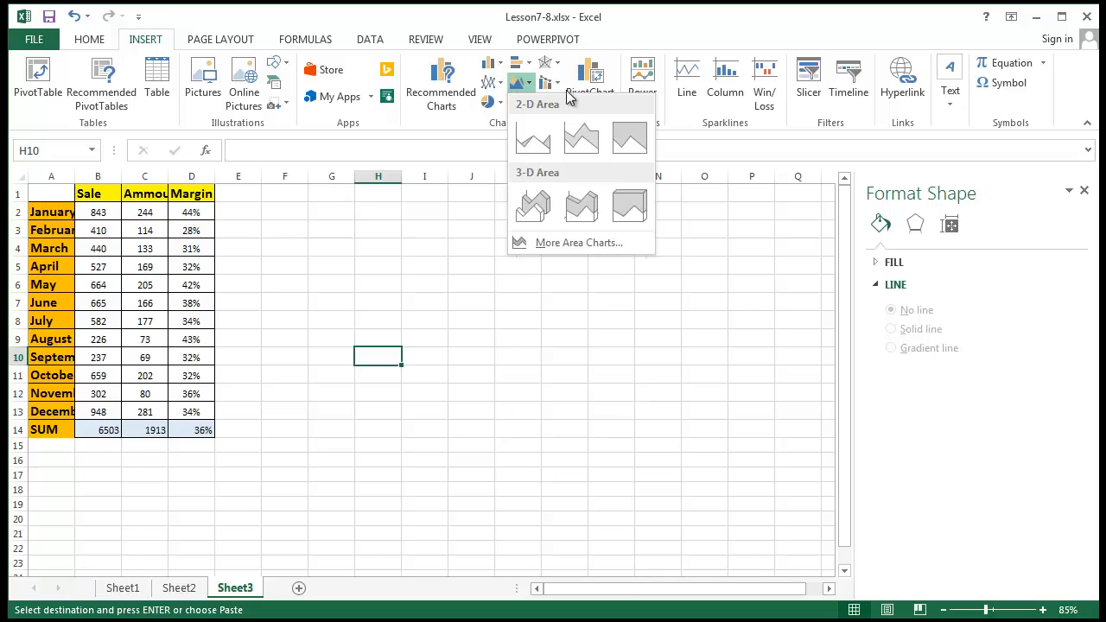
click(311, 298)
drag(51, 194, 192, 411)
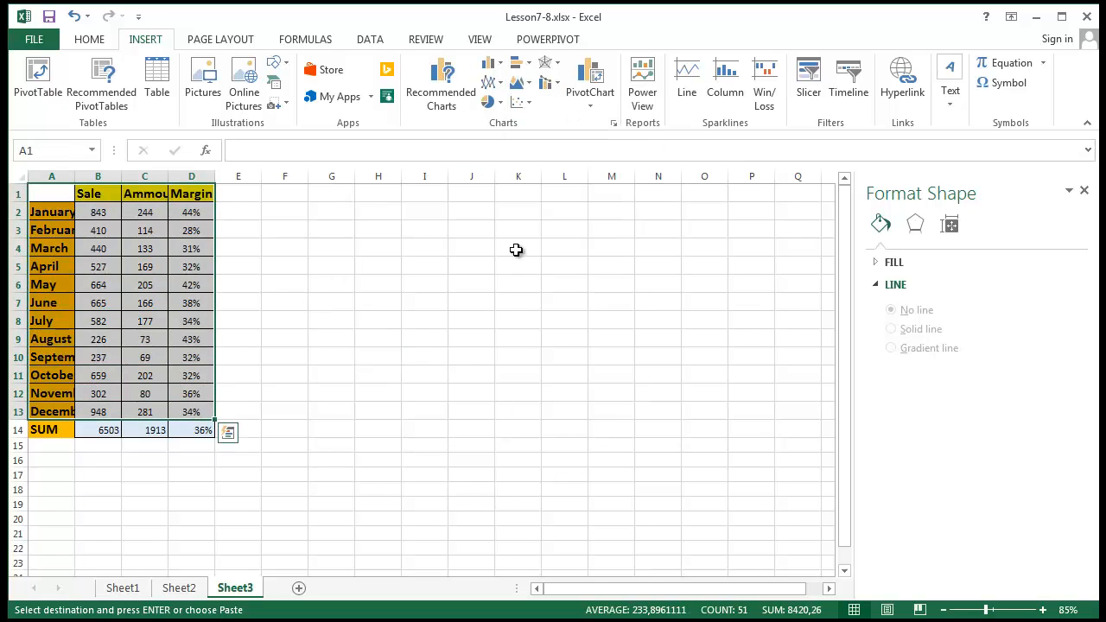
click(521, 82)
click(534, 147)
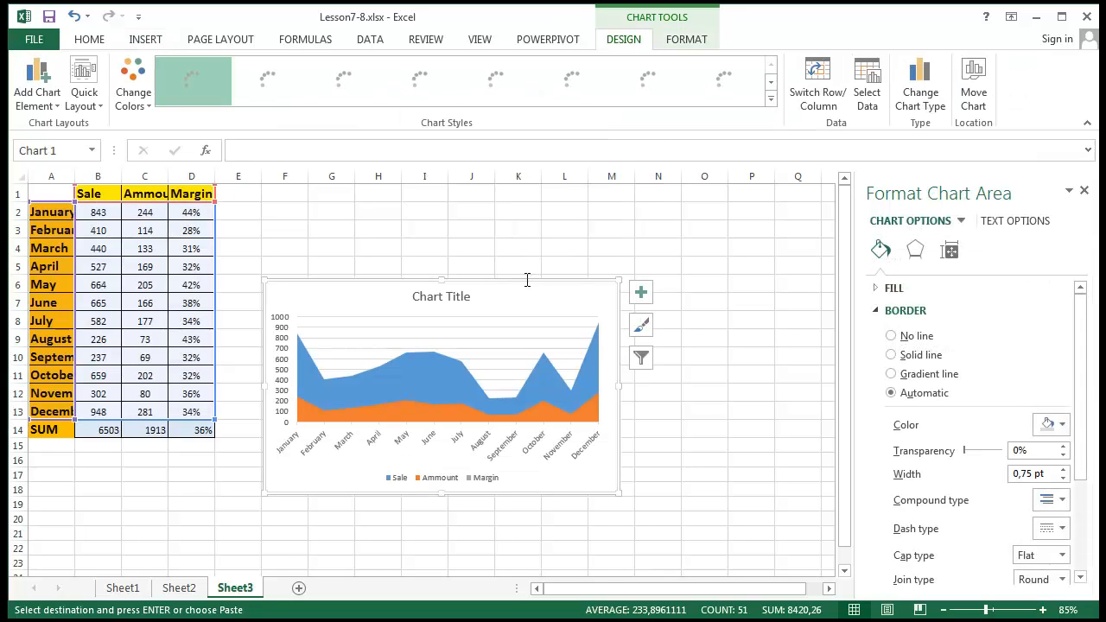
drag(495, 283, 447, 190)
click(611, 301)
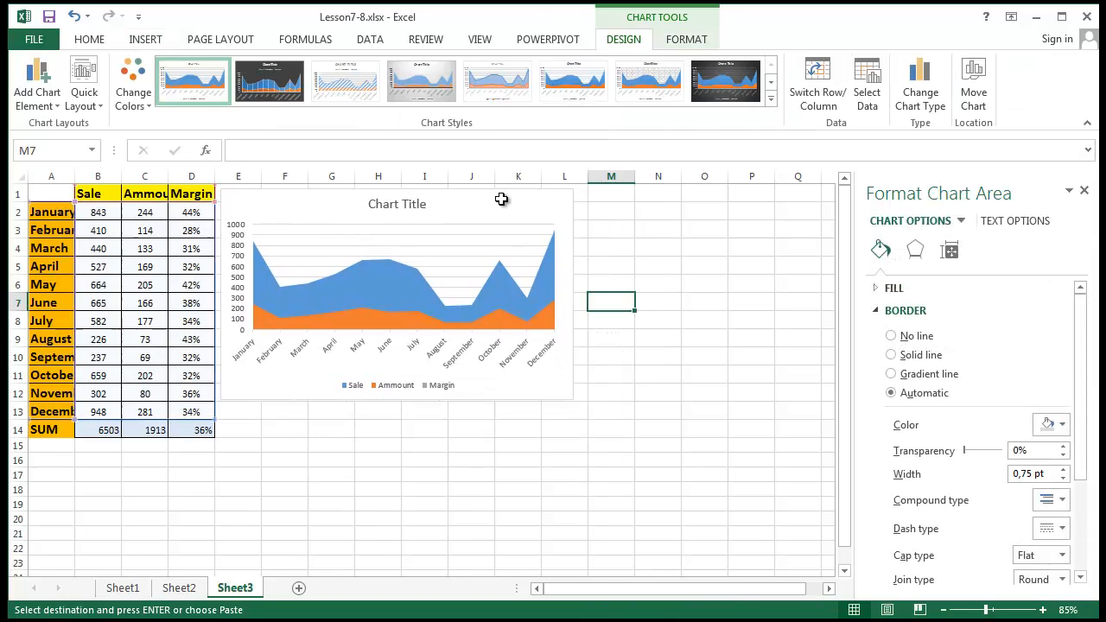
Step: Insert a markers-only scatter chart from A1:D13 and place it directly below the area chart
drag(53, 197, 195, 413)
click(144, 39)
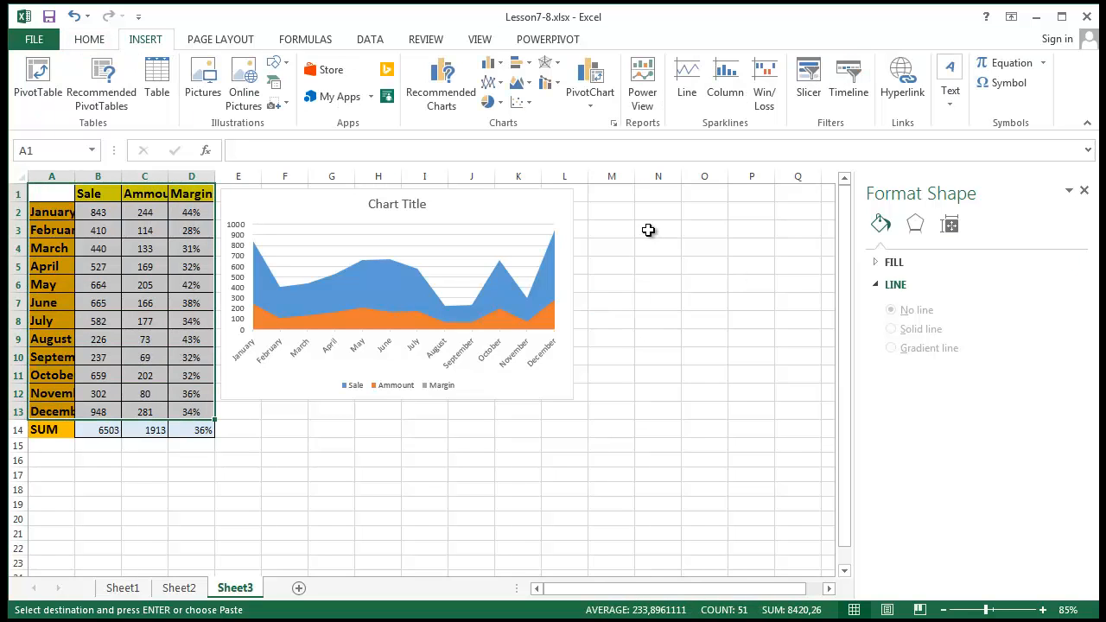
click(518, 106)
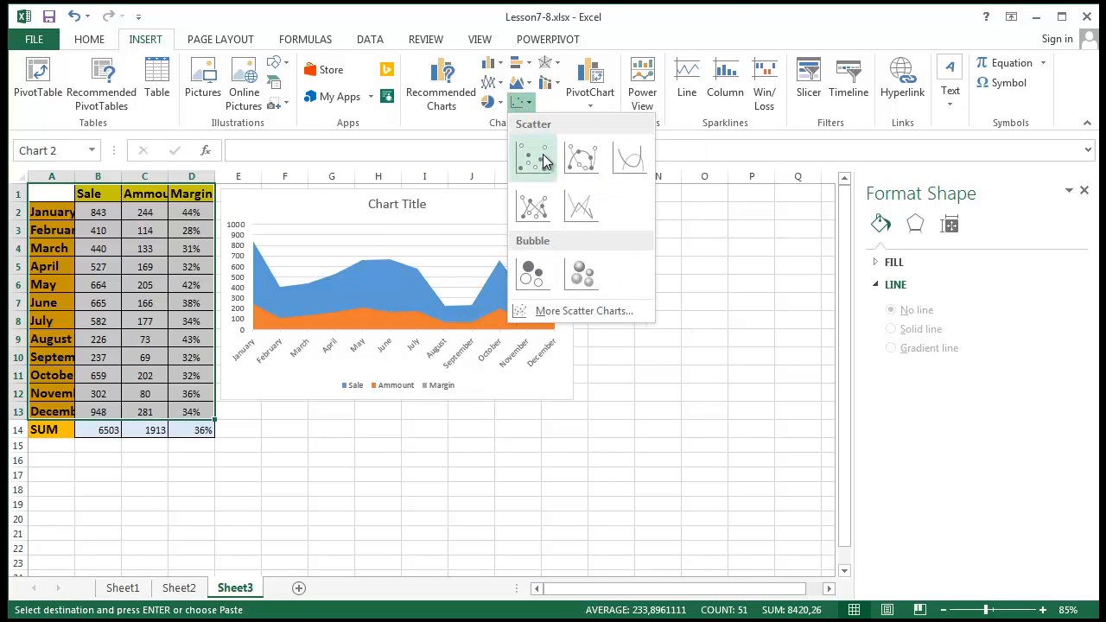
click(564, 160)
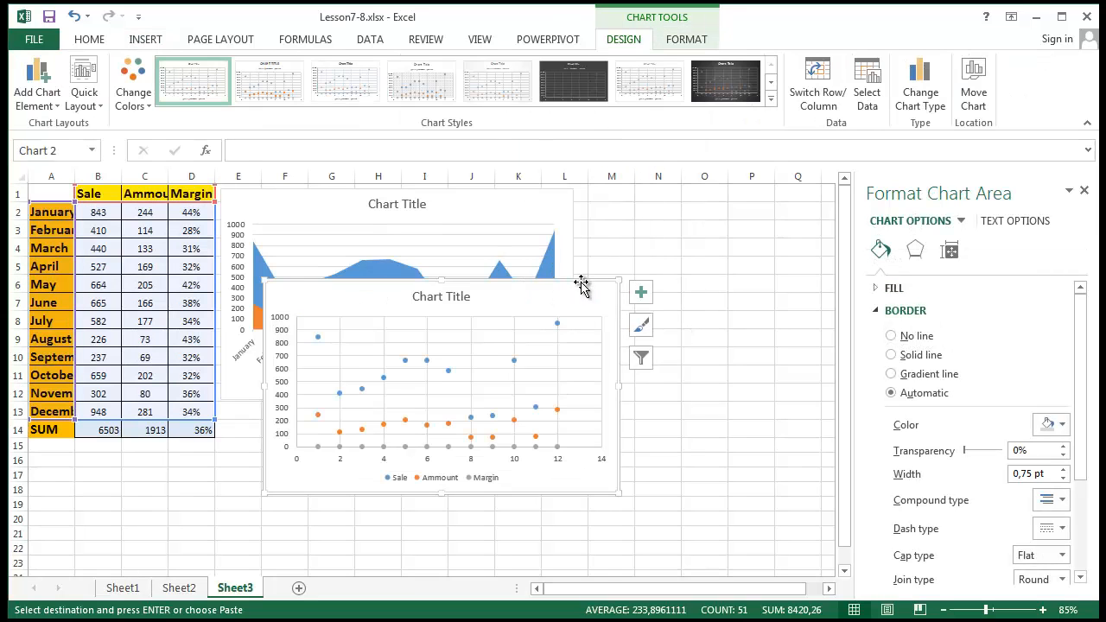
click(795, 272)
click(574, 285)
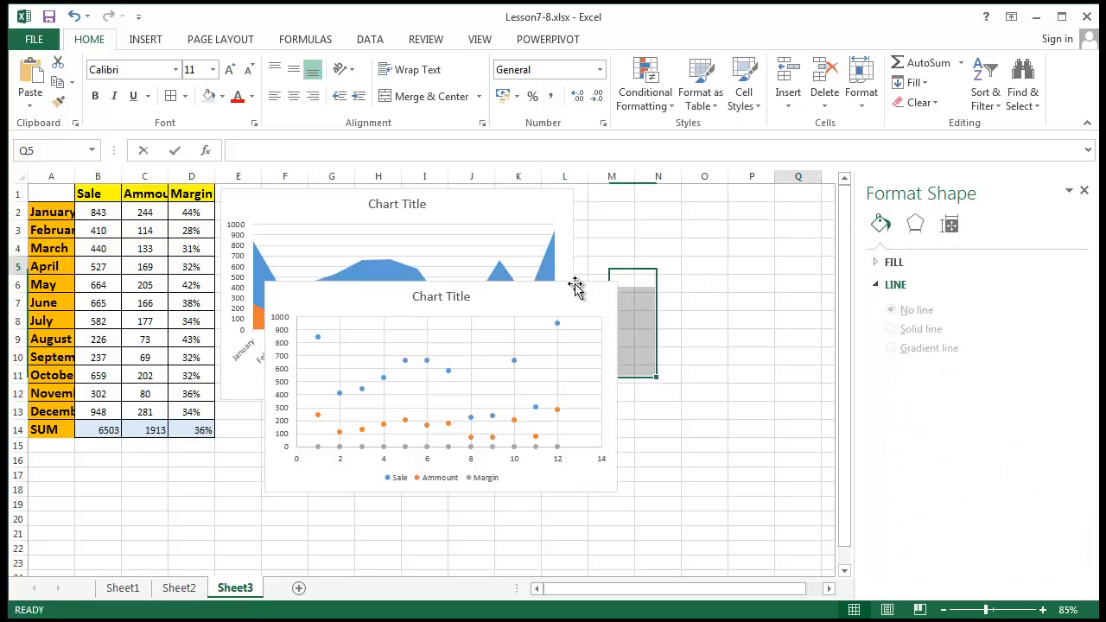
drag(547, 383, 531, 397)
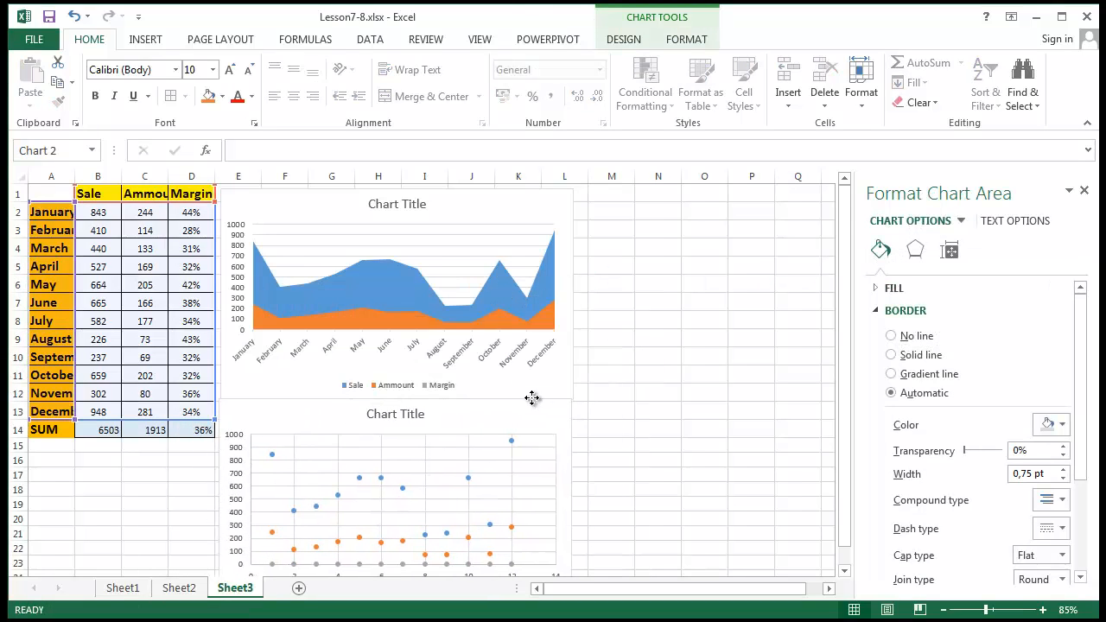
click(654, 364)
click(699, 405)
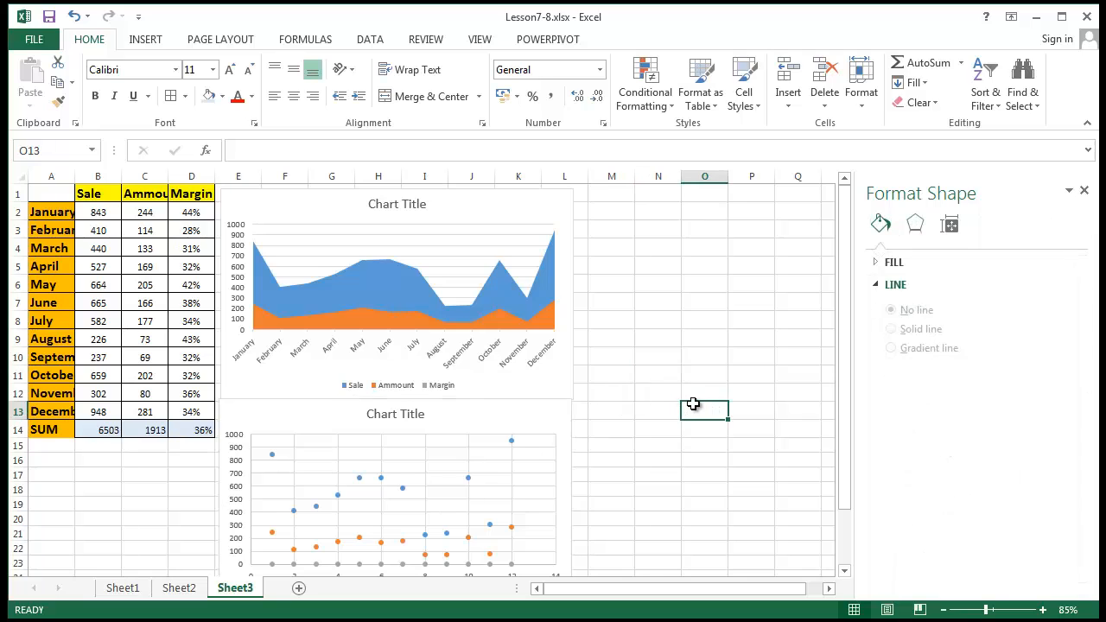
click(705, 318)
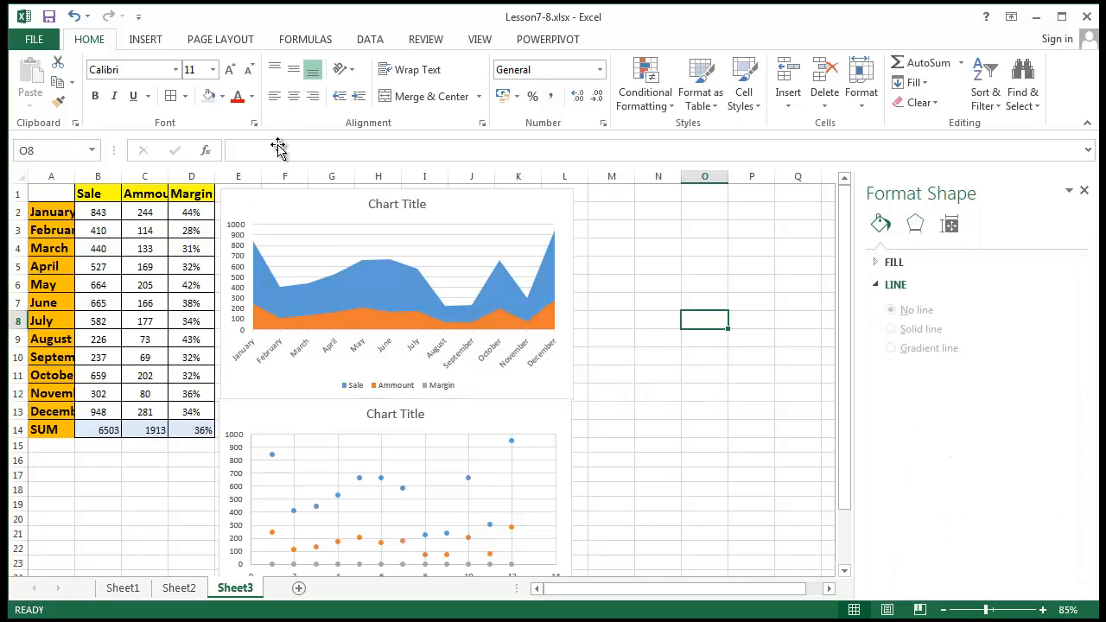
Step: Insert a wireframe 3-D surface chart from A1:D13 and place it beside the area chart, level with its top edge
drag(52, 193, 189, 410)
click(156, 41)
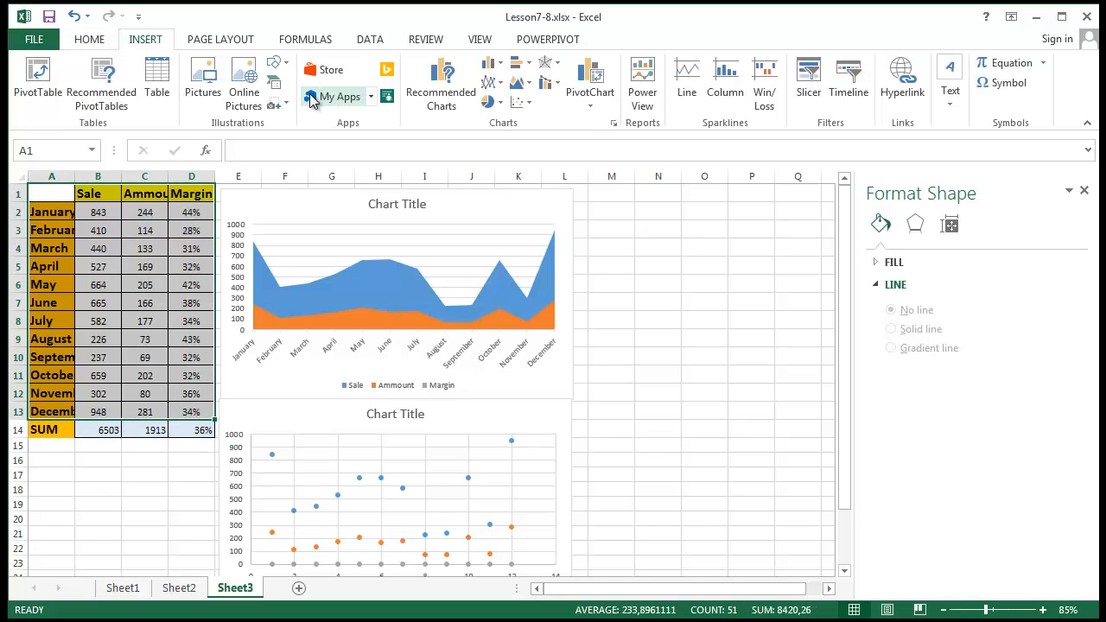
click(553, 70)
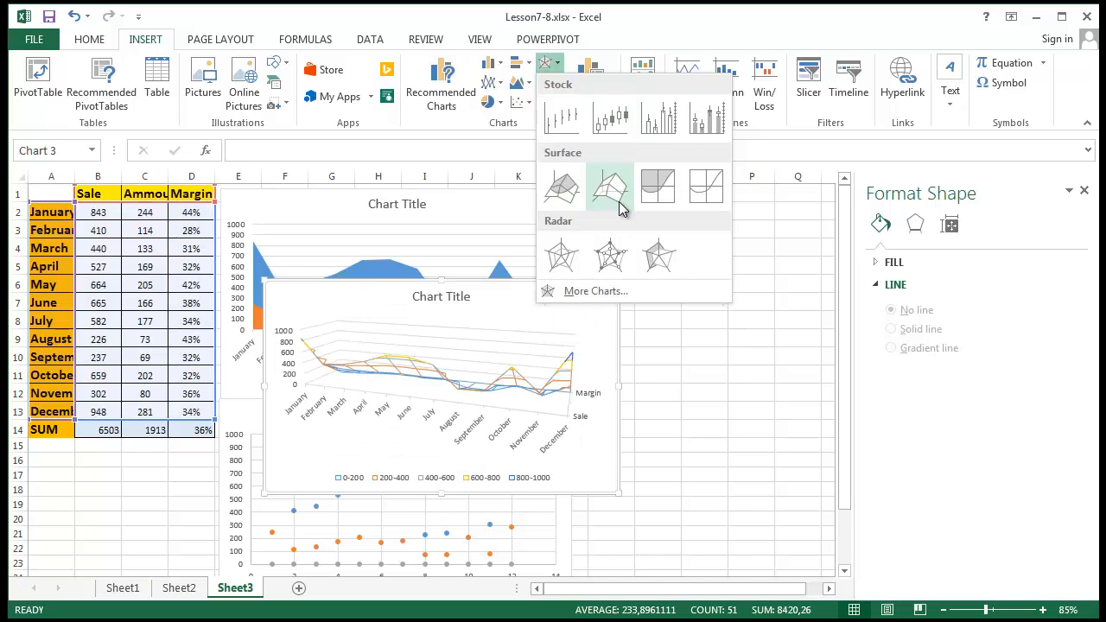
click(675, 314)
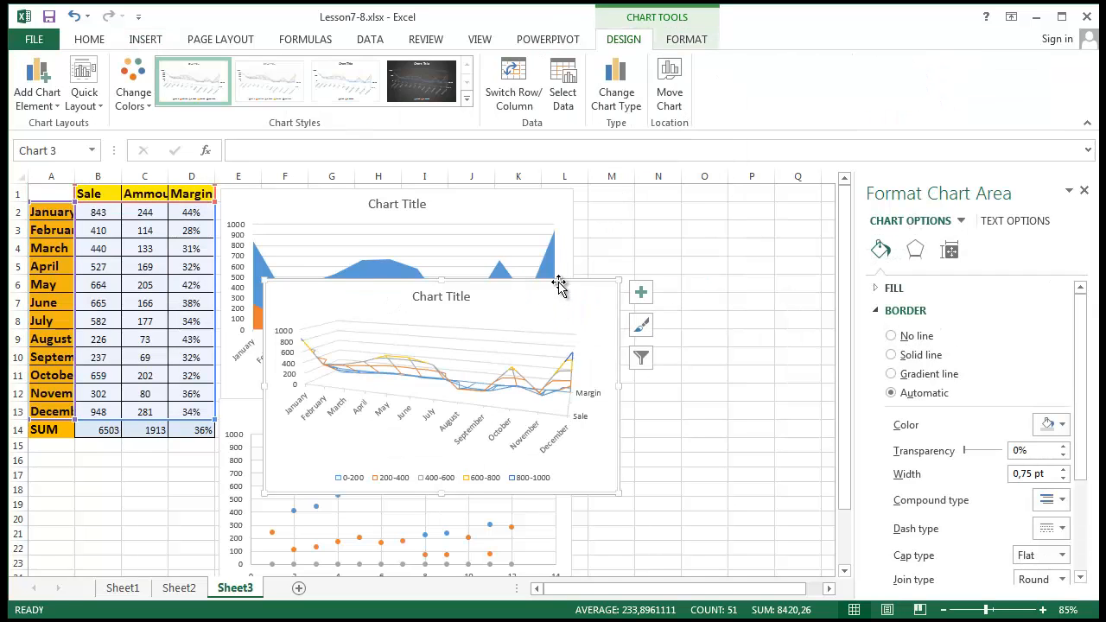
mouse_move(561, 290)
mouse_down()
mouse_move(785, 234)
mouse_move(848, 207)
mouse_move(666, 195)
mouse_move(682, 188)
mouse_up()
click(745, 460)
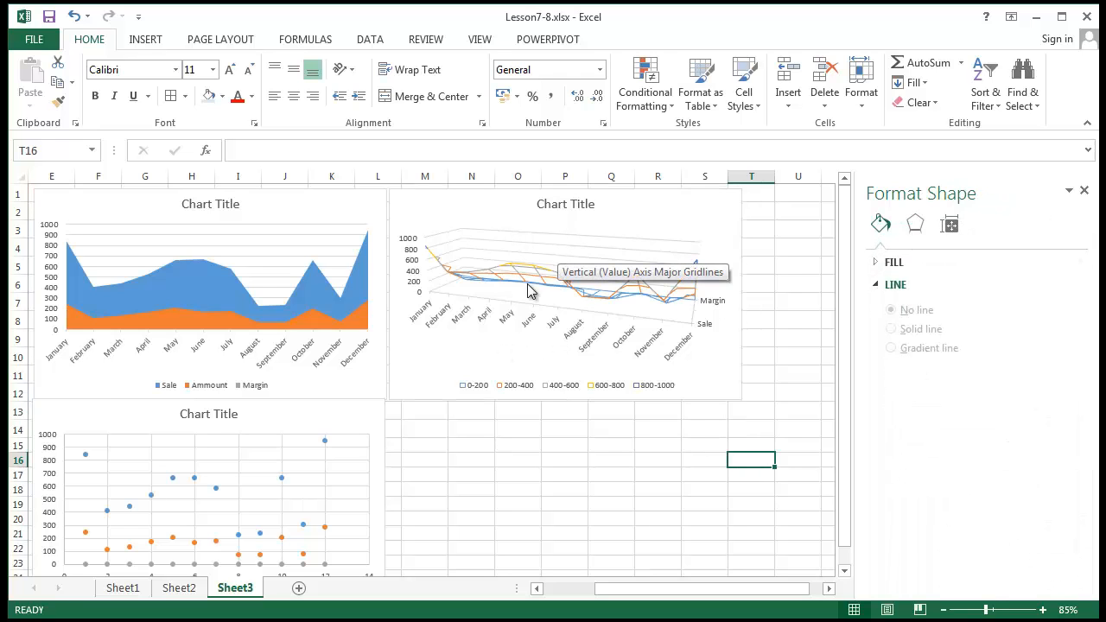
Step: Examine the wireframe surface chart up close, review the three charts together and look through the combo chart types
ctrl+scroll(629, 319, up, 5)
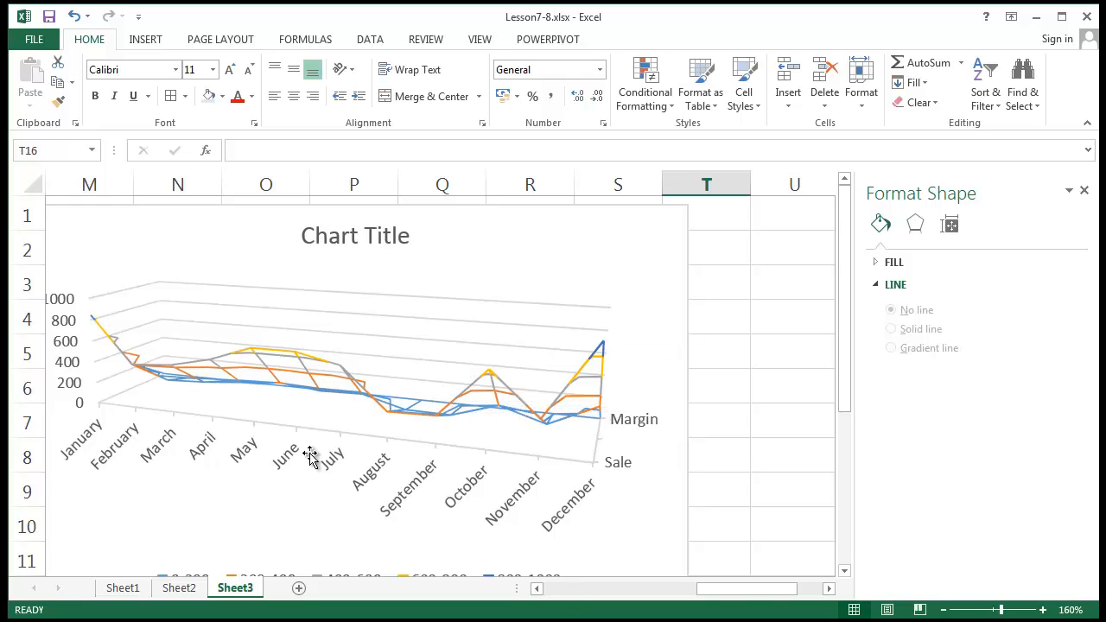
drag(737, 587, 718, 593)
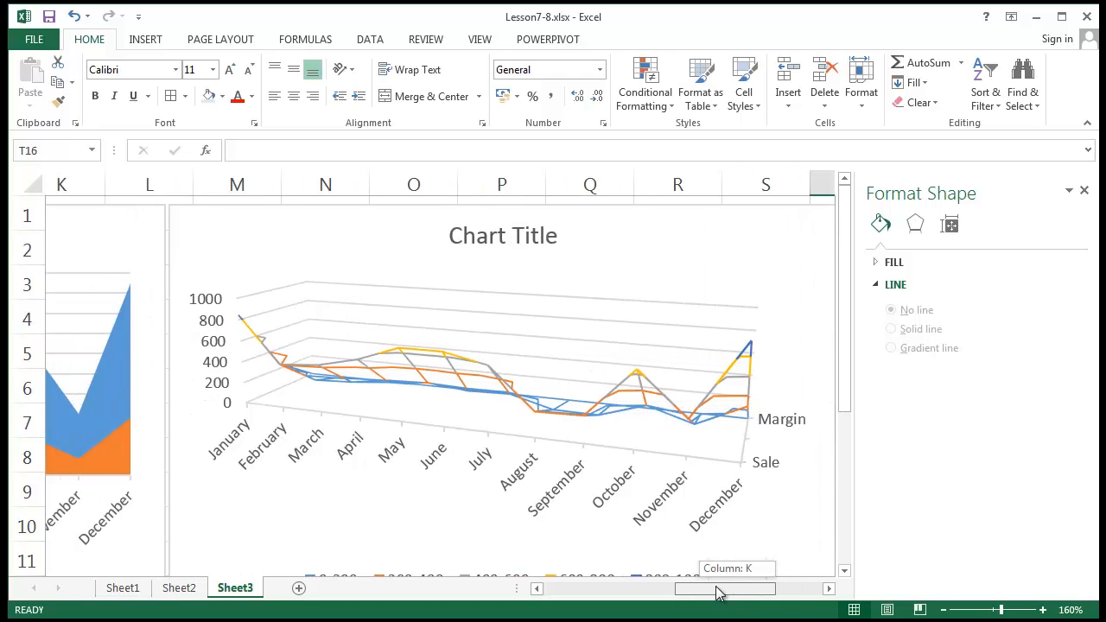
ctrl+scroll(512, 480, down, 6)
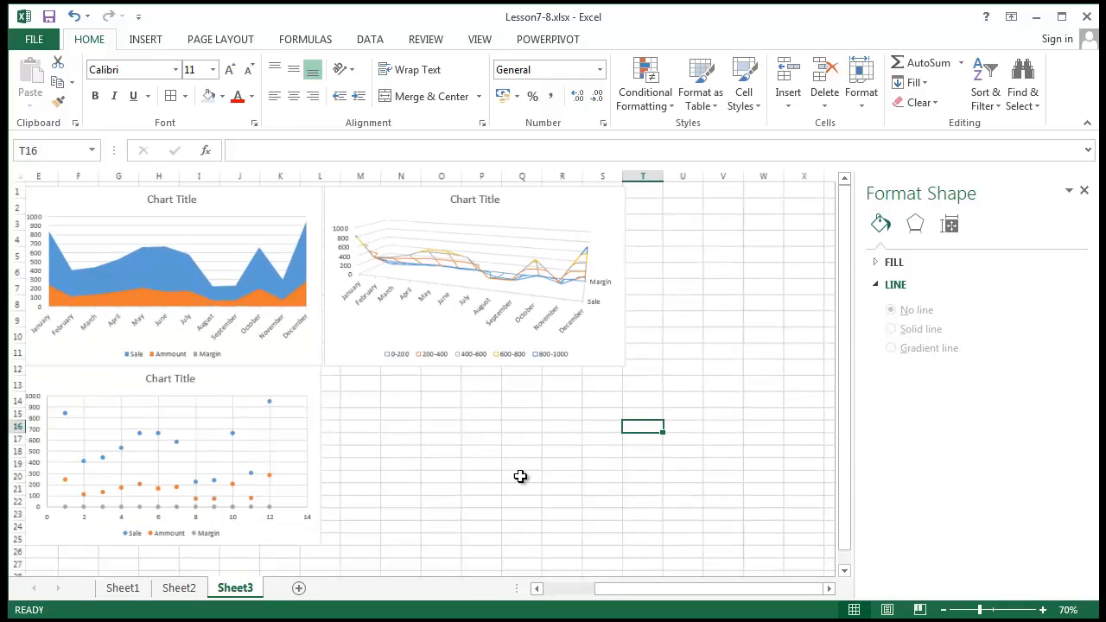
drag(798, 590, 765, 590)
click(630, 503)
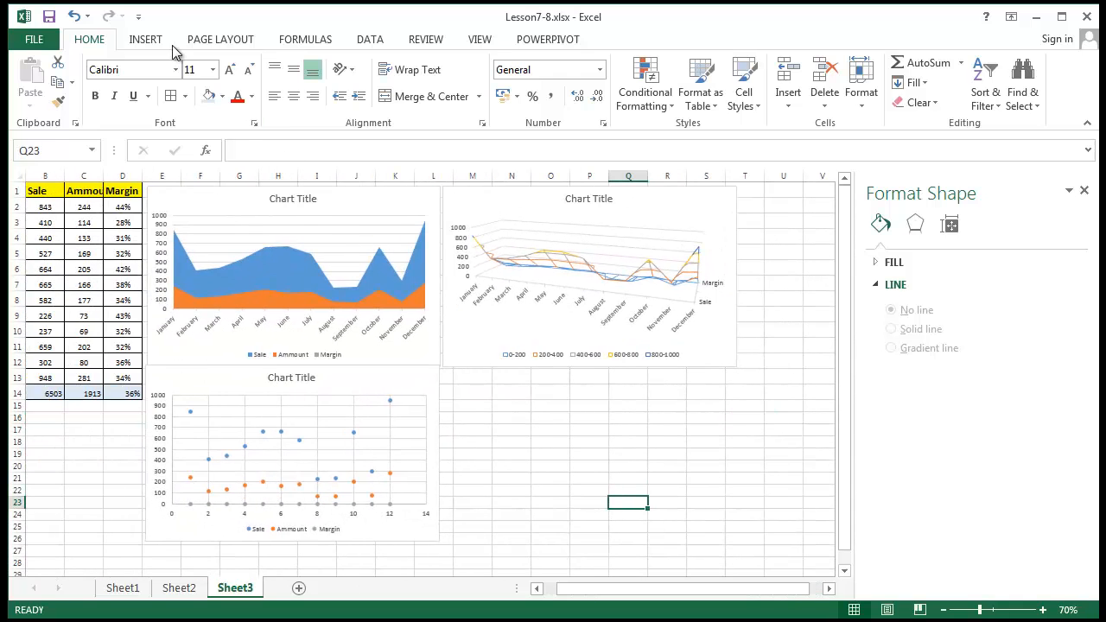
click(145, 40)
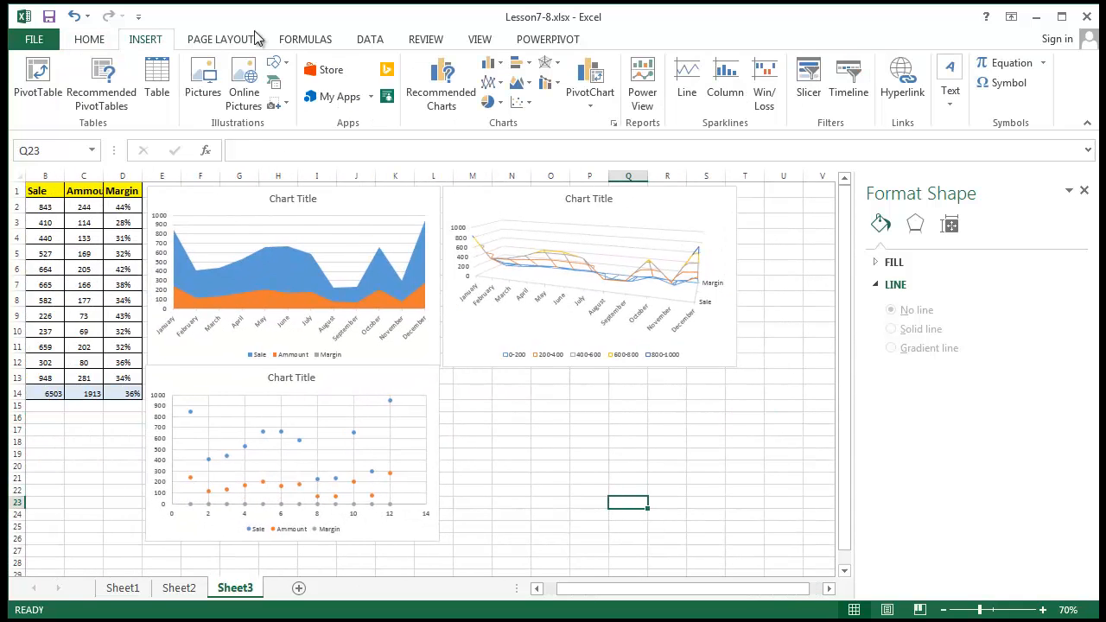
click(547, 89)
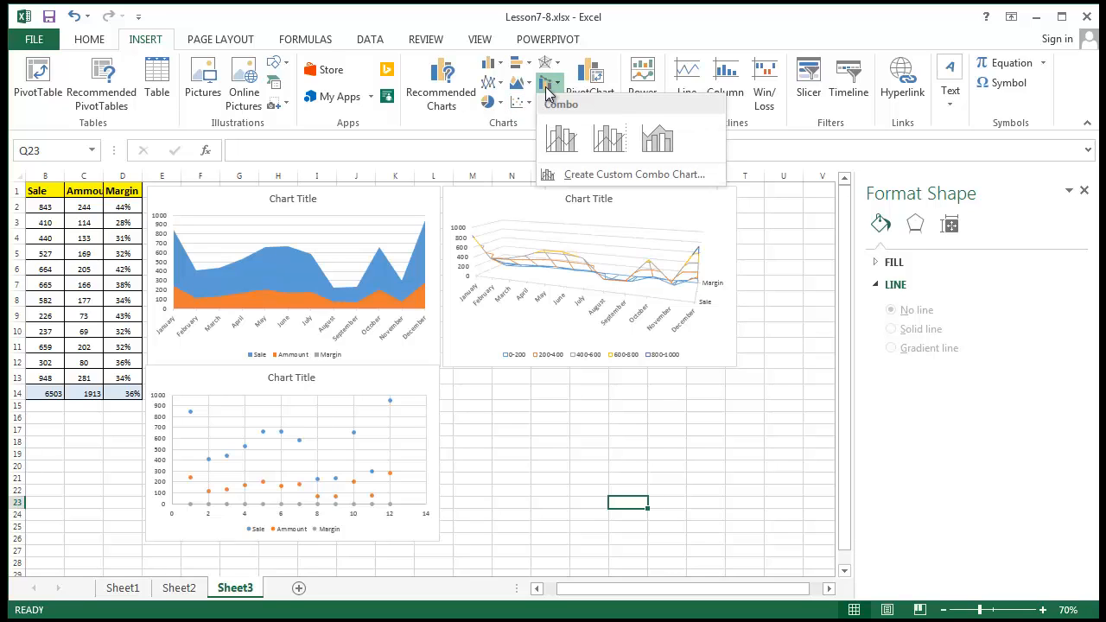
click(575, 473)
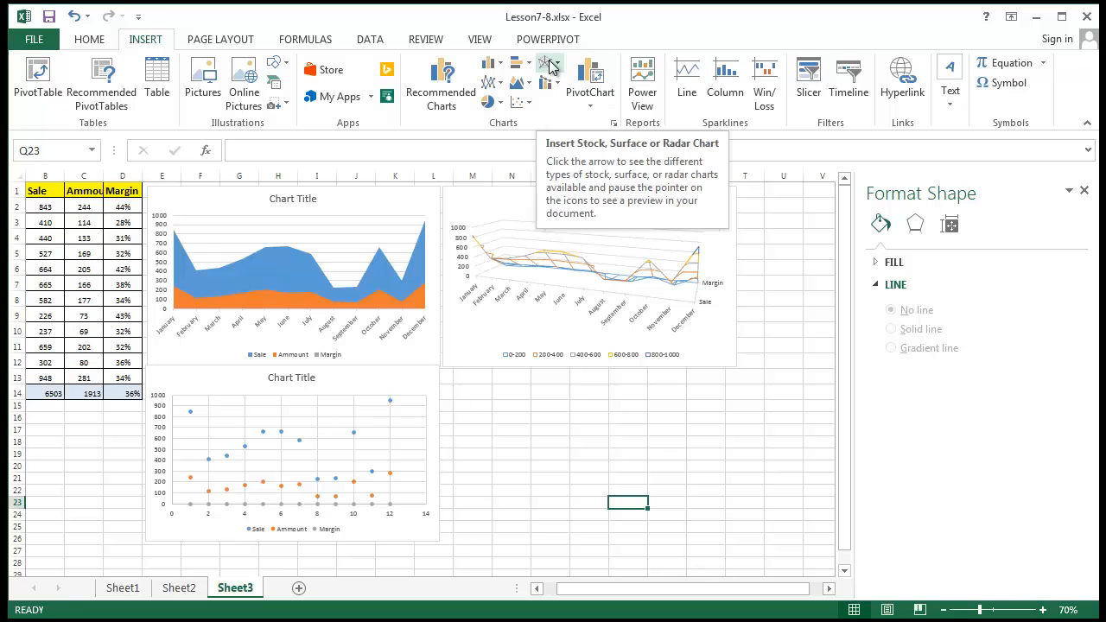
Step: Insert a radar chart from A1:D13 and fit it beside the scatter chart, below the surface chart
drag(94, 238, 93, 253)
drag(683, 588, 669, 588)
drag(44, 191, 161, 378)
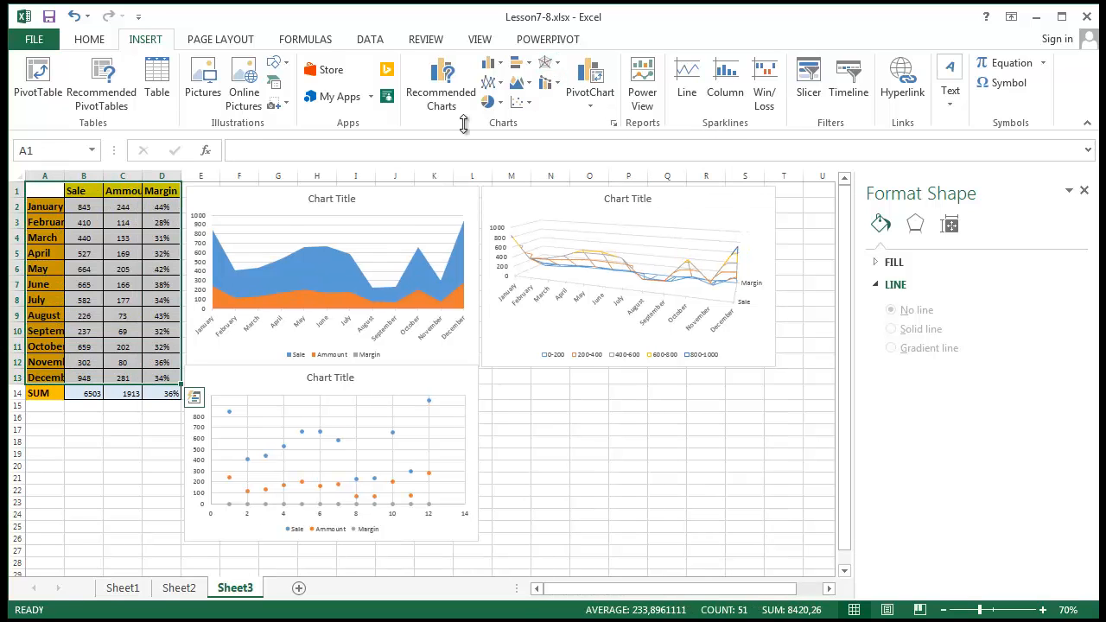
click(557, 64)
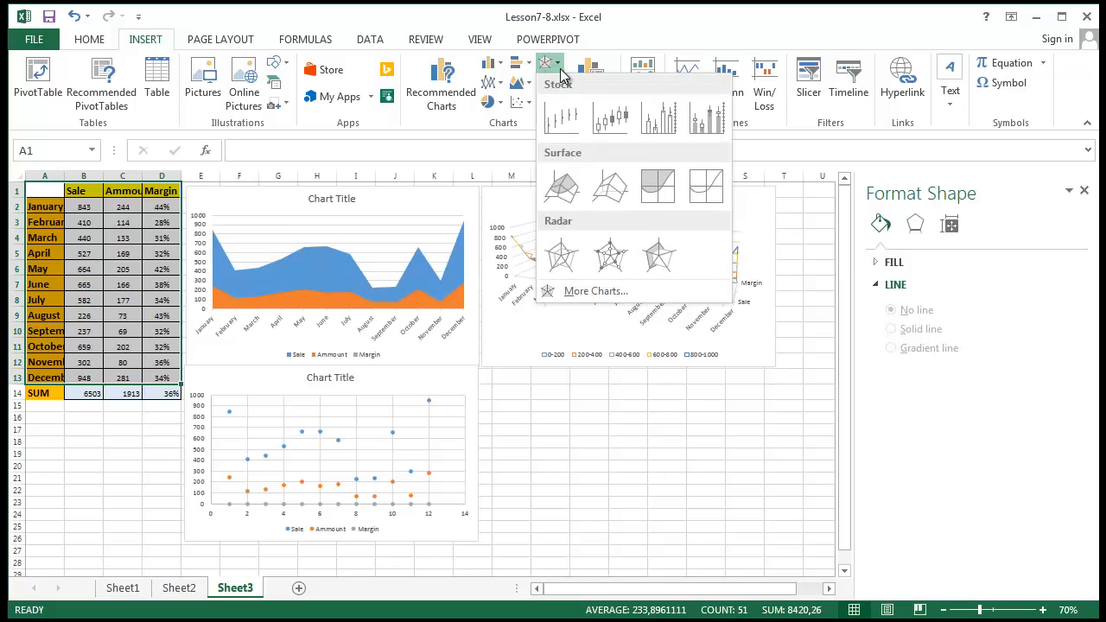
click(570, 269)
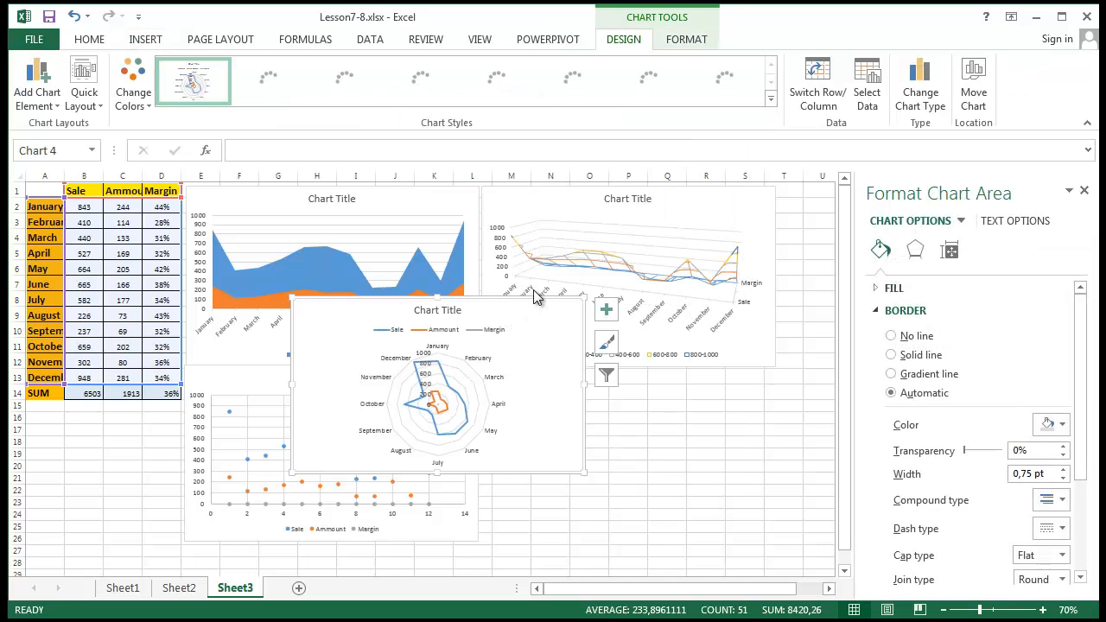
mouse_move(531, 304)
mouse_down()
mouse_move(738, 415)
mouse_move(731, 365)
mouse_move(716, 366)
mouse_up()
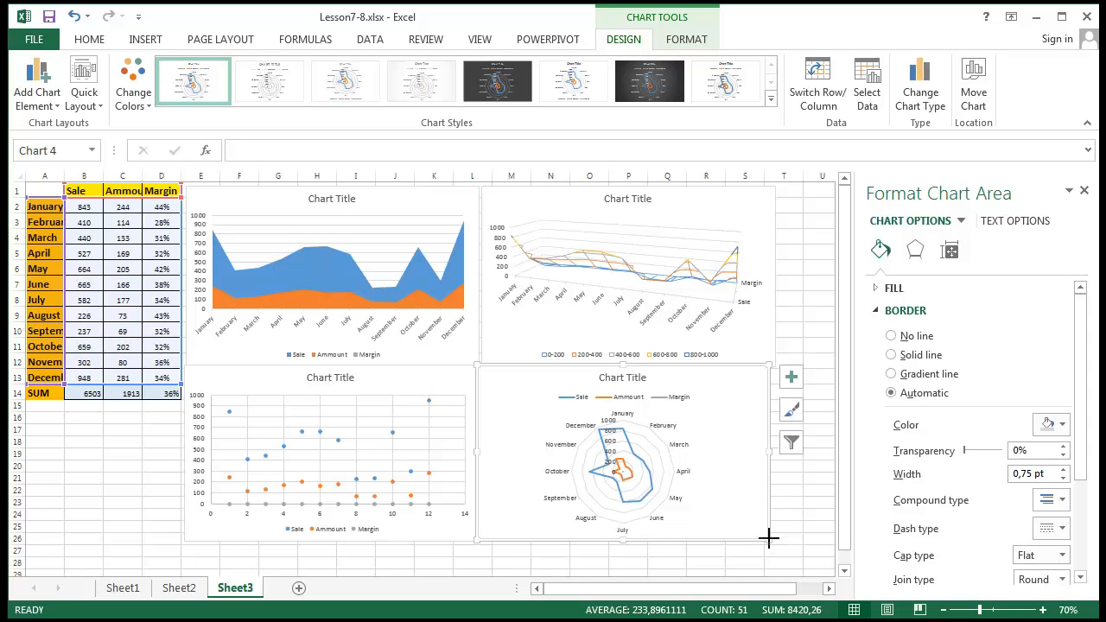
drag(768, 538, 766, 537)
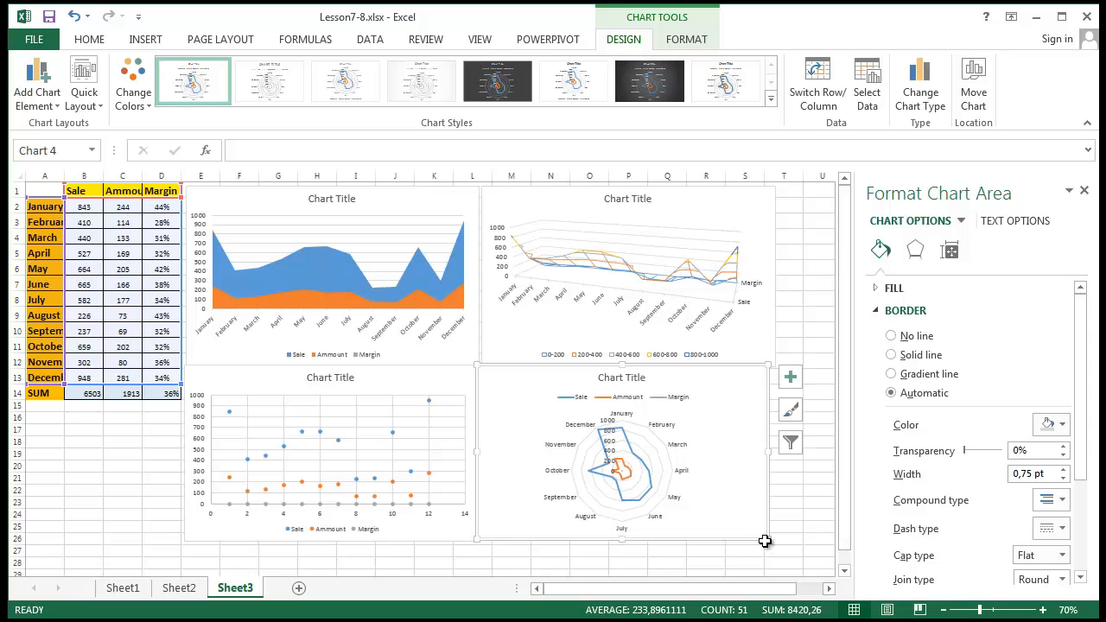
Step: Examine the radar chart's month axes and series up close, and review the four charts on Sheet2
scroll(739, 508, up, 3)
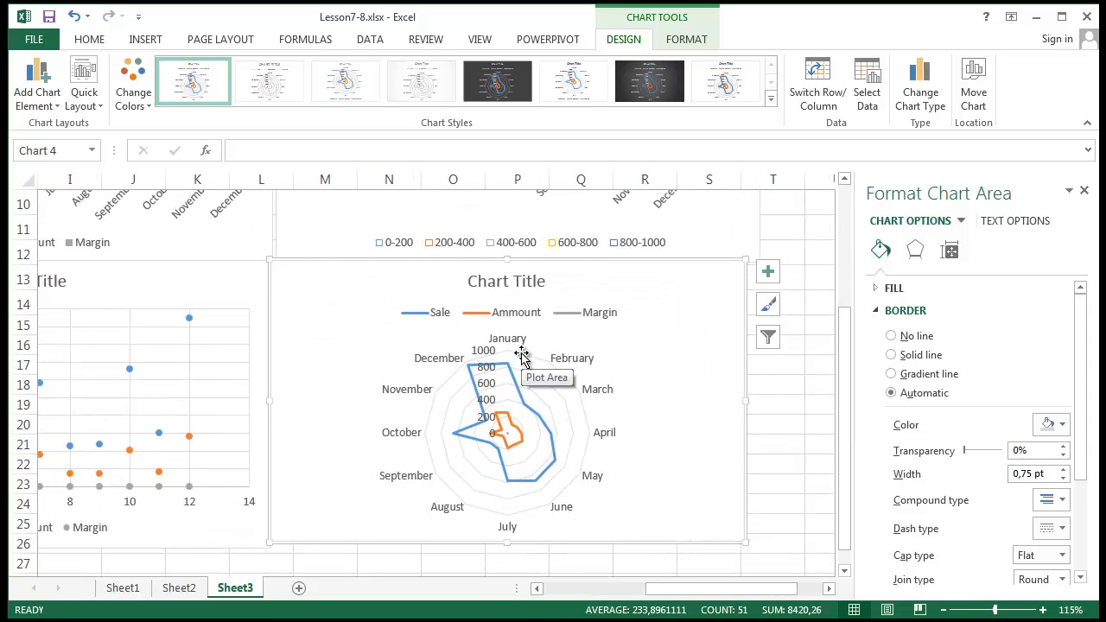
scroll(521, 356, down, 1)
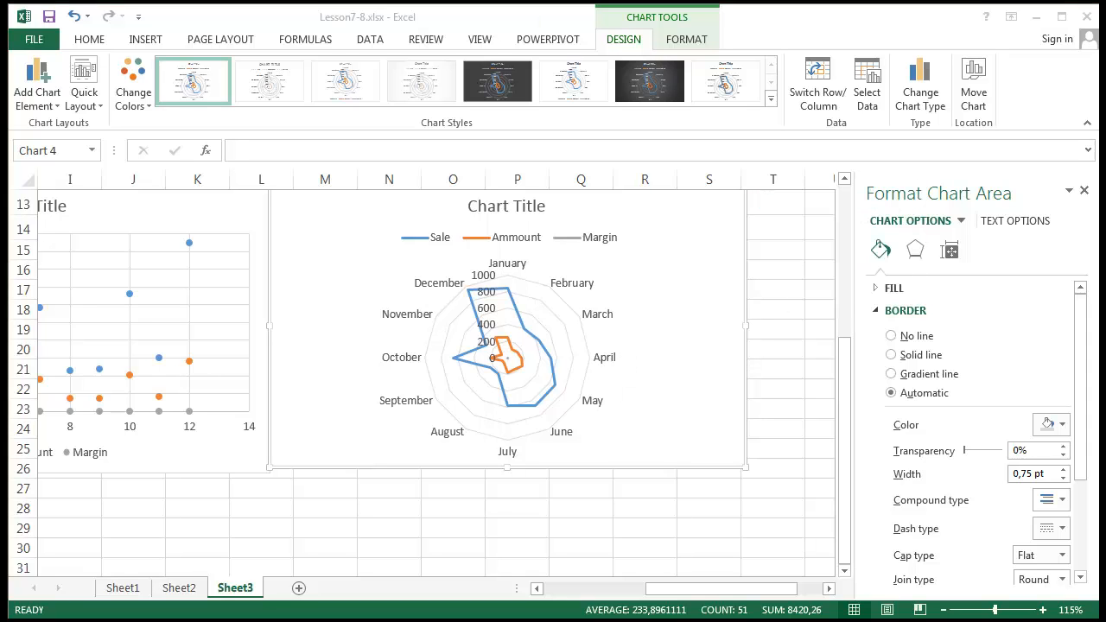
click(179, 587)
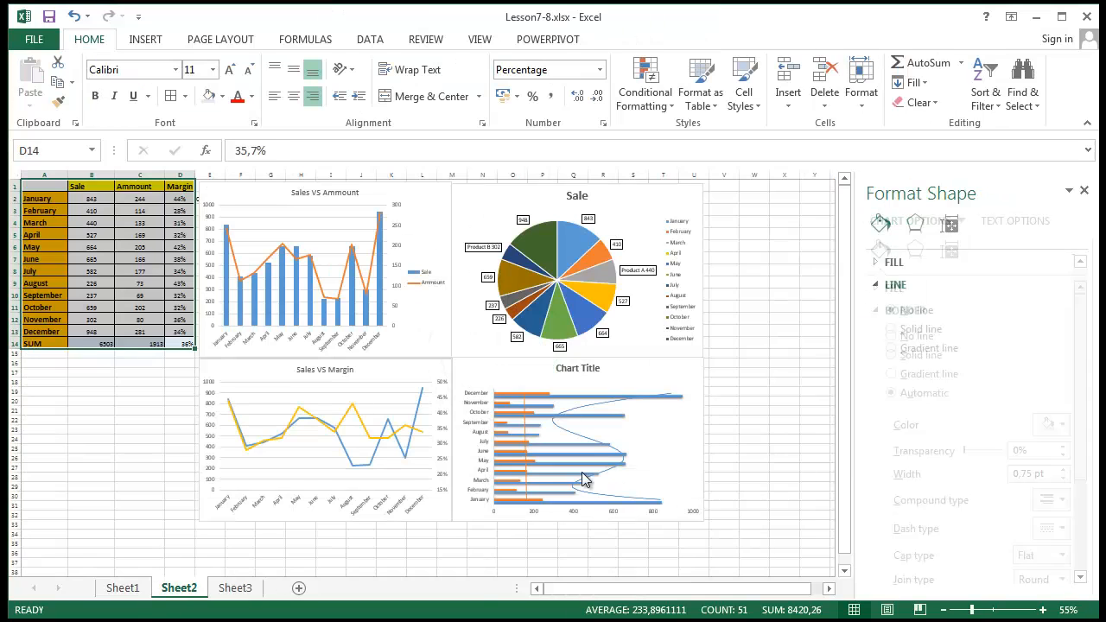
key(ctrl+q)
click(803, 458)
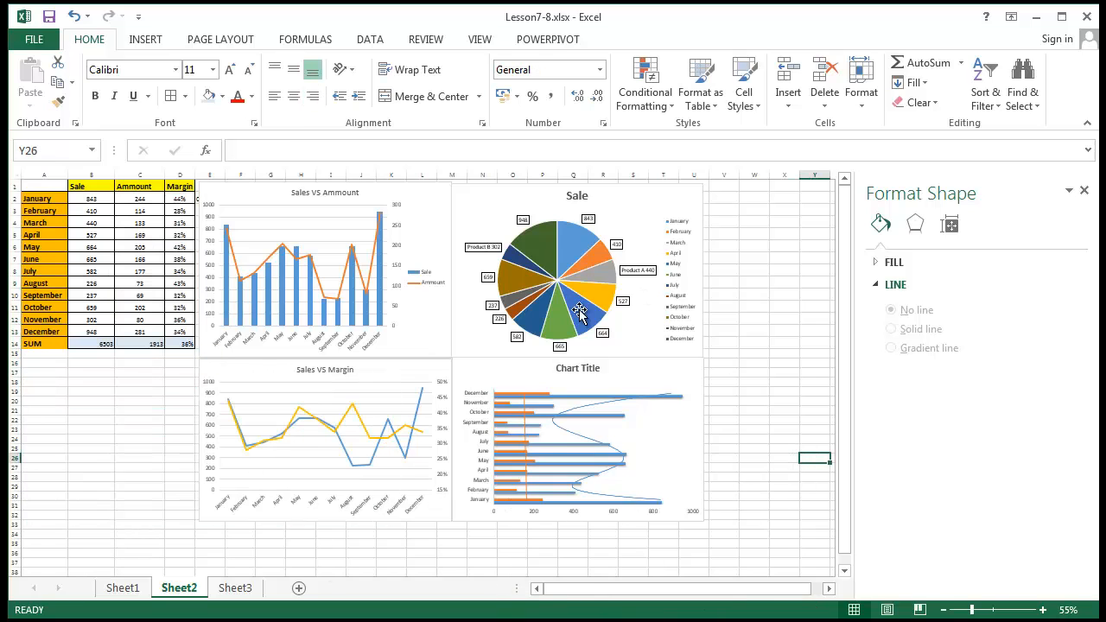
Step: Review the four charts on Sheet2 and the area, surface, scatter and radar charts on Sheet3
click(631, 202)
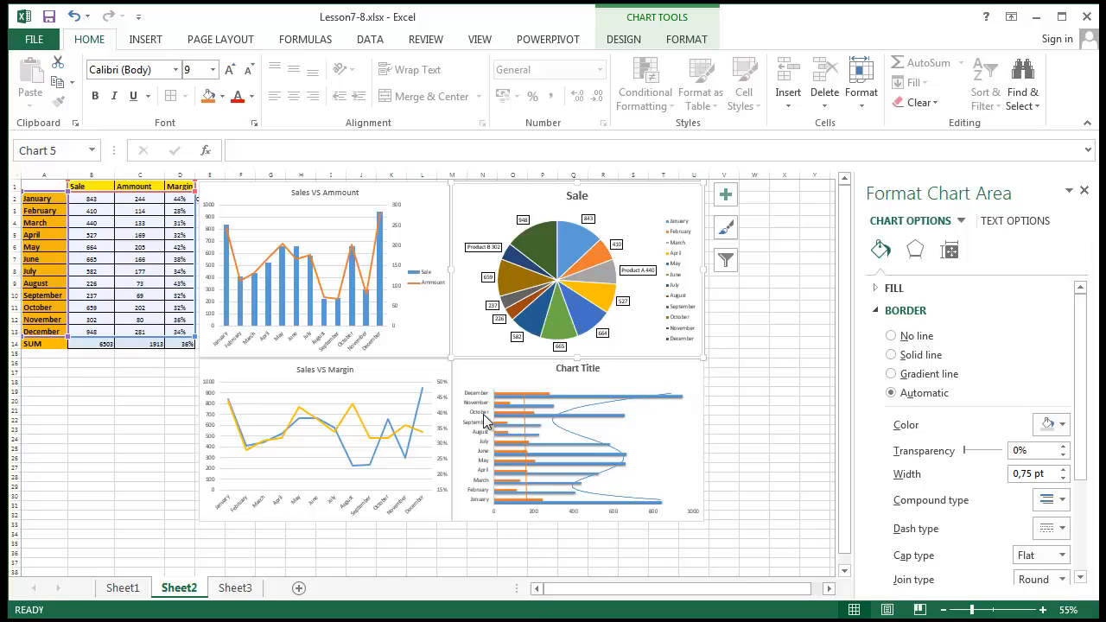
click(686, 442)
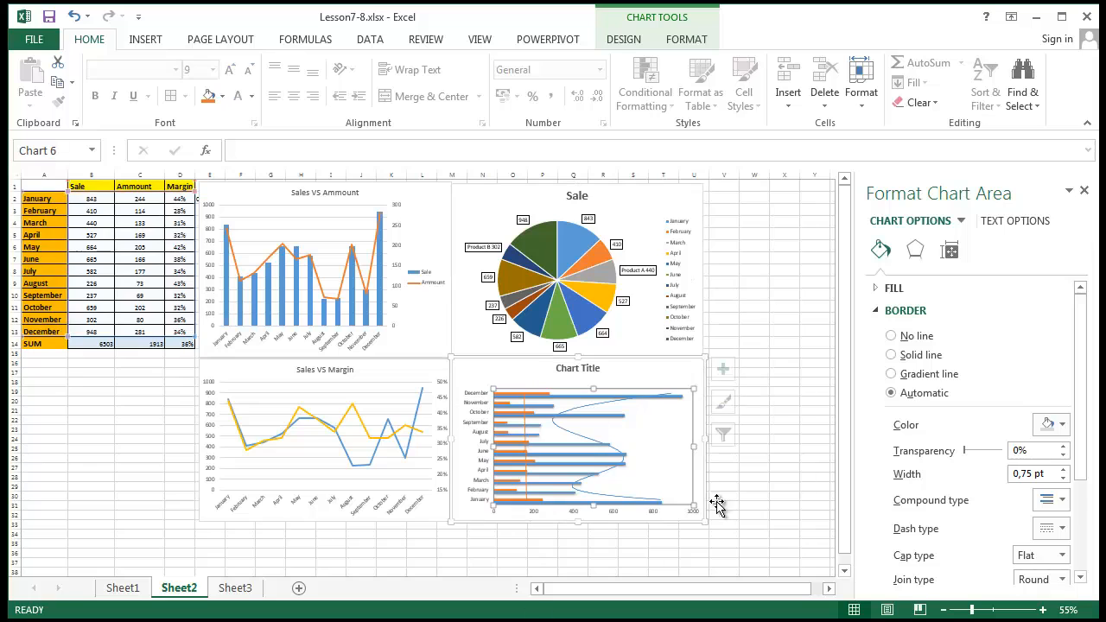
click(766, 461)
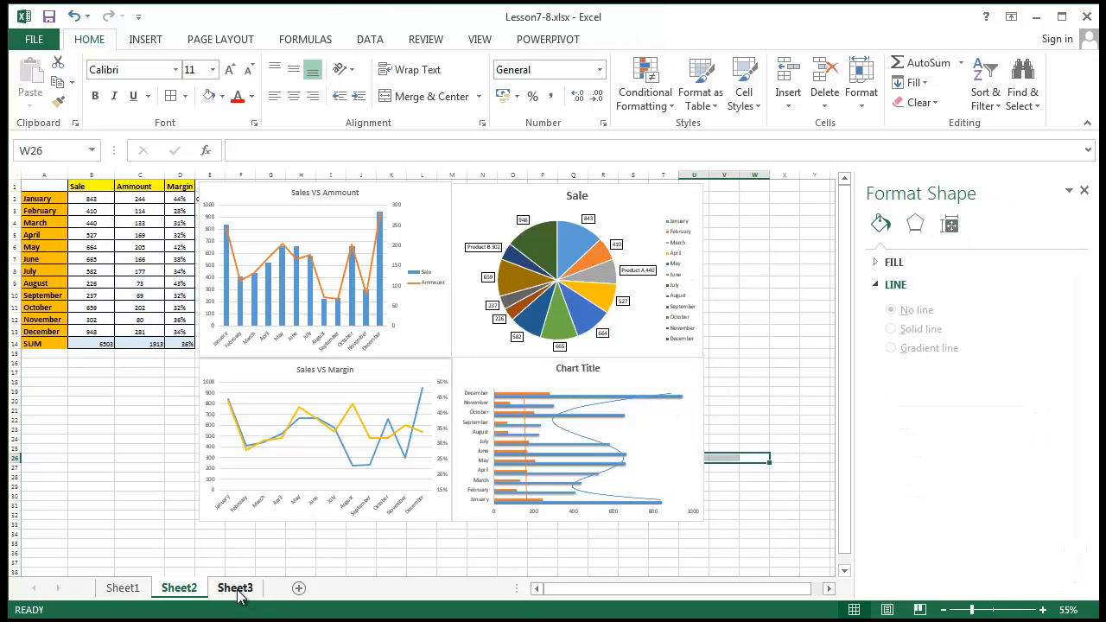
click(235, 588)
click(611, 499)
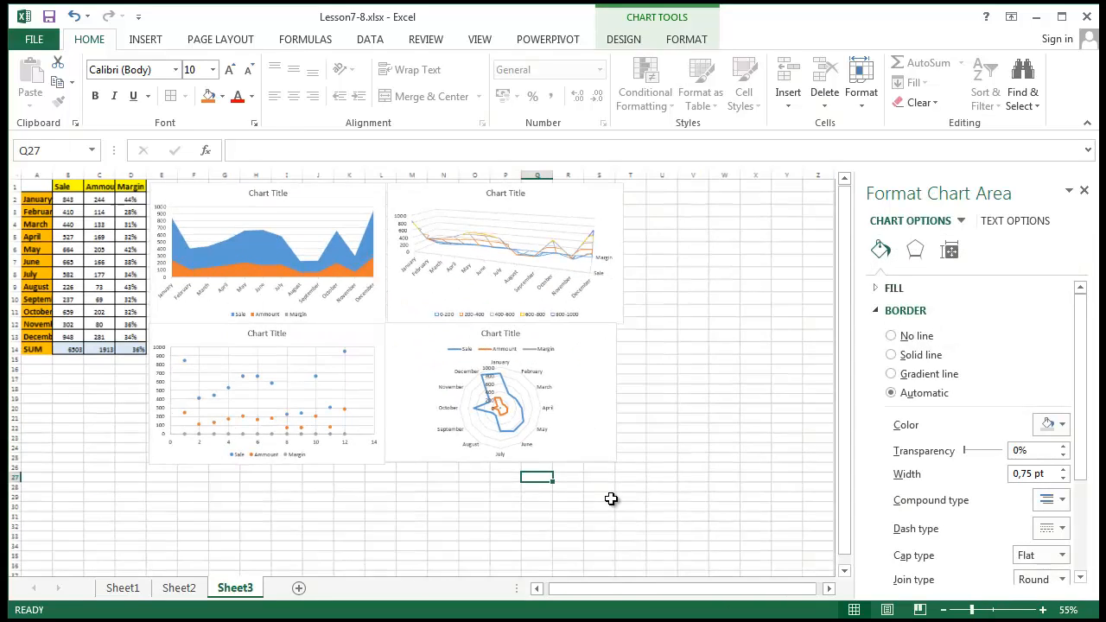
click(116, 467)
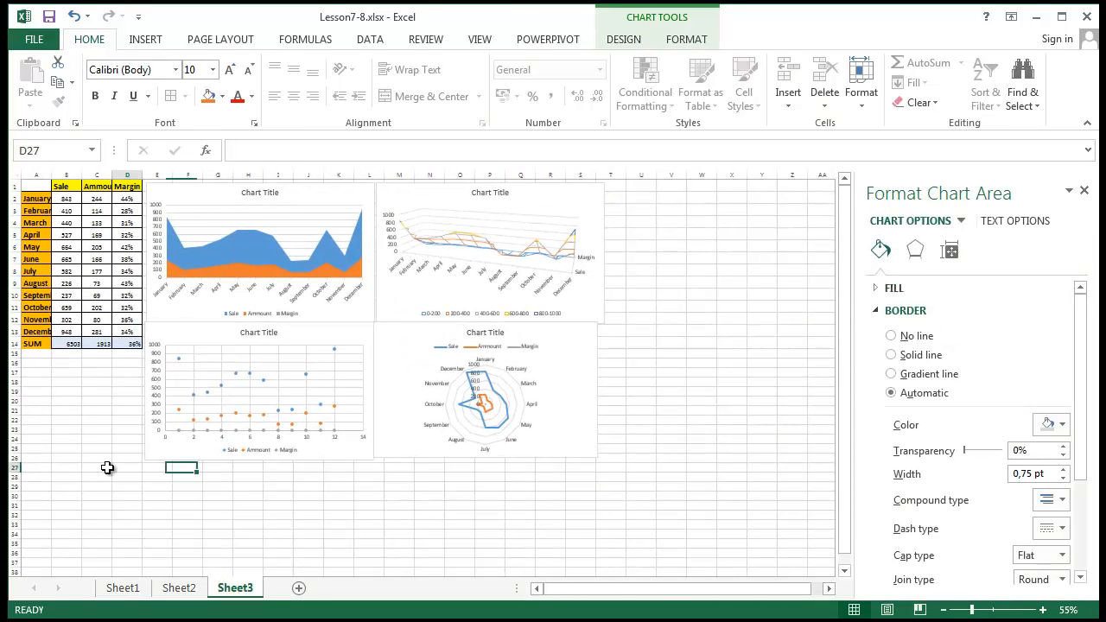
click(321, 266)
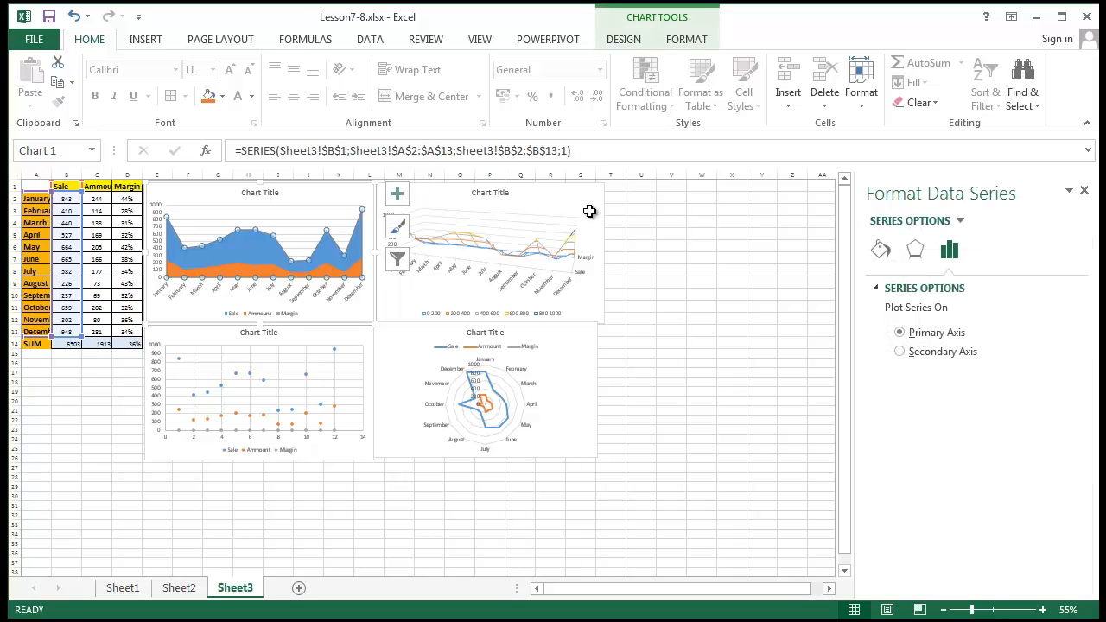
click(561, 398)
click(248, 397)
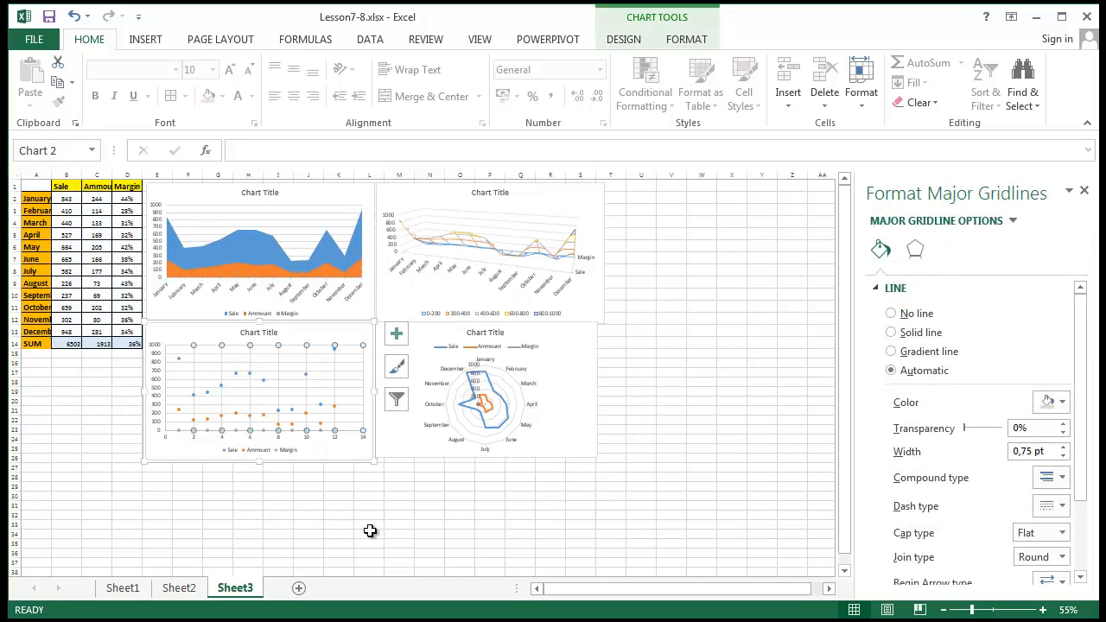
click(366, 526)
click(613, 466)
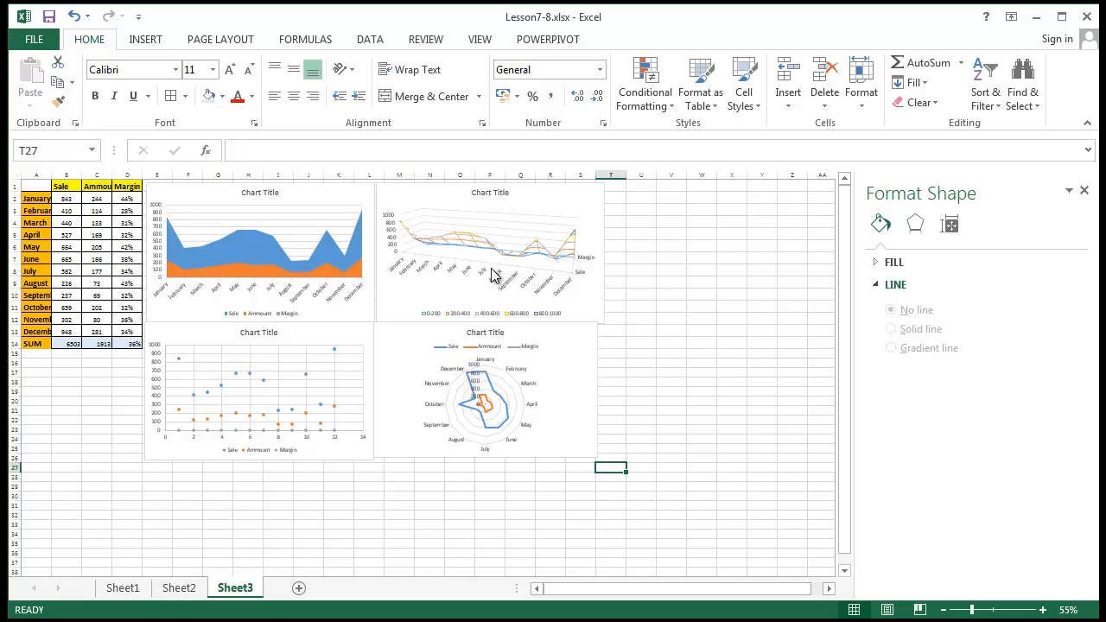
click(178, 587)
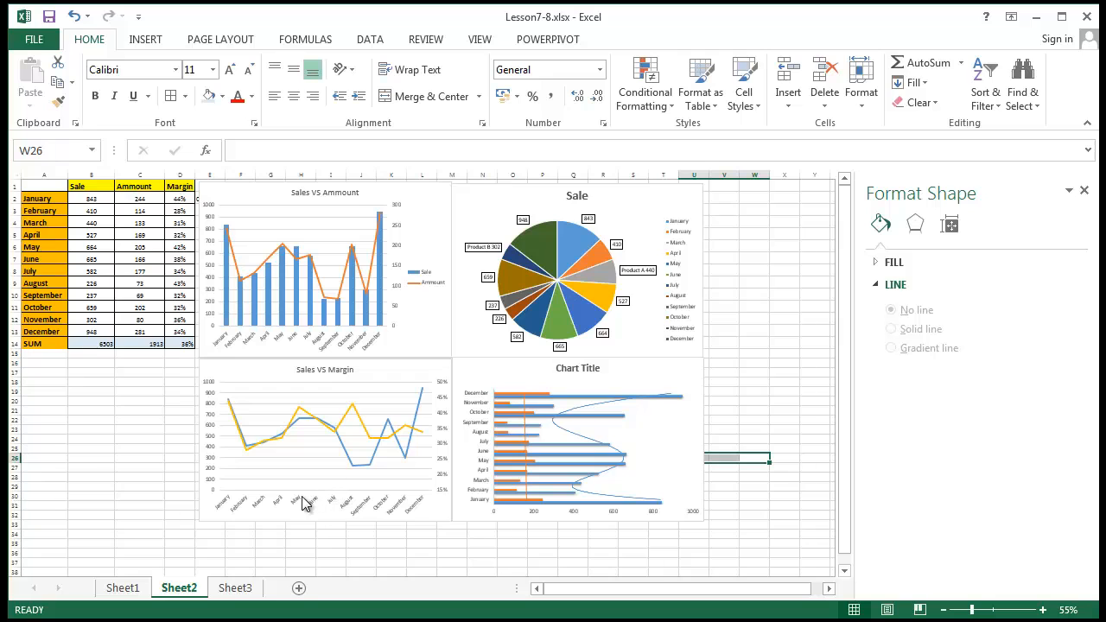
click(246, 587)
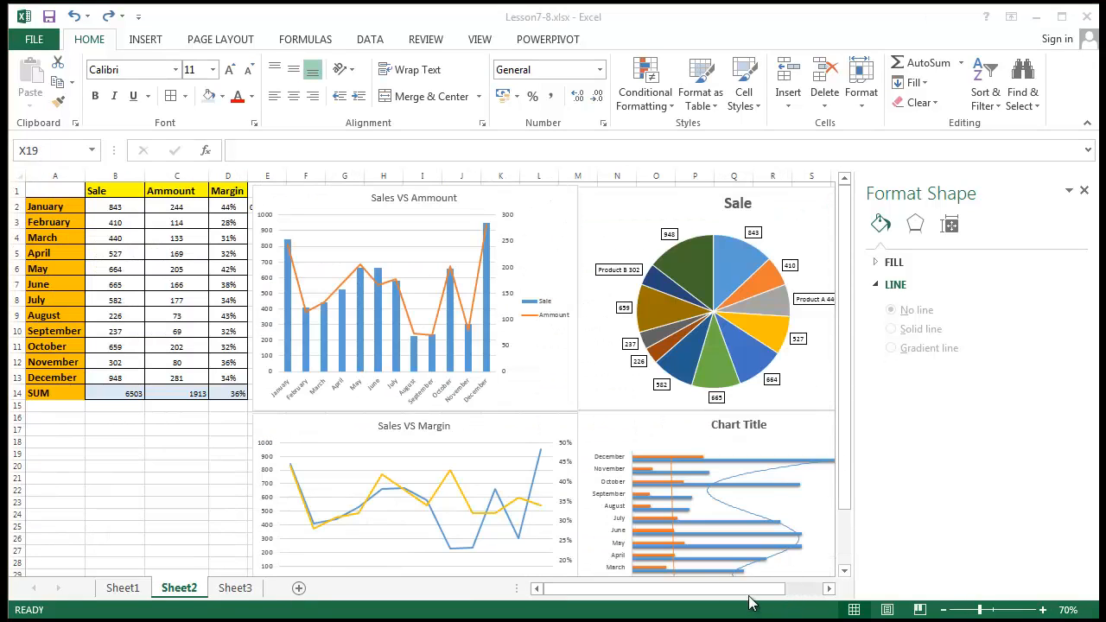
Step: Examine the slices and data labels of the Sale pie chart on Sheet2 up close
click(750, 589)
scroll(744, 592, right, 3)
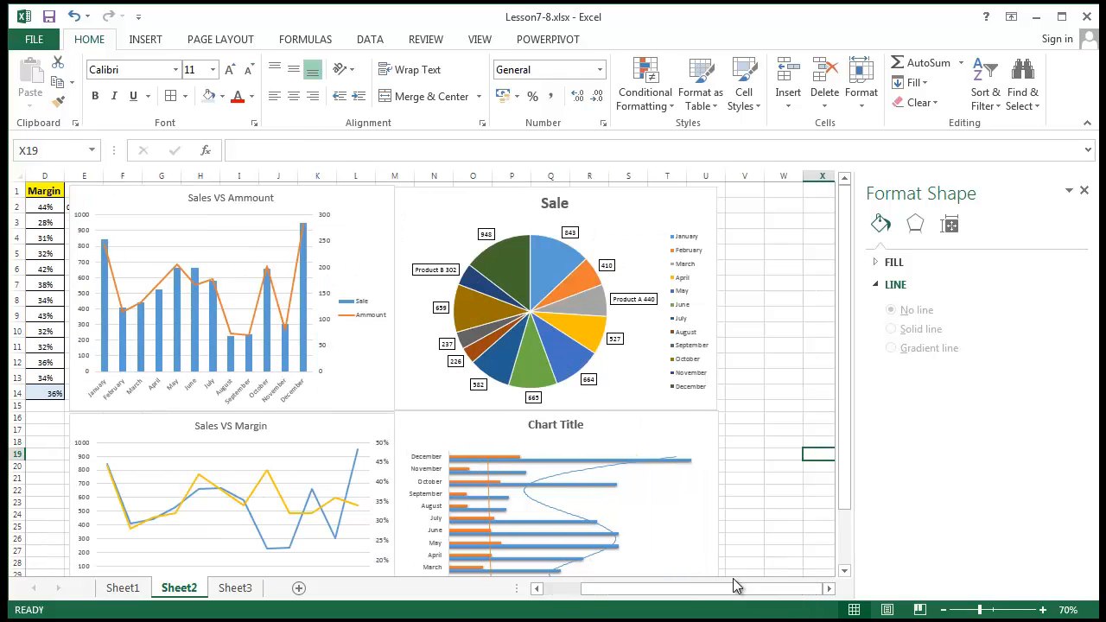
ctrl+scroll(617, 351, up, 4)
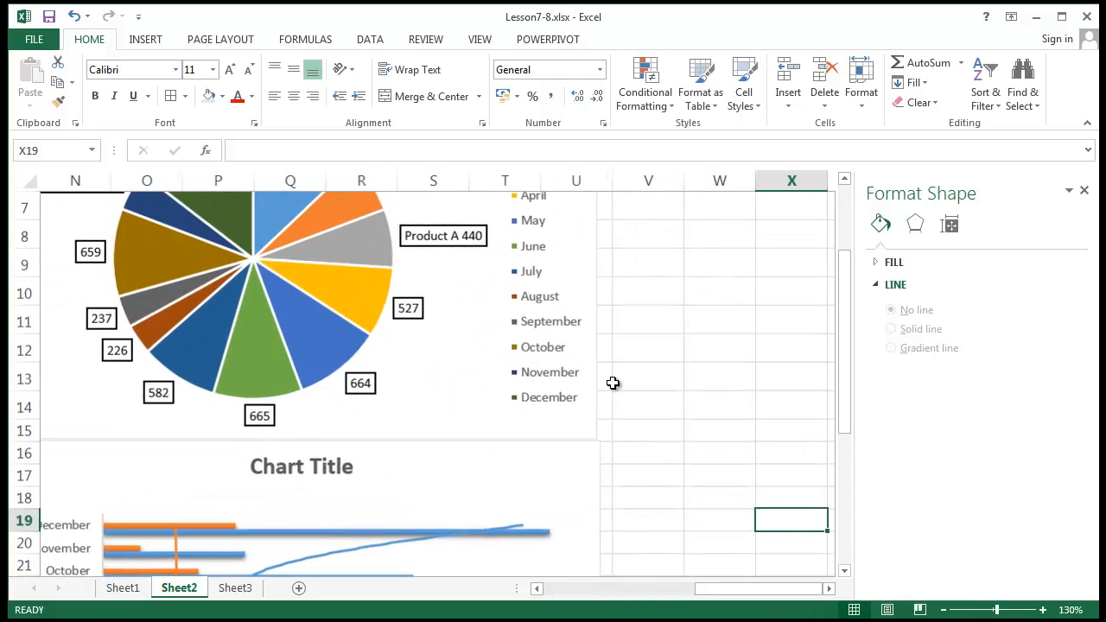
drag(723, 591, 667, 597)
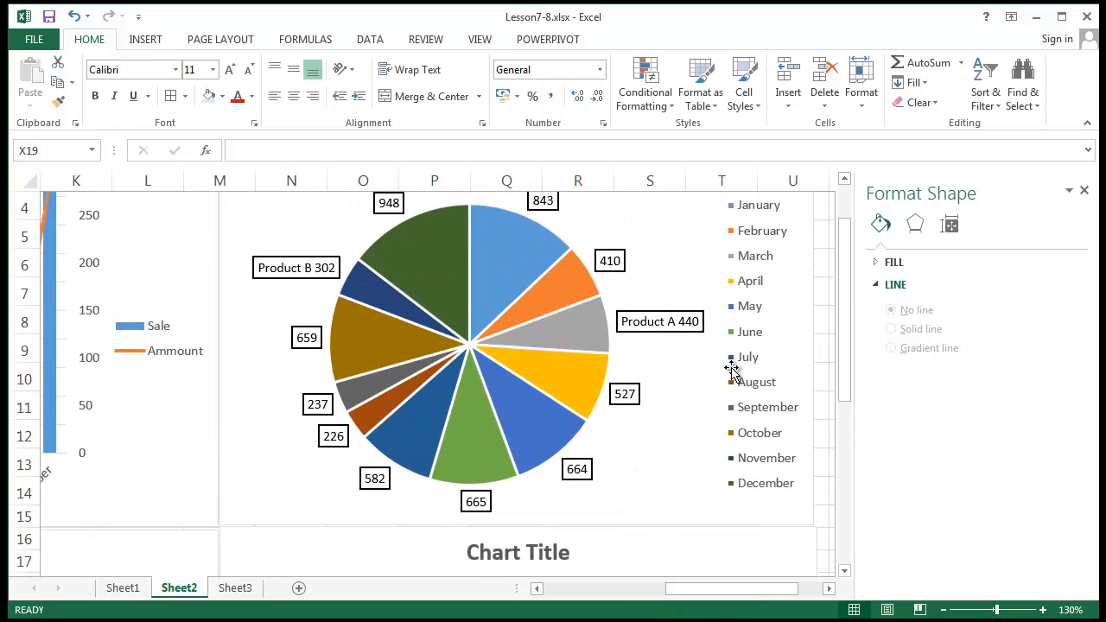
click(424, 272)
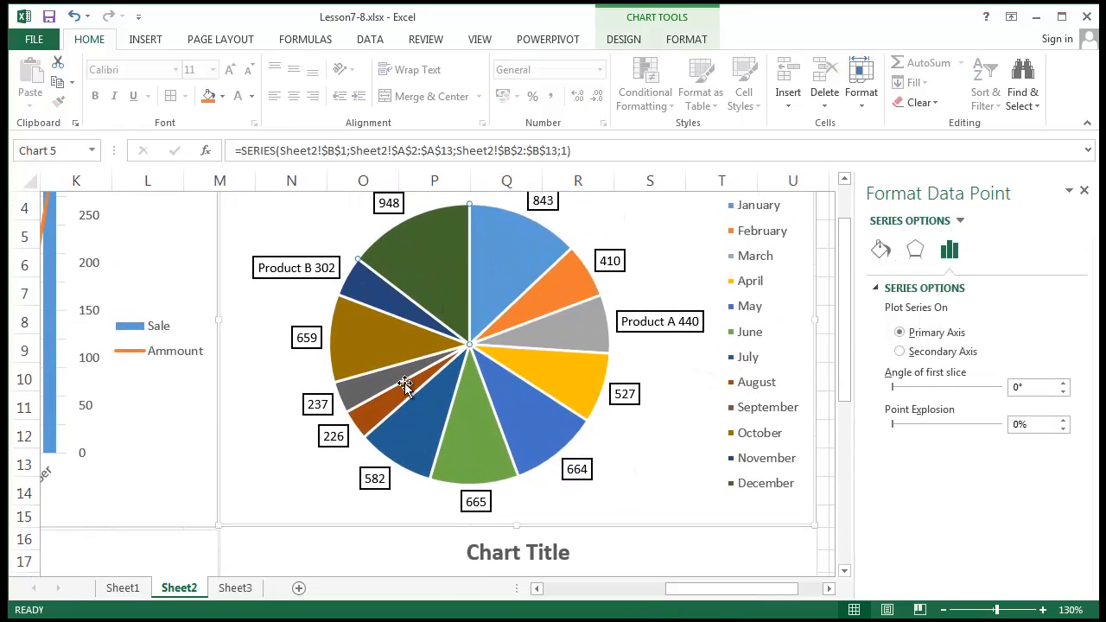
key(Left)
key(Left)
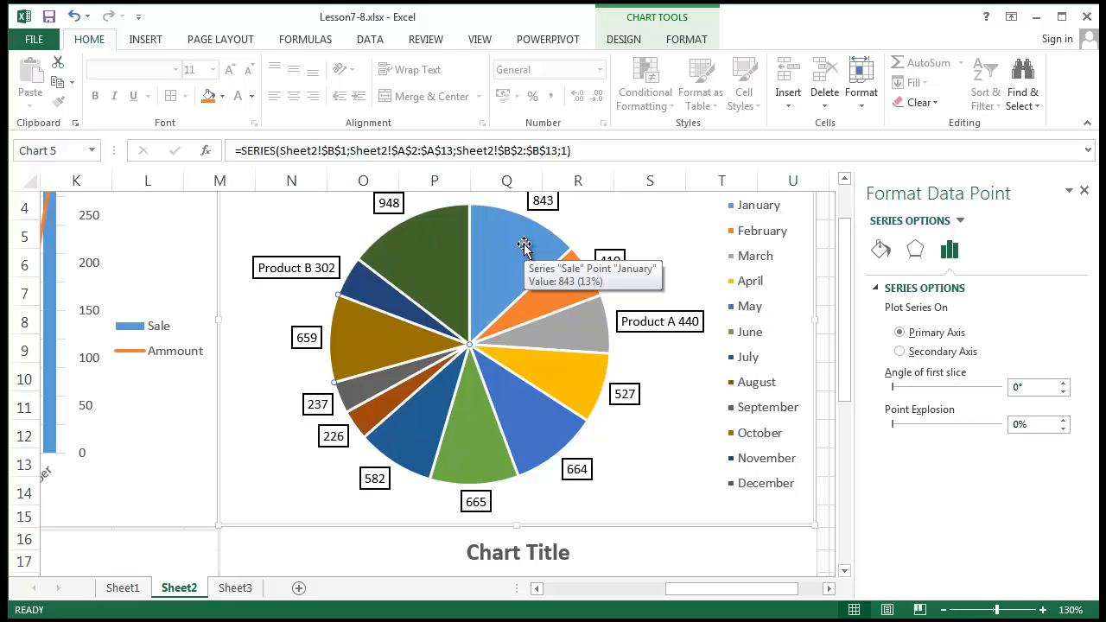
scroll(510, 290, up, 1)
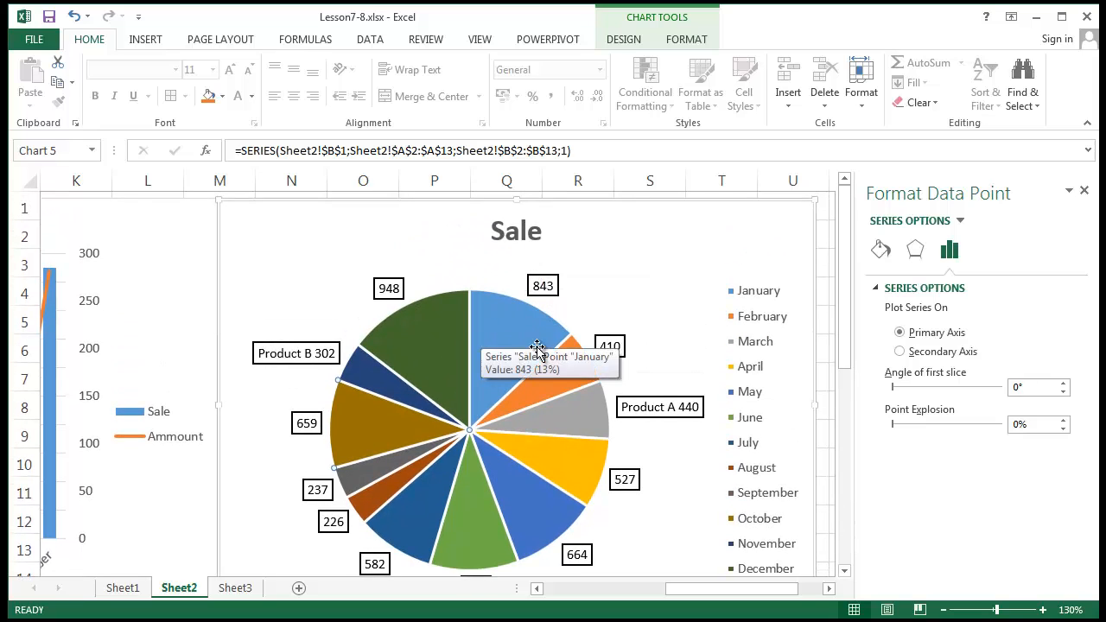
mouse_move(489, 324)
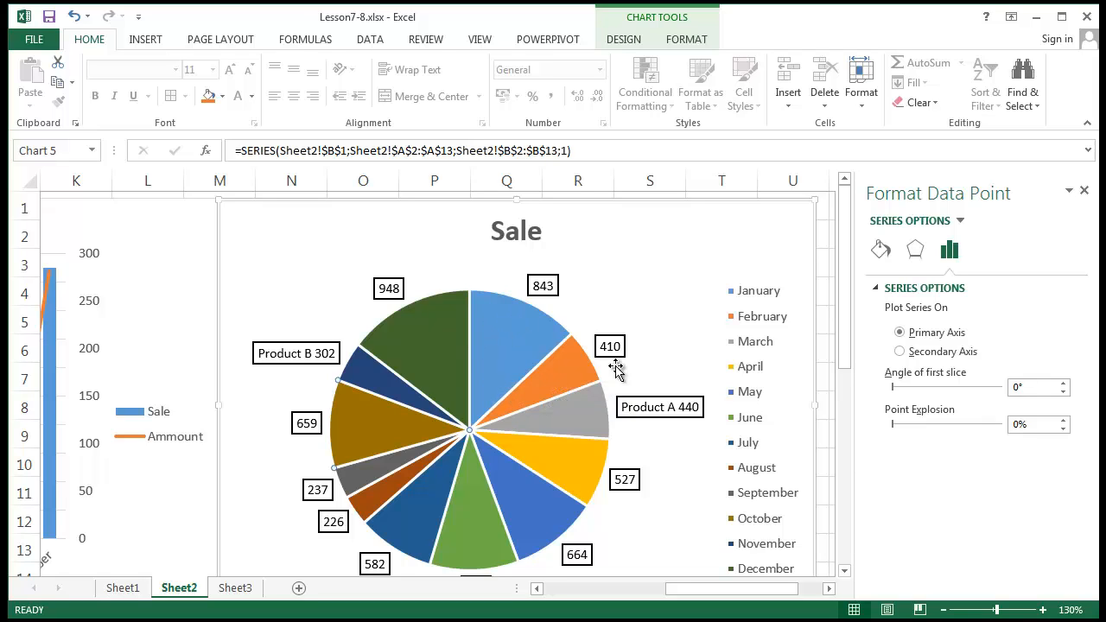
Step: Pull the January slice out of the Sale pie chart to a 40% point explosion
click(497, 338)
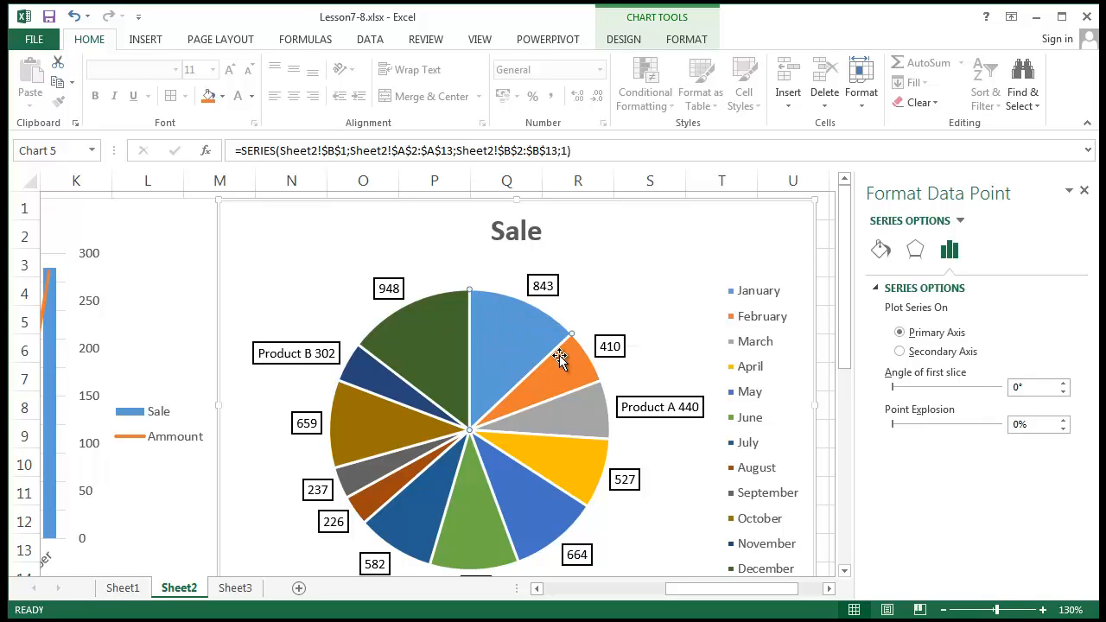
drag(524, 354, 544, 310)
mouse_move(539, 432)
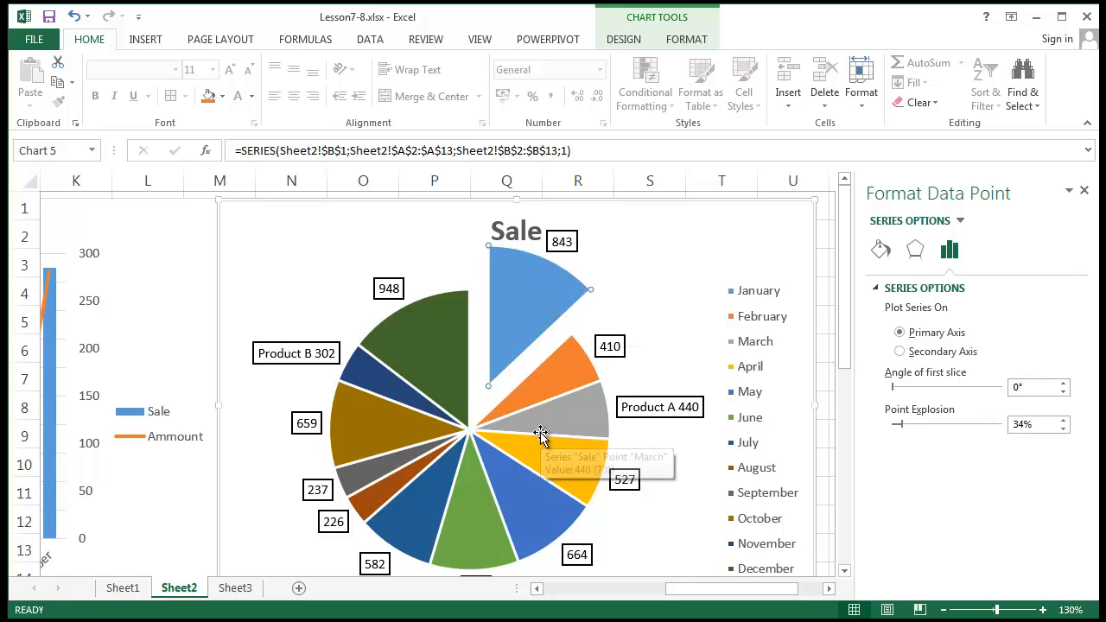
click(648, 330)
drag(543, 308, 603, 321)
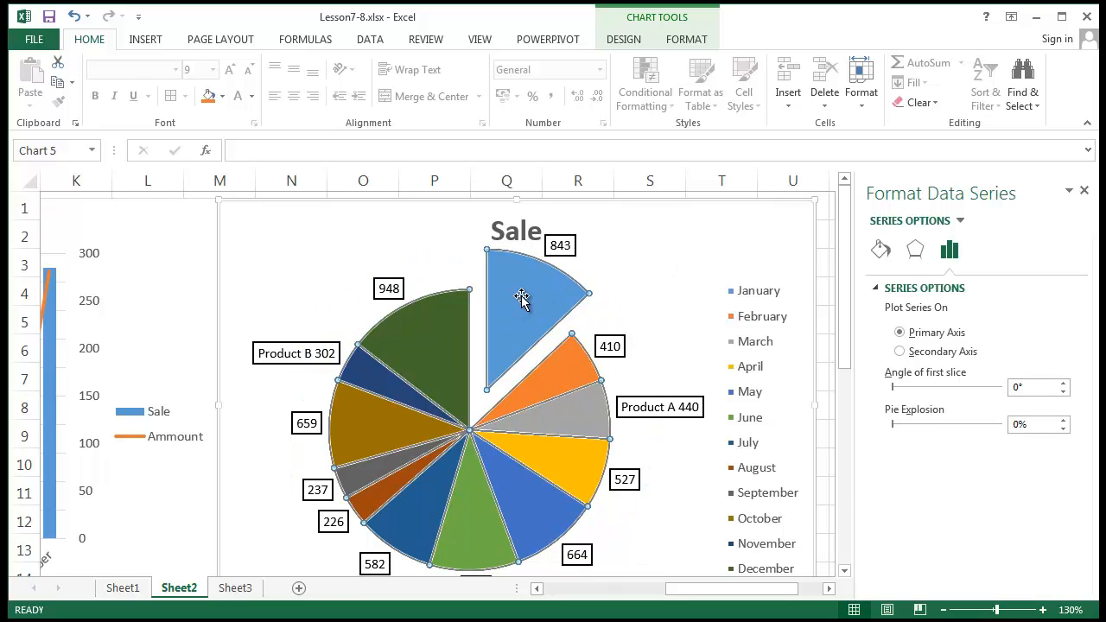
mouse_move(521, 296)
mouse_down()
mouse_move(508, 305)
mouse_move(503, 335)
mouse_move(529, 296)
mouse_move(508, 346)
mouse_move(537, 302)
mouse_move(505, 341)
mouse_move(527, 298)
mouse_move(476, 269)
mouse_move(614, 270)
mouse_move(548, 262)
mouse_move(513, 326)
mouse_move(527, 312)
mouse_move(535, 295)
mouse_move(515, 312)
mouse_move(536, 286)
mouse_move(501, 331)
mouse_move(533, 279)
mouse_move(533, 288)
mouse_up()
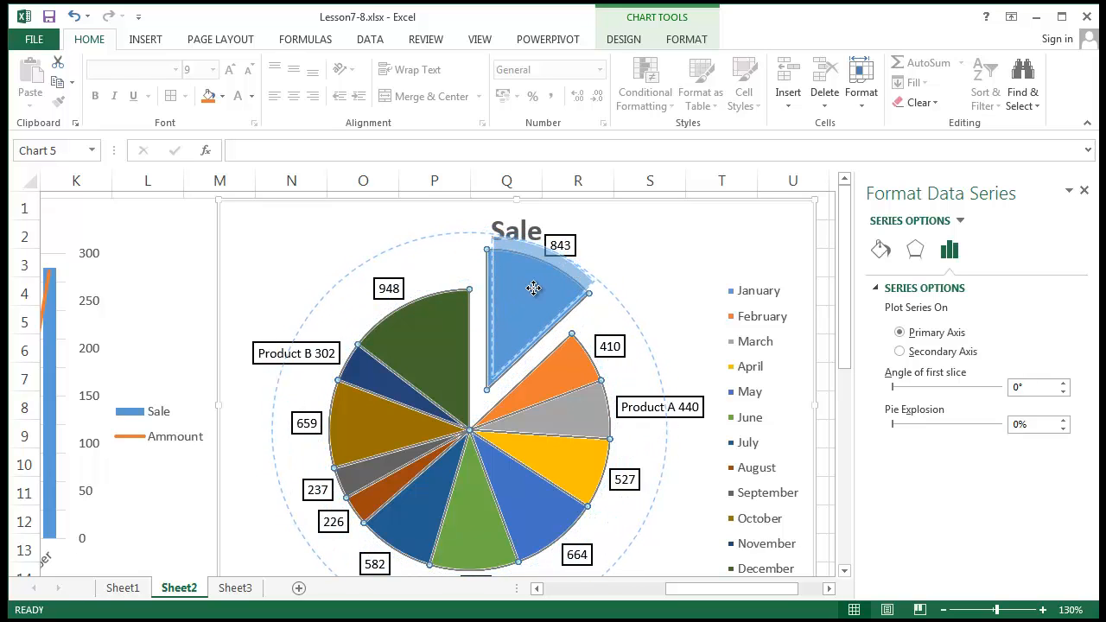
drag(532, 288, 534, 290)
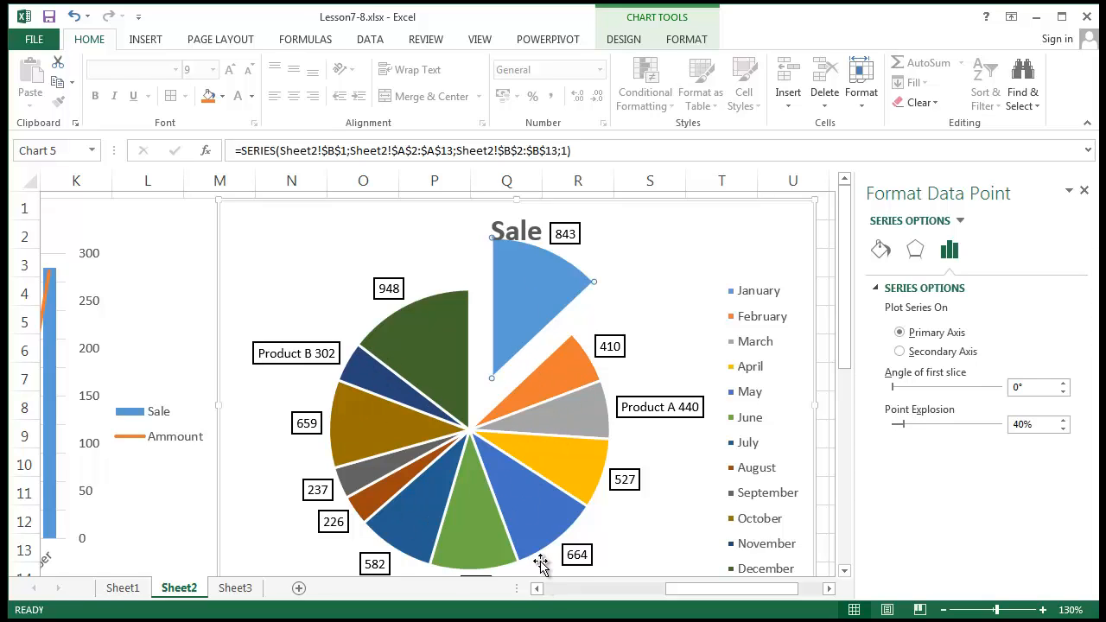
Step: Try pulling out the May, October, November, December, August, June, March and April slices of the Sale pie chart
drag(533, 516, 570, 563)
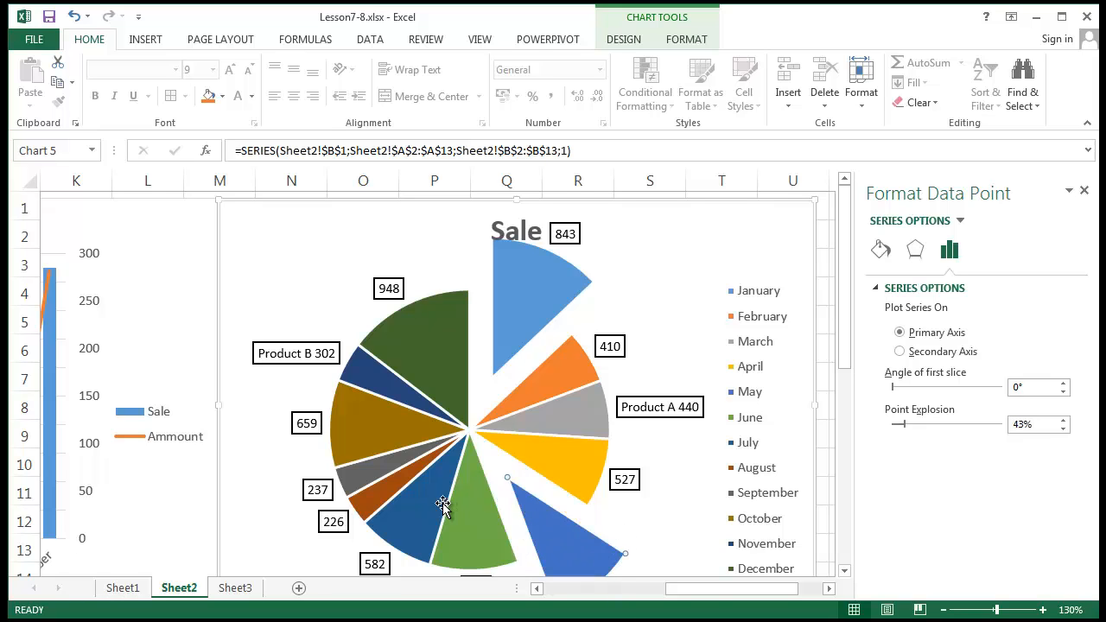
drag(357, 443, 365, 424)
drag(354, 353, 375, 297)
drag(387, 489, 356, 510)
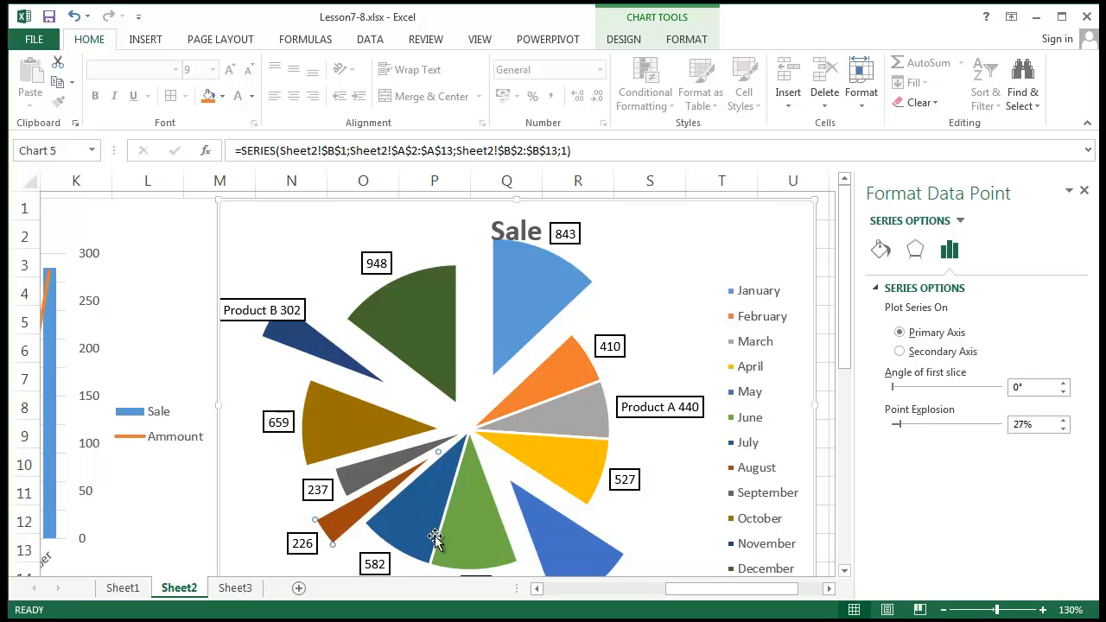
drag(470, 543, 480, 553)
drag(593, 416, 635, 402)
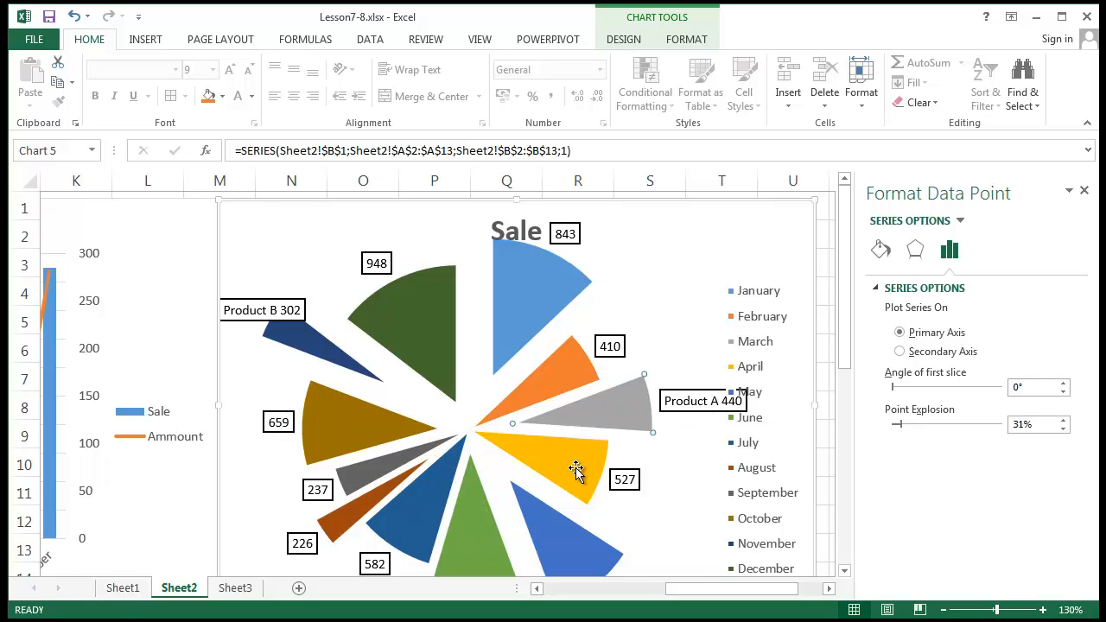
drag(578, 469, 602, 490)
scroll(602, 490, down, 5)
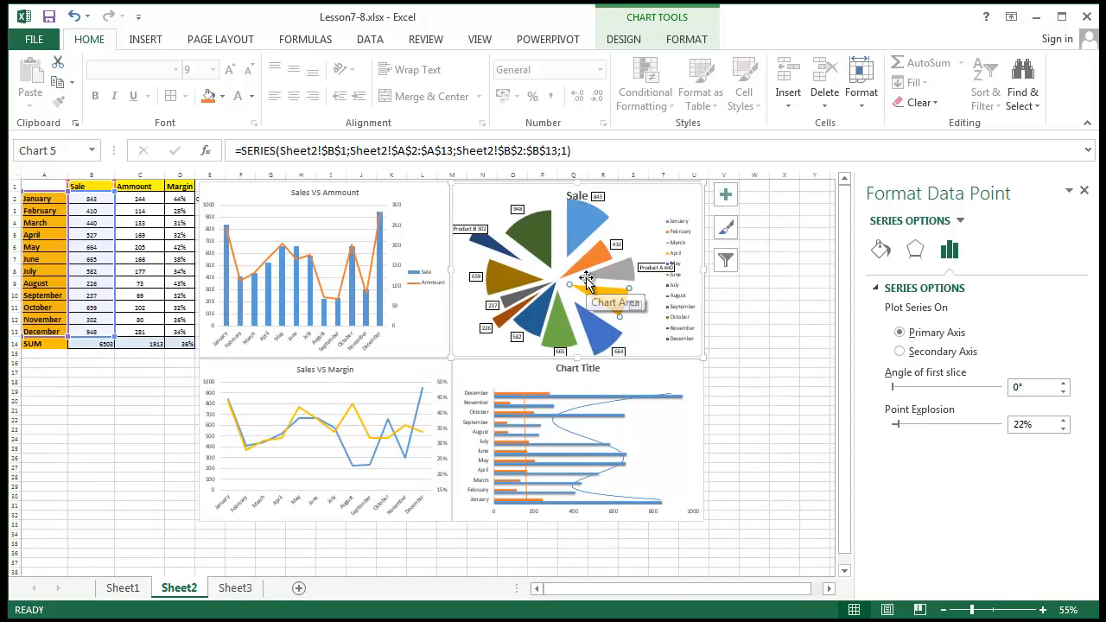
scroll(588, 293, up, 1)
scroll(587, 311, up, 4)
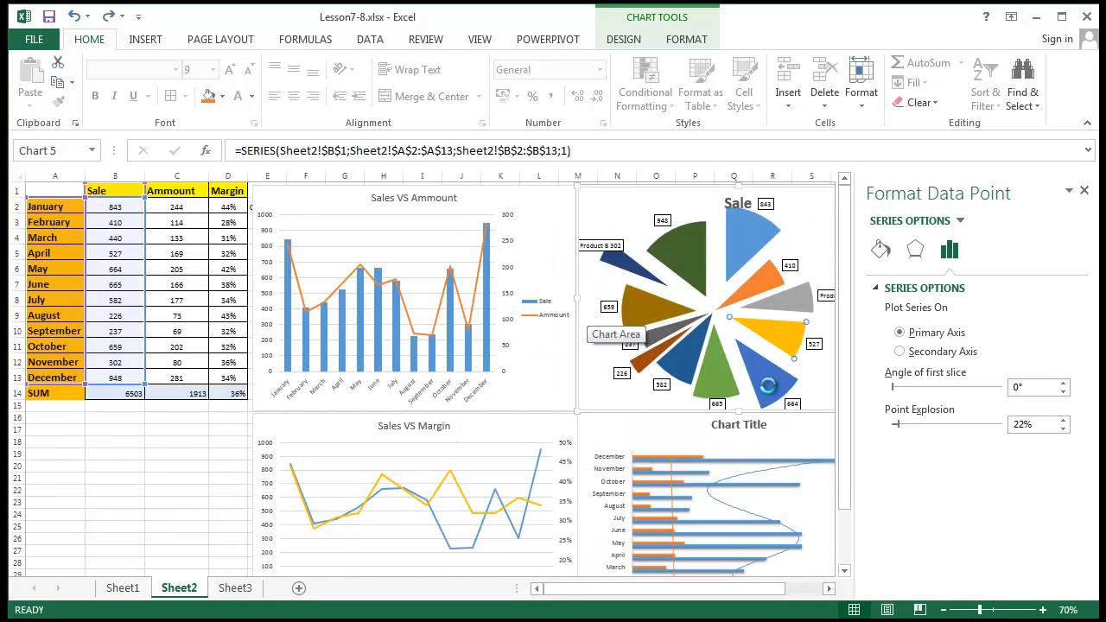
Step: Undo the slice separations in the Sale pie chart, leaving only the January slice pulled out
drag(589, 588, 683, 589)
scroll(619, 532, up, 1)
key(ctrl+z)
key(ctrl+z)
key(ctrl+z)
key(ctrl+z)
key(ctrl+z)
key(ctrl+z)
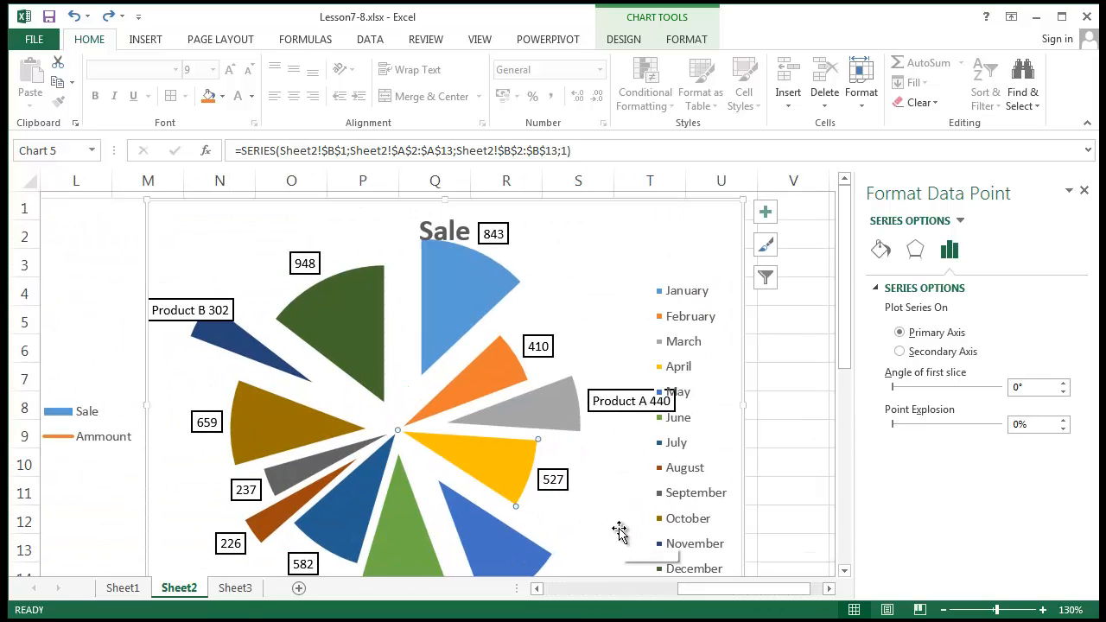
key(ctrl+z)
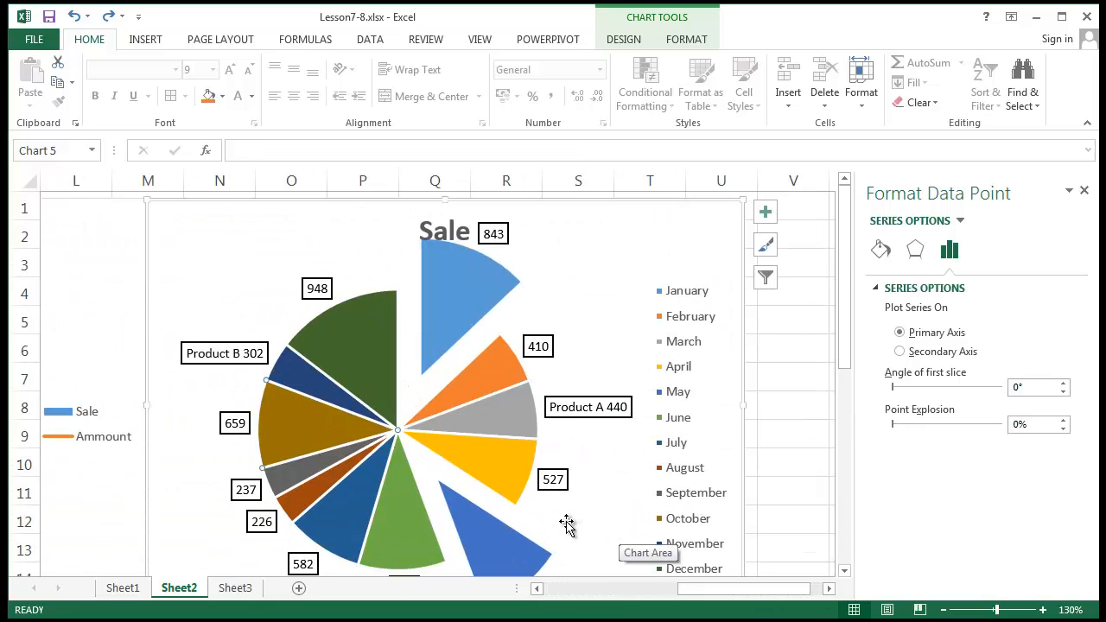
Step: Pull the October slice out of the Sale pie chart and the May slice out to a 28% point explosion
drag(287, 426, 211, 428)
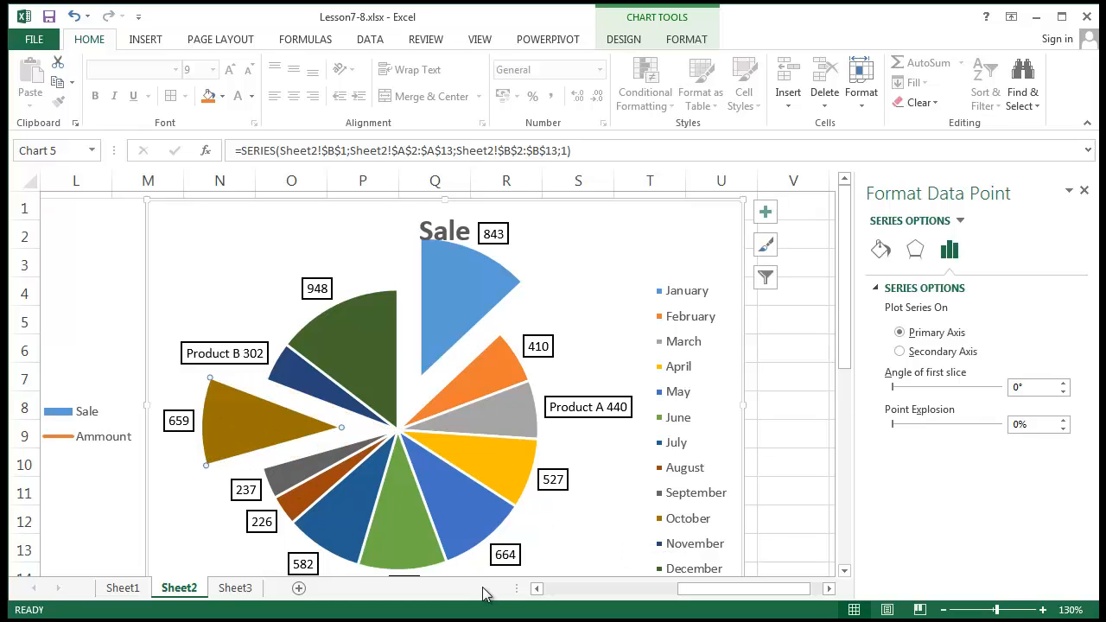
scroll(463, 501, down, 1)
drag(441, 456, 592, 486)
Step: Fill the October slice's data label with orange and the May slice's data label with blue
ctrl+scroll(636, 468, down, 2)
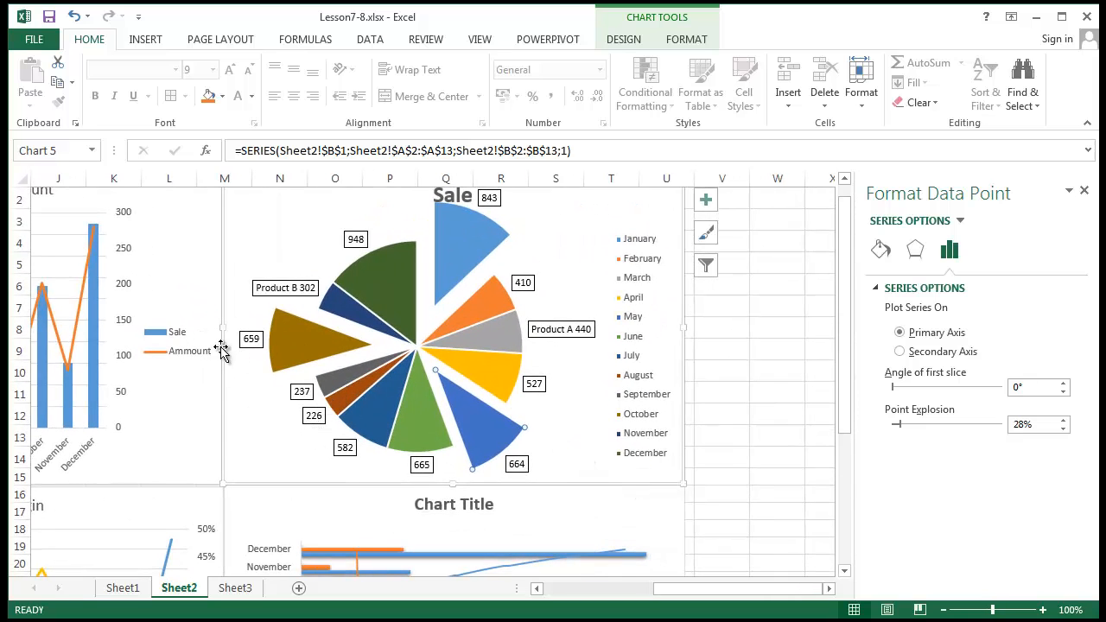
click(252, 339)
click(251, 339)
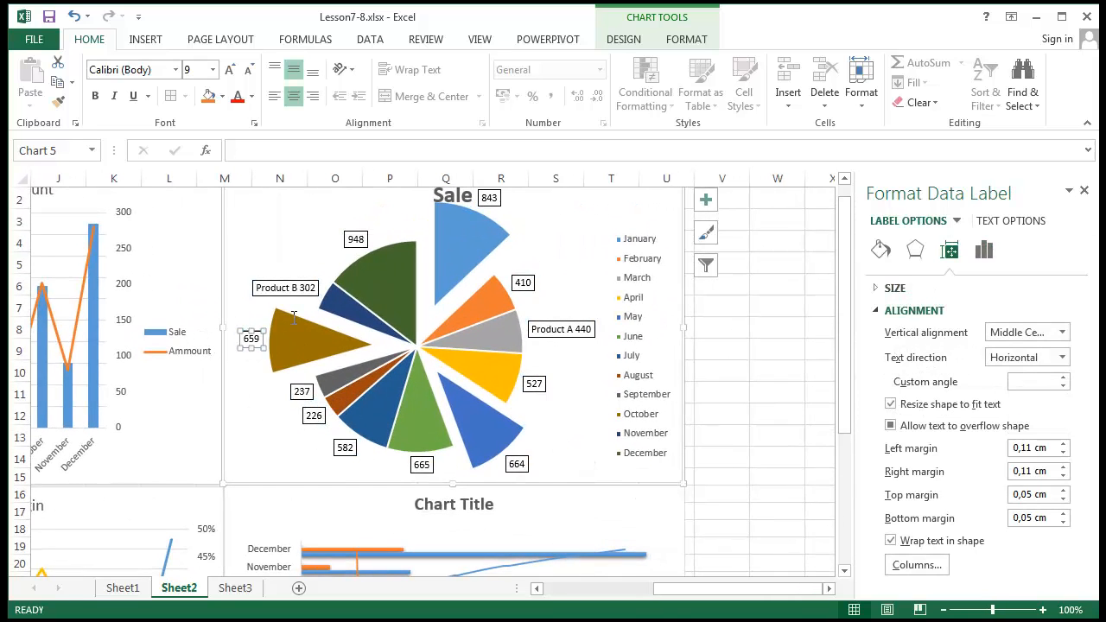
click(210, 97)
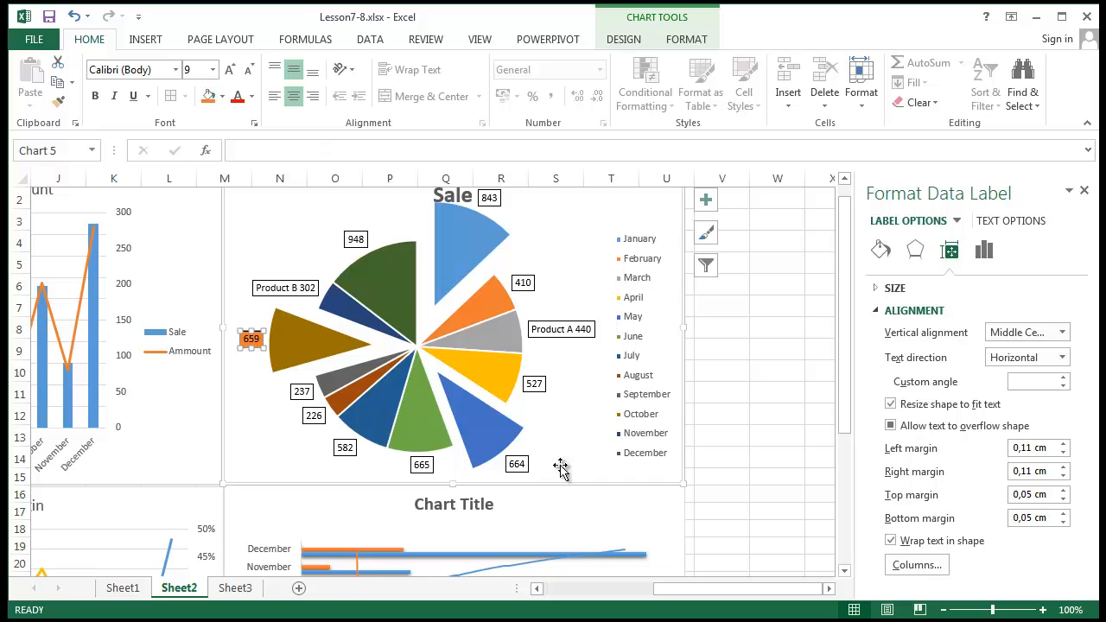
click(516, 463)
click(222, 97)
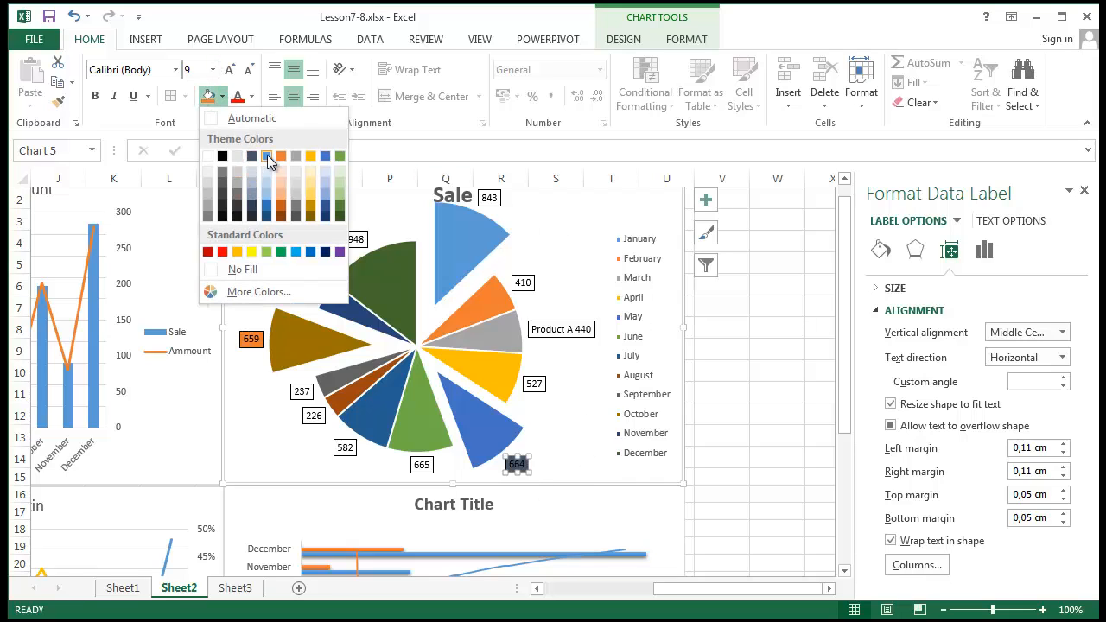
click(267, 156)
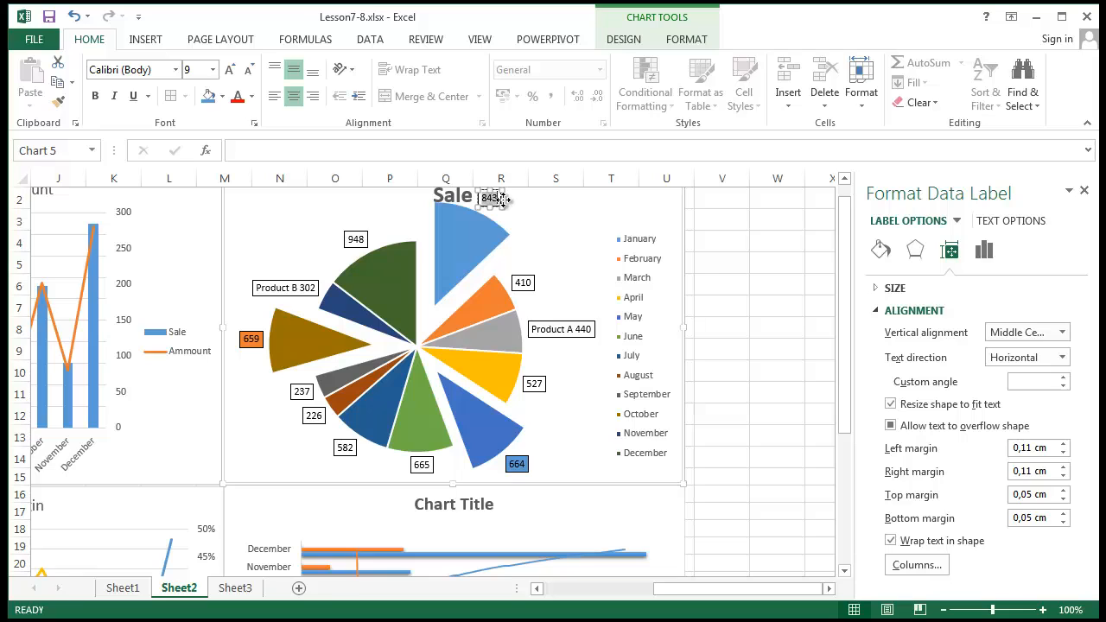
Step: Fill the January slice's data label with green in the Sale pie chart
click(223, 98)
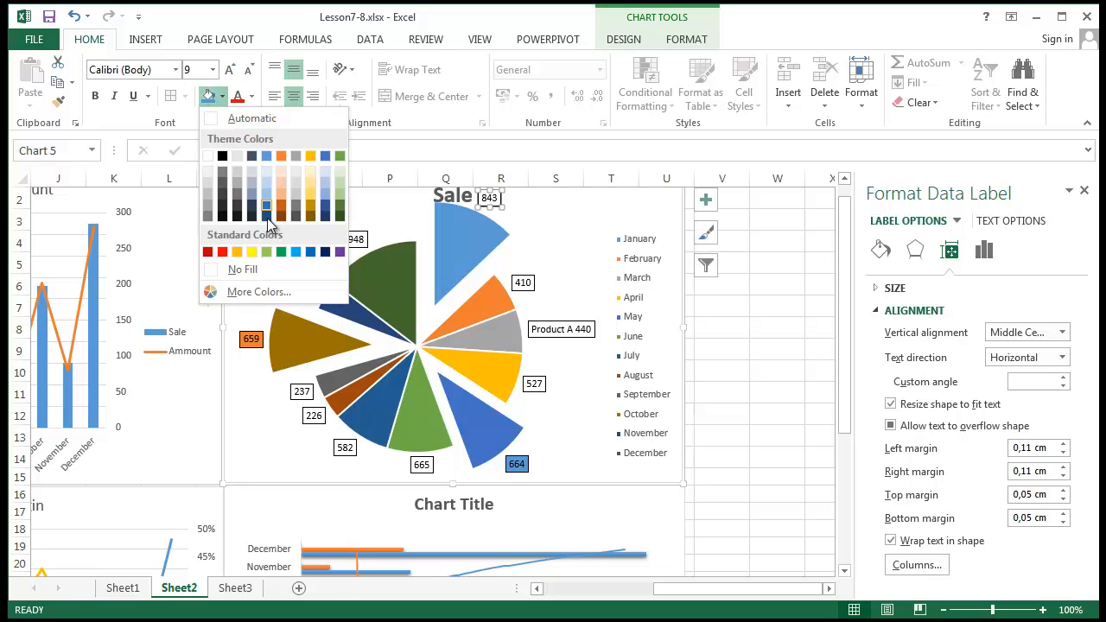
click(340, 160)
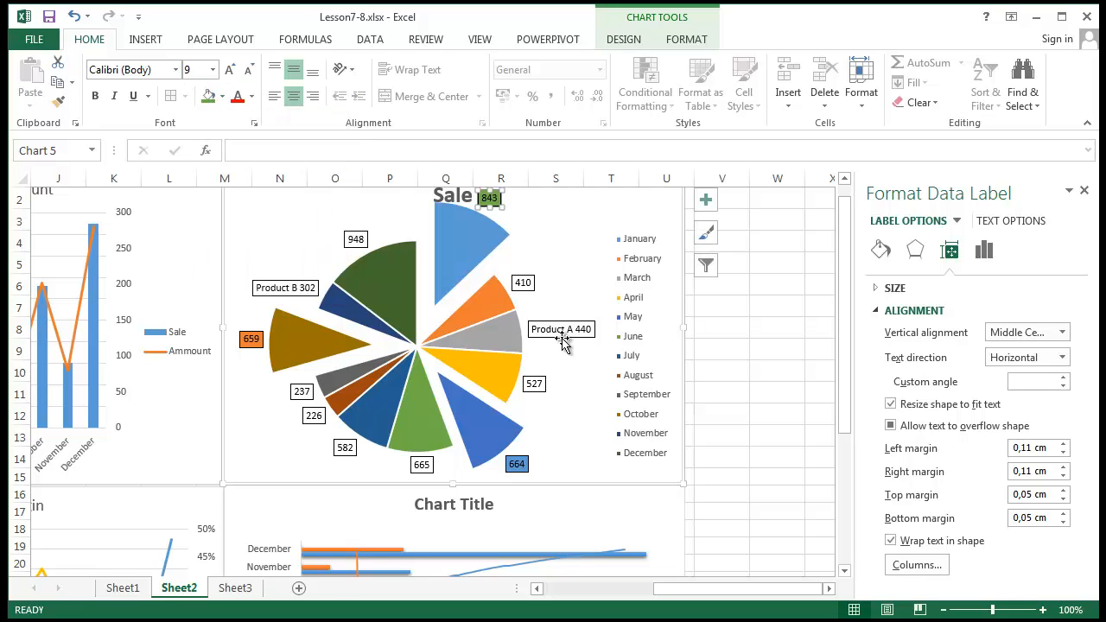
click(553, 309)
Step: Try exploding all slices of the Sale pie chart together to 32%, and bring them back into a closed pie
scroll(456, 266, up, 1)
drag(457, 266, 467, 447)
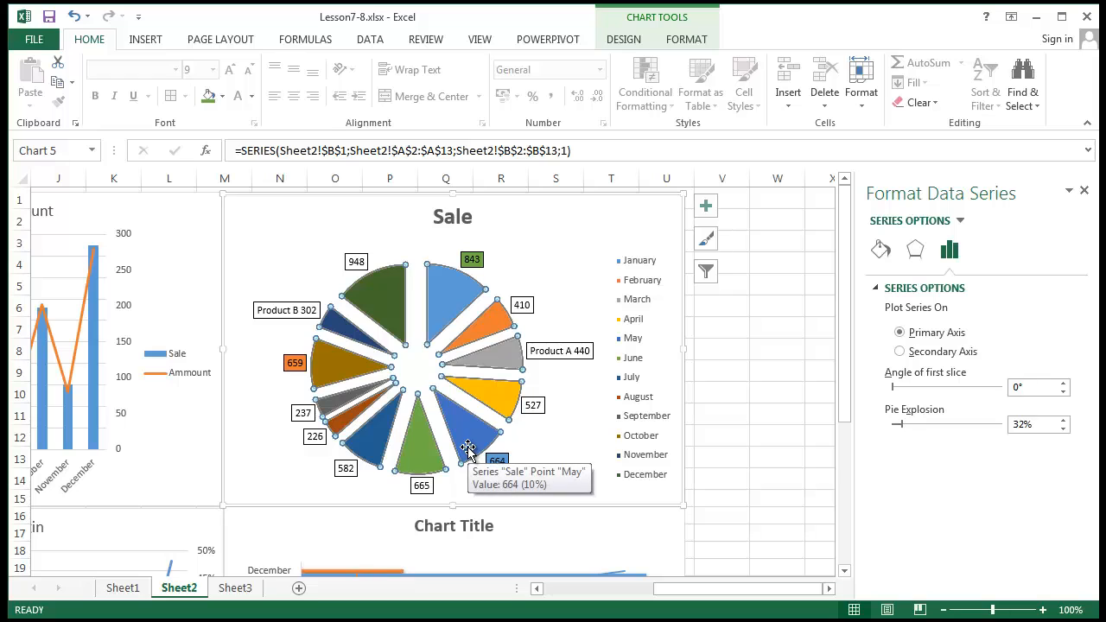
key(ctrl+z)
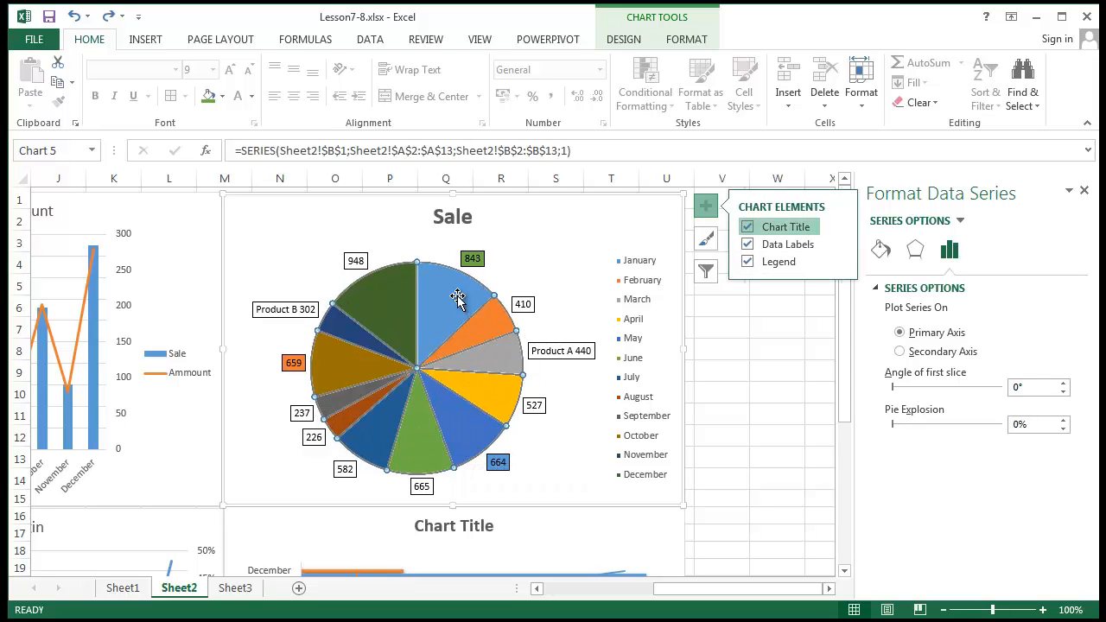
Step: Pull only the January and May slices out of the closed Sale pie chart
click(421, 367)
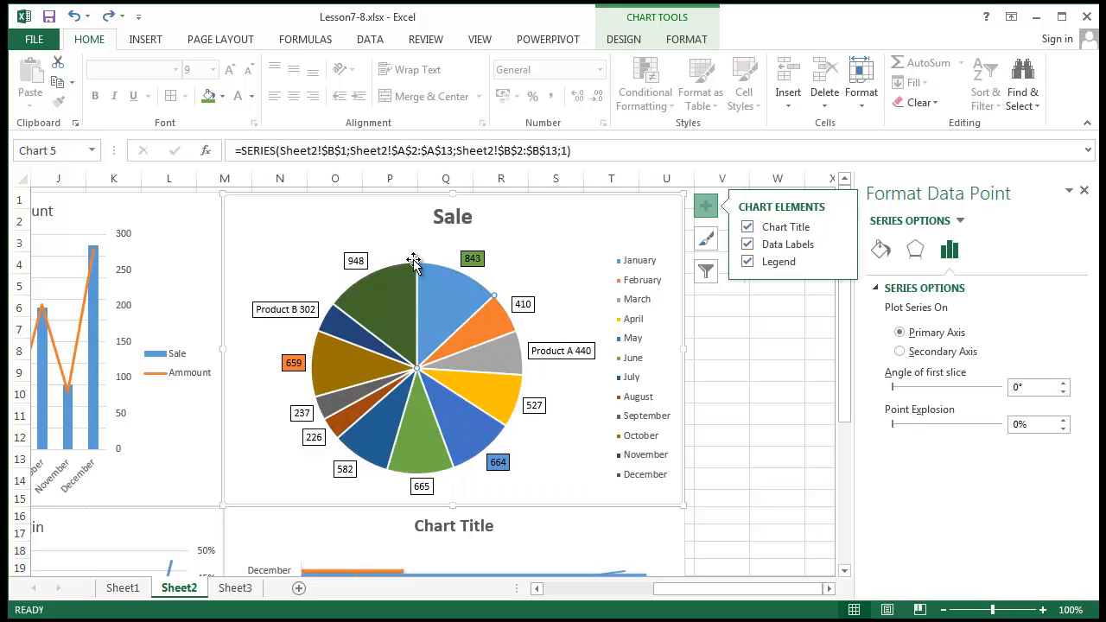
mouse_move(427, 355)
mouse_down()
mouse_move(443, 339)
mouse_move(424, 348)
mouse_up()
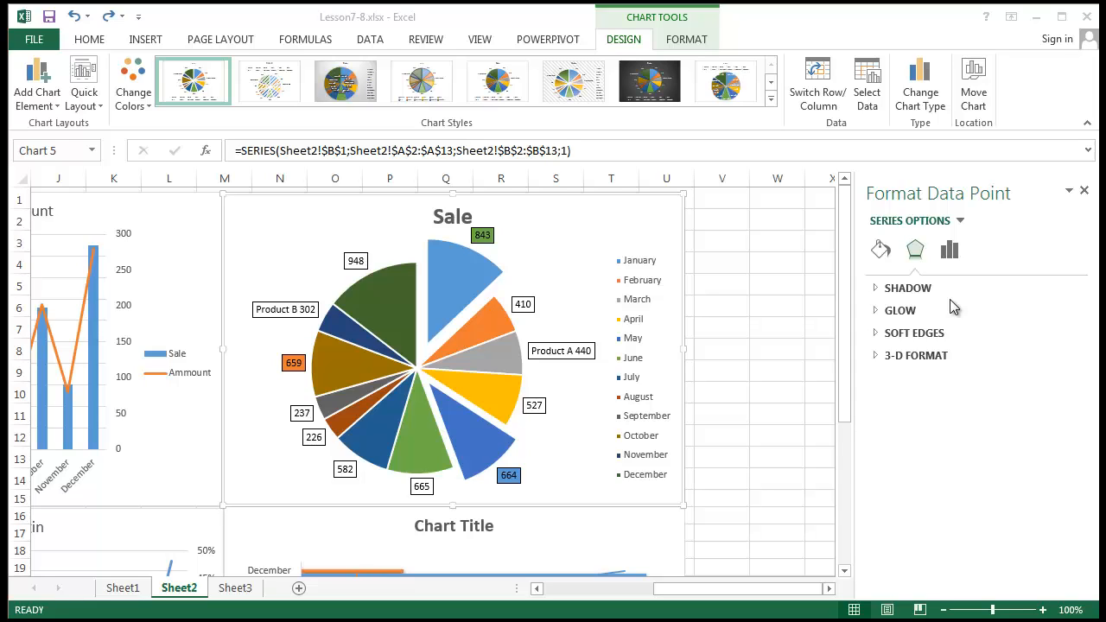
click(380, 333)
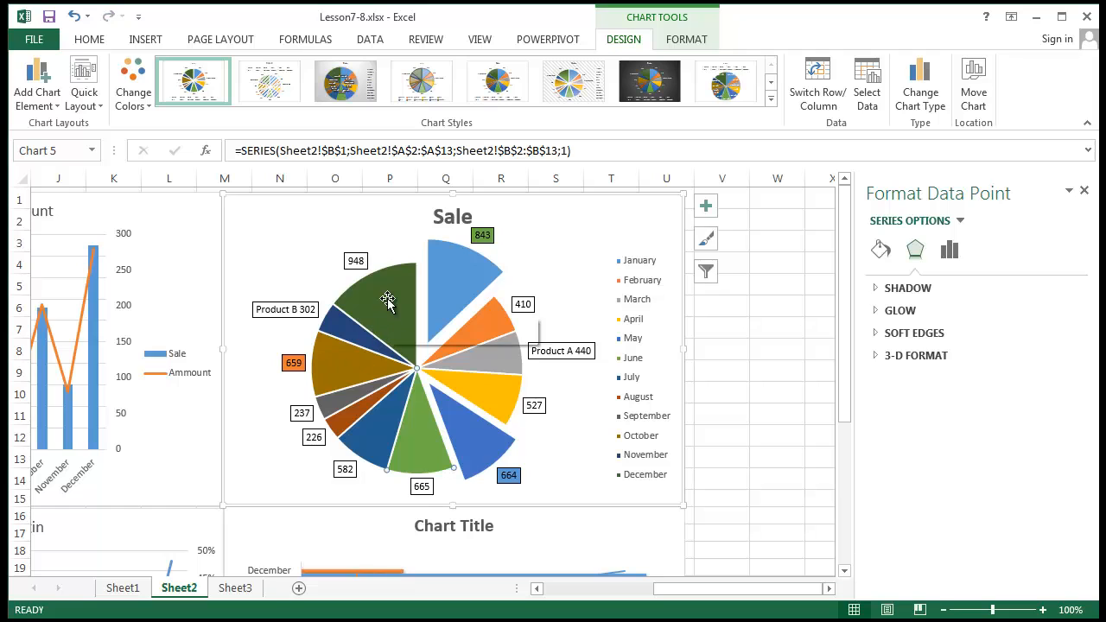
Step: Preview the Pie of Pie, Bar of Pie and Doughnut chart types for the Sale chart
right_click(593, 234)
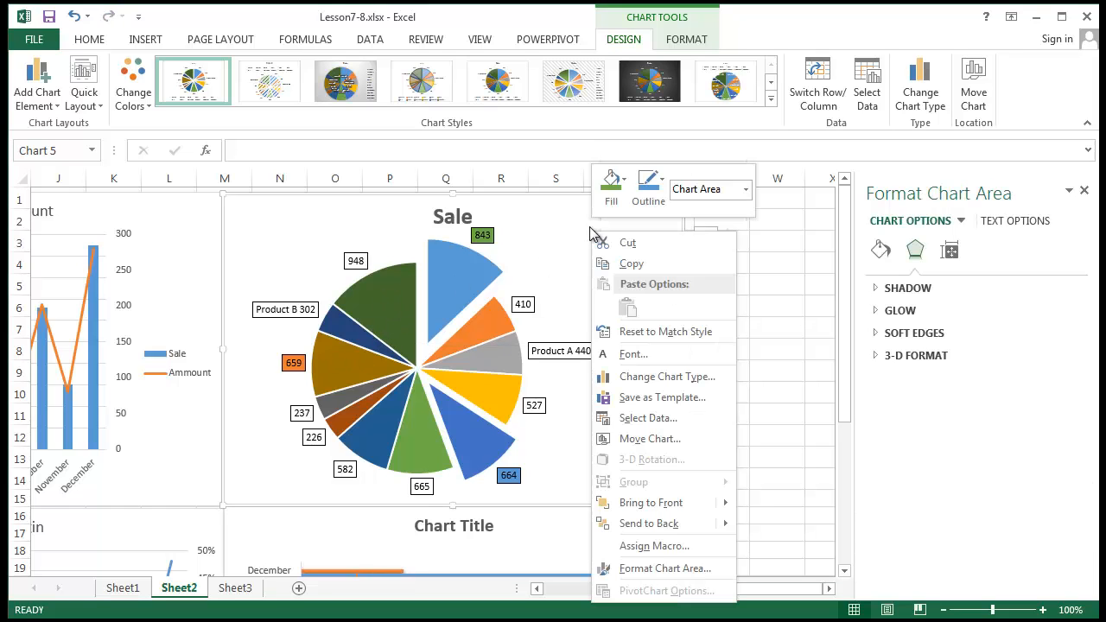
click(661, 380)
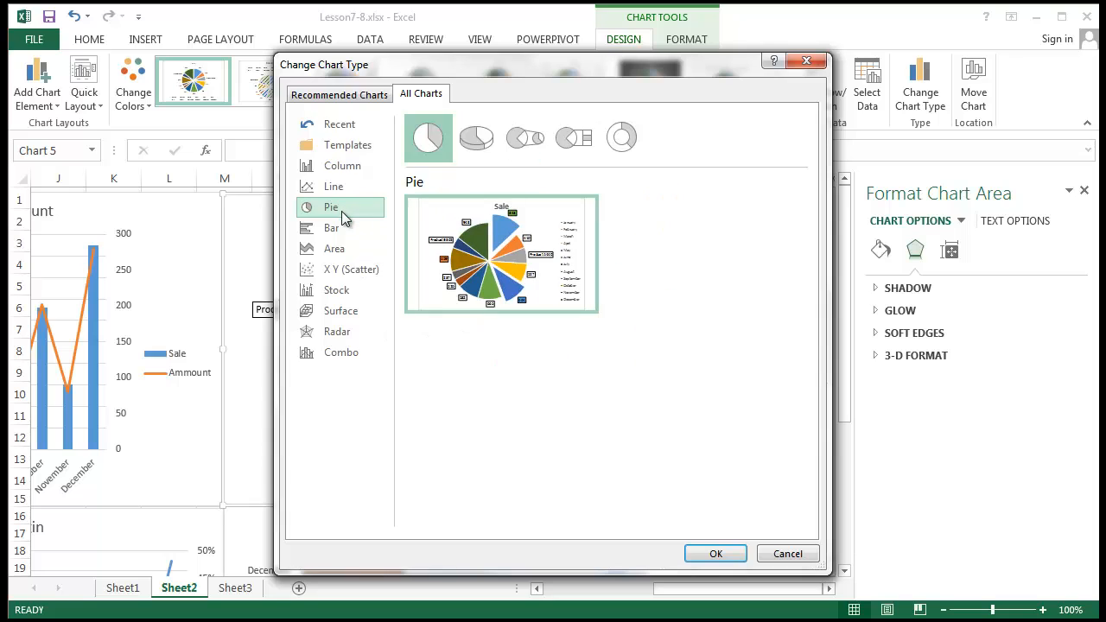
mouse_move(553, 301)
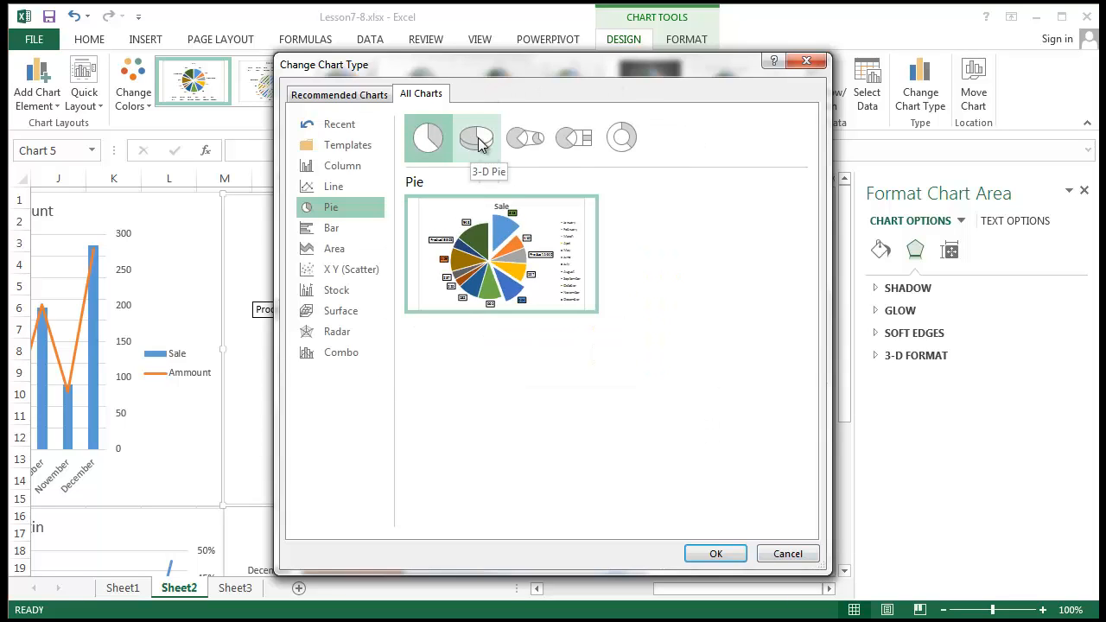
click(529, 141)
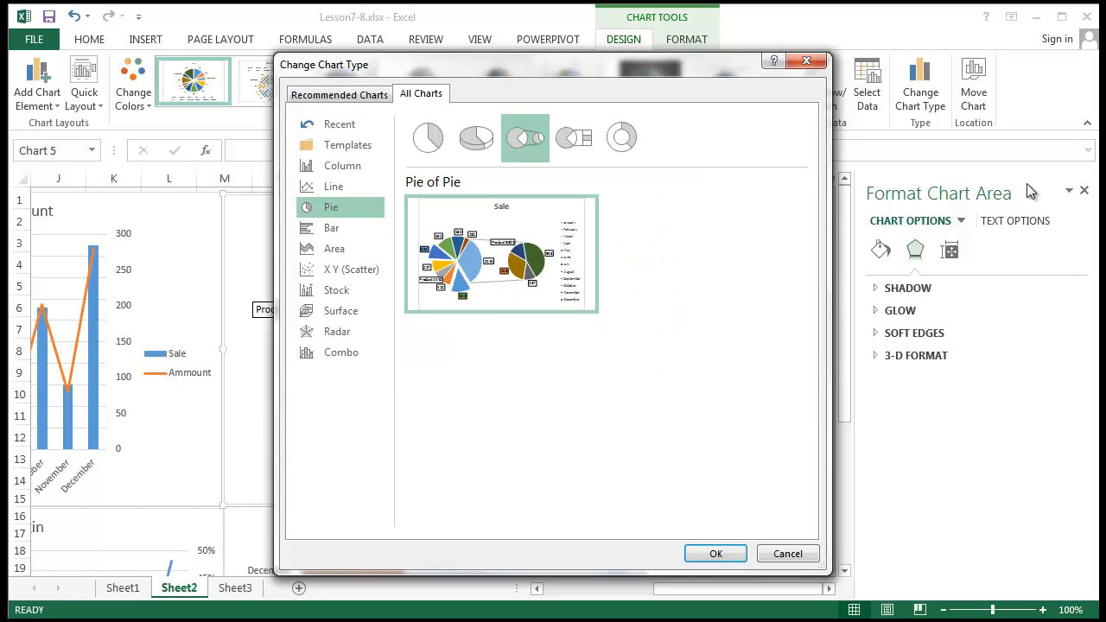
click(584, 147)
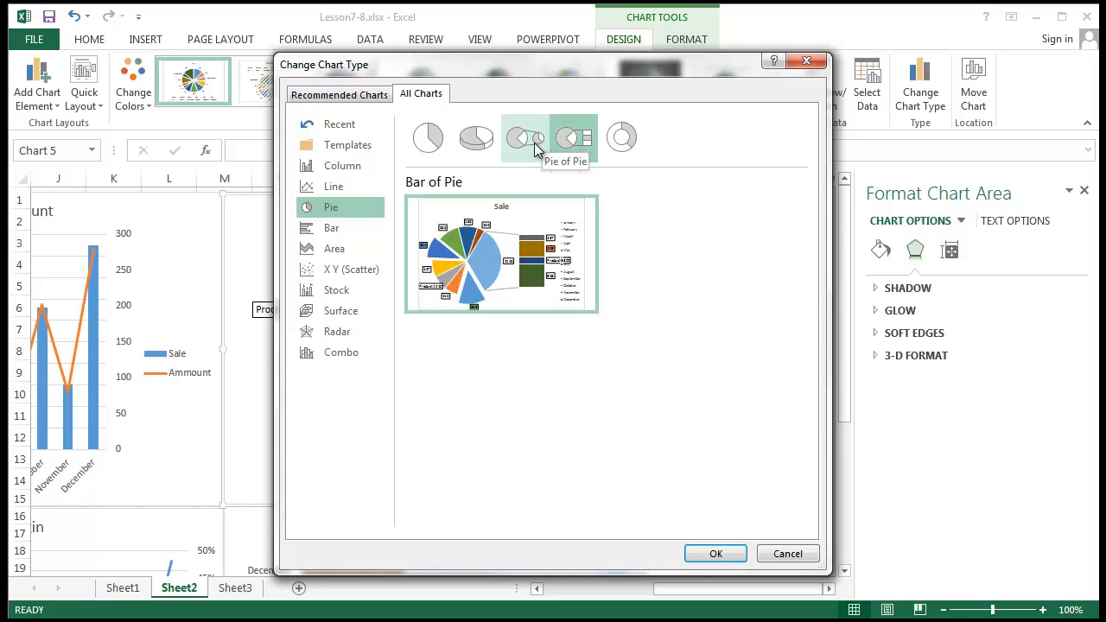
mouse_move(557, 272)
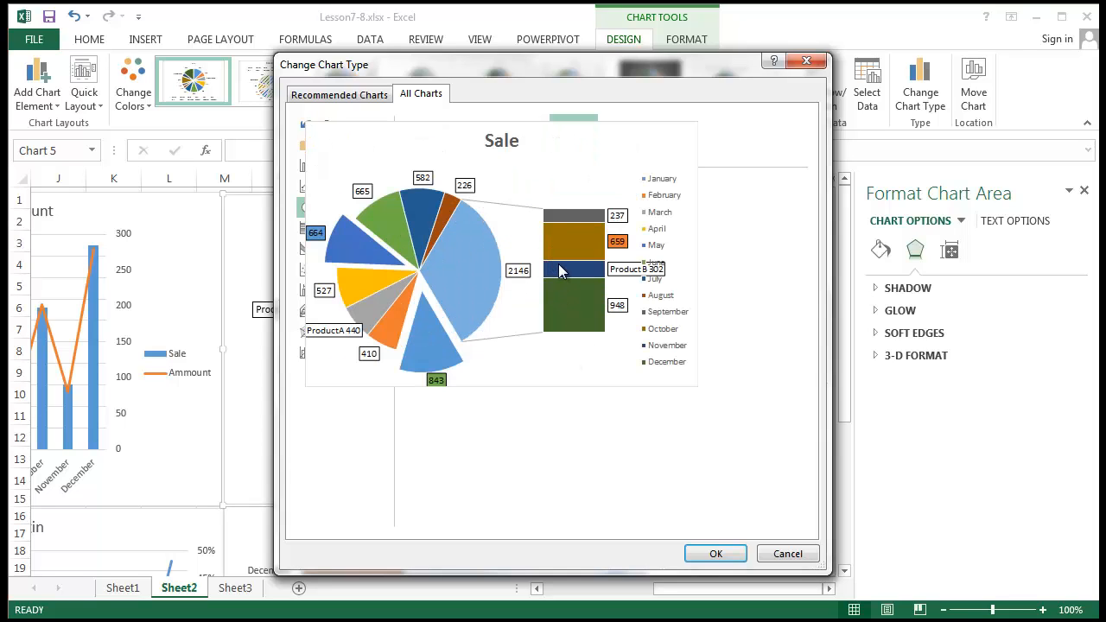
click(639, 150)
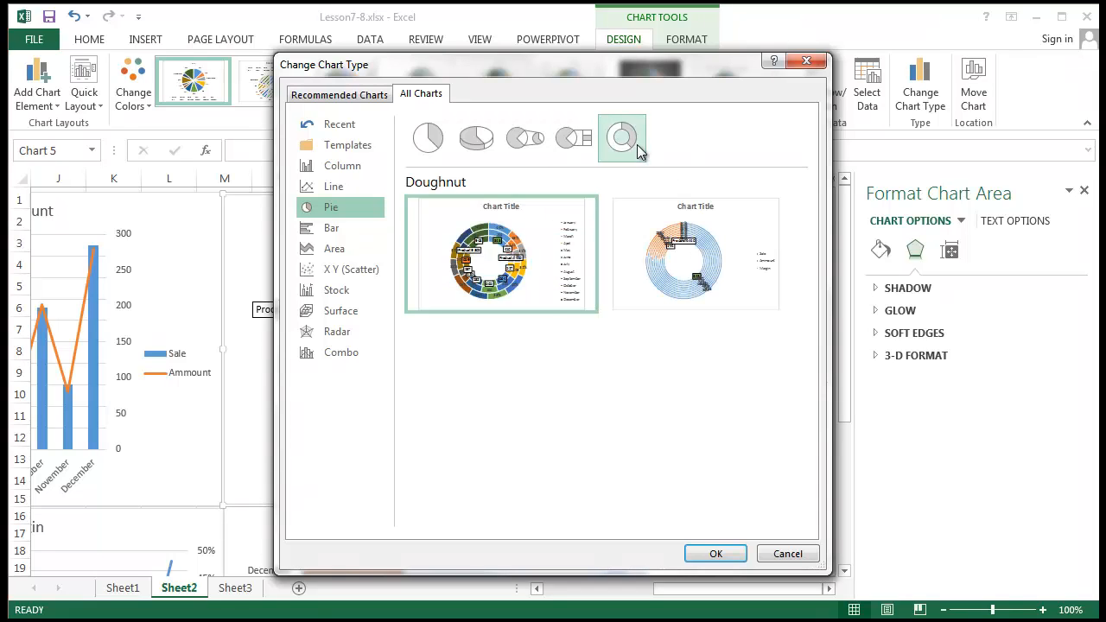
mouse_move(546, 264)
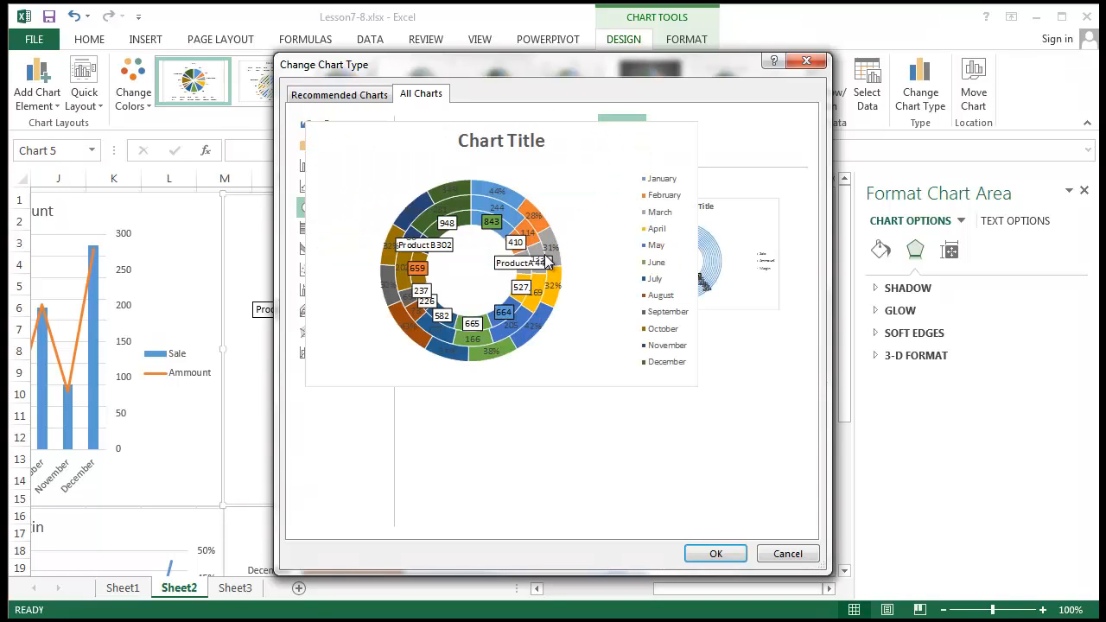
mouse_move(748, 278)
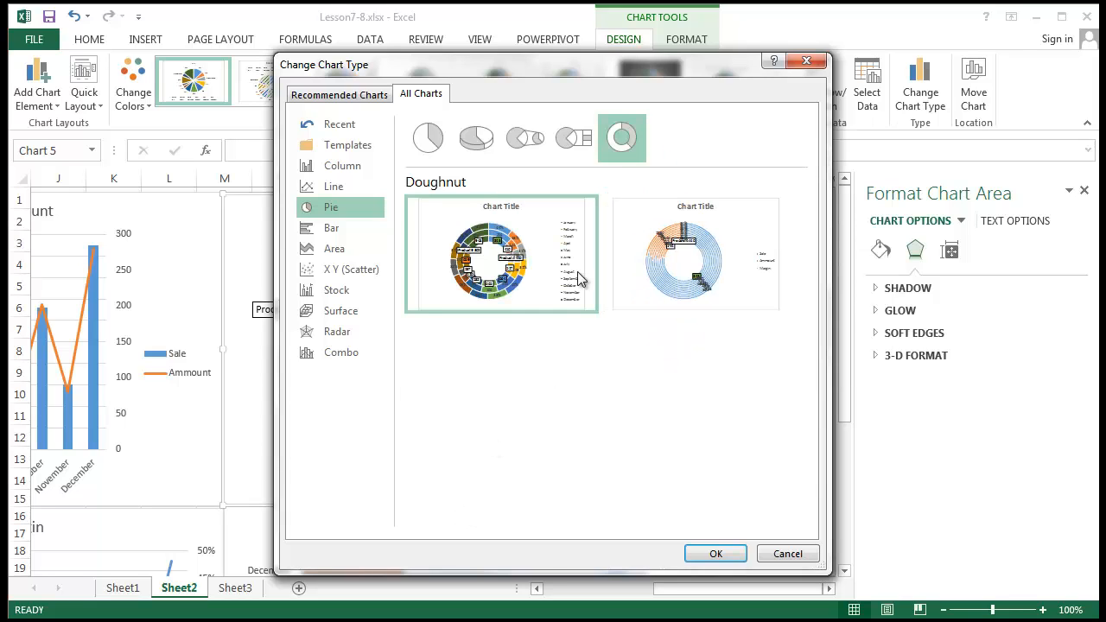
Step: Change the Sale chart to the 3-D Pie type and deselect it
click(469, 153)
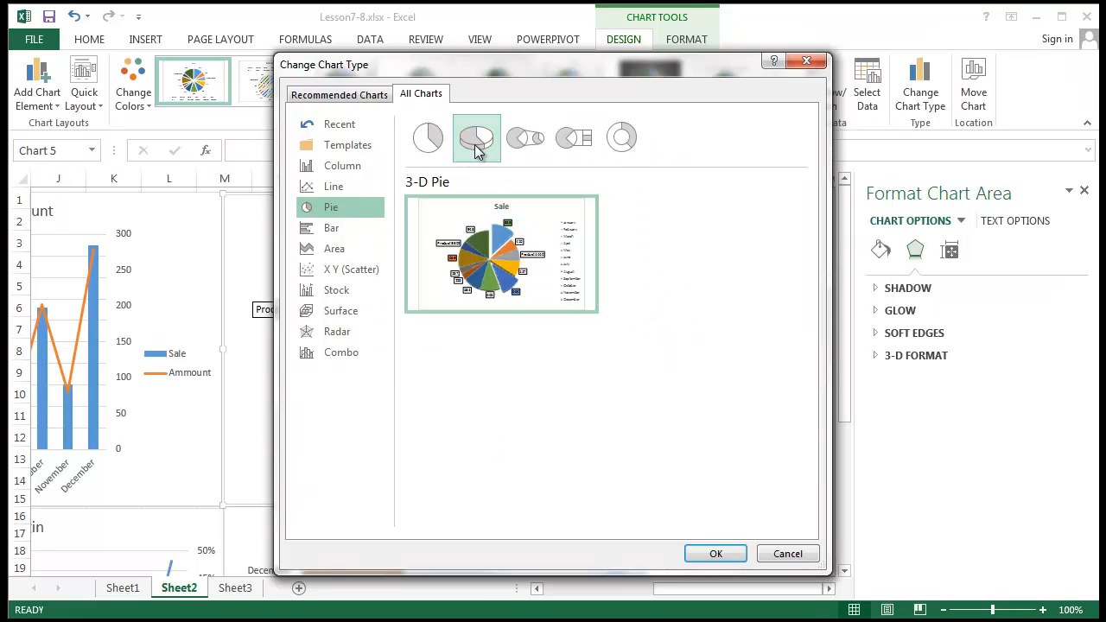
click(715, 556)
key(Escape)
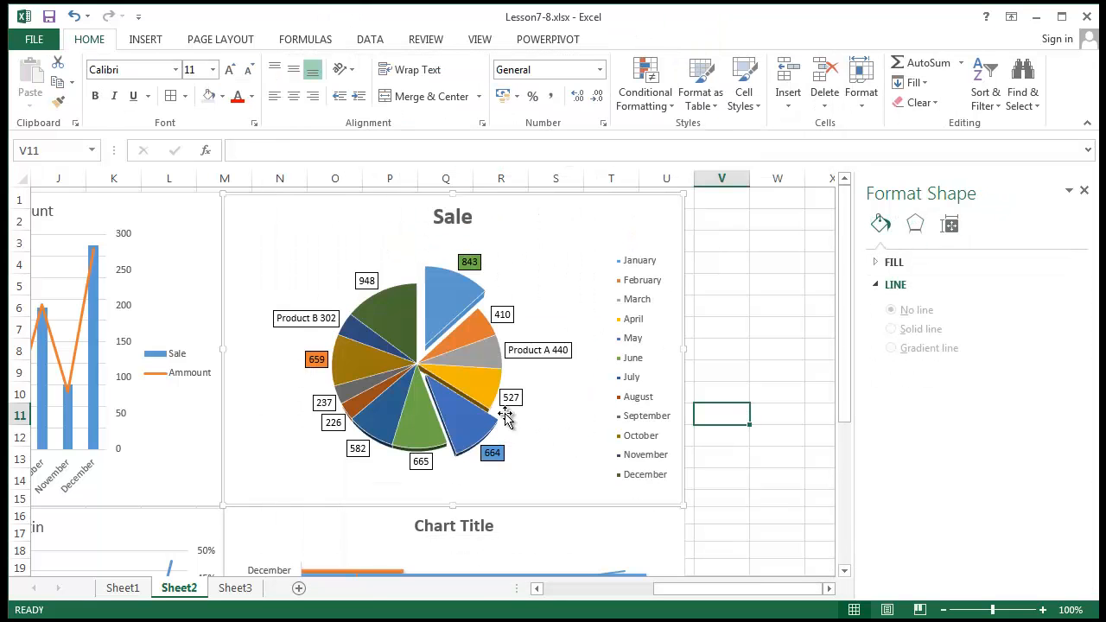
Step: Explode all slices of the 3-D Sale pie to 17%, and draw them closer until only thin gaps remain
scroll(506, 418, down, 2)
scroll(505, 418, up, 1)
click(439, 272)
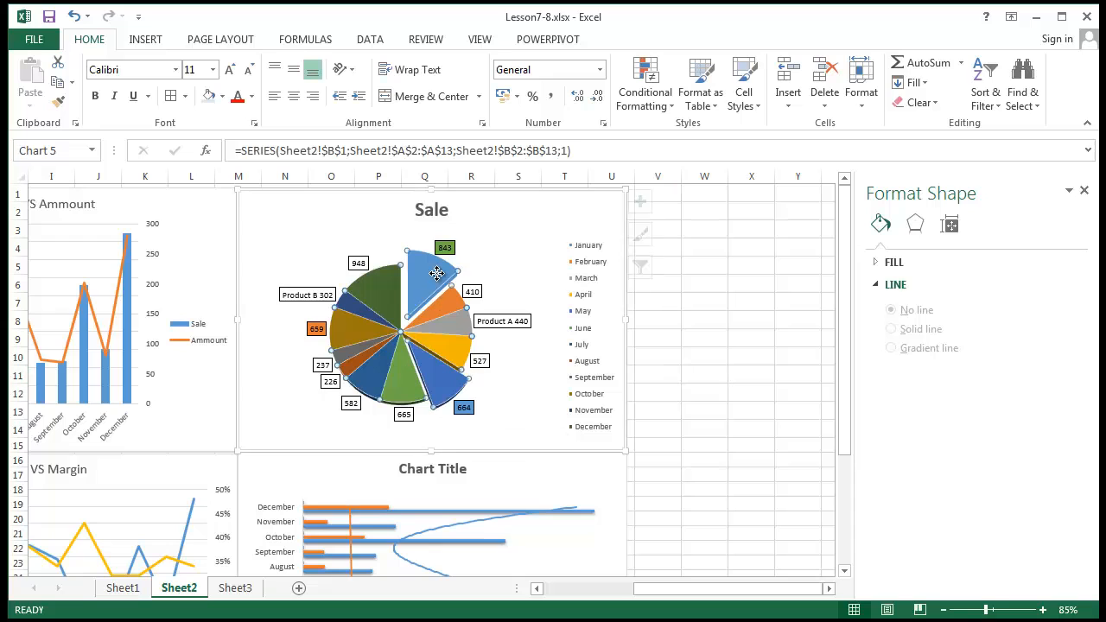
drag(449, 267, 570, 385)
click(694, 413)
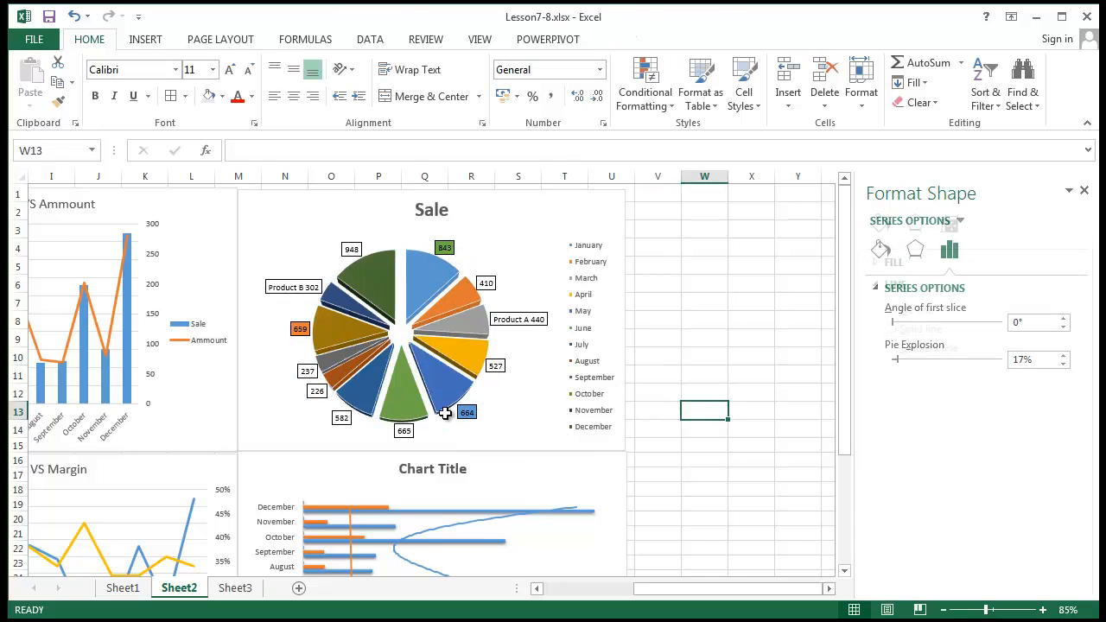
click(415, 289)
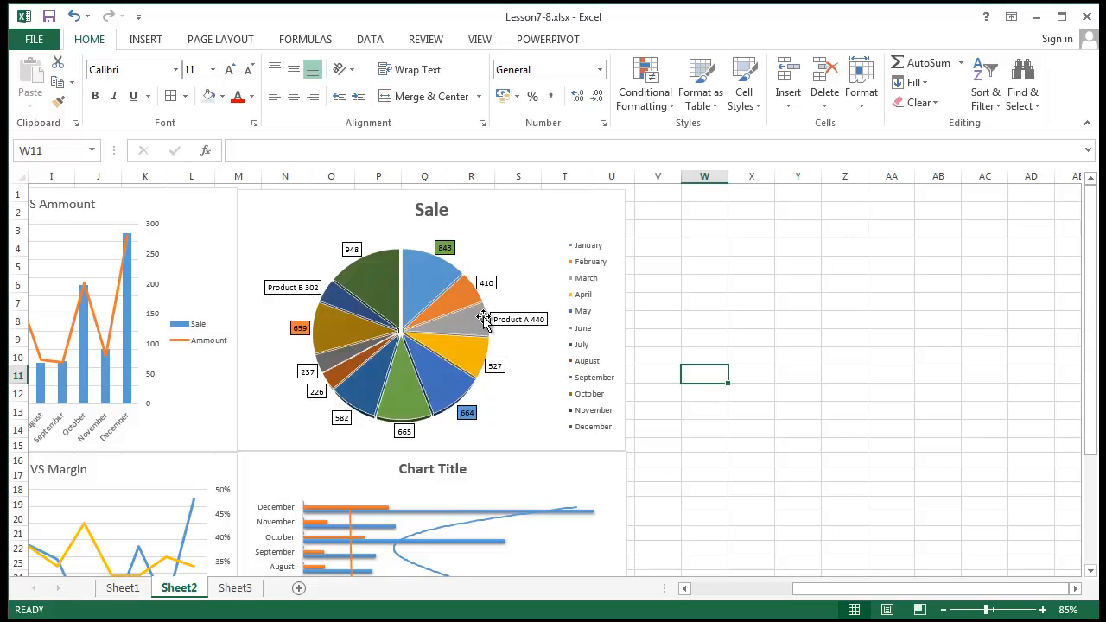
Step: Open the 3-D rotation settings for the Sale pie chart and raise the perspective to 100°
click(407, 380)
mouse_move(448, 357)
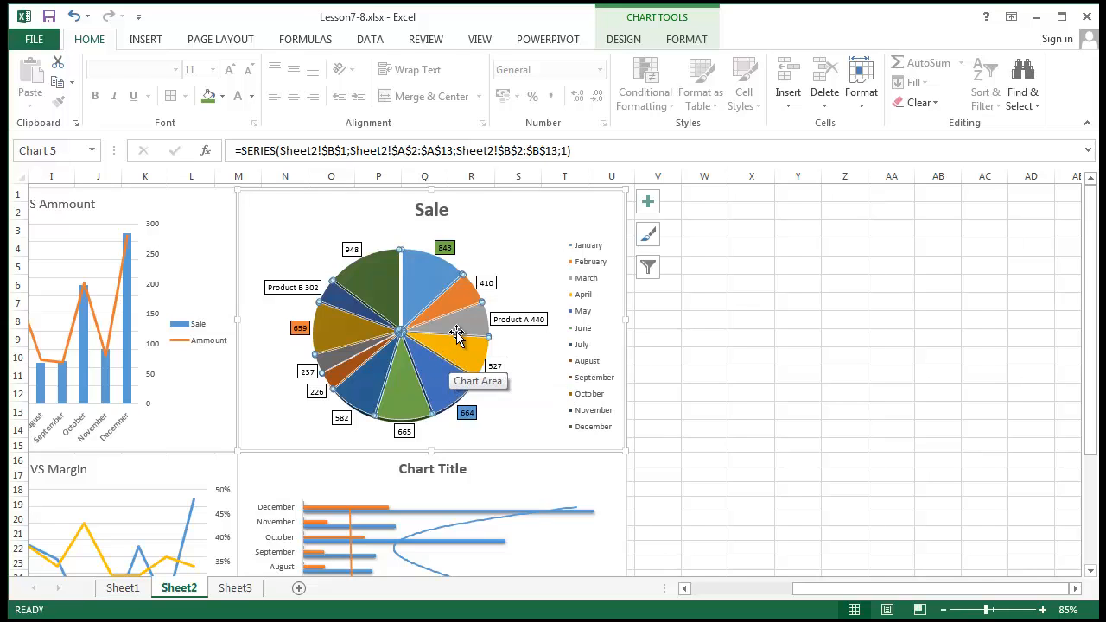
right_click(461, 331)
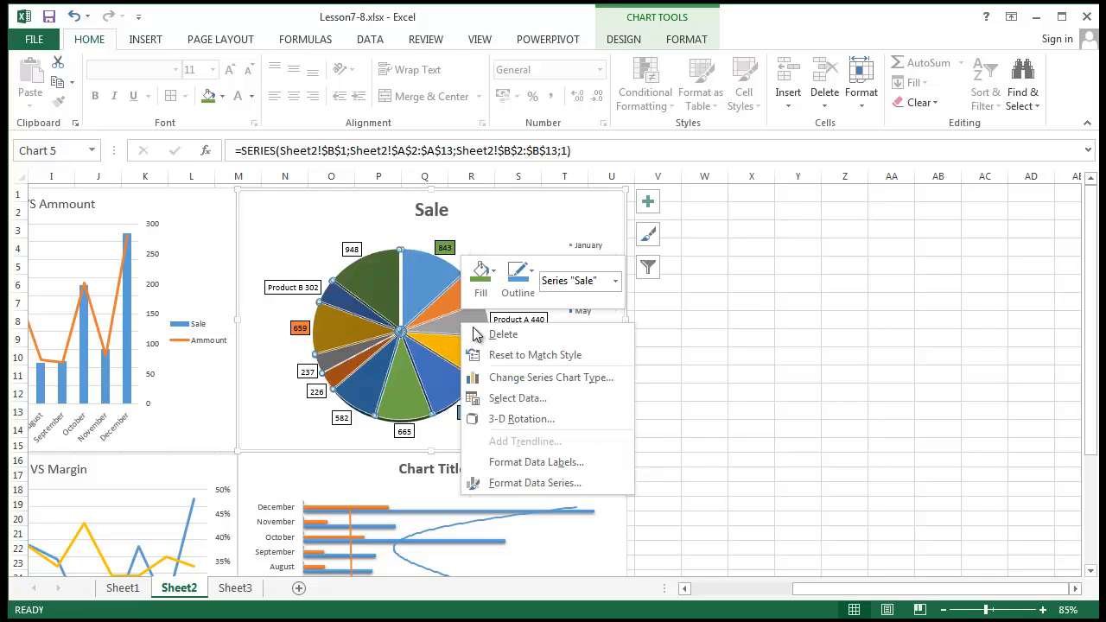
click(531, 423)
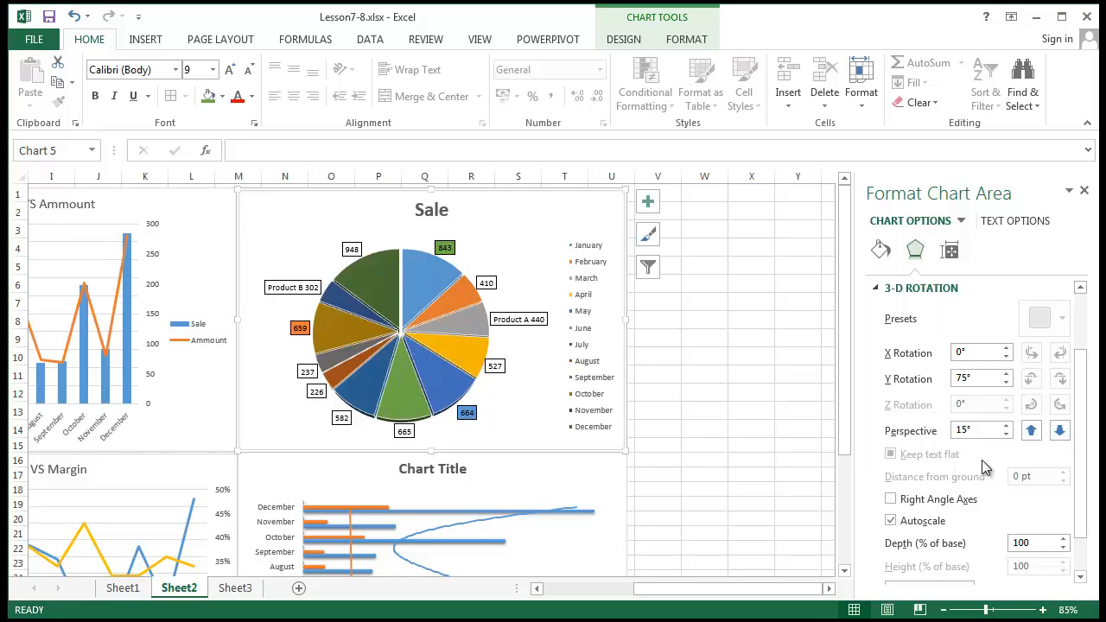
click(1030, 430)
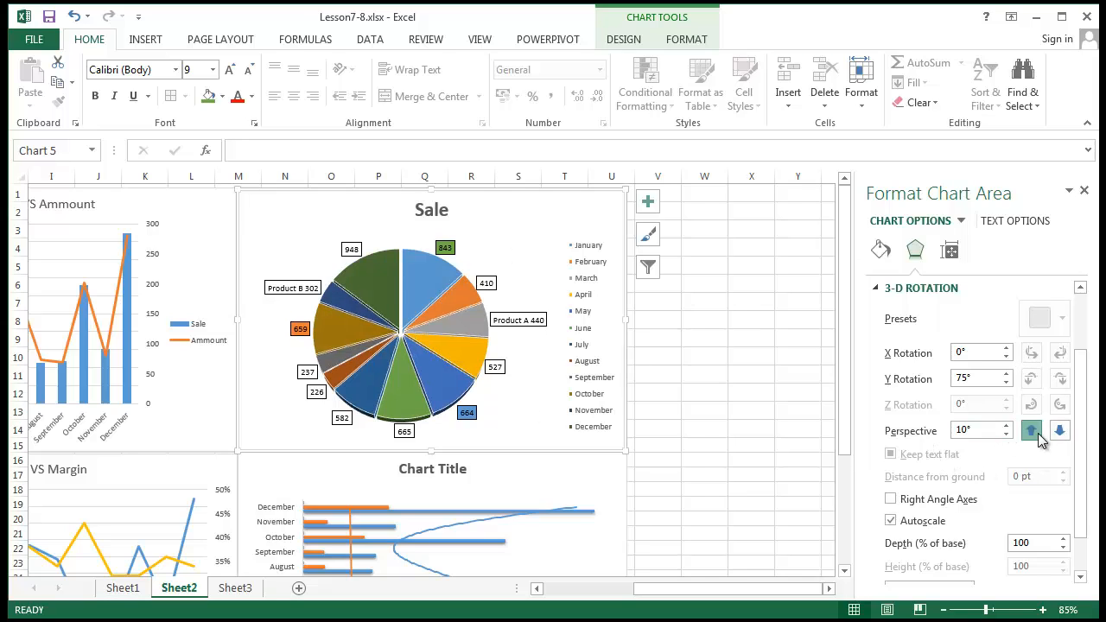
click(1031, 430)
click(1060, 431)
click(1060, 431)
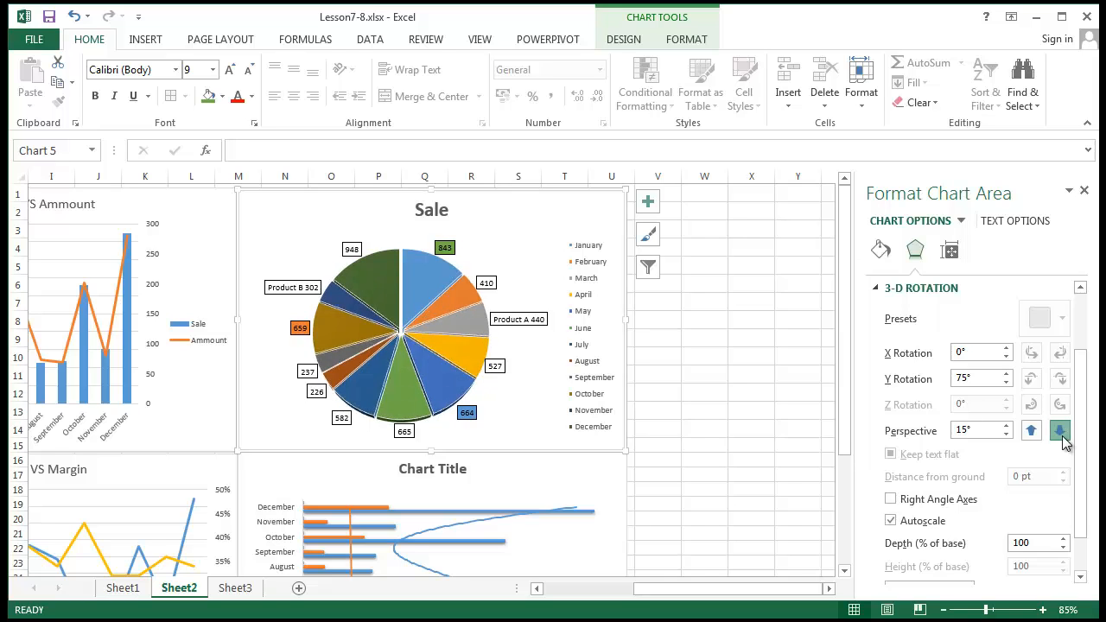
click(1060, 432)
click(1061, 432)
click(1061, 432)
click(1061, 432)
click(1061, 432)
click(1061, 432)
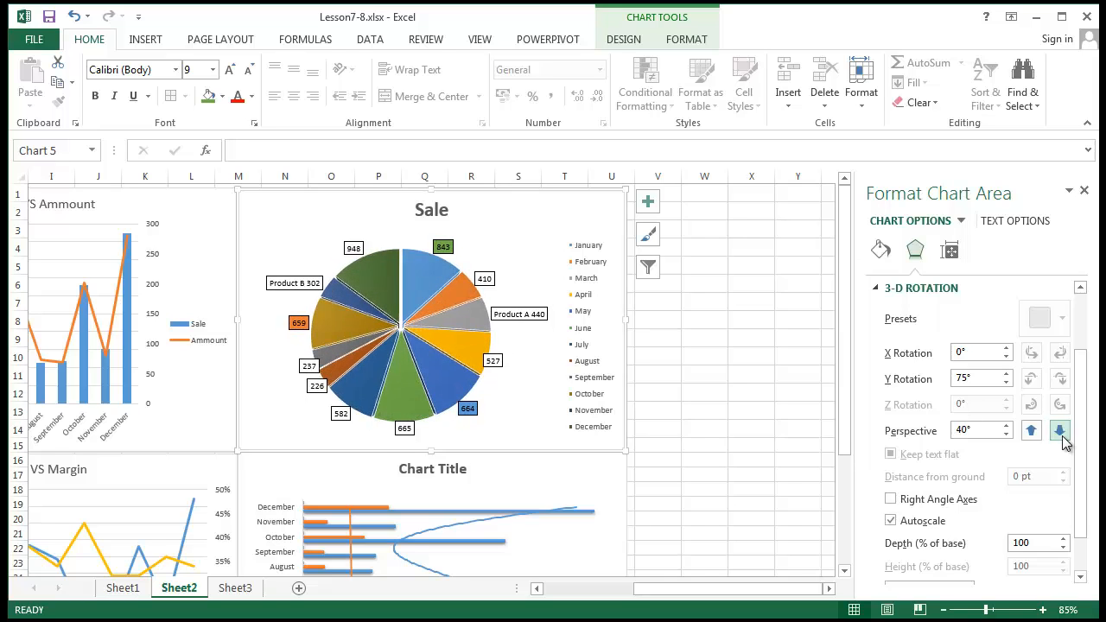
click(1060, 431)
click(1060, 432)
click(1060, 432)
click(1060, 431)
click(1061, 432)
double_click(1061, 432)
click(1061, 432)
click(1060, 432)
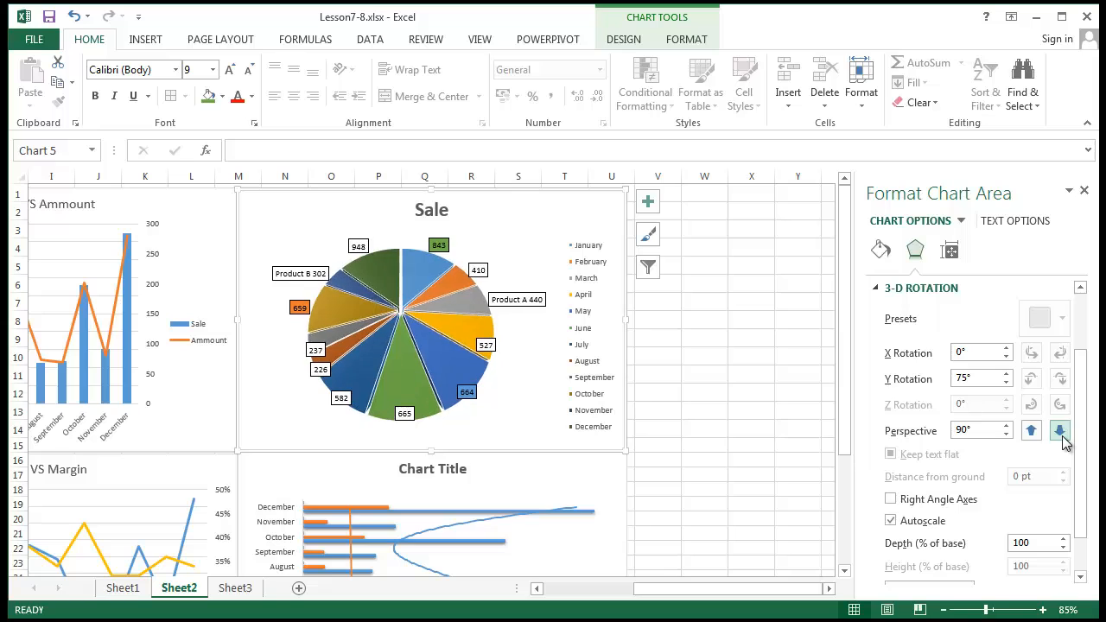
click(1061, 432)
click(1061, 432)
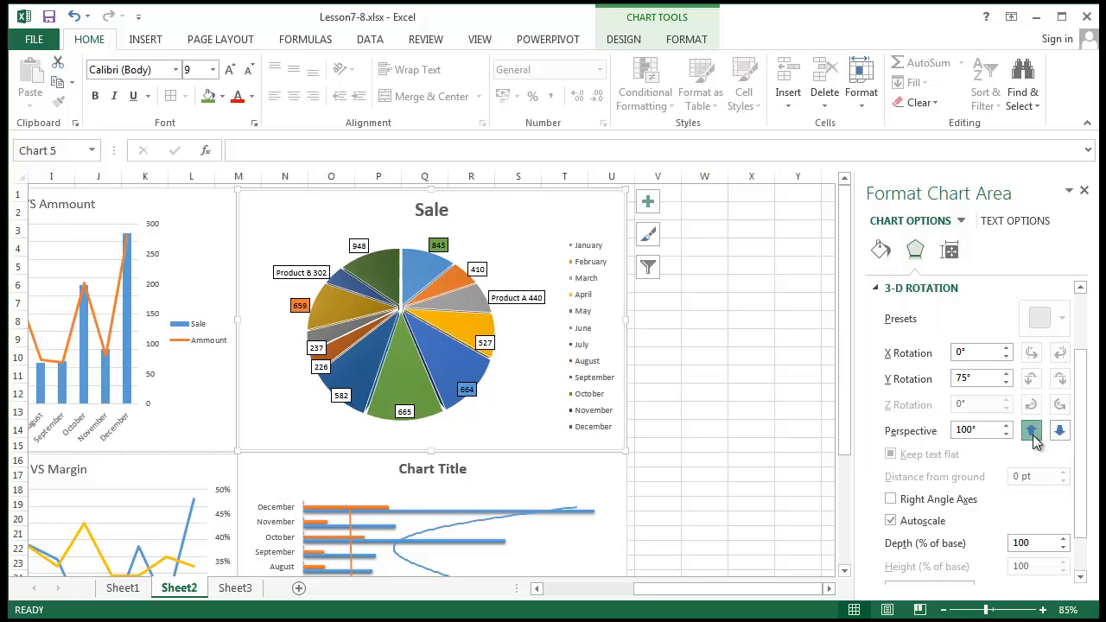
Step: Lower the Sale pie chart's perspective to 55°
click(1031, 431)
click(1032, 432)
click(1032, 433)
click(1032, 433)
click(1033, 433)
click(1033, 434)
click(1032, 433)
click(1032, 433)
click(1033, 432)
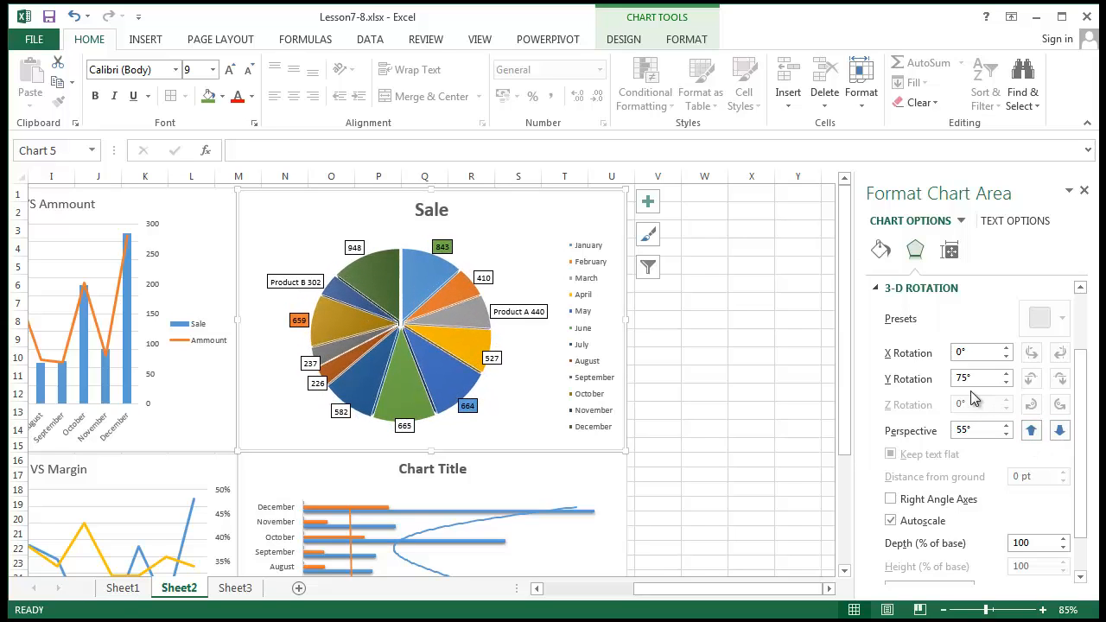
Step: Set the Sale pie chart's Y rotation to 50°
click(1008, 383)
click(1008, 382)
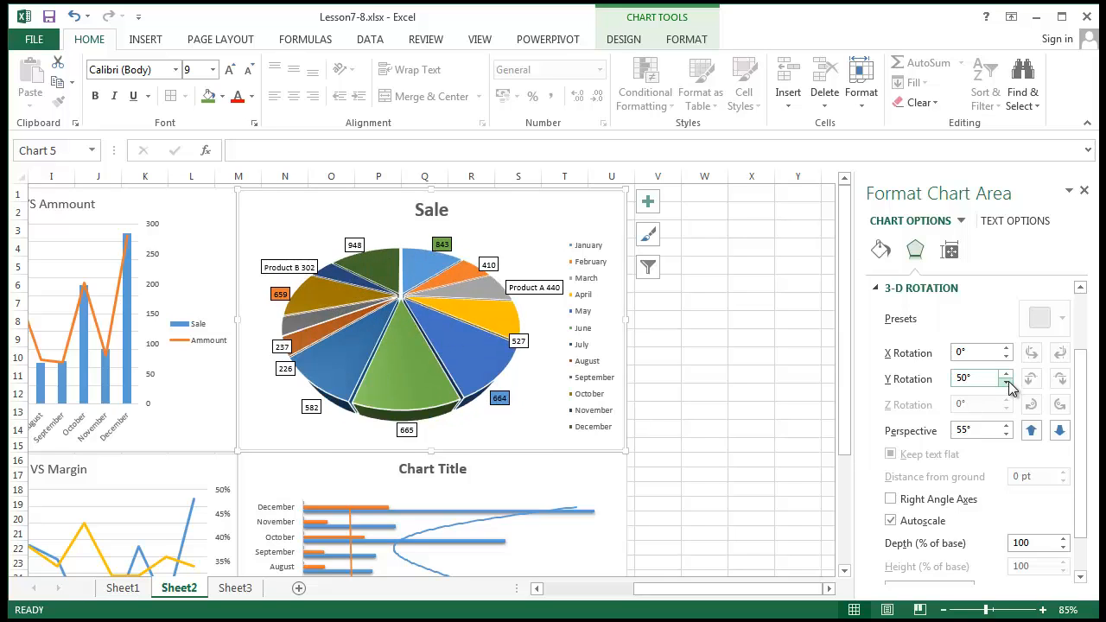
click(1008, 383)
Step: Set the Sale pie chart's X rotation to 90°
click(1006, 349)
click(1007, 349)
click(1007, 349)
click(1006, 349)
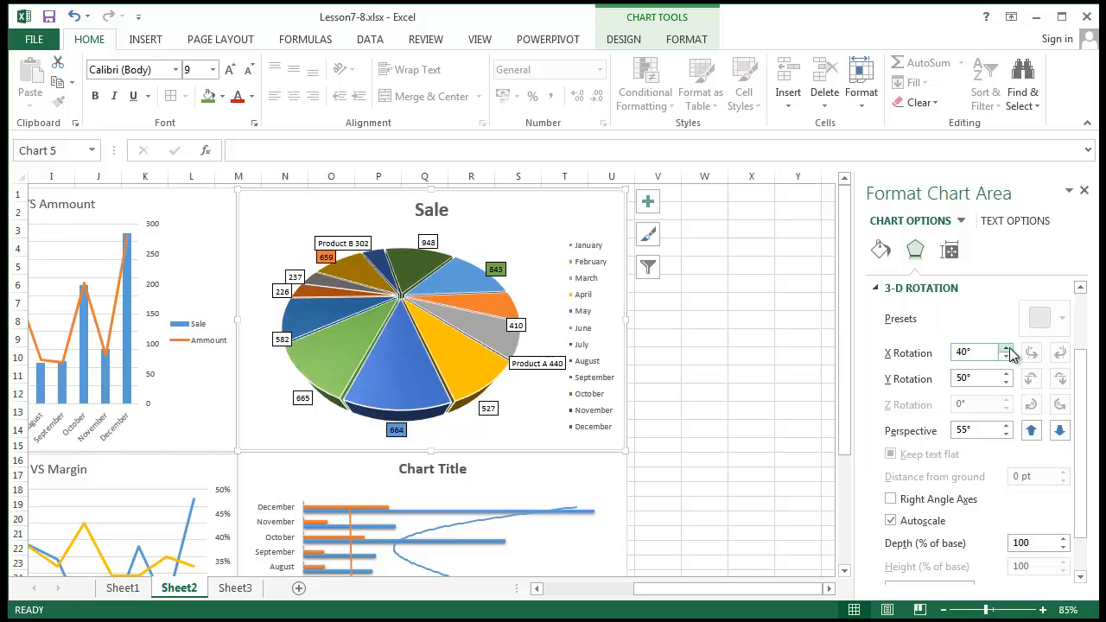
click(1007, 349)
click(1007, 349)
click(1006, 349)
click(1007, 349)
click(1006, 349)
Step: Reduce the Sale pie chart's Y rotation to 0° for an edge-on view
click(1007, 383)
click(1006, 383)
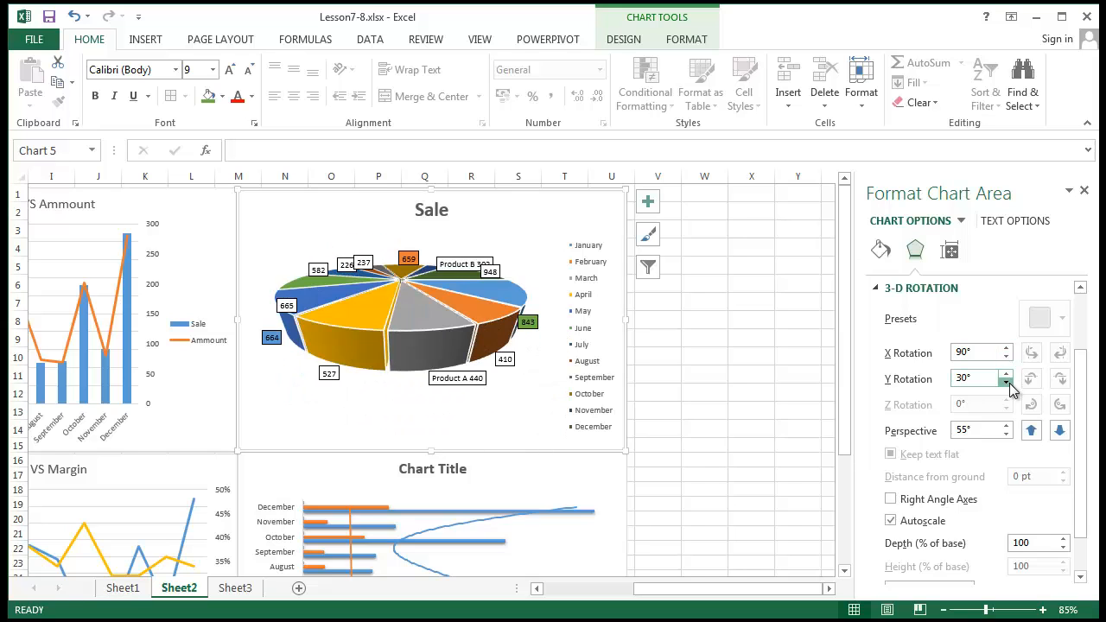
click(1007, 382)
click(1006, 382)
click(1006, 382)
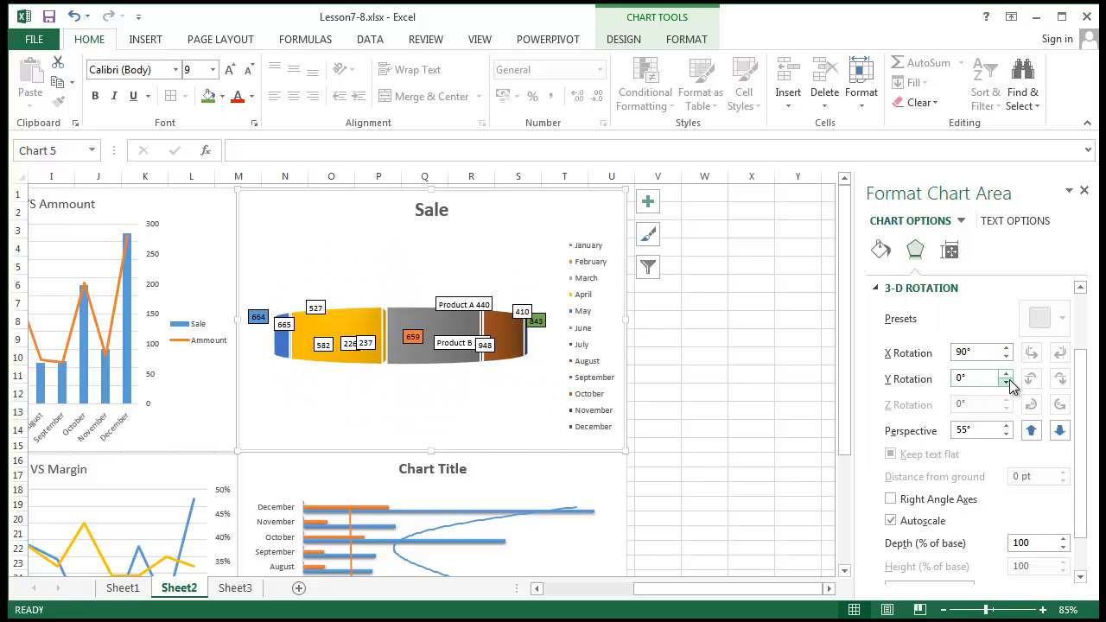
Step: Raise the Sale pie chart's Y rotation to 60°
click(1006, 377)
click(1006, 377)
click(1007, 377)
click(1006, 377)
click(1007, 376)
click(1007, 376)
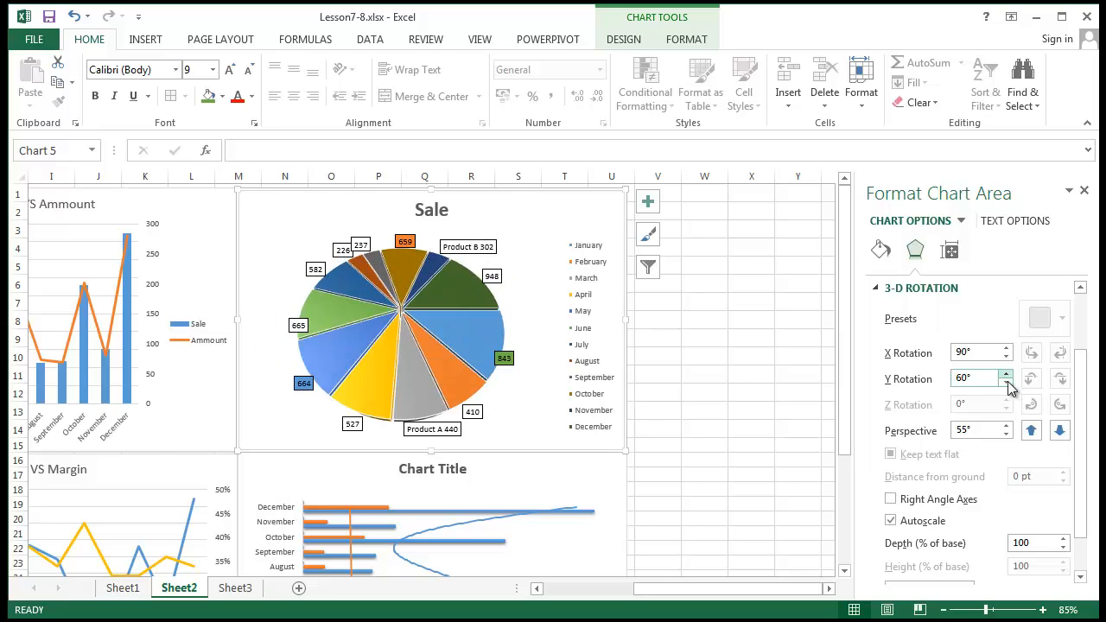
Step: Set the Sale pie chart's Y rotation to 40° and deselect the chart
click(1006, 383)
click(1007, 382)
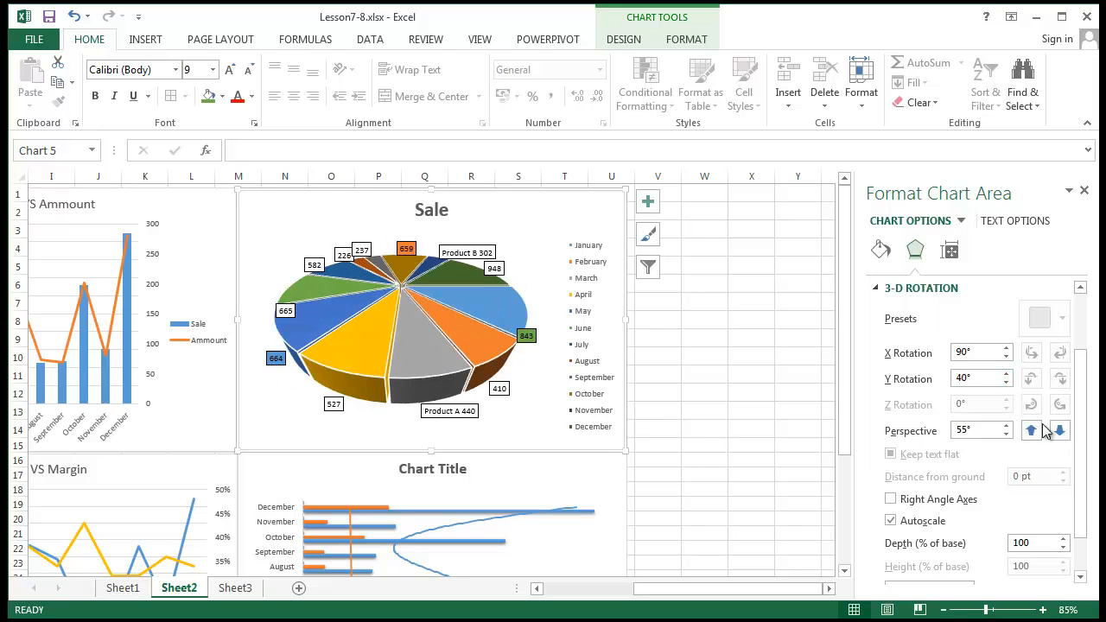
click(435, 365)
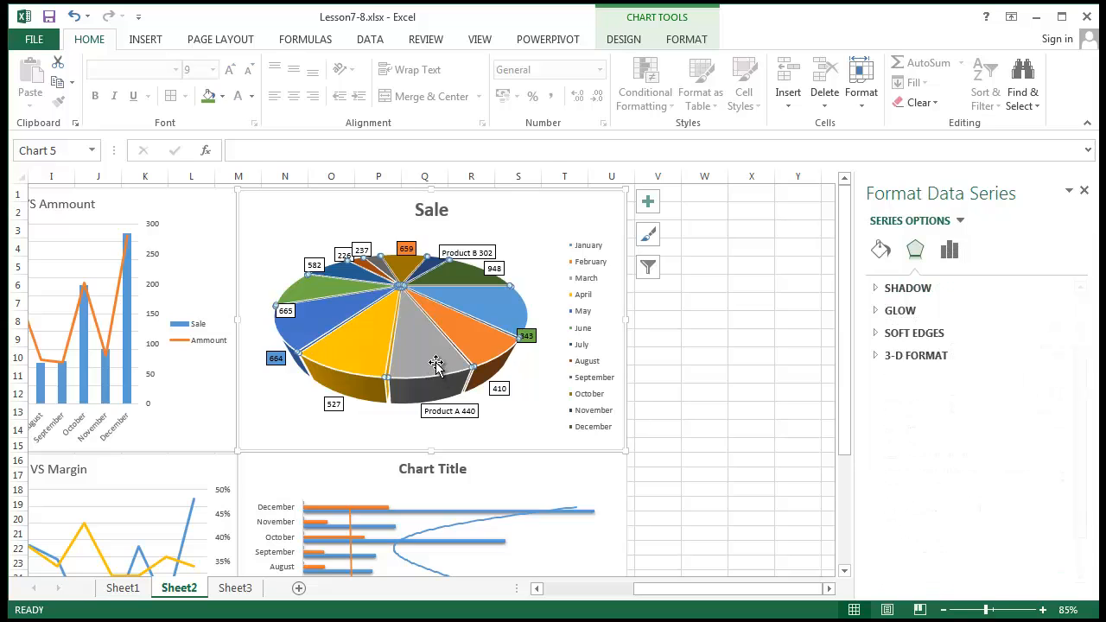
click(522, 319)
click(735, 352)
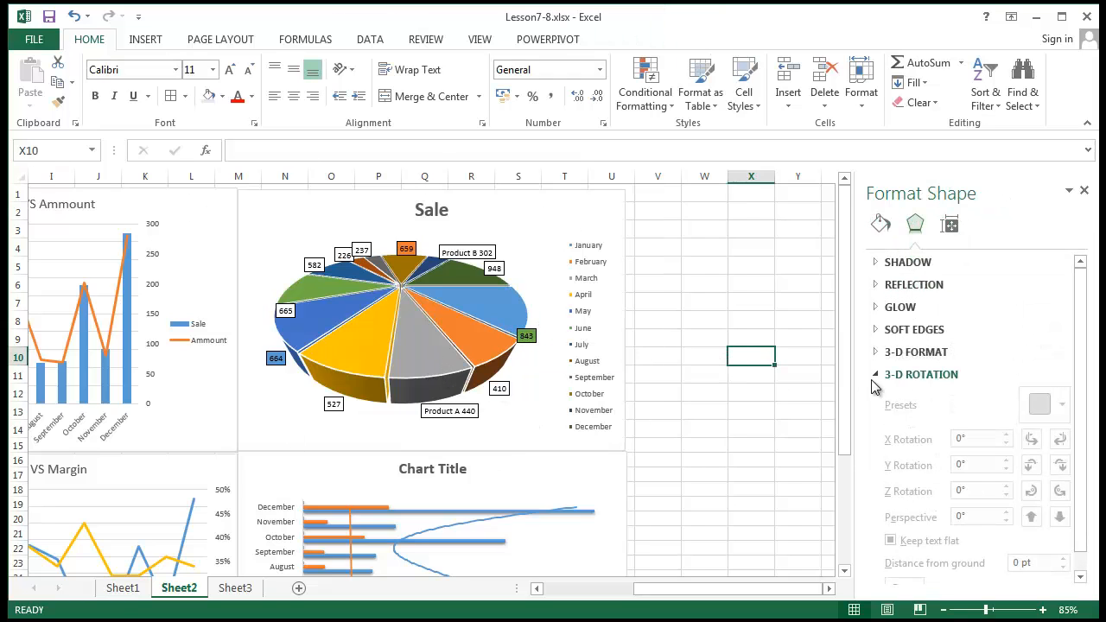
click(874, 356)
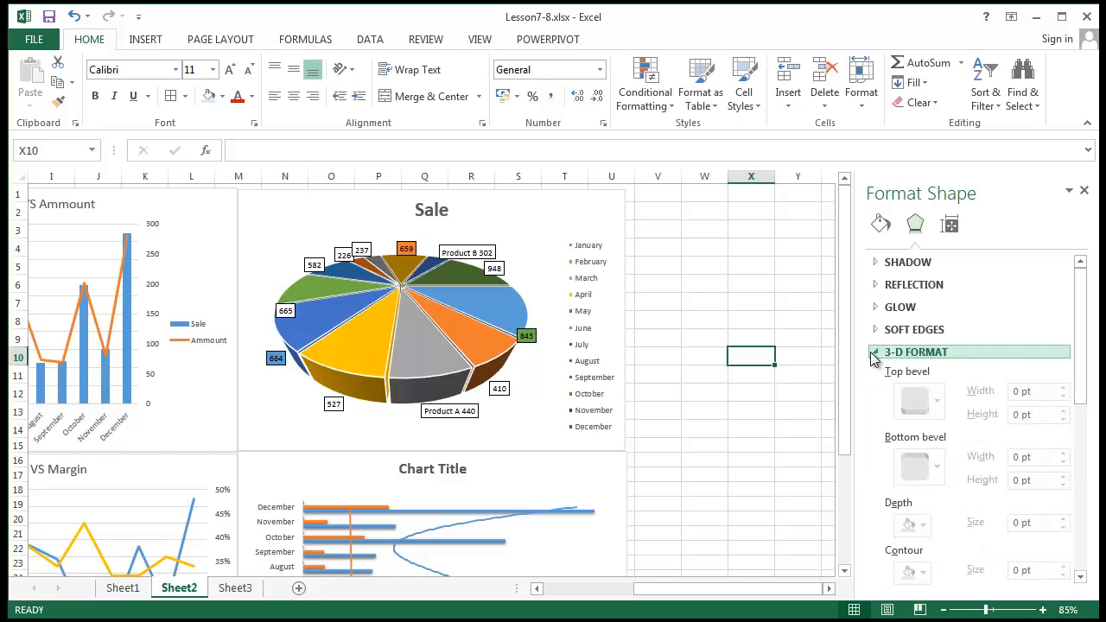
click(874, 352)
click(885, 376)
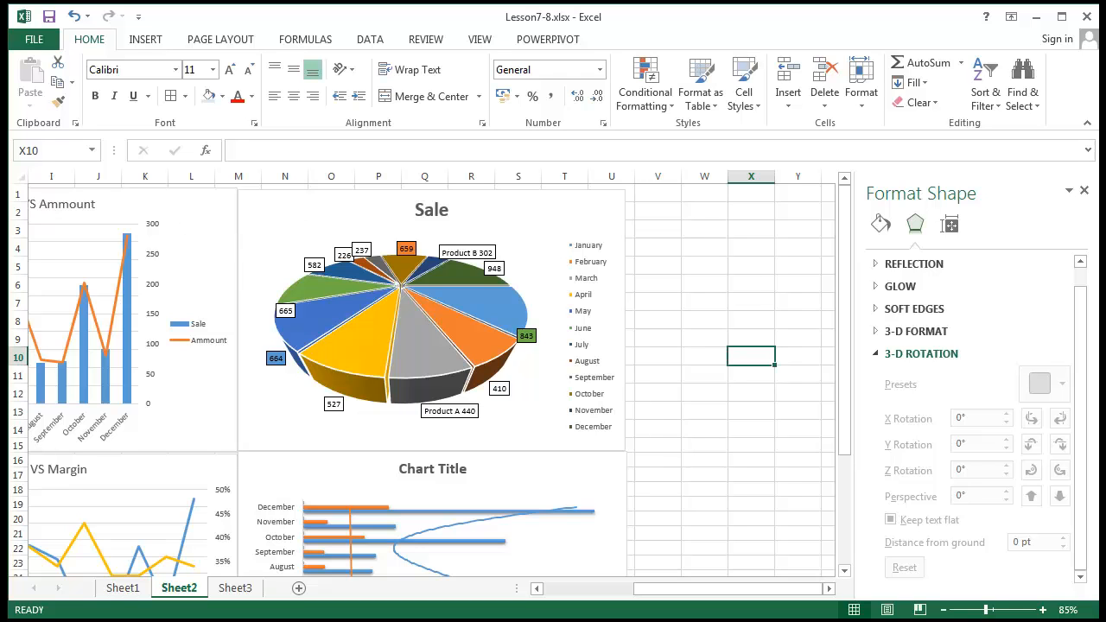
Step: Zoom the worksheet to 70% and bring the four charts into view beside the data table
click(797, 489)
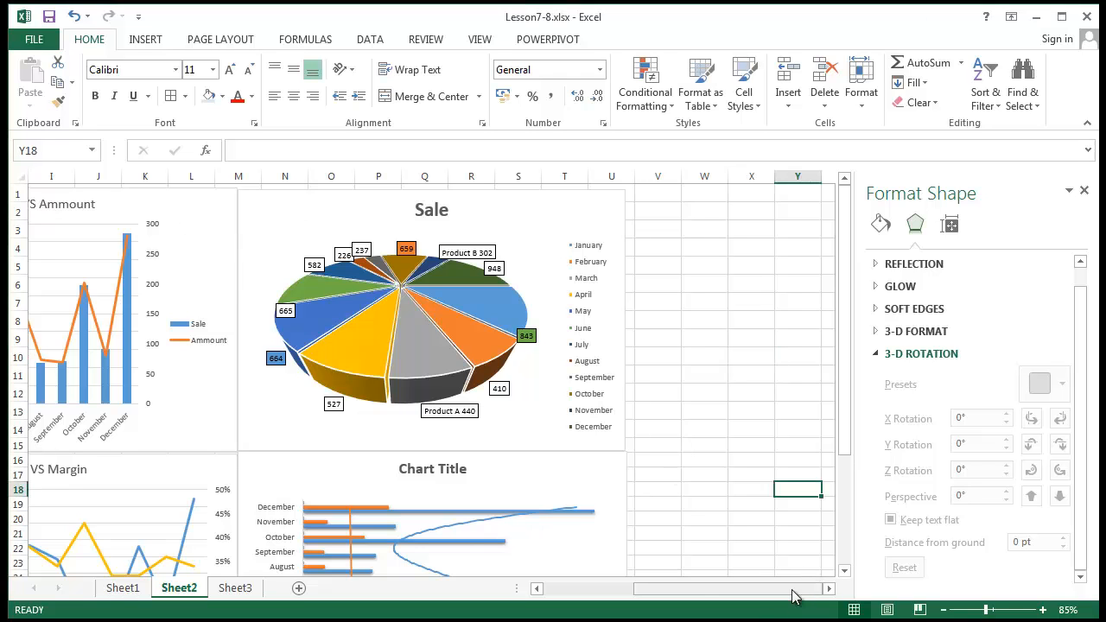
drag(792, 596, 629, 587)
ctrl+scroll(610, 464, down, 4)
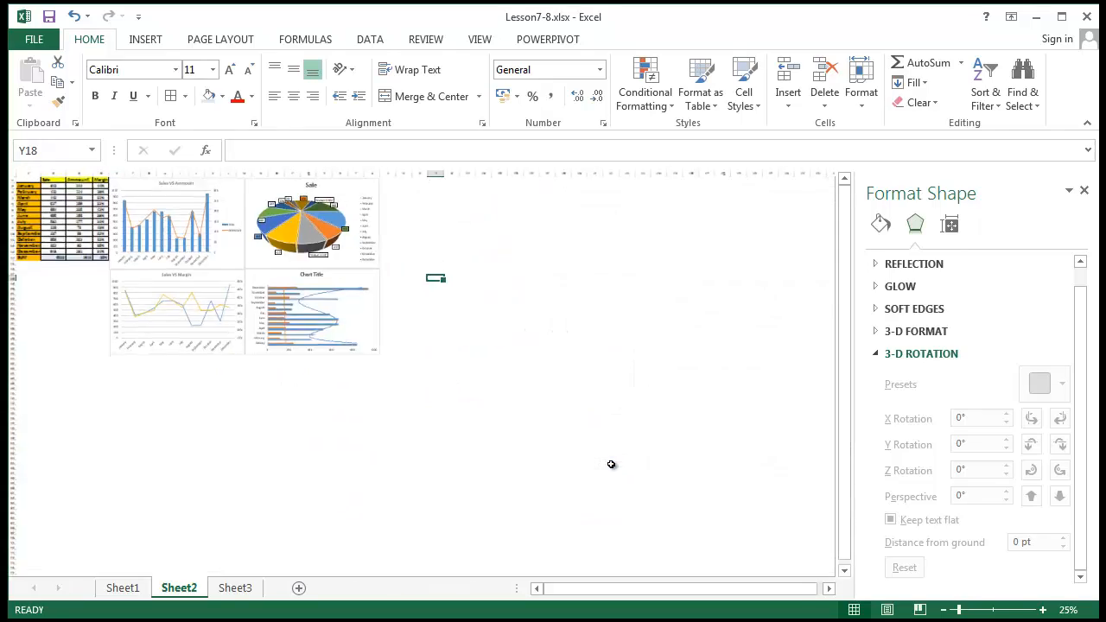
ctrl+scroll(611, 463, up, 3)
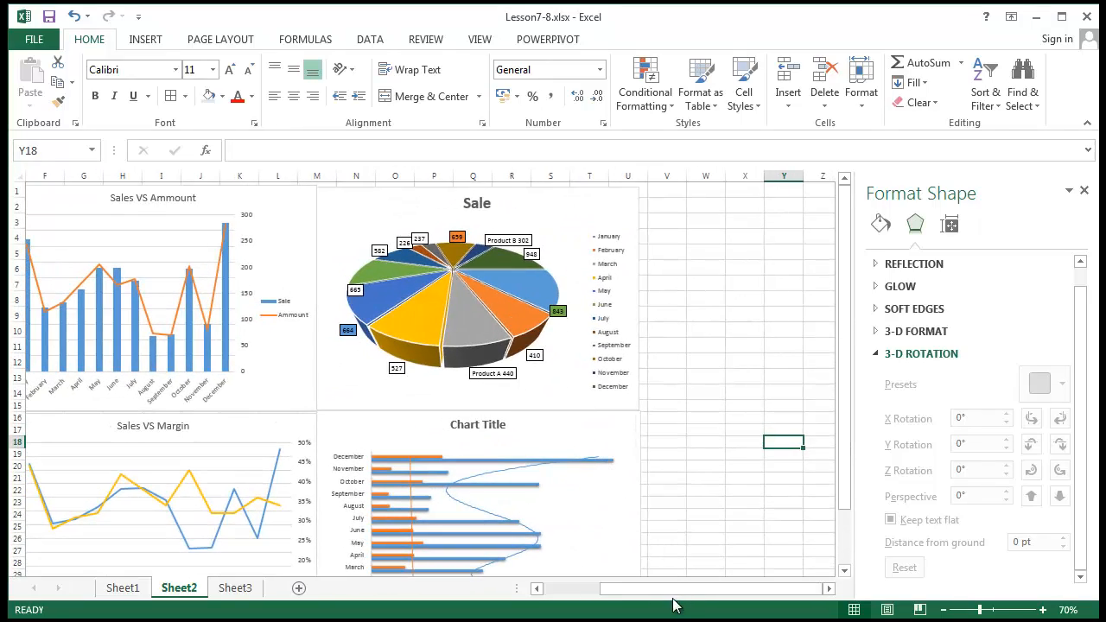
drag(669, 591, 568, 518)
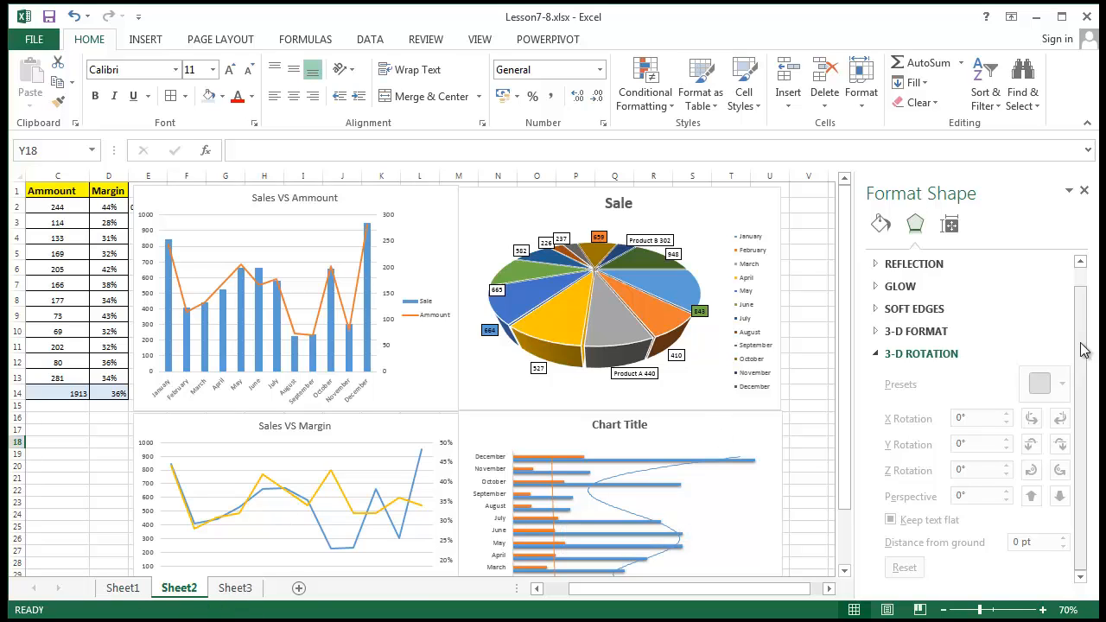
Step: Examine the shape formatting options for 3-D format, glow, reflection, fill, line and text box
click(889, 331)
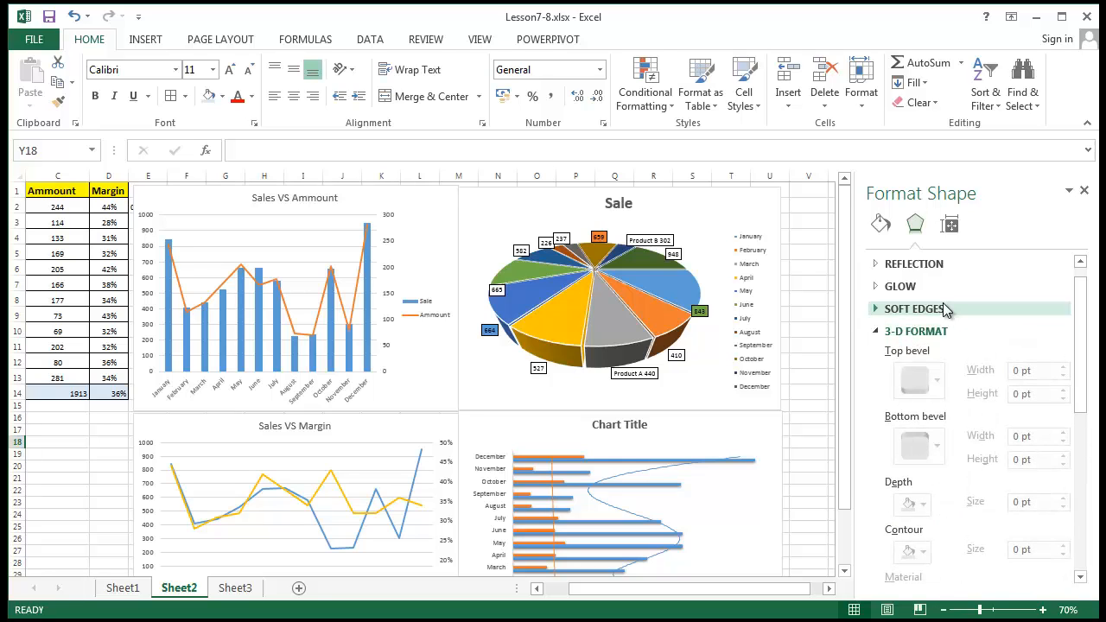
click(874, 287)
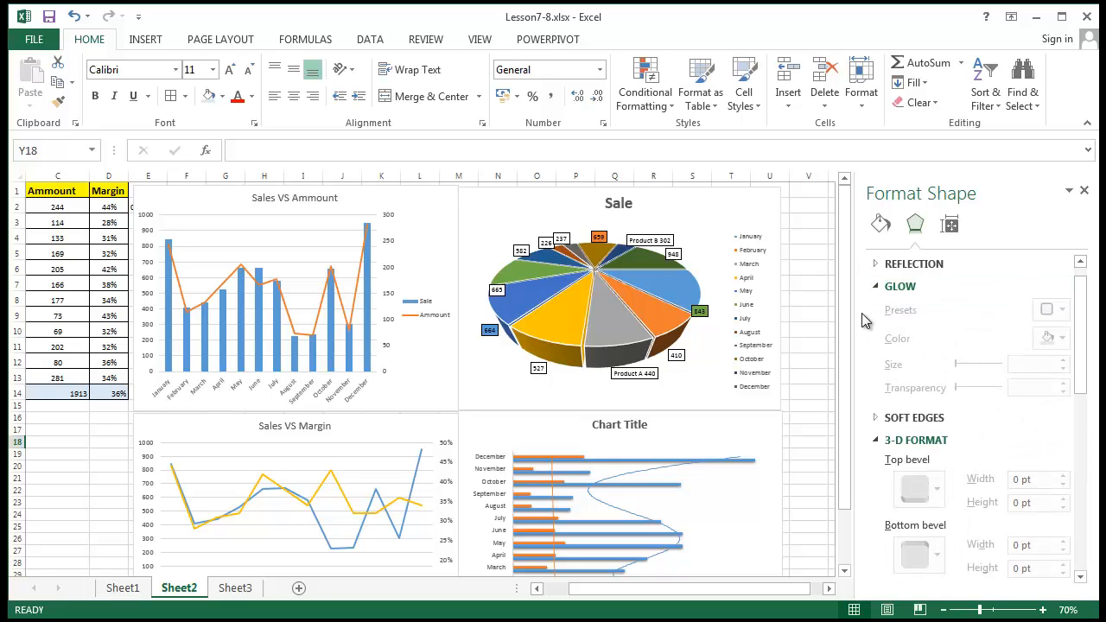
click(873, 264)
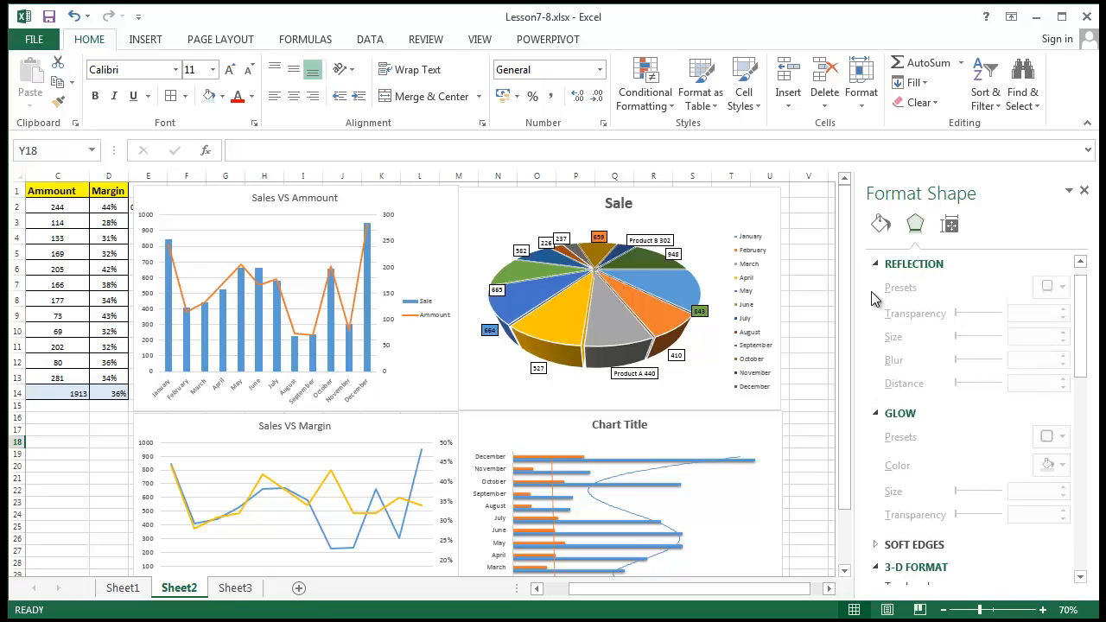
click(880, 224)
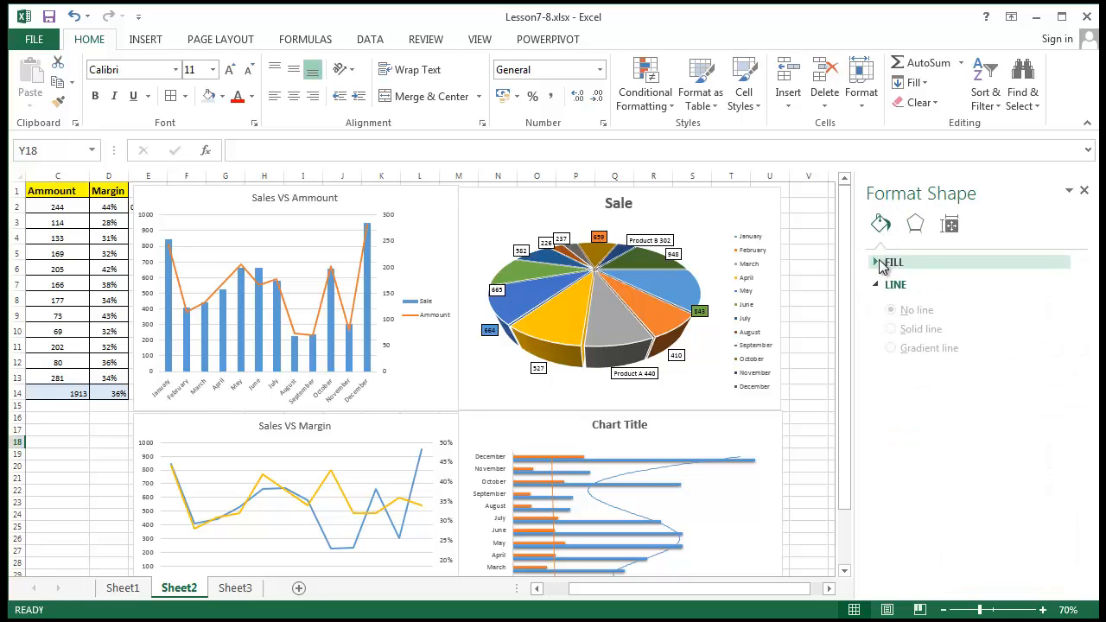
click(880, 264)
click(949, 230)
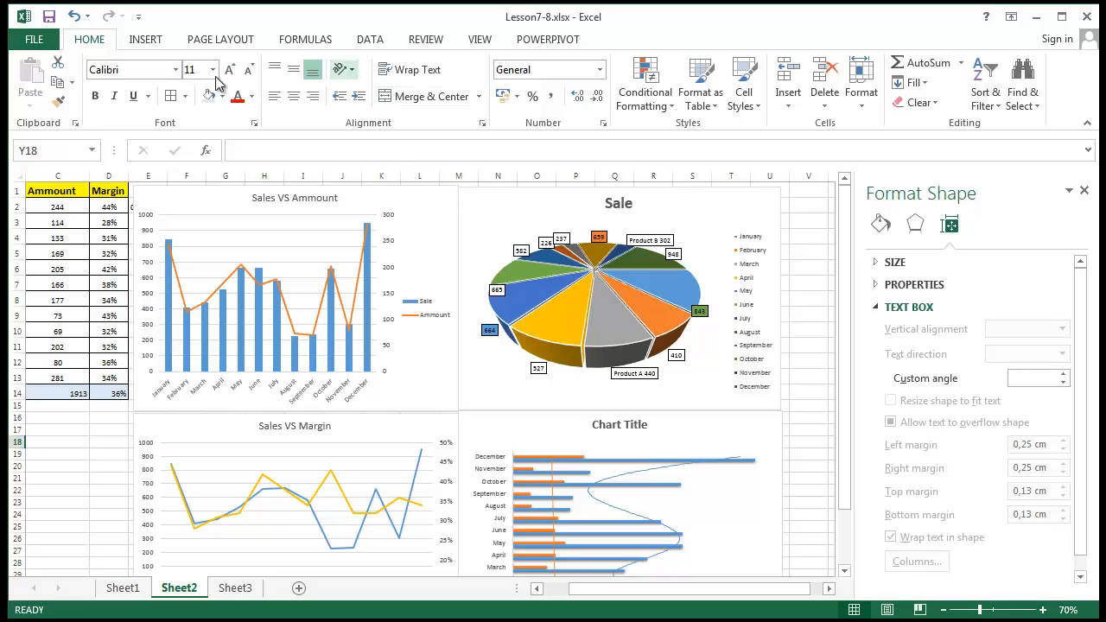
Step: Review the insertable chart types and the finished charts on Sheet3, Sheet2 and Sheet1
click(155, 36)
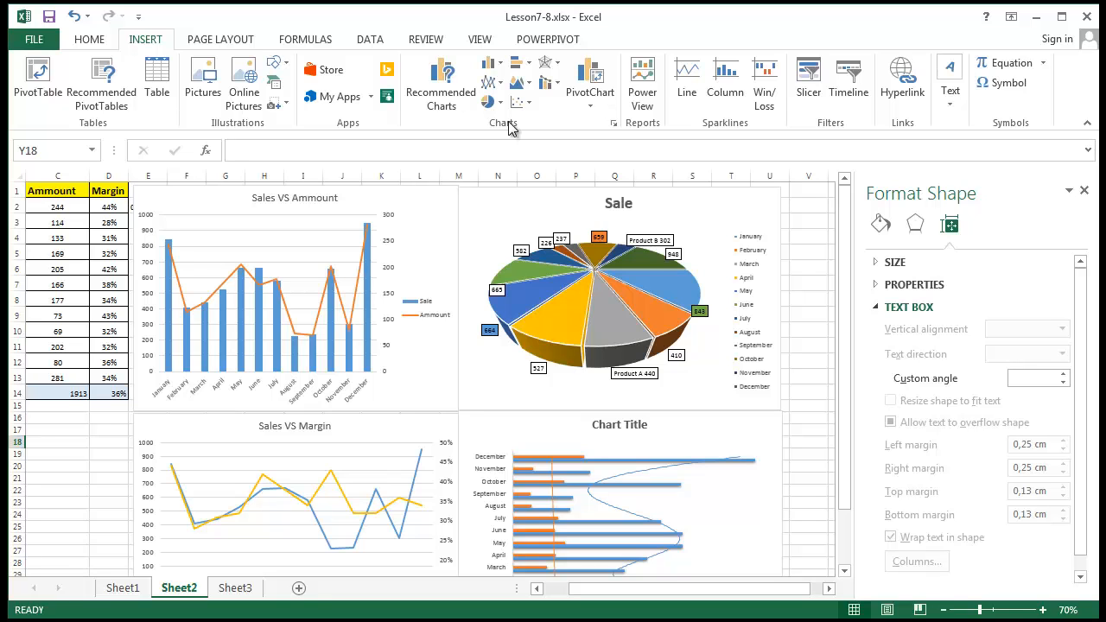
scroll(237, 173, down, 2)
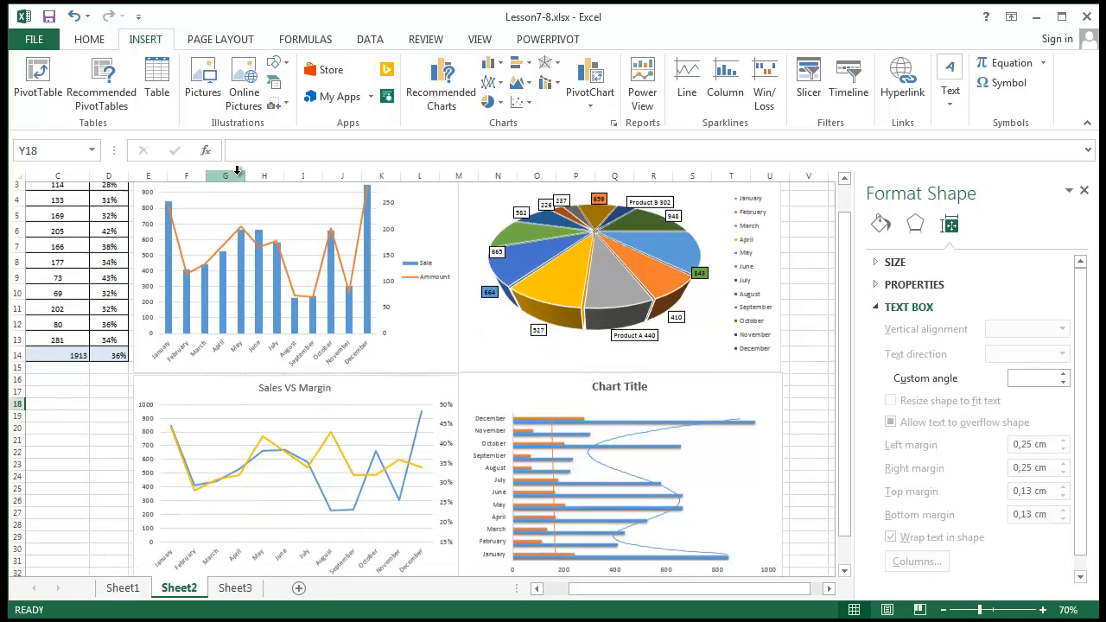
scroll(237, 173, up, 2)
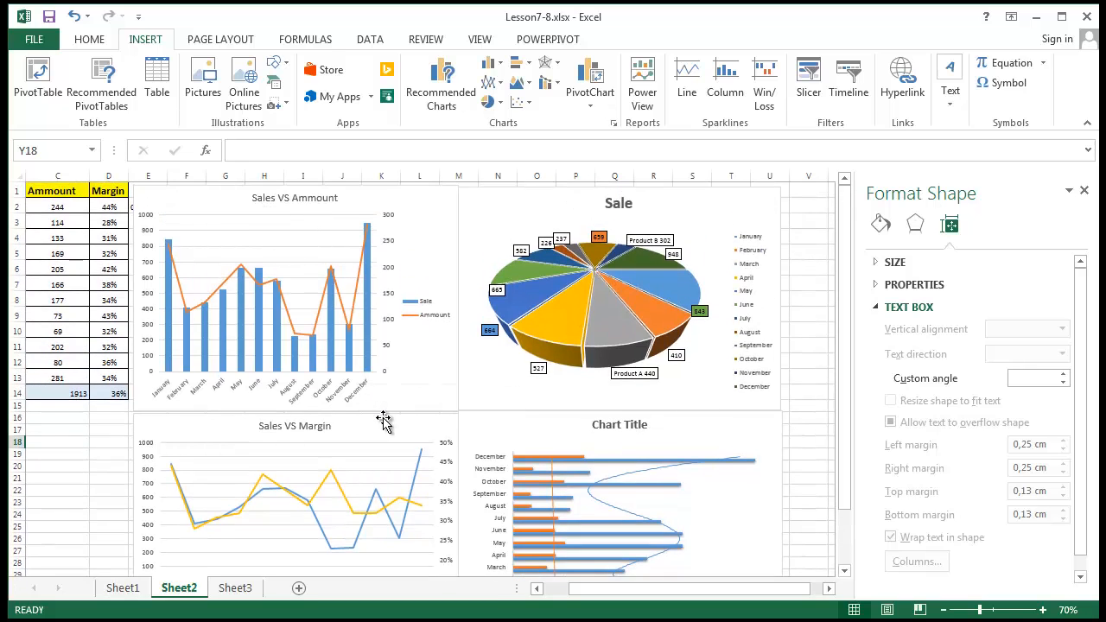
click(235, 588)
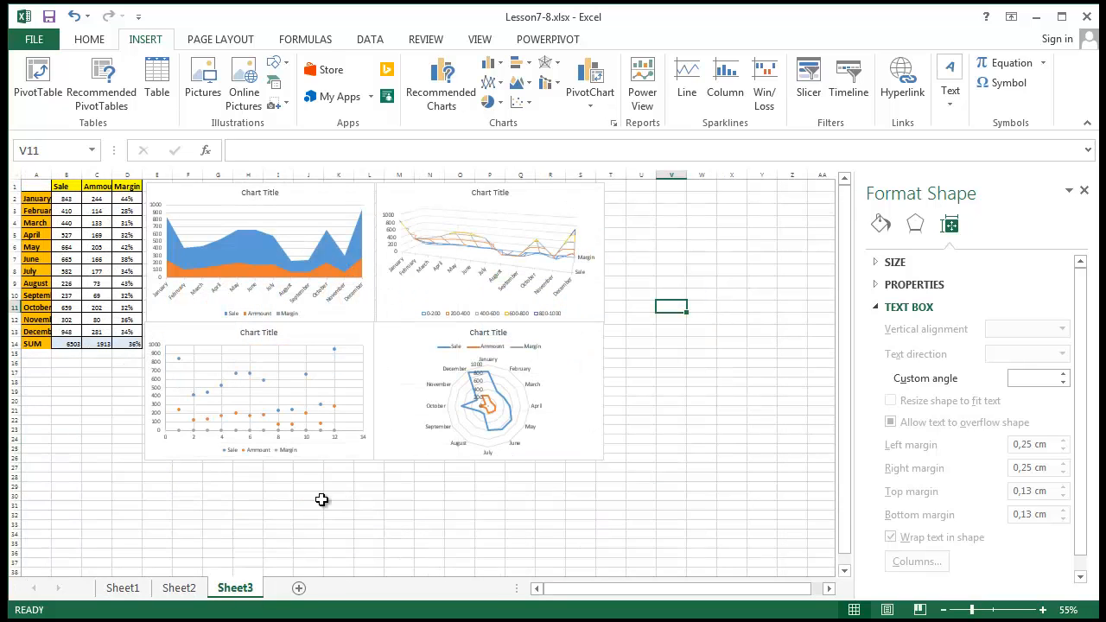
click(179, 587)
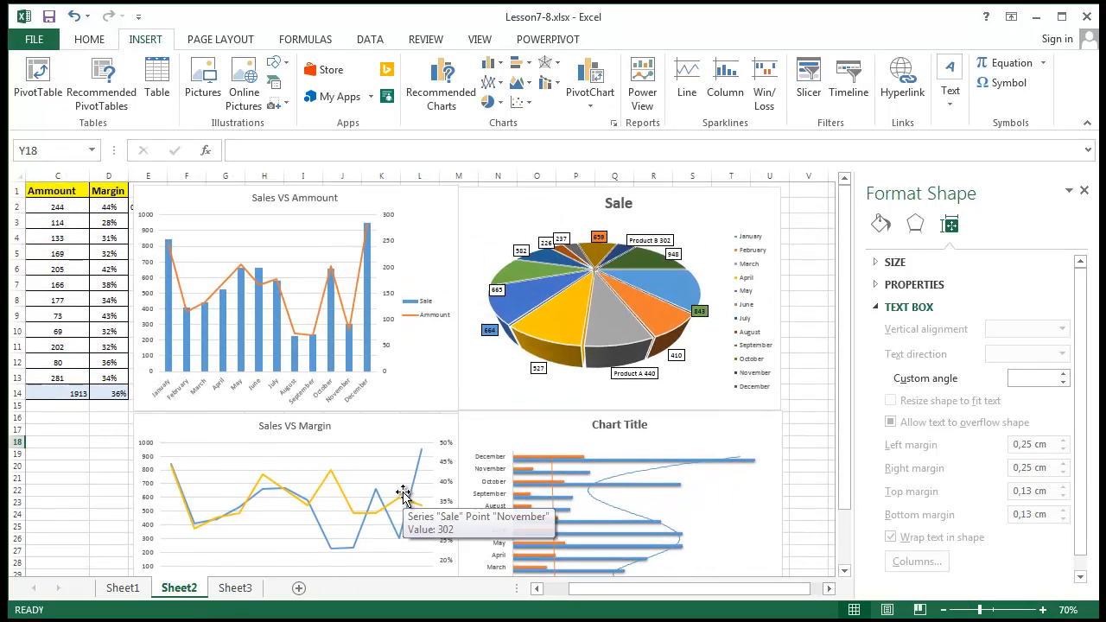
click(123, 587)
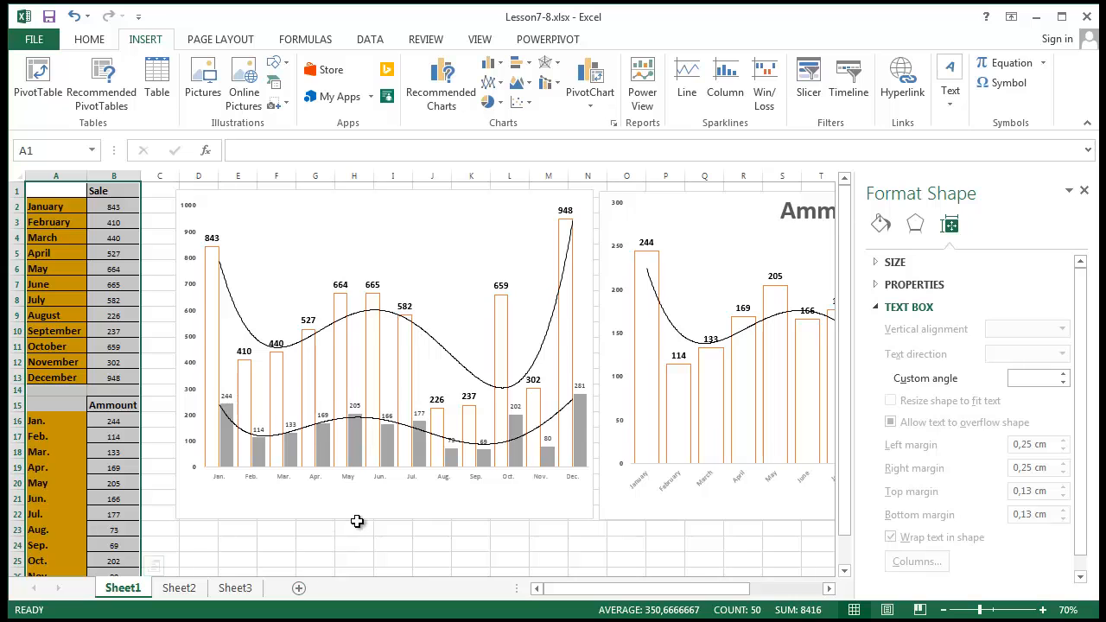
scroll(356, 521, down, 1)
ctrl+scroll(357, 521, down, 1)
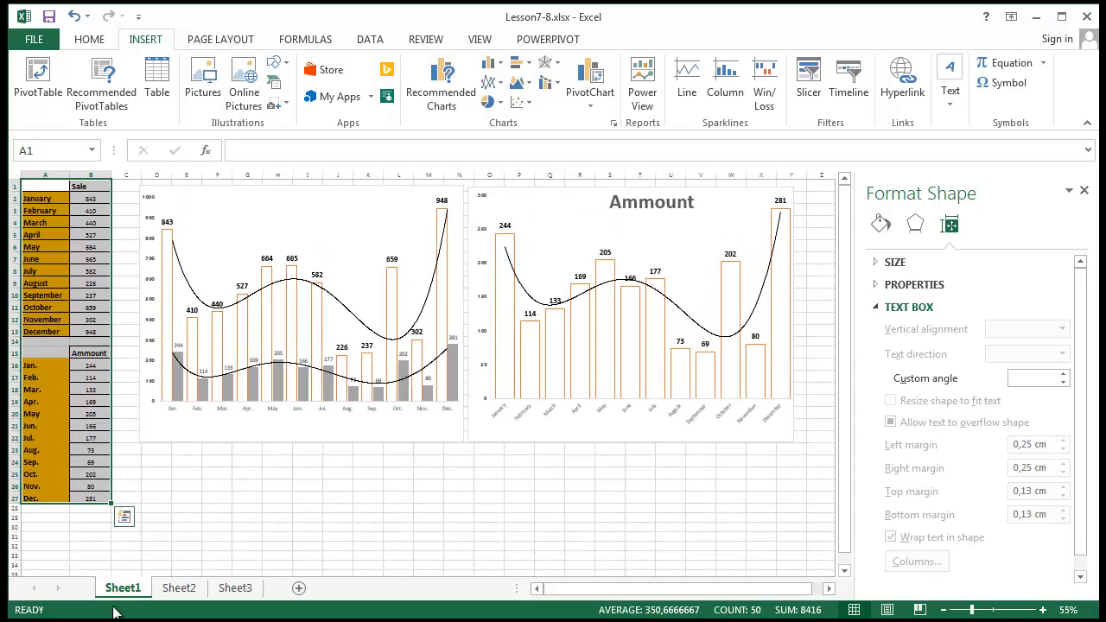
click(180, 588)
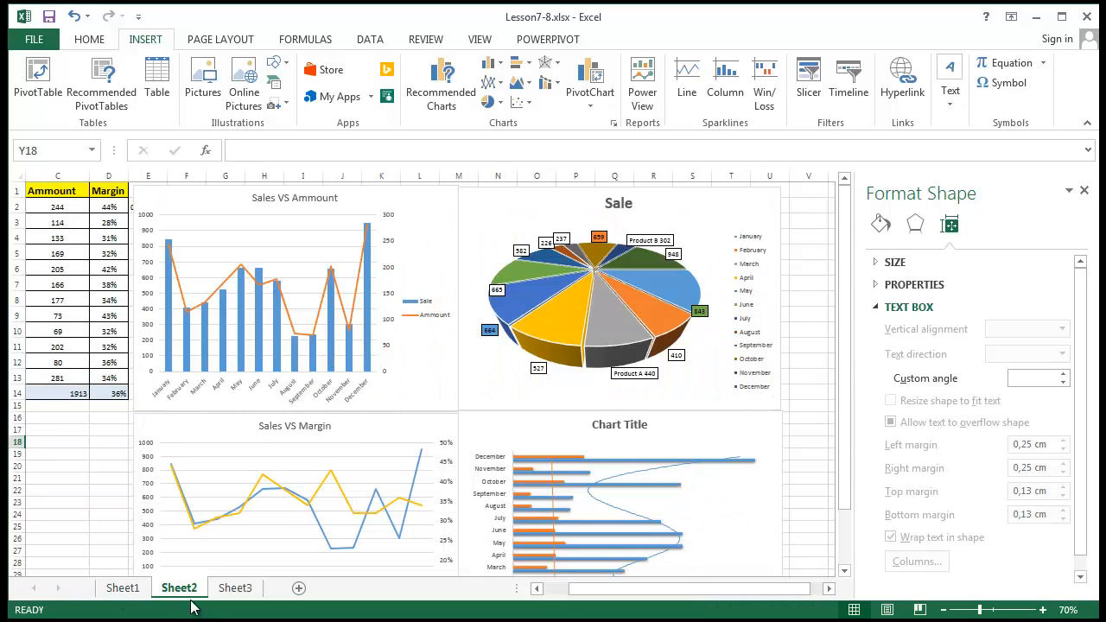
Step: Rename the Sheet1 worksheet as Lesson 7
right_click(125, 588)
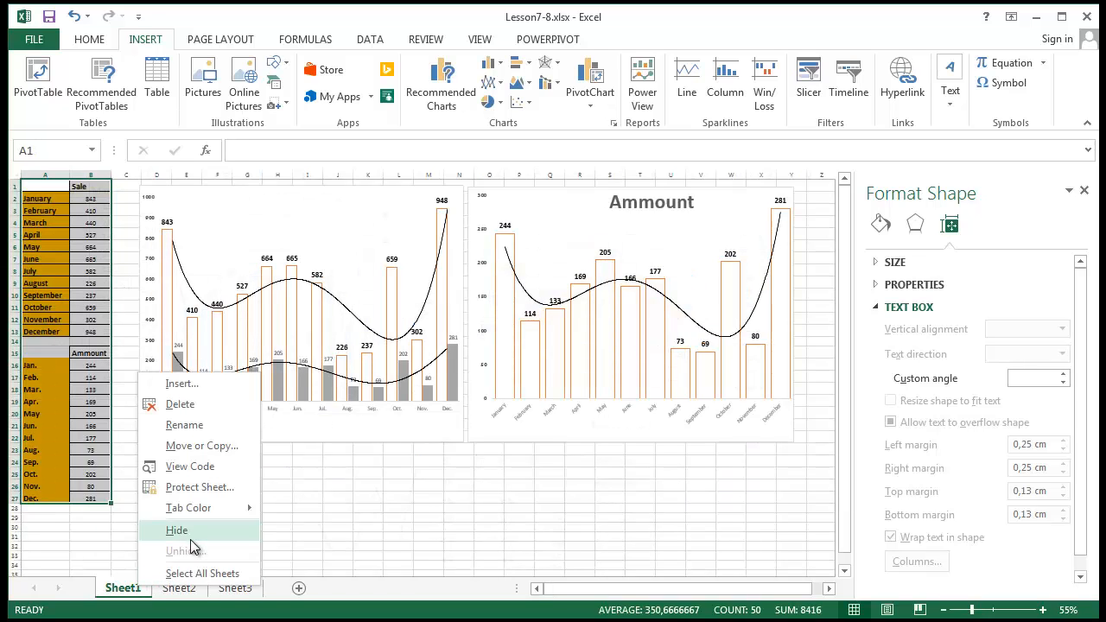
click(200, 422)
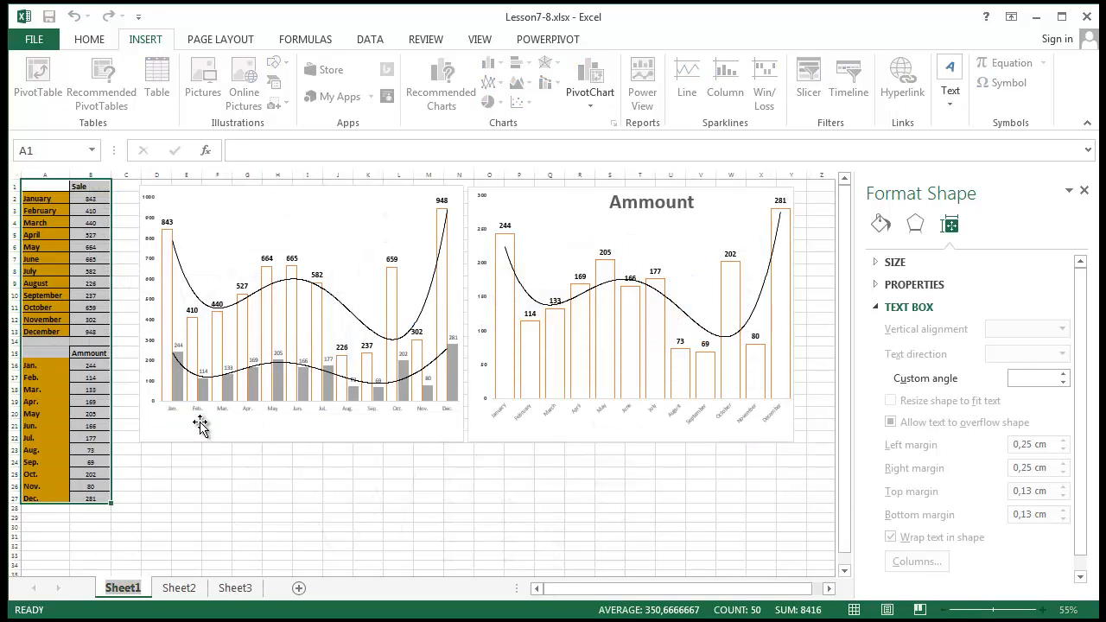
text(L)
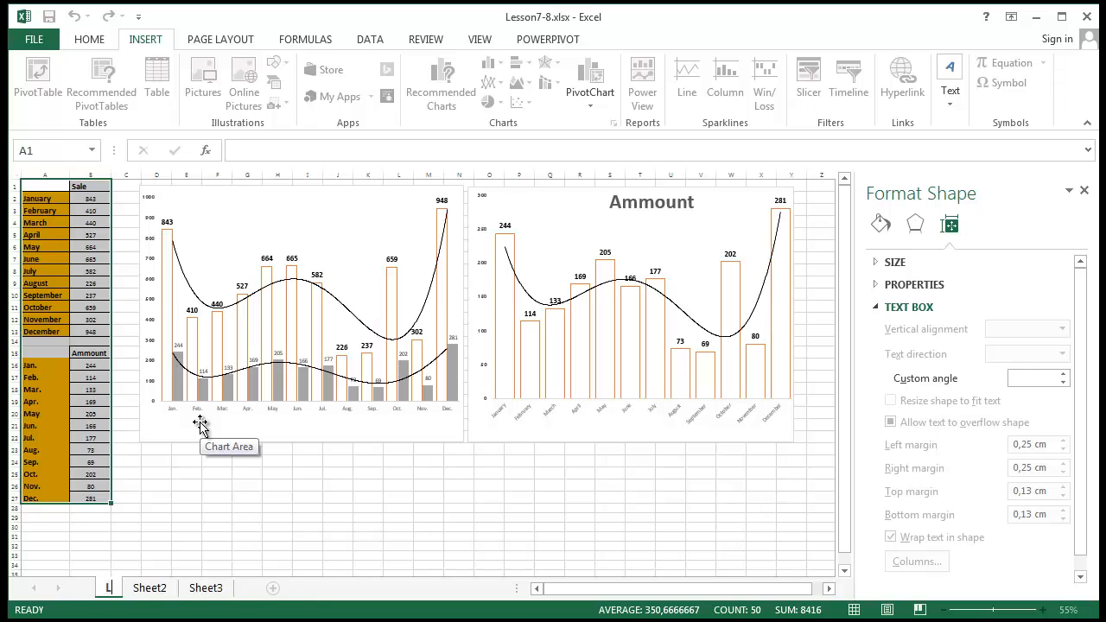
text(esson 7)
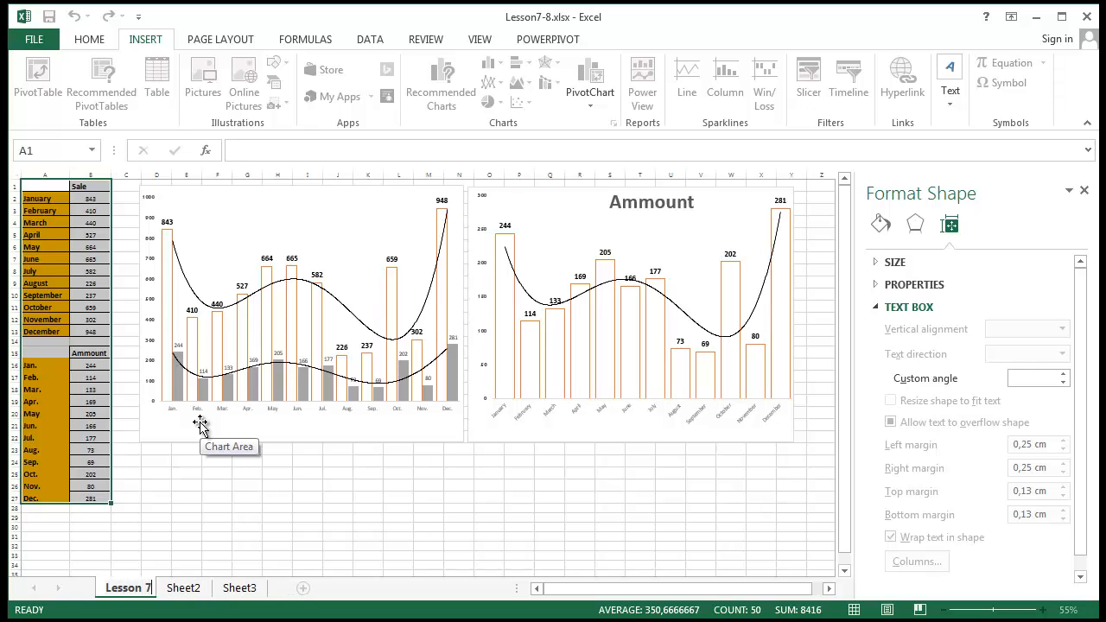
Step: Rename the Sheet2 worksheet as Lesson 8
click(211, 587)
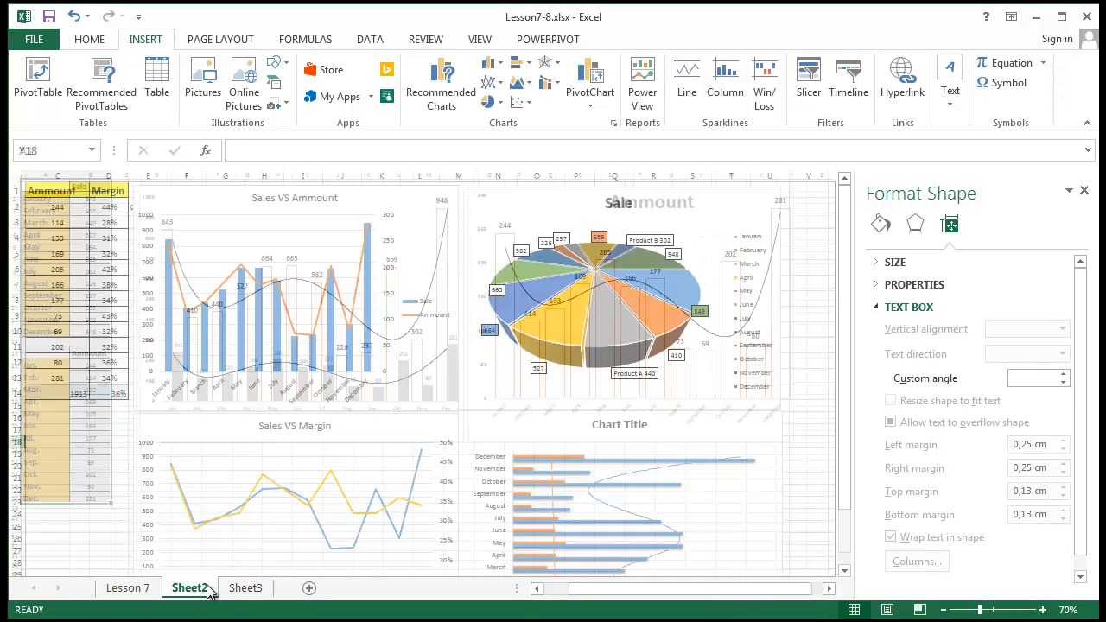
right_click(211, 587)
click(286, 424)
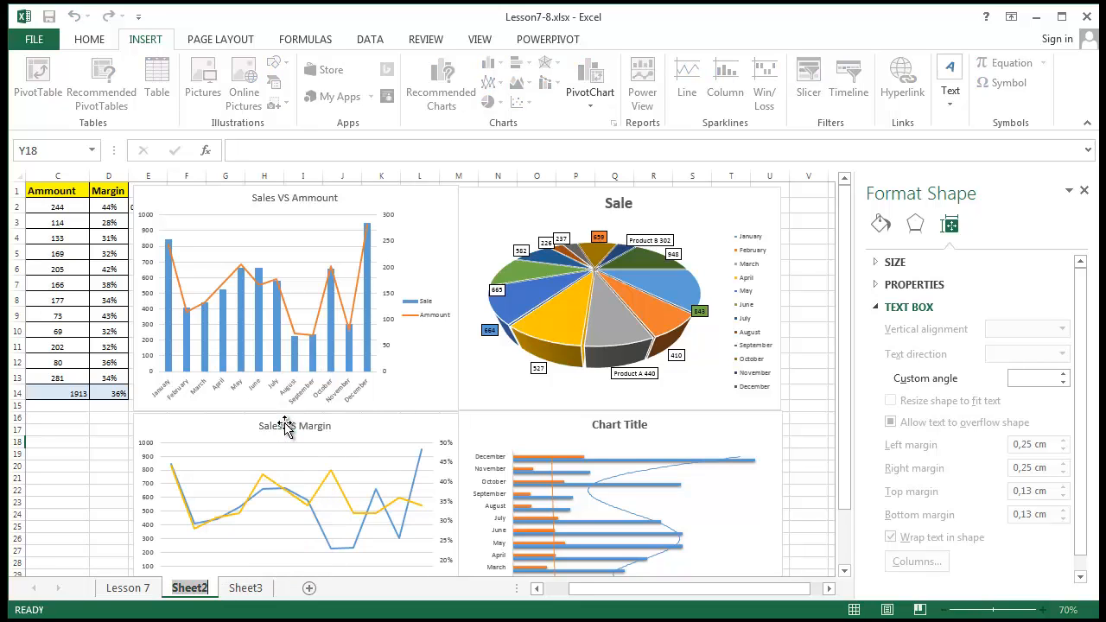
text(Lesson 8)
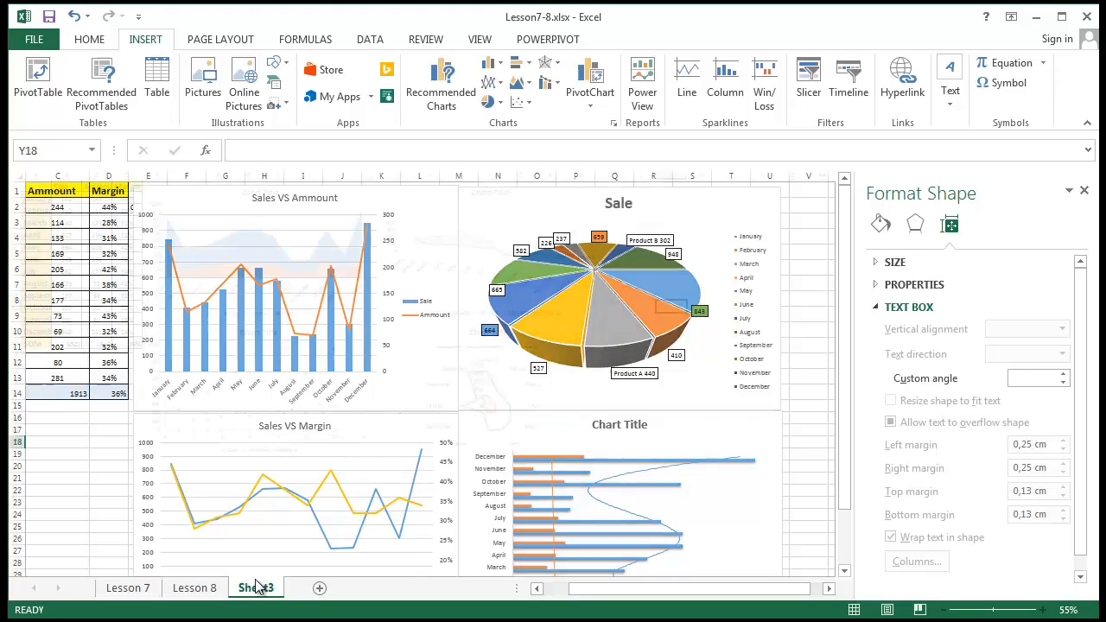
Step: Rename the Sheet3 worksheet as Lesson 8-2
right_click(255, 587)
click(326, 419)
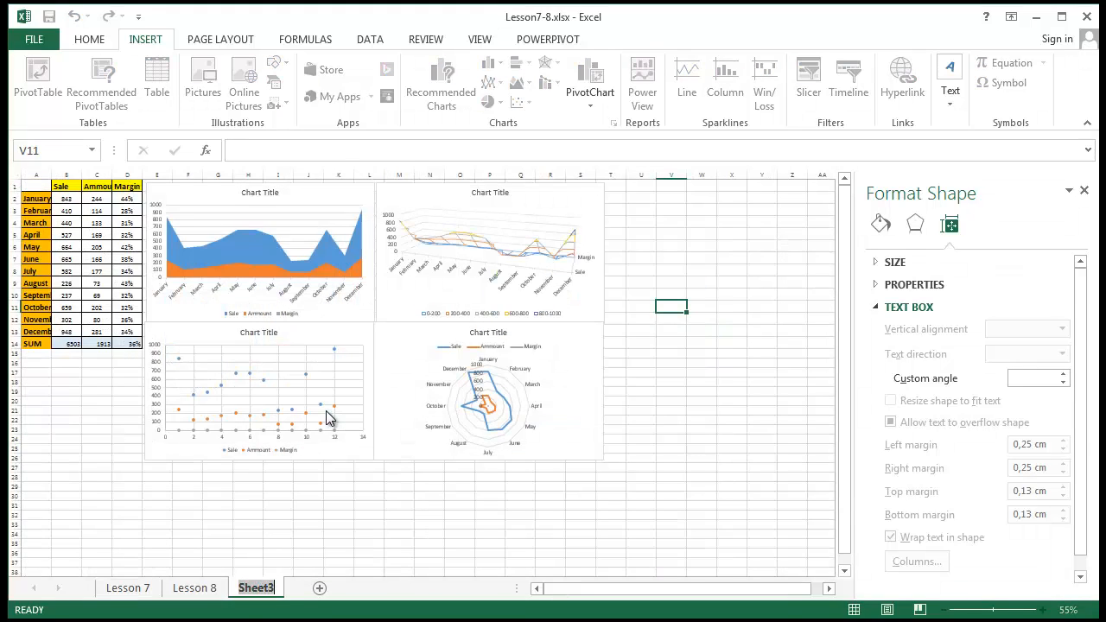
text(Lesson )
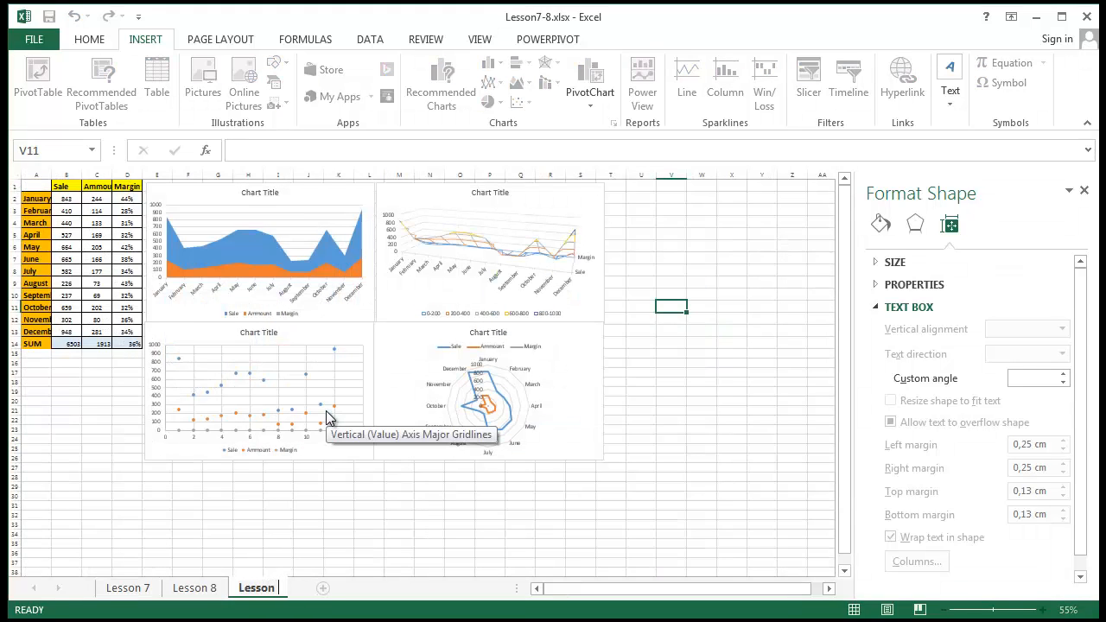
text(8)
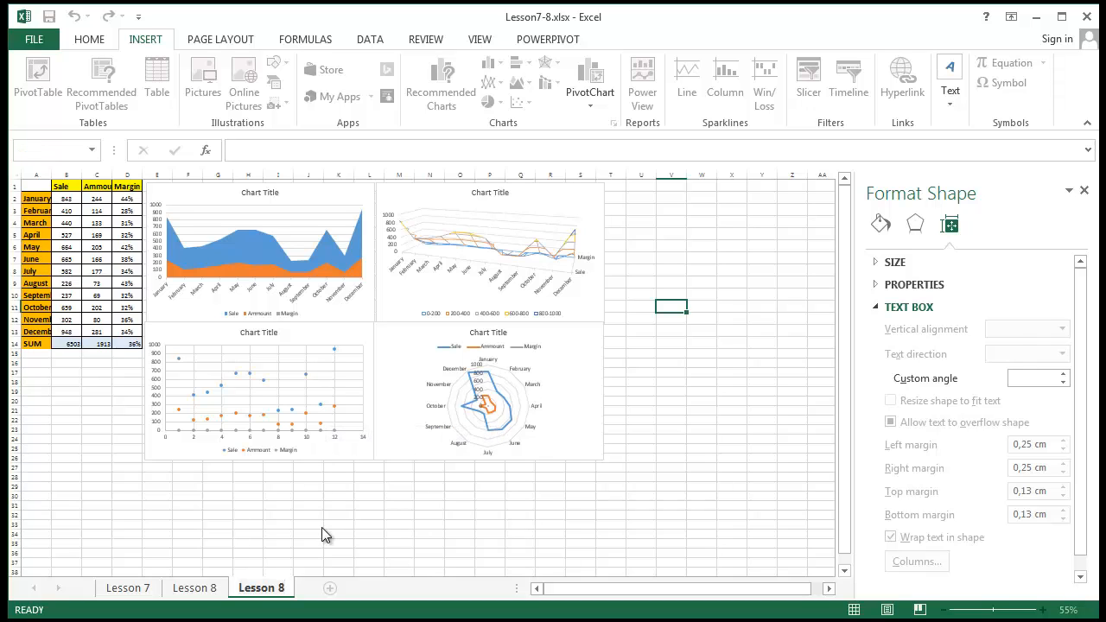
key(Return)
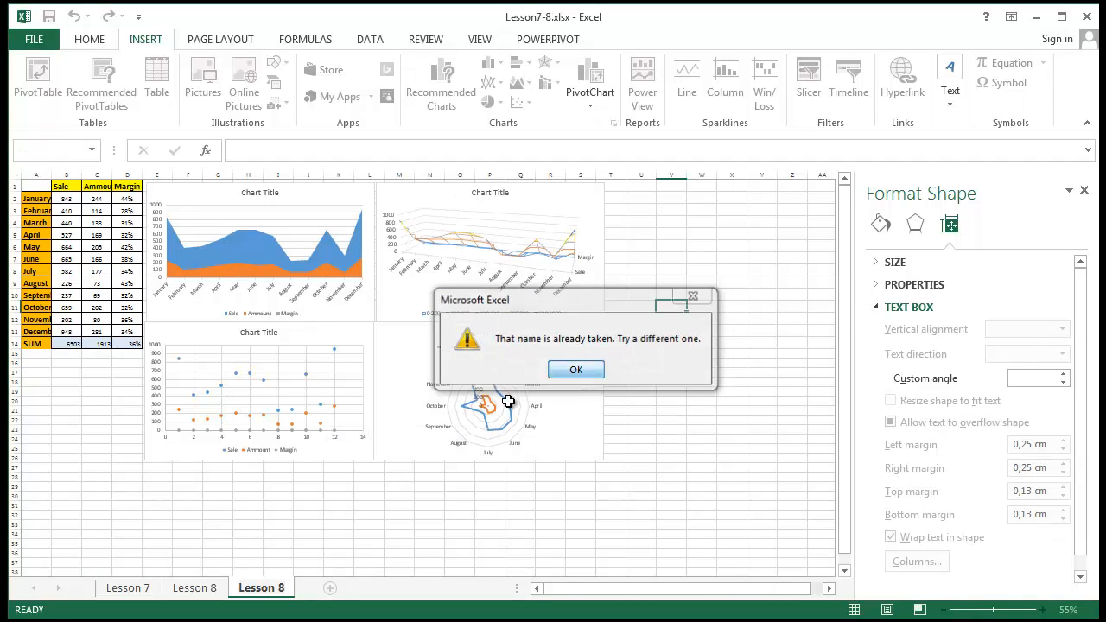
key(Return)
key(Return)
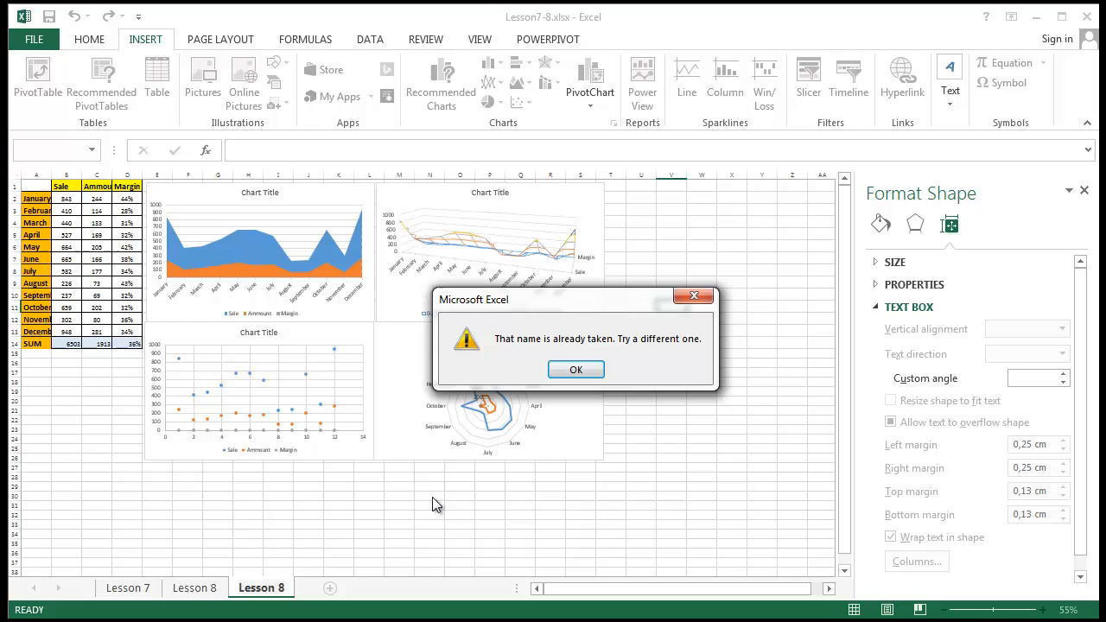
click(602, 369)
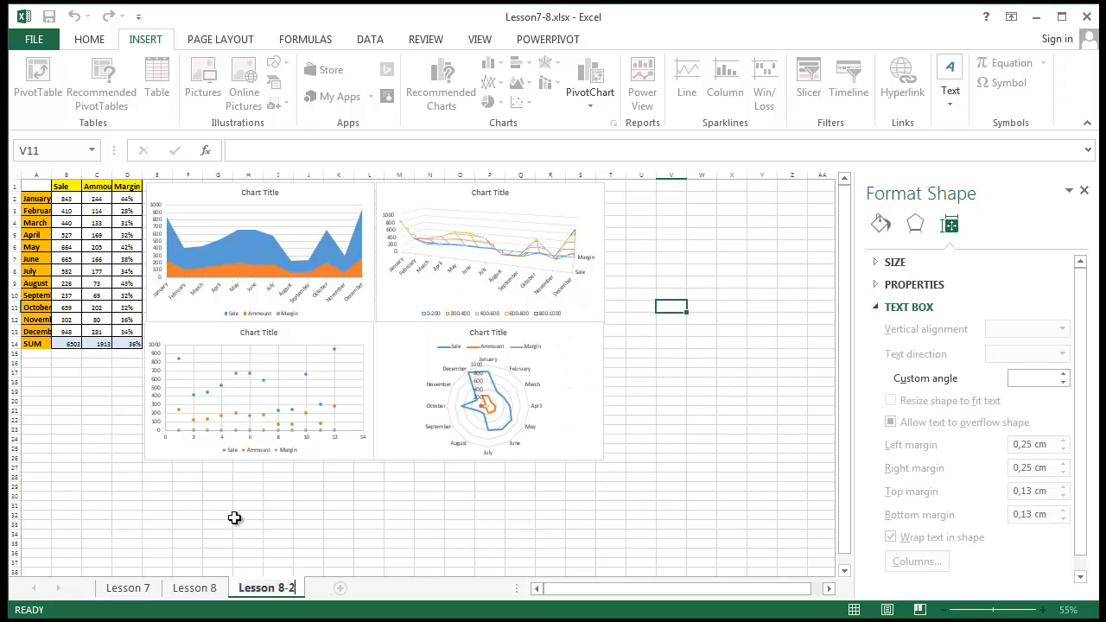
key(Return)
click(149, 480)
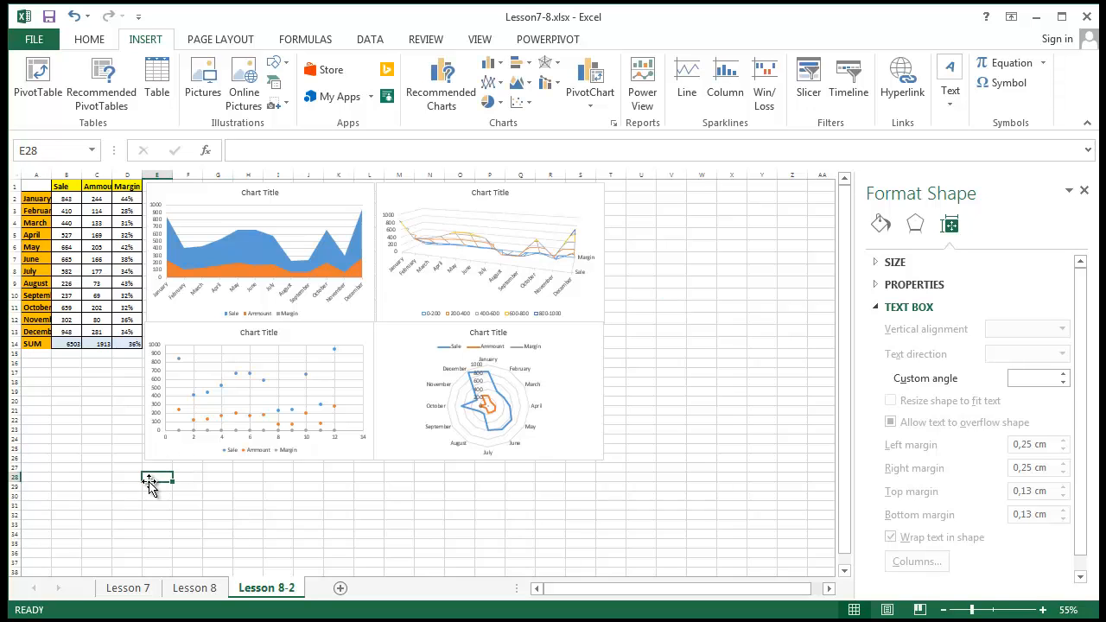
scroll(198, 469, up, 1)
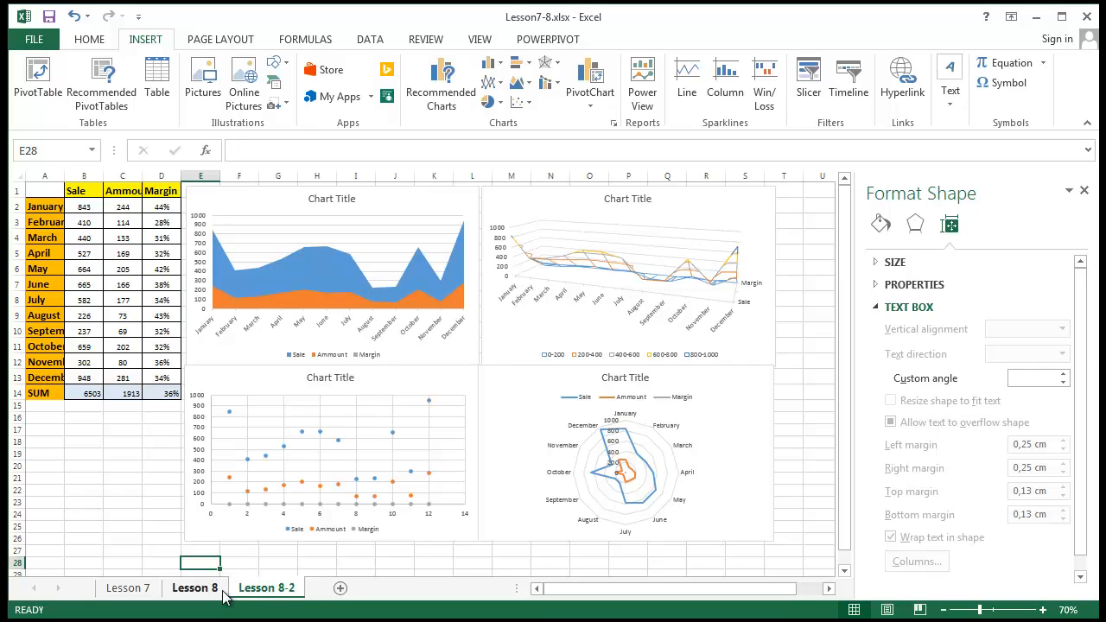
click(136, 504)
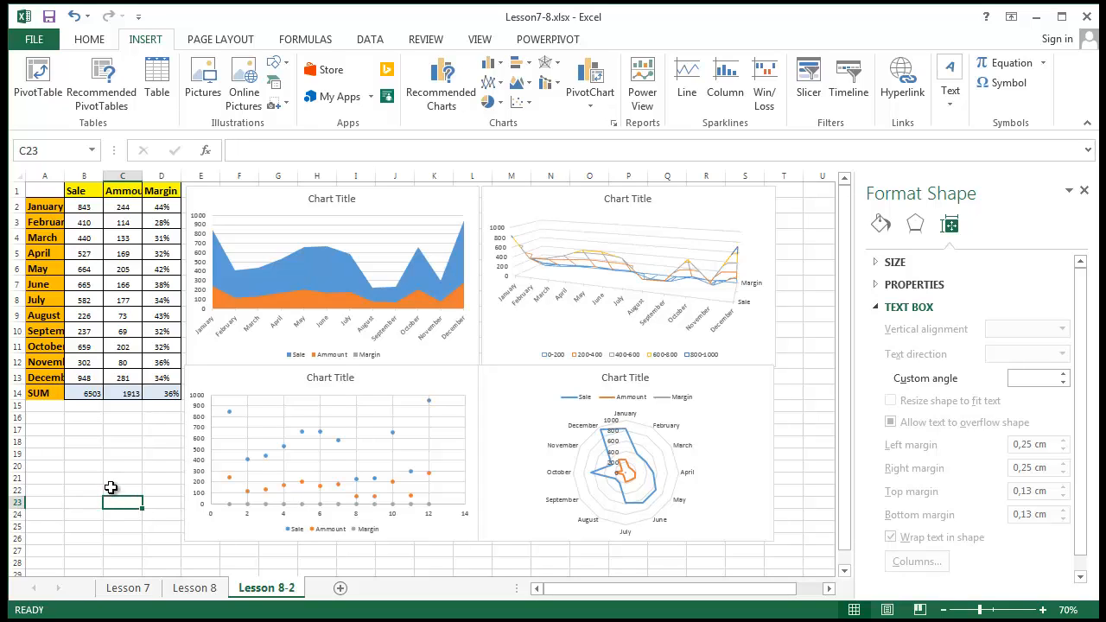
drag(111, 487, 118, 444)
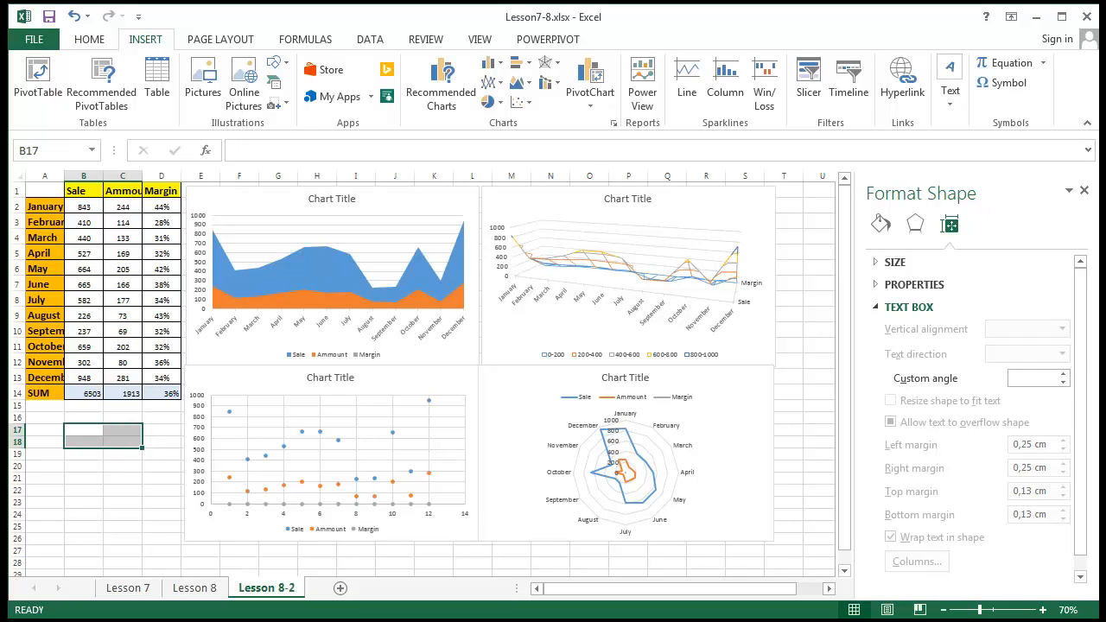